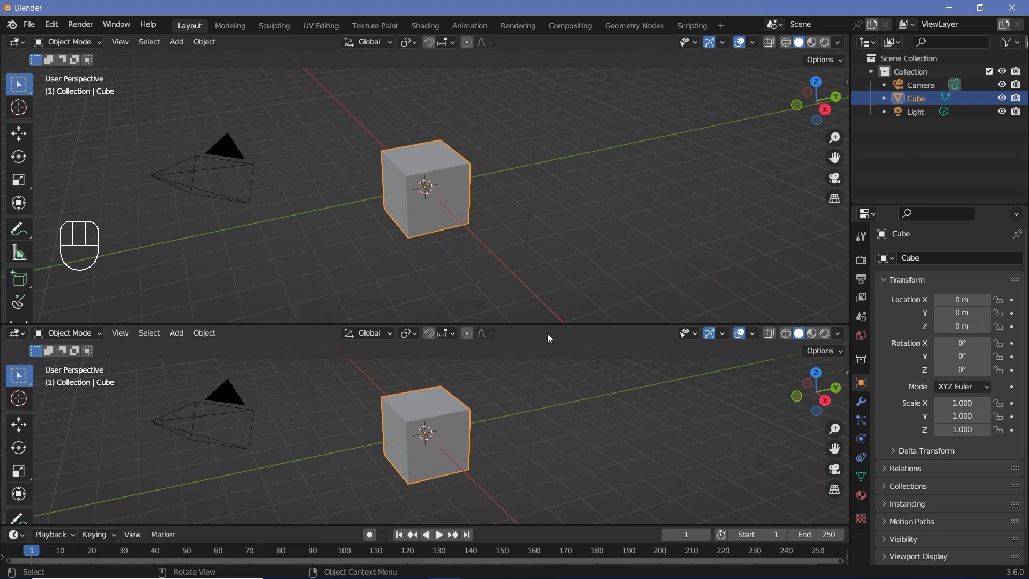
Enlarge the lower viewport area slightly and change it to a Geometry Node Editor.
left_click_drag(550, 323, 552, 294)
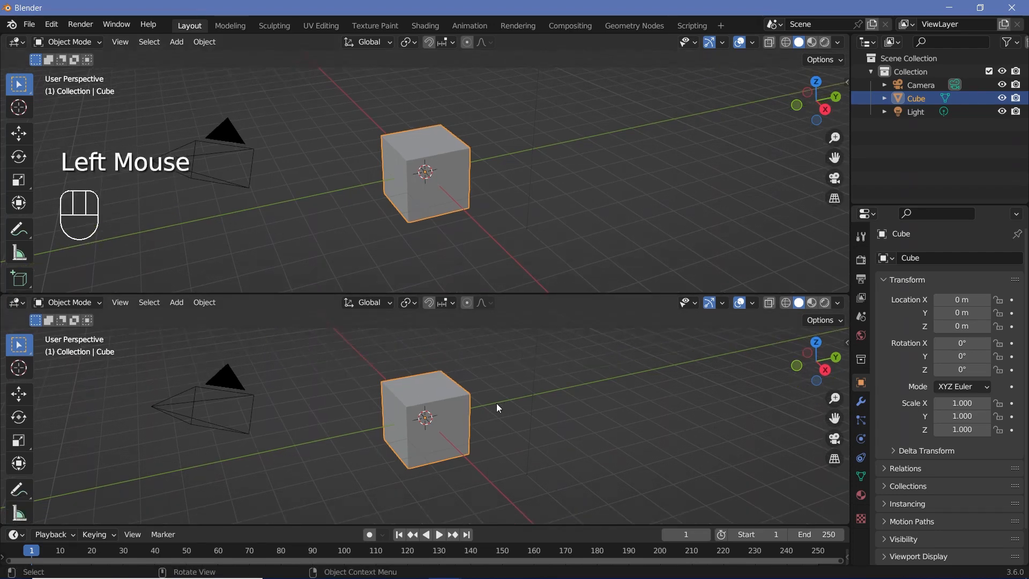
left_click(18, 304)
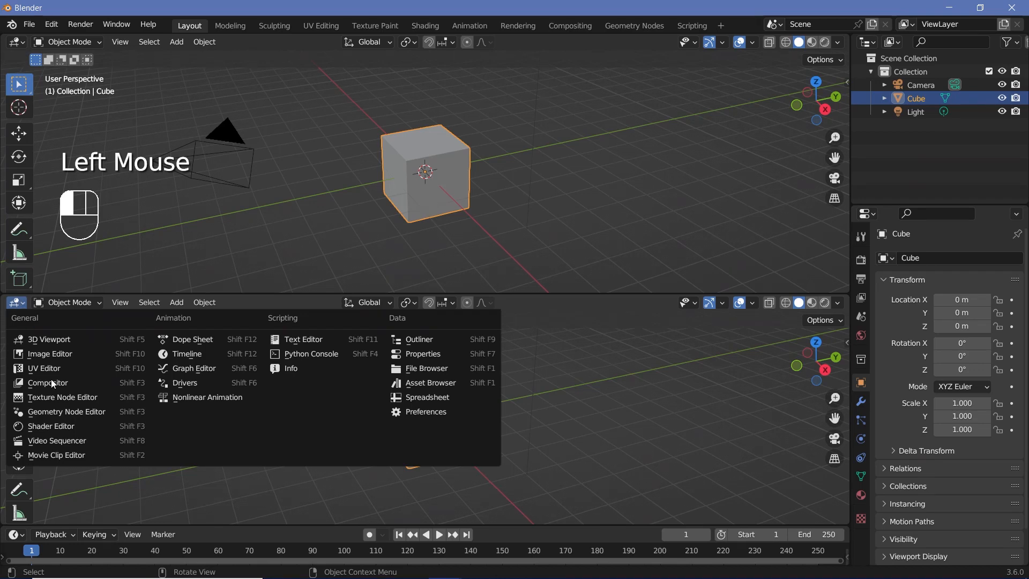
left_click(76, 413)
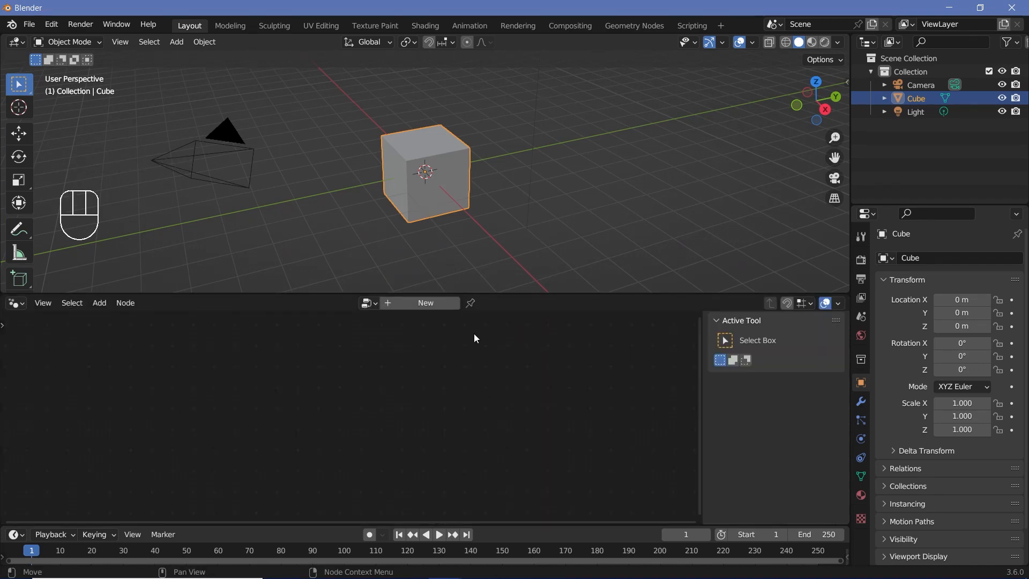
Show the cube's modifier properties and create a new geometry node tree for it.
middle_click_drag(400, 217, 522, 180)
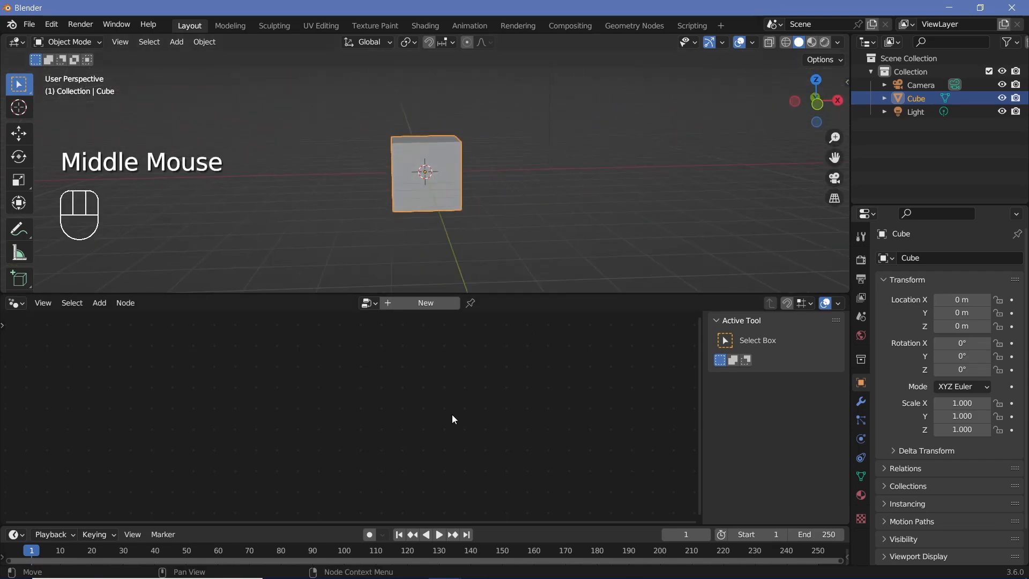
left_click(861, 402)
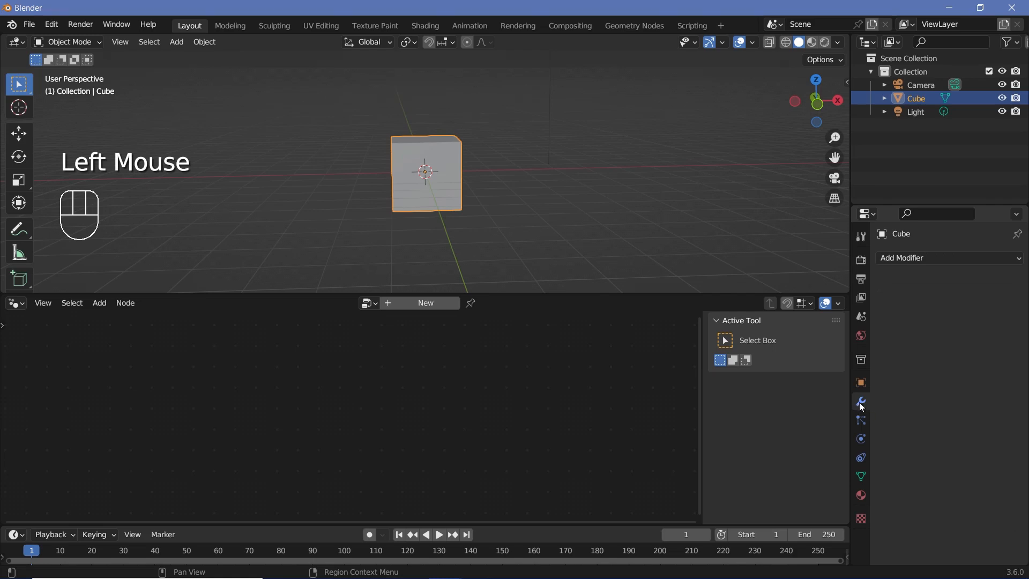
left_click(928, 256)
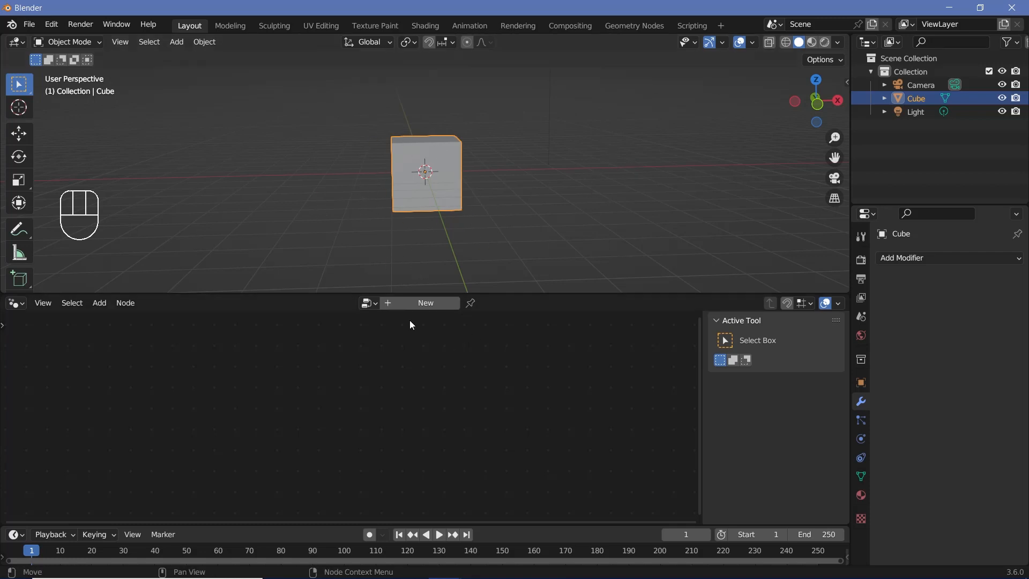
left_click(421, 309)
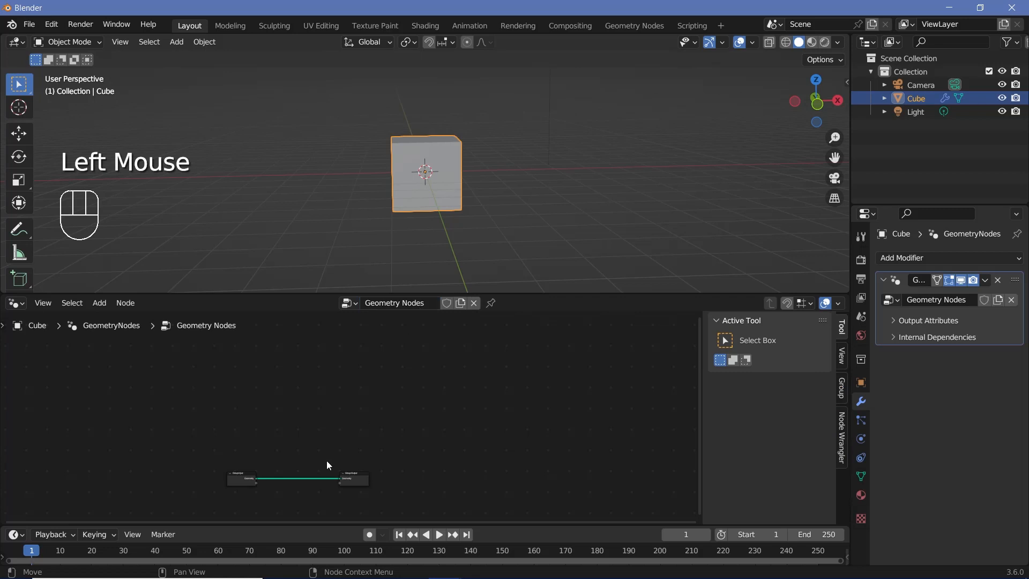
Align the Group Input and Group Output nodes and space them farther apart to make room between them.
middle_click_drag(328, 465, 420, 396)
scroll(426, 399, "up", 1)
scroll(425, 399, "down", 1)
scroll(425, 399, "up", 1)
scroll(425, 397, "up", 2)
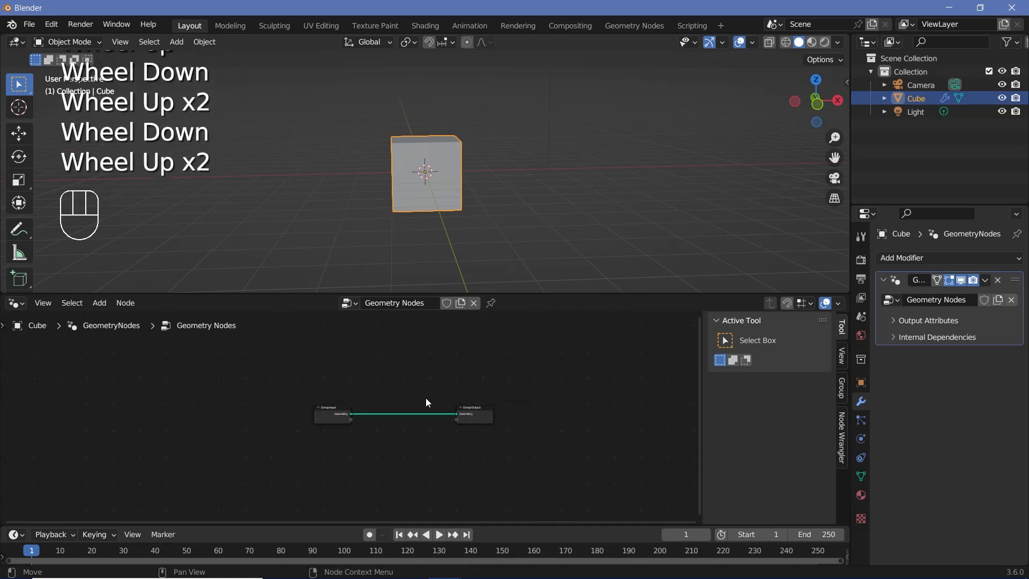
scroll(426, 397, "up", 4)
scroll(426, 403, "up", 1)
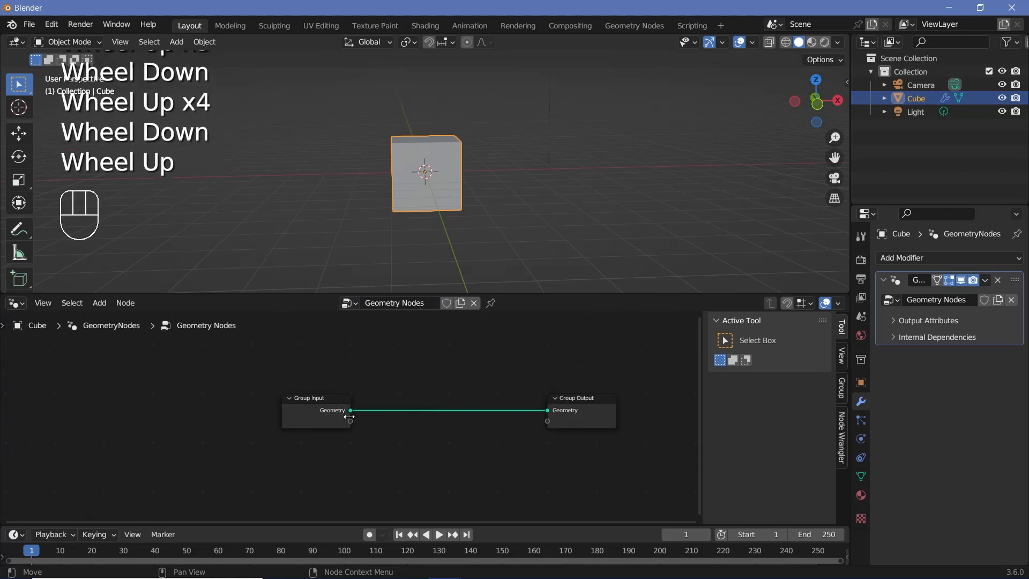
left_click_drag(303, 425, 245, 449)
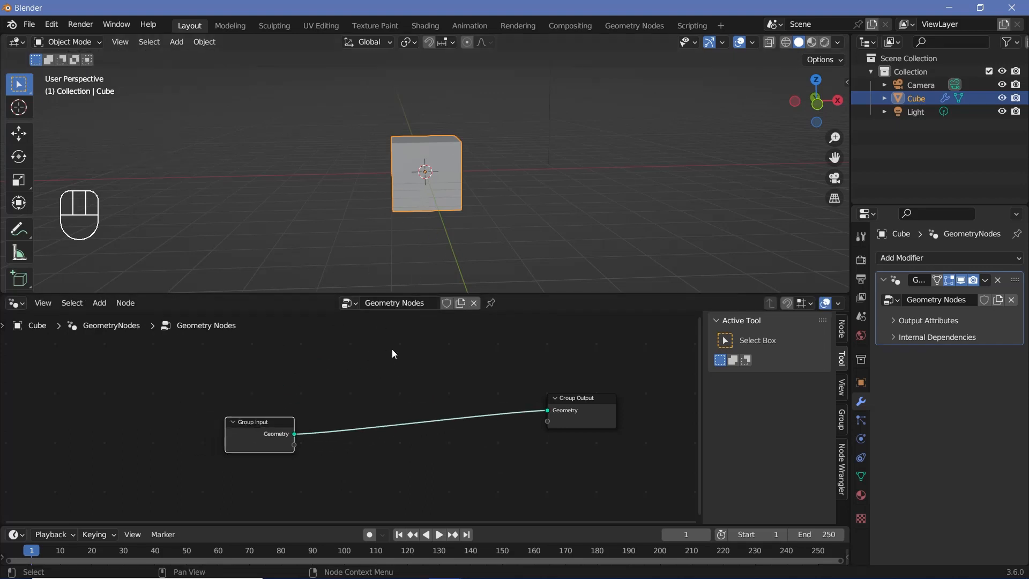
left_click_drag(589, 435, 603, 461)
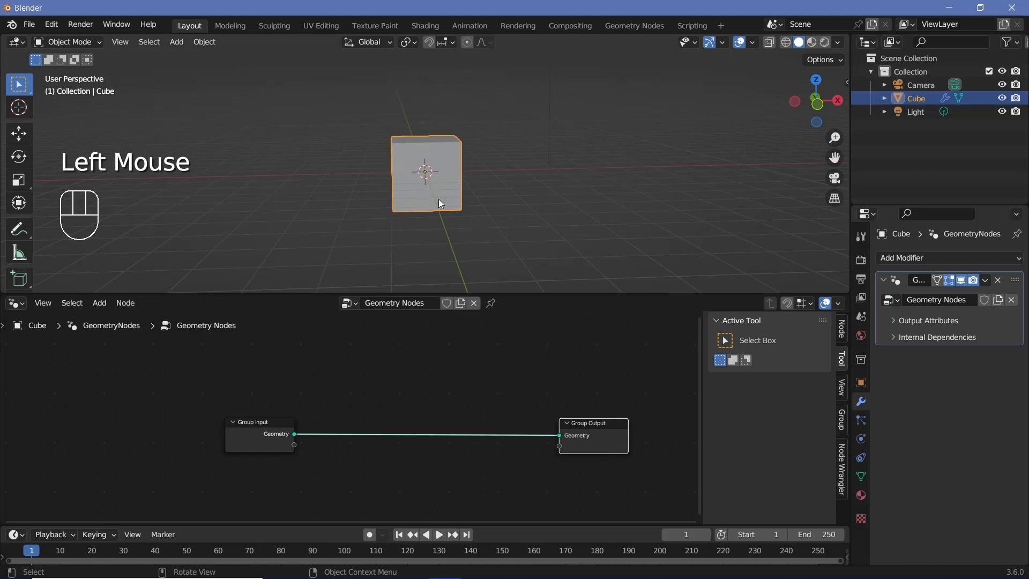
middle_click_drag(422, 403, 439, 379)
scroll(390, 394, "up", 2)
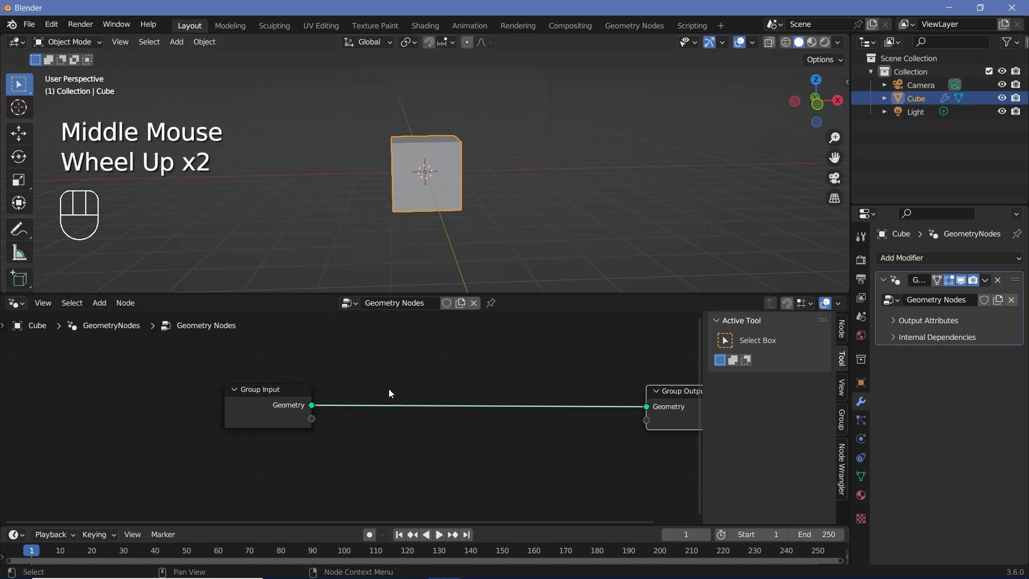
left_click_drag(281, 411, 189, 409)
middle_click_drag(533, 427, 504, 438)
Add a Set Position node on the link between Group Input and Group Output.
key("shift+a")
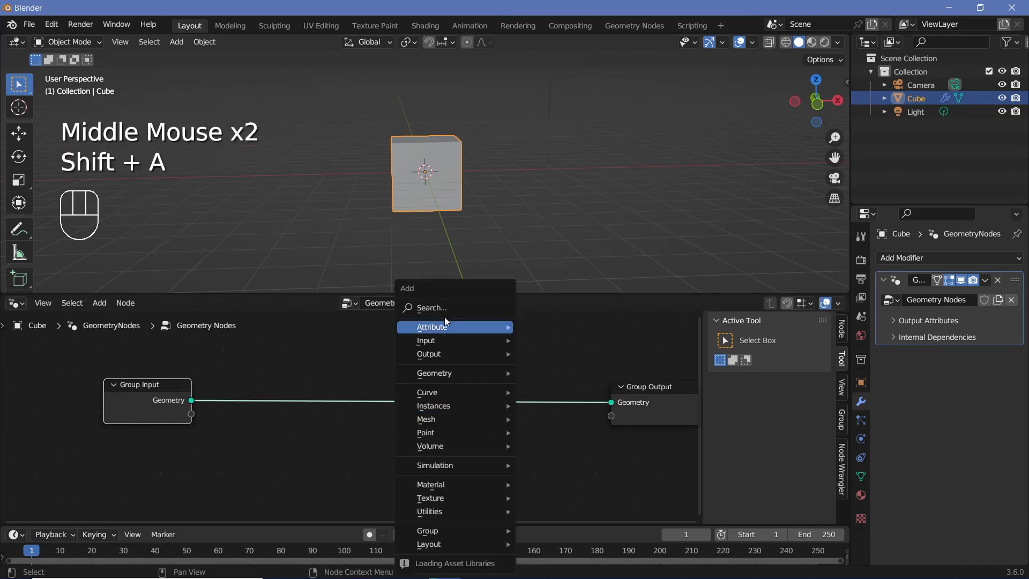
type("set")
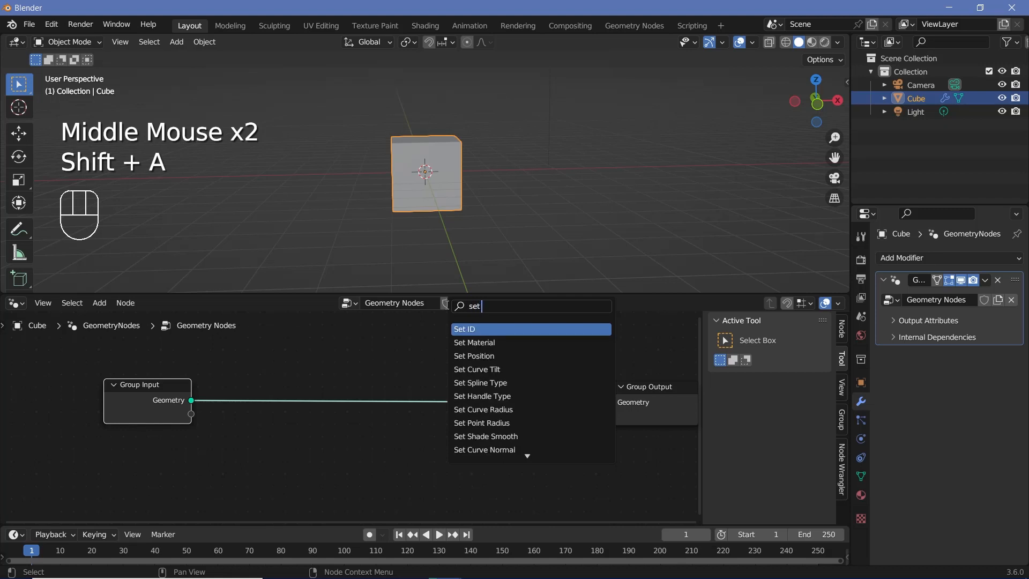
type(" positoin")
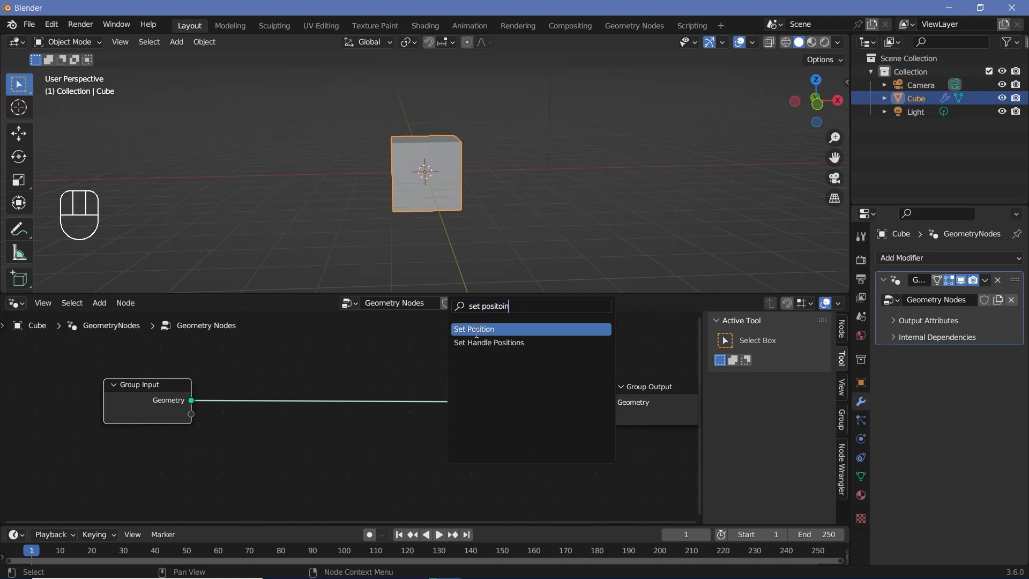
left_click(476, 329)
left_click(479, 487)
scroll(509, 455, "up", 1)
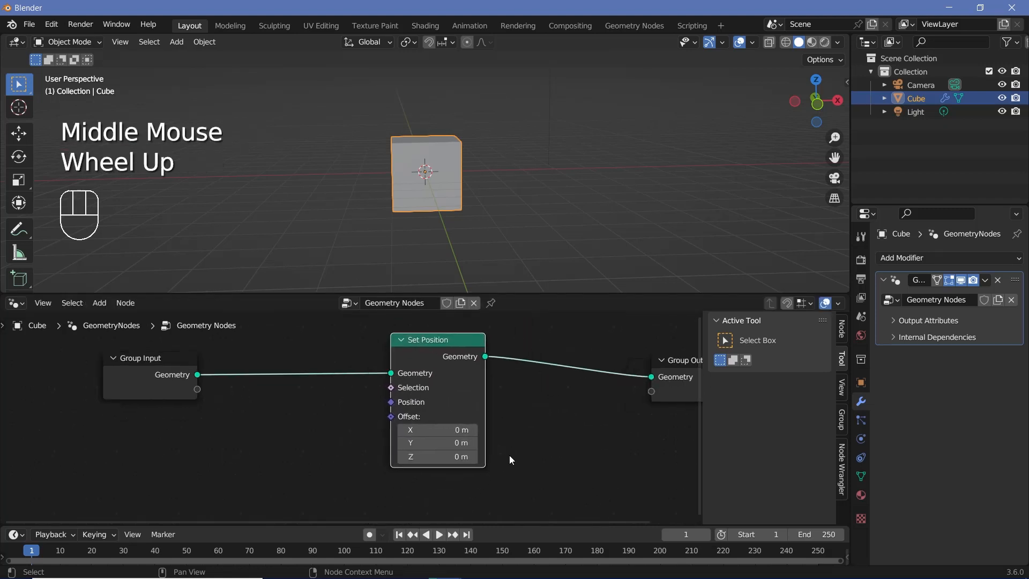
scroll(509, 455, "down", 1)
scroll(509, 455, "up", 1)
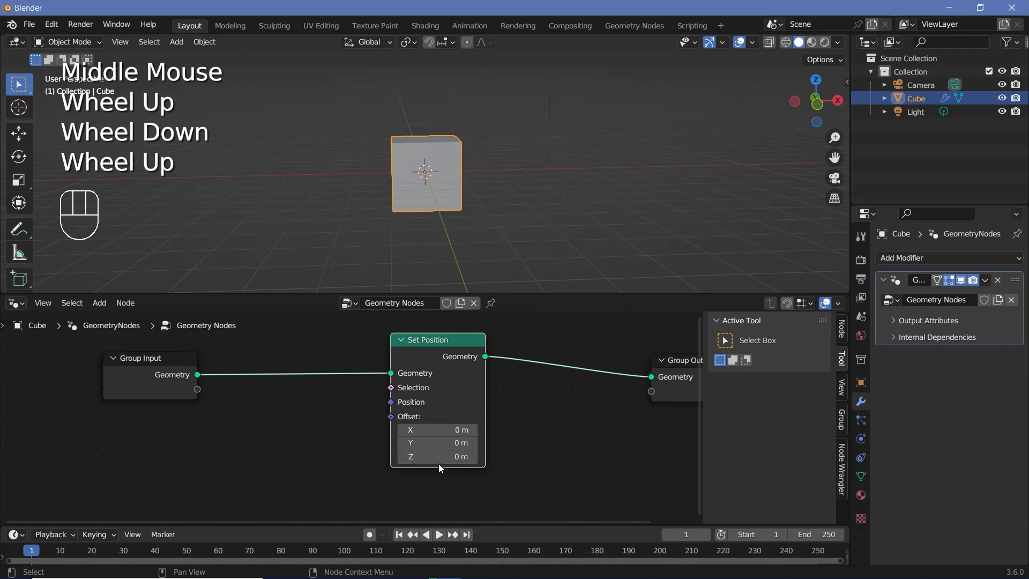
Set the Set Position node's Z offset to 2 m to raise the cube.
left_click_drag(438, 461, 525, 460)
left_click_drag(162, 376, 151, 383)
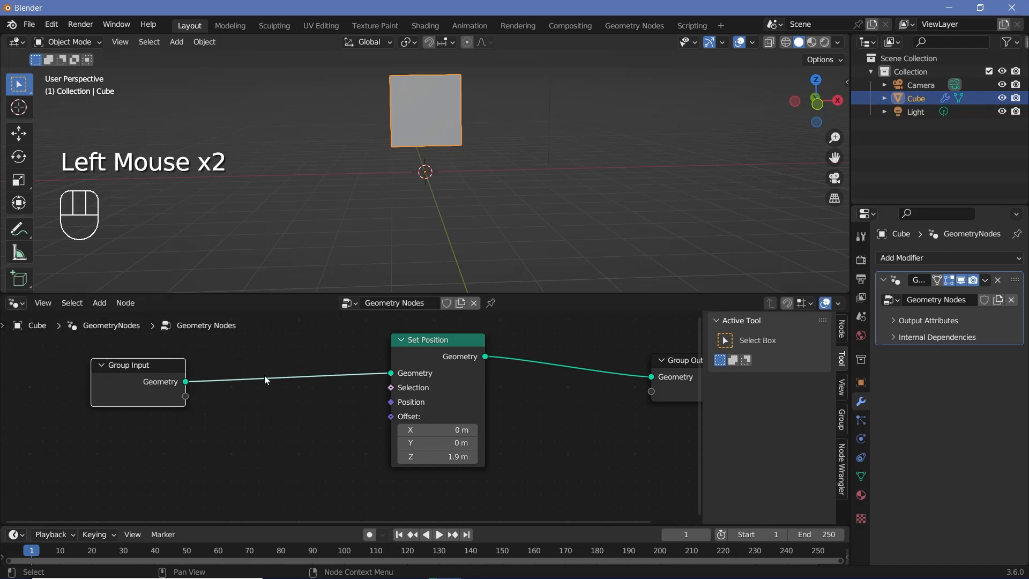
left_click(448, 456)
type("2")
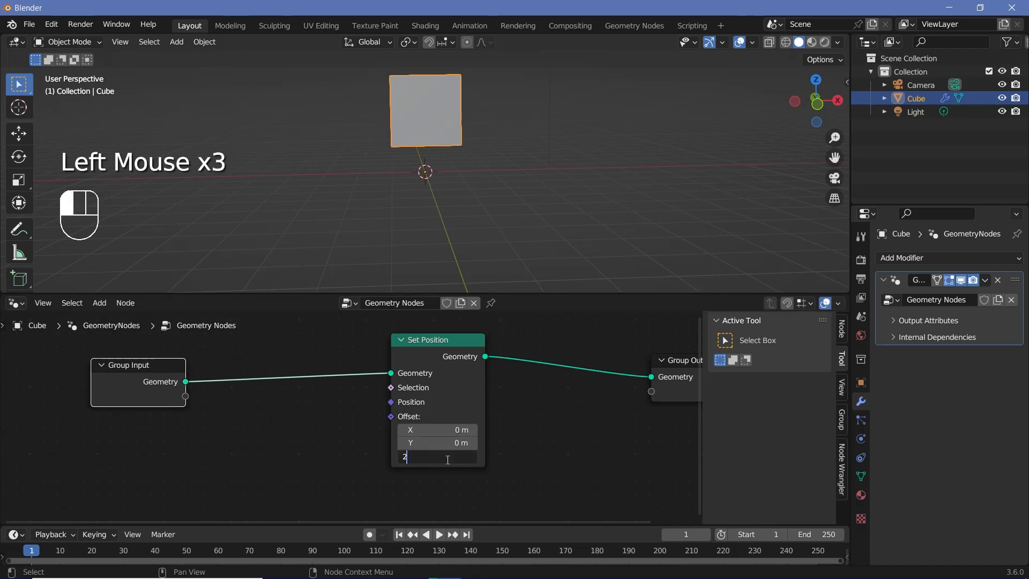
key("Return")
middle_click_drag(570, 403, 399, 436)
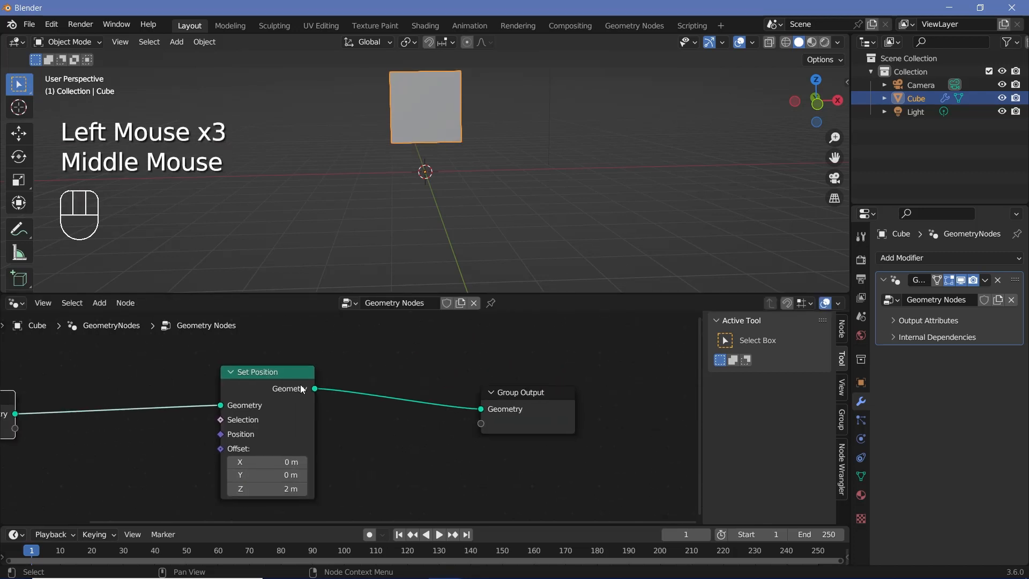
middle_click_drag(407, 206, 406, 90)
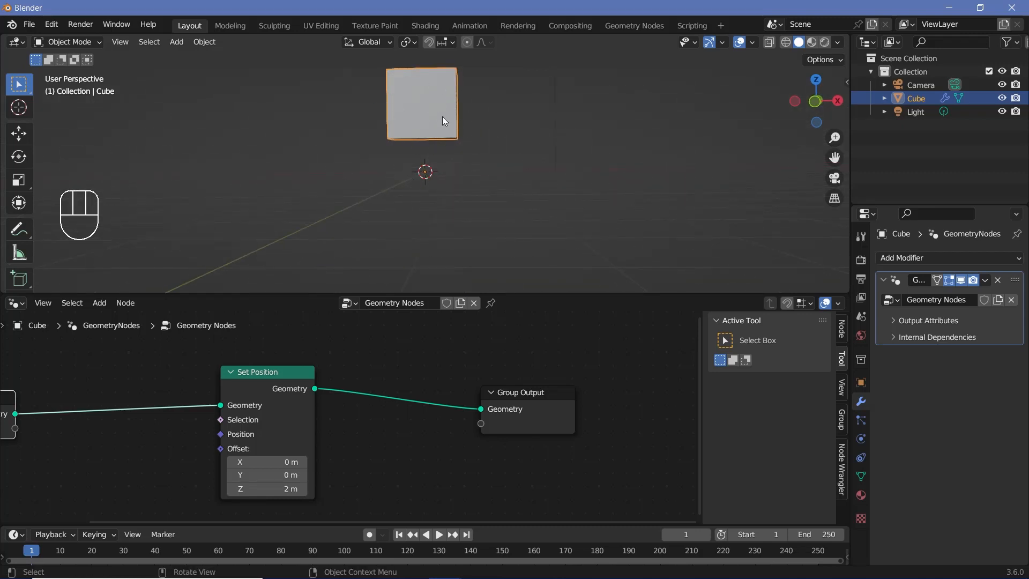
Delete the Set Position node while keeping Group Input linked to Group Output.
middle_click_drag(275, 406, 406, 389)
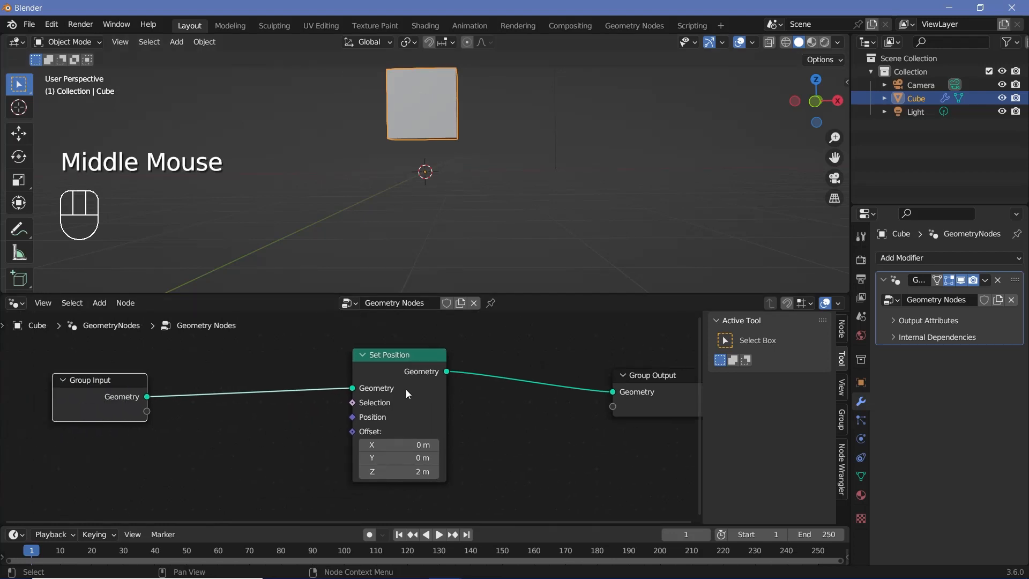
right_click(407, 389)
left_click(442, 382)
left_click(405, 379)
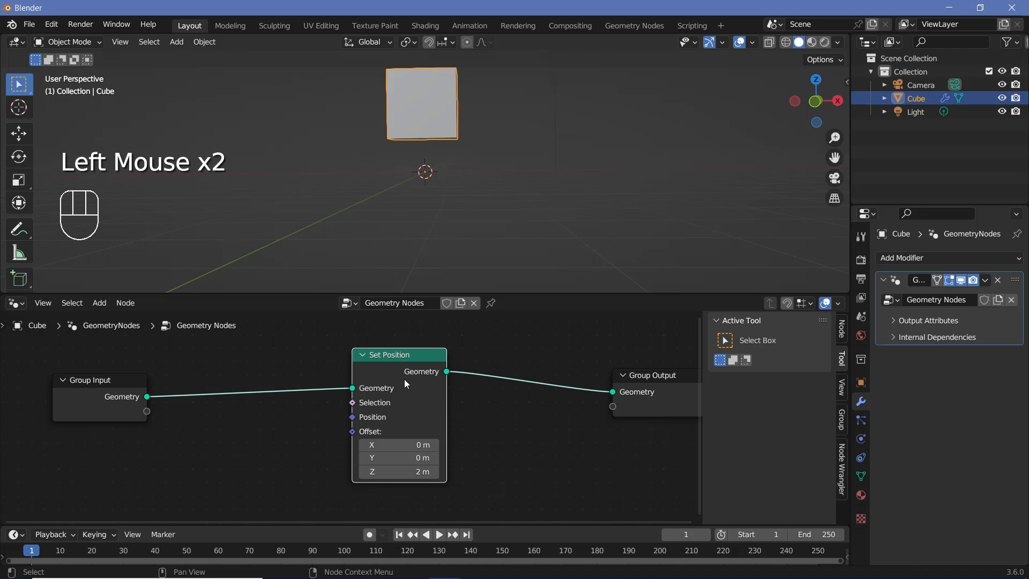
key("ctrl+Delete")
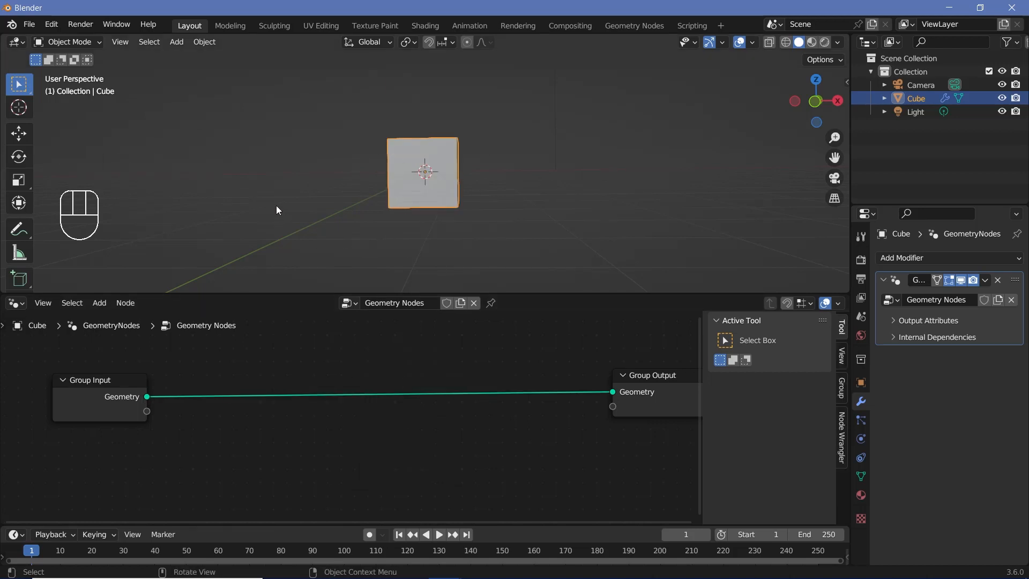
Delete the Group Input node so that only Group Output is left in the node tree.
middle_click_drag(393, 401, 572, 409)
scroll(465, 175, "down", 2)
middle_click_drag(465, 175, 515, 134)
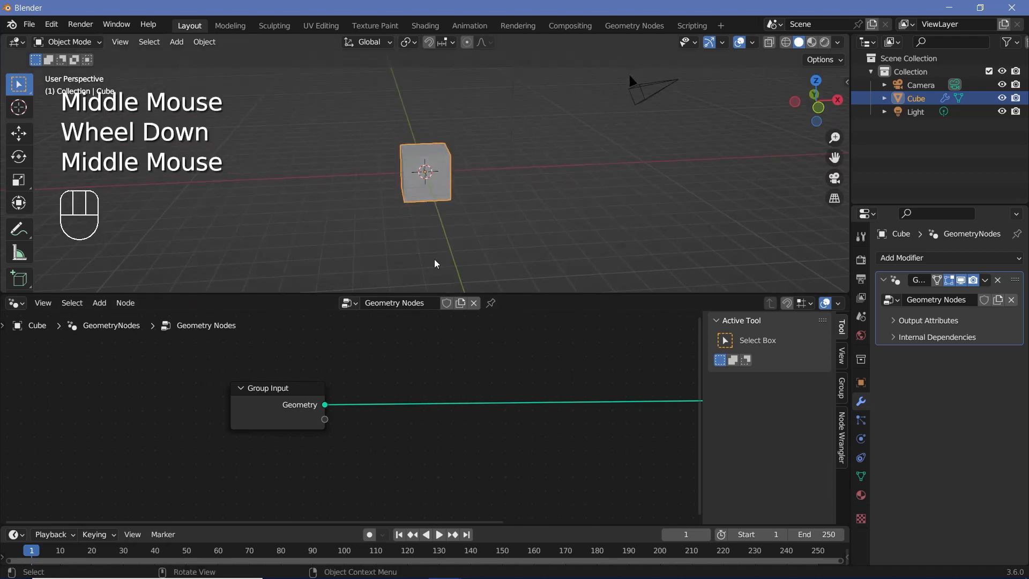
left_click(253, 406)
middle_click_drag(253, 406, 176, 394)
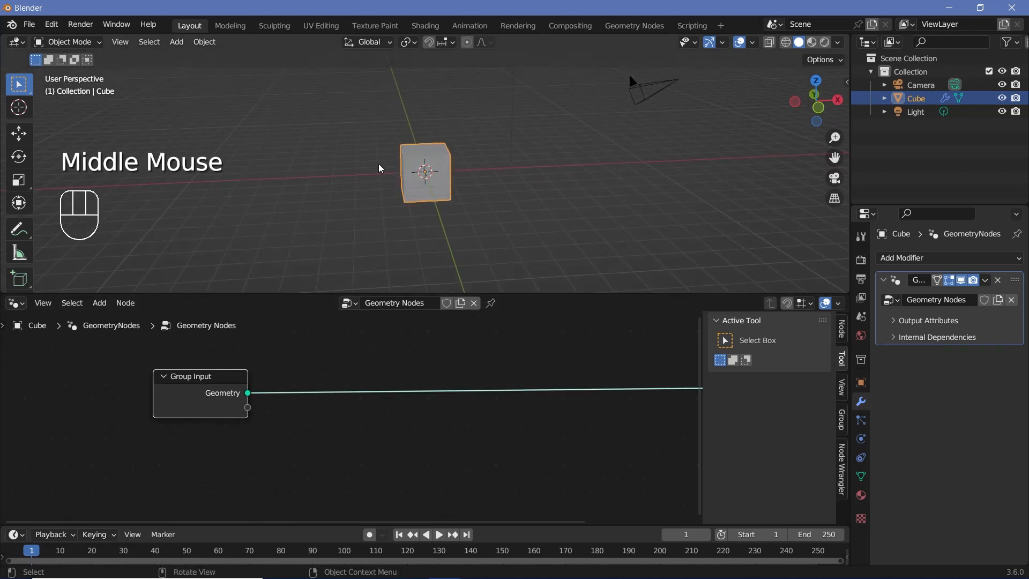
middle_click_drag(408, 438, 354, 439)
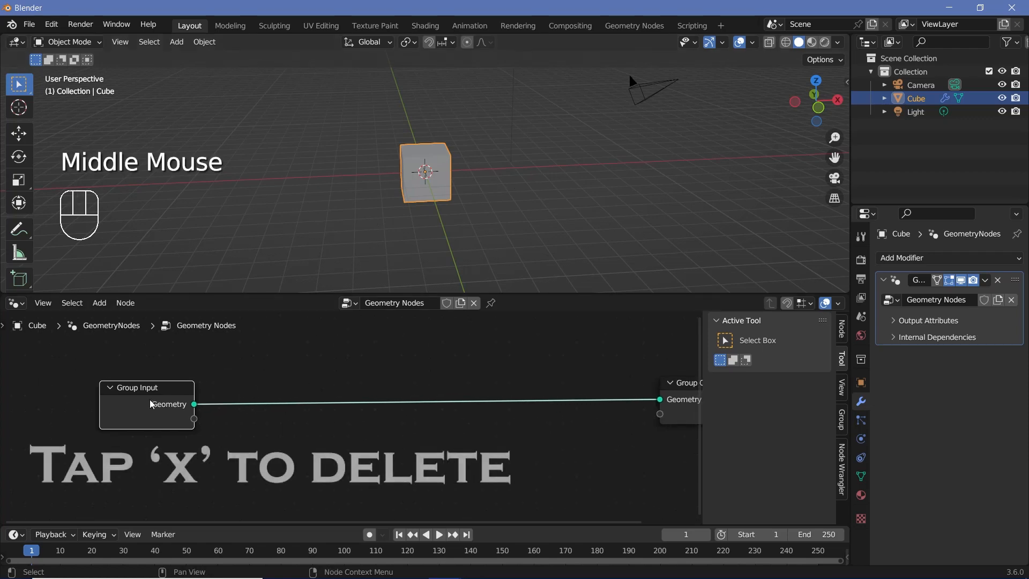
key("x")
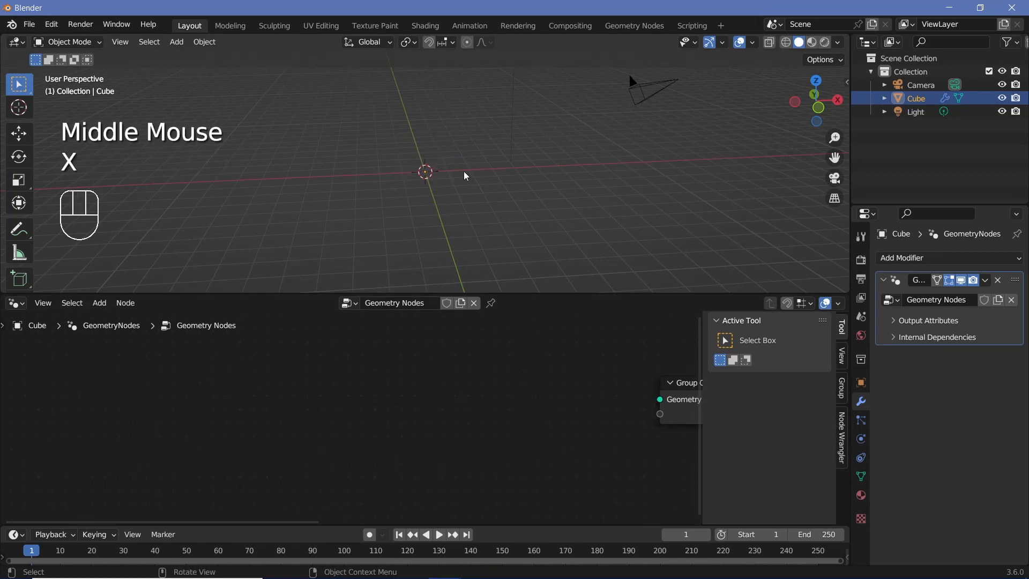
middle_click_drag(665, 407, 550, 395)
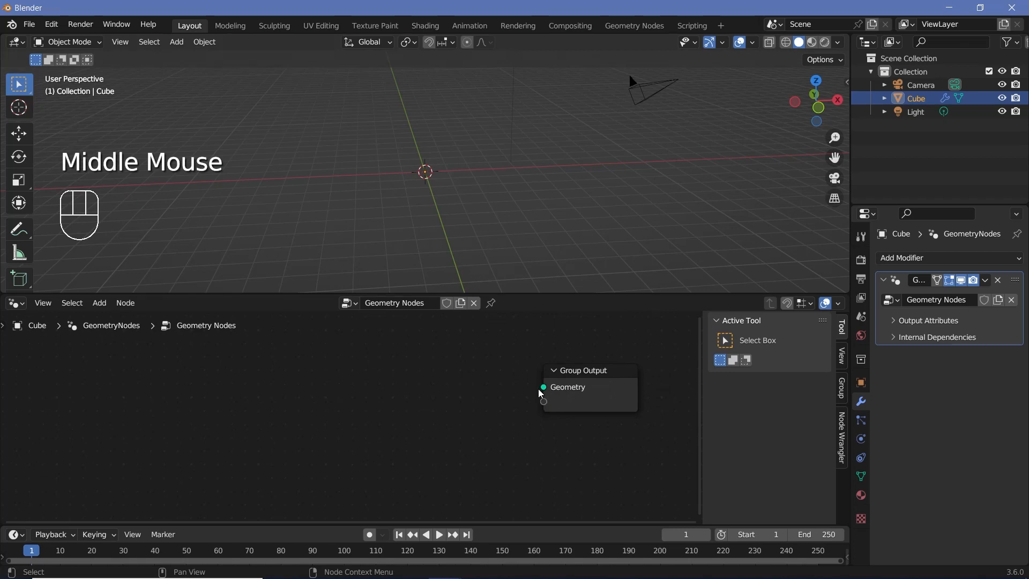
Add a Grid mesh node and connect its Mesh output to the Group Output's Geometry input.
key("shift+a")
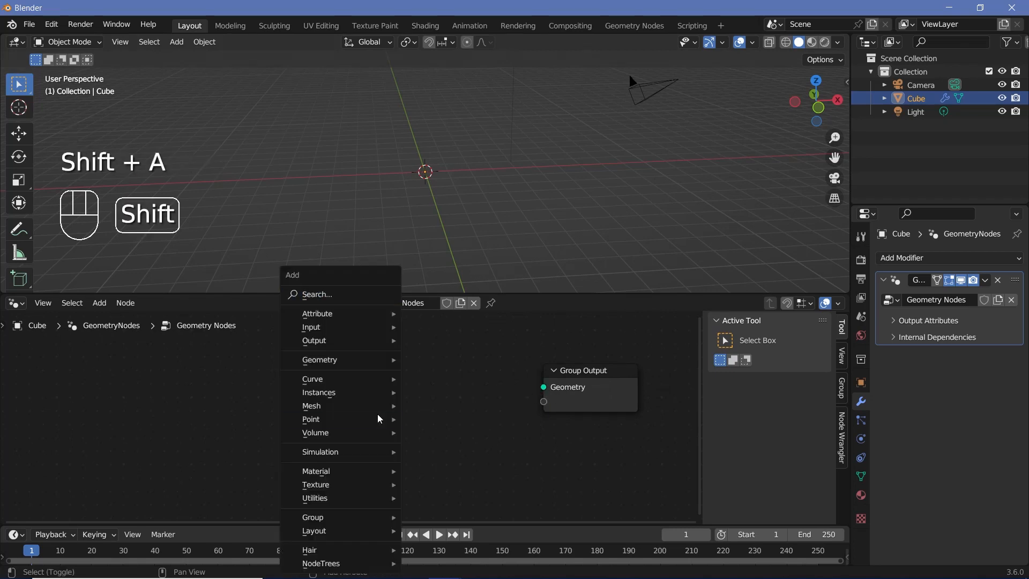
left_click(356, 294)
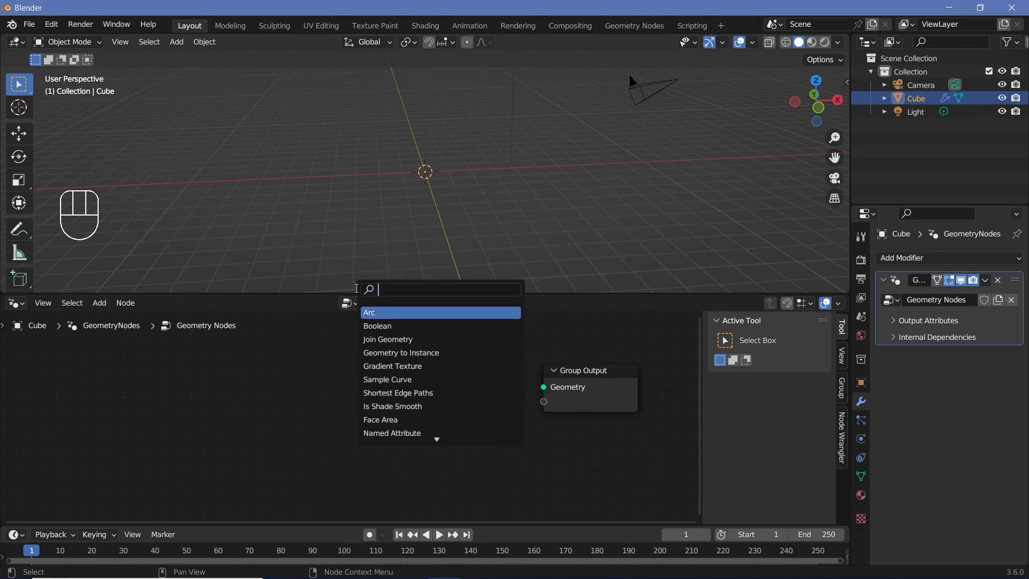
type("g")
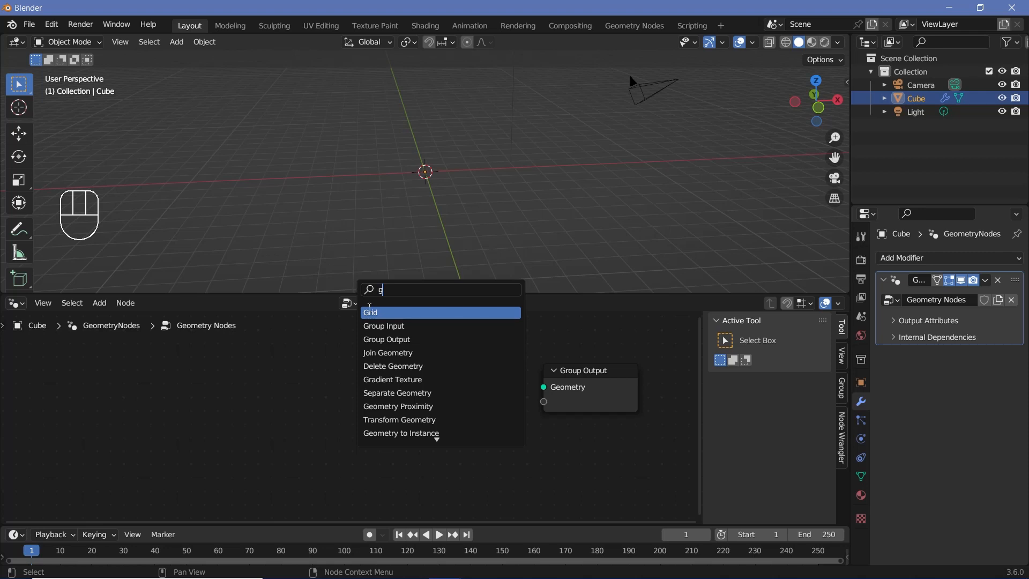
left_click(369, 312)
left_click(338, 368)
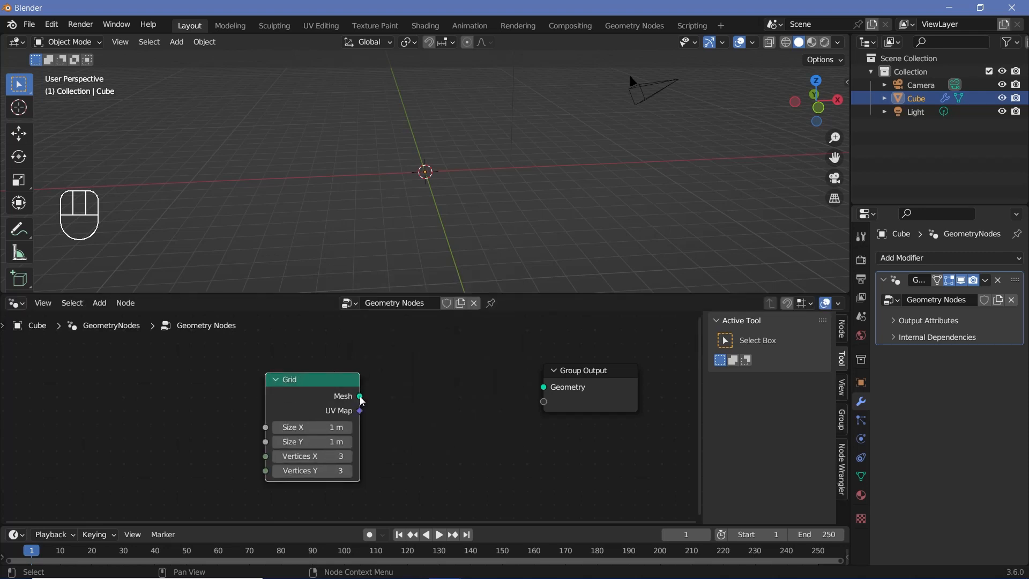
left_click_drag(362, 399, 551, 394)
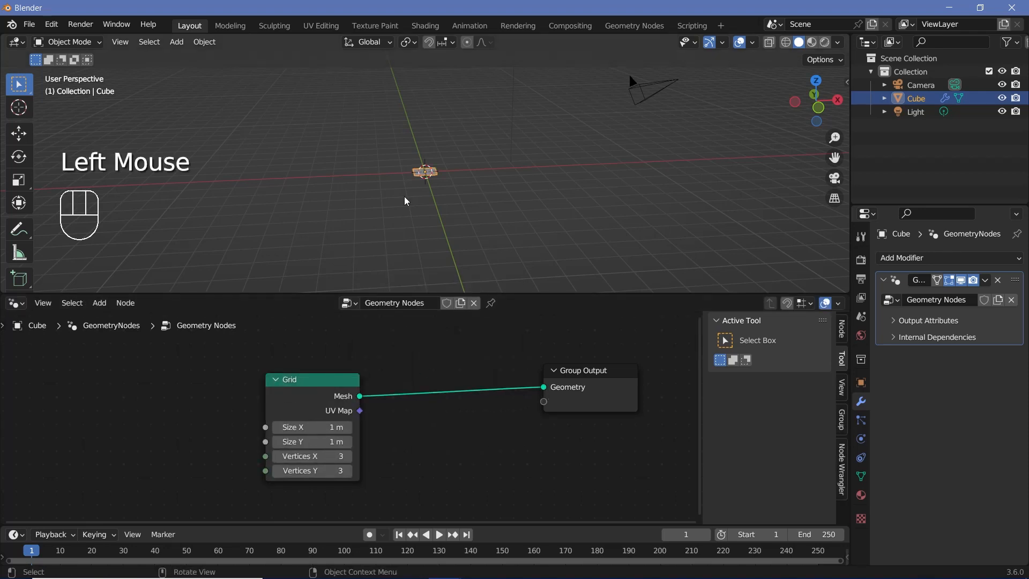
scroll(435, 164, "up", 5)
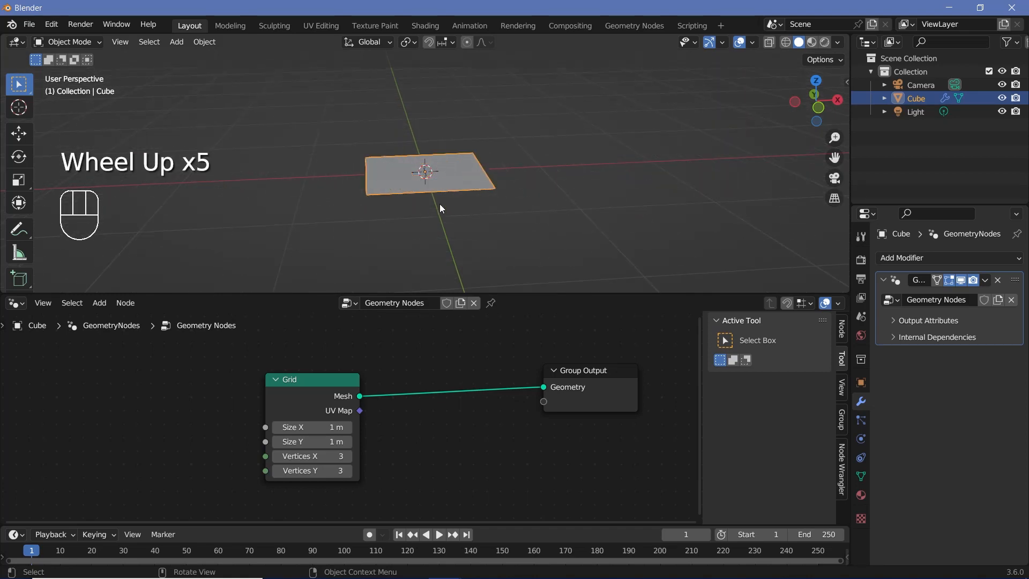
Switch the 3D viewport to wireframe shading to show the grid's edges.
left_click(291, 399)
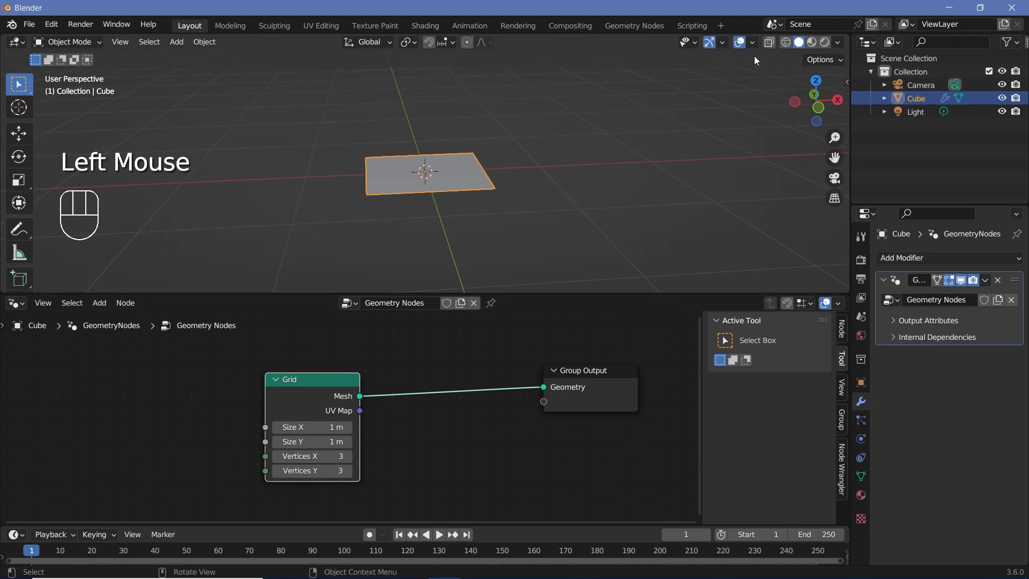
left_click(786, 44)
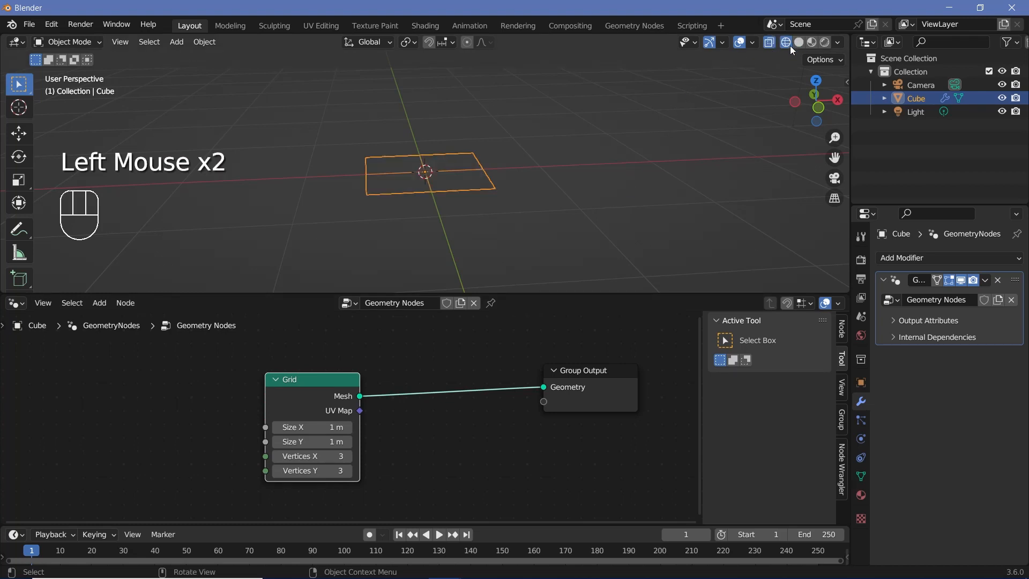
middle_click_drag(466, 136, 435, 122)
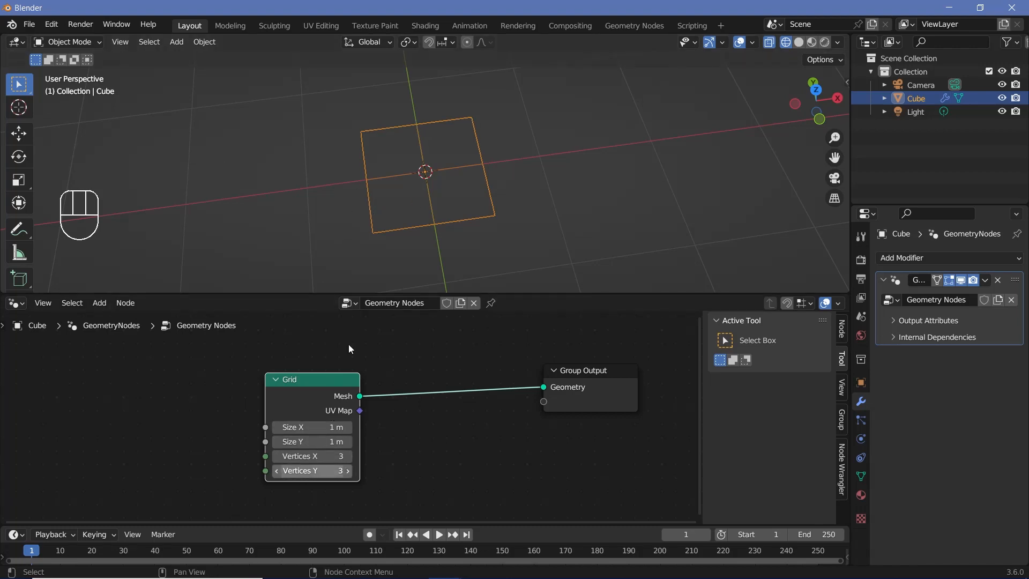
scroll(437, 145, "down", 2)
scroll(436, 145, "up", 2)
middle_click_drag(436, 145, 384, 133)
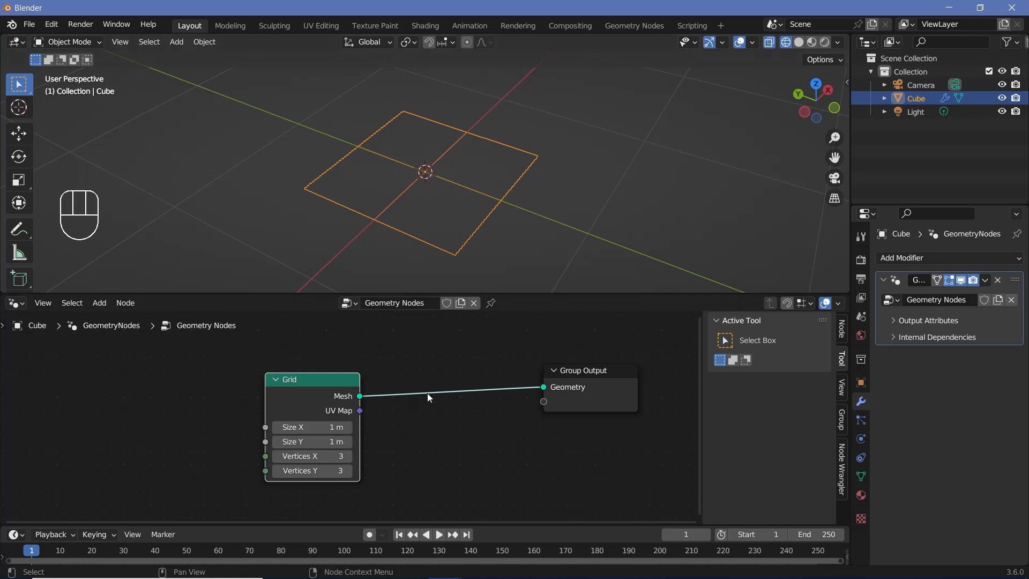
Set the Grid node's Size X and Size Y to 10 m each.
scroll(308, 430, "down", 1)
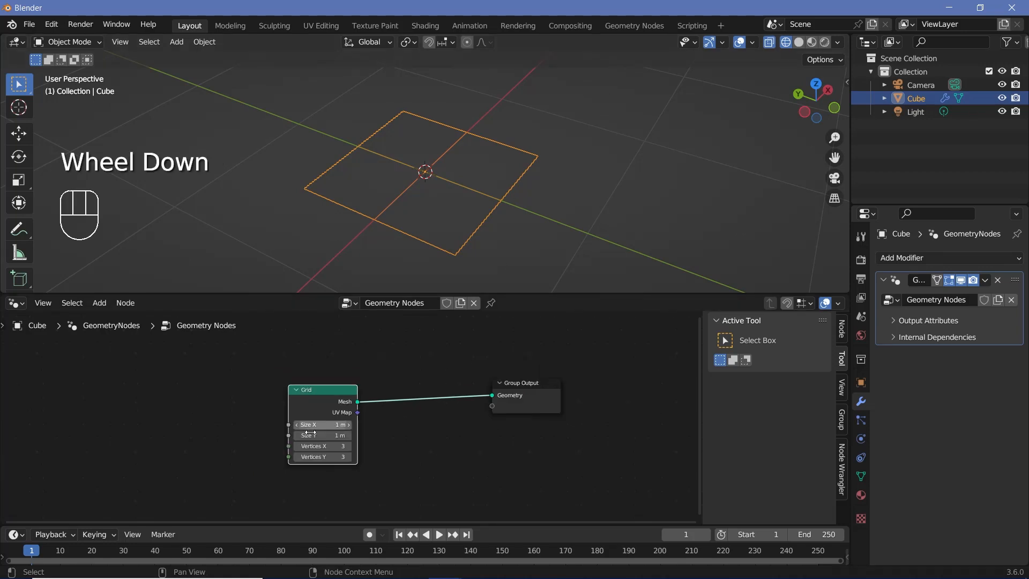
left_click_drag(309, 425, 319, 425, "shift")
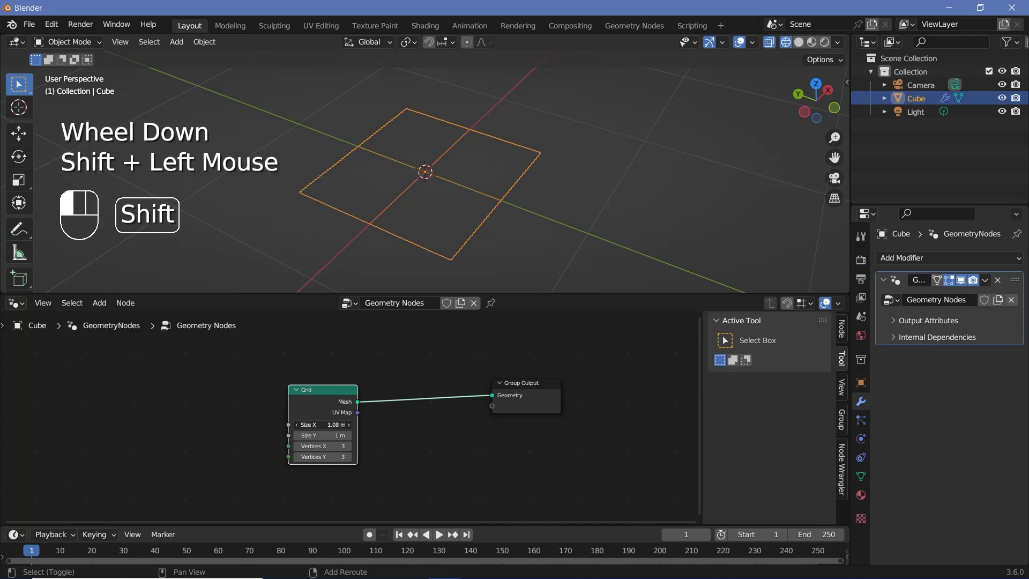
double_click(323, 425, "shift")
type("10")
key("Return")
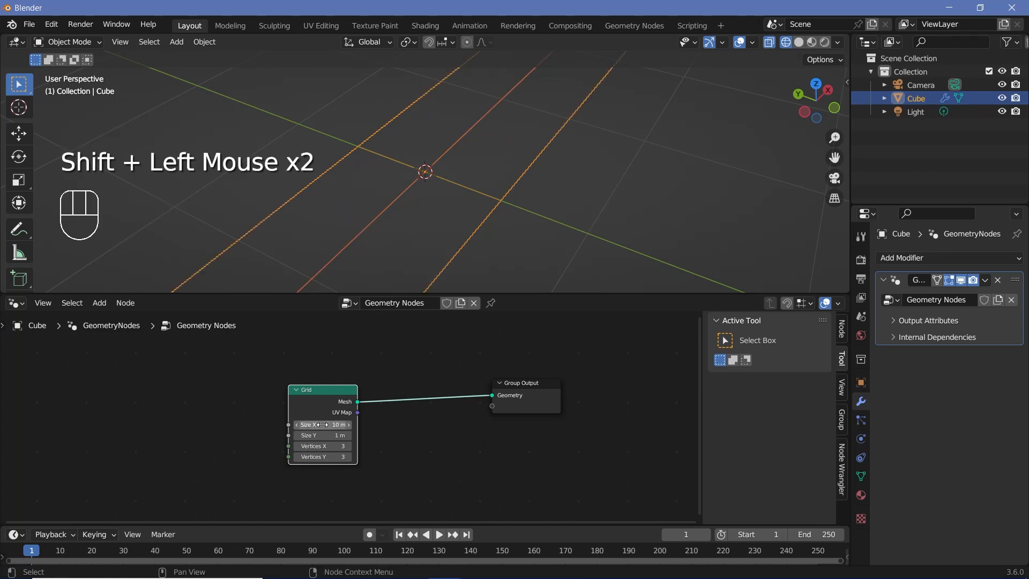
left_click(324, 436)
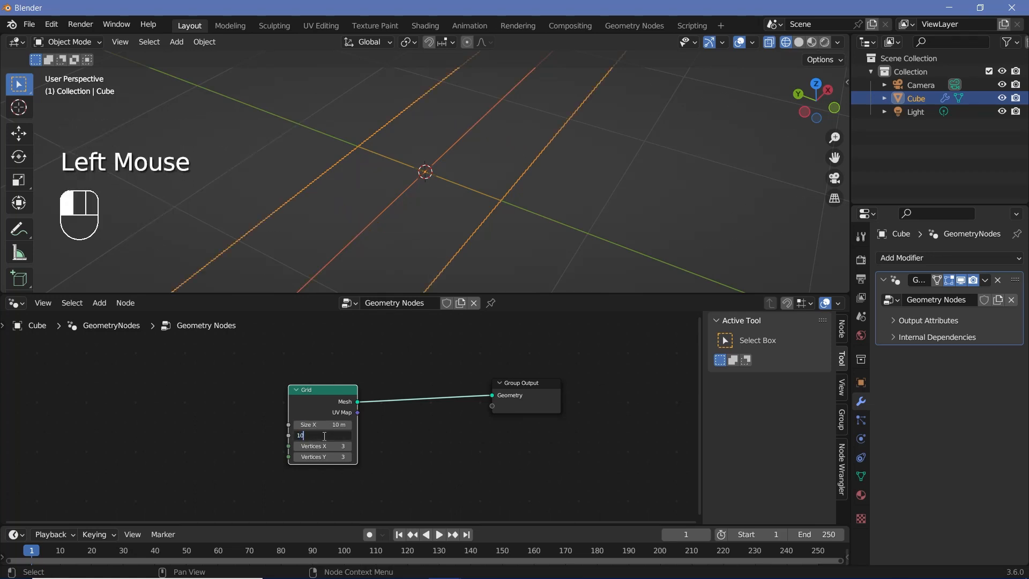
type("10")
key("Return")
scroll(426, 160, "down", 5)
scroll(515, 191, "up", 1)
scroll(515, 191, "down", 1)
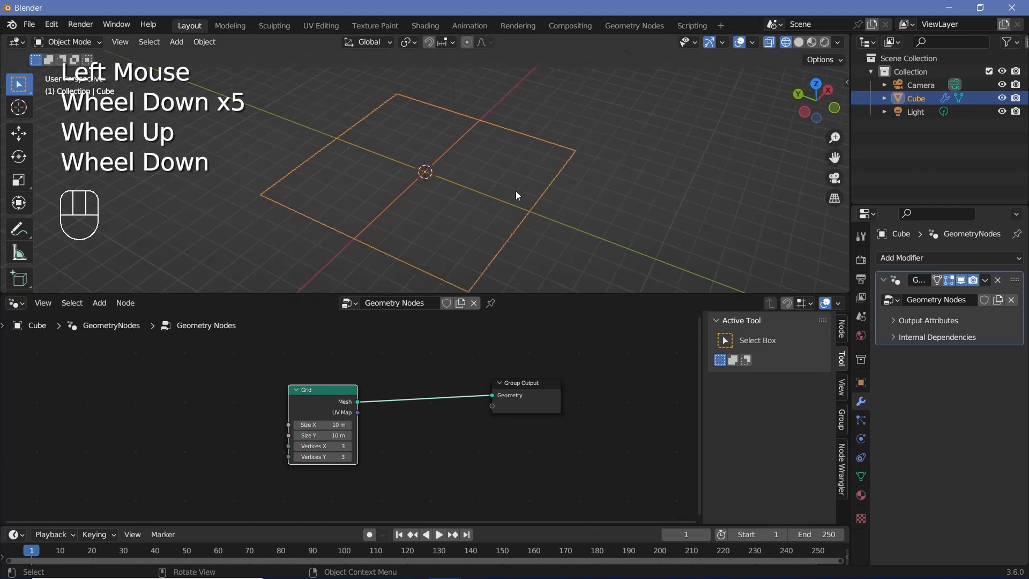
Set the Grid node's Vertices X and Vertices Y to 20 each.
scroll(536, 214, "up", 2)
middle_click_drag(616, 249, 634, 209, "shift")
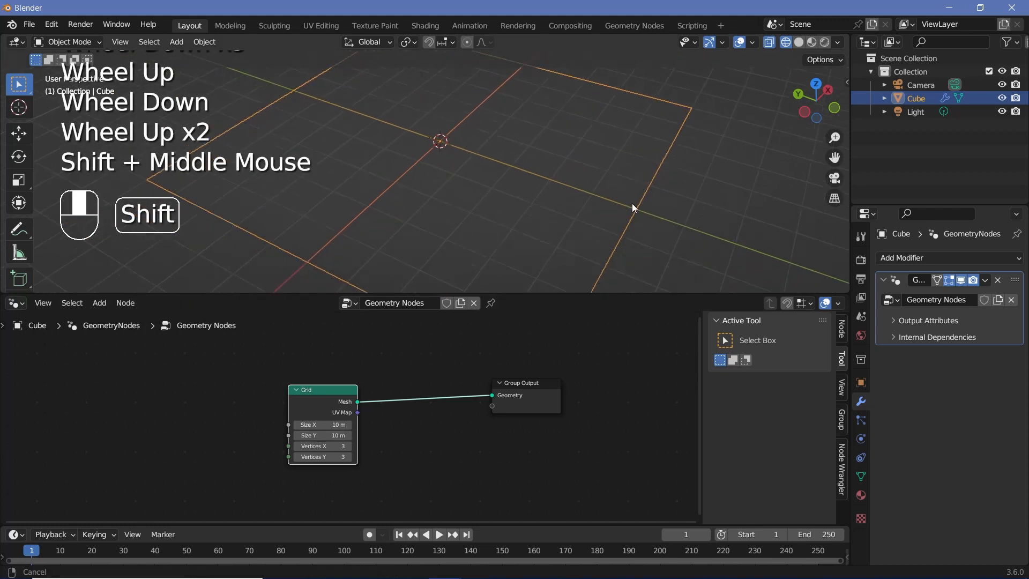
scroll(352, 259, "down", 1)
scroll(350, 254, "down", 1)
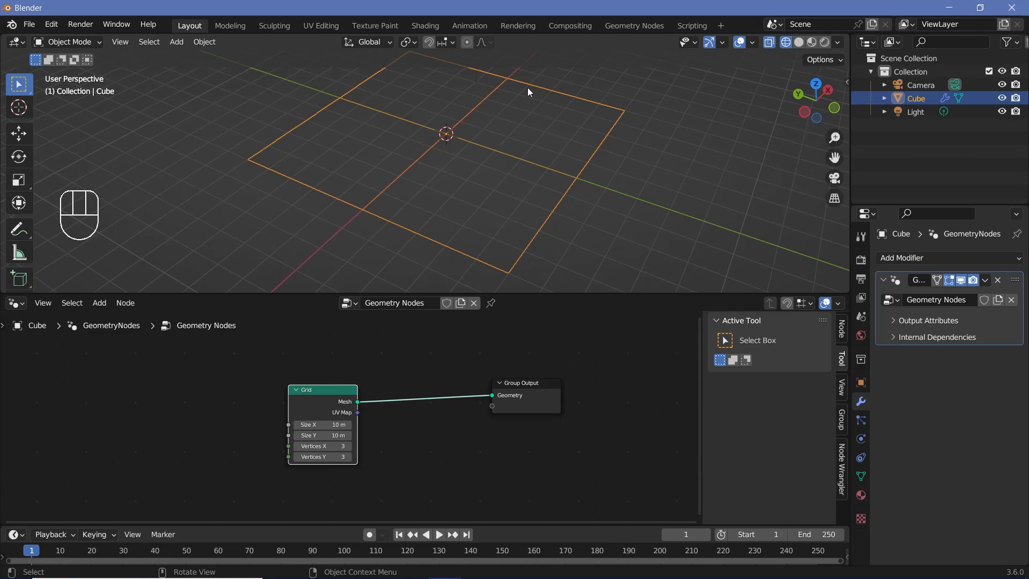
scroll(357, 450, "up", 3)
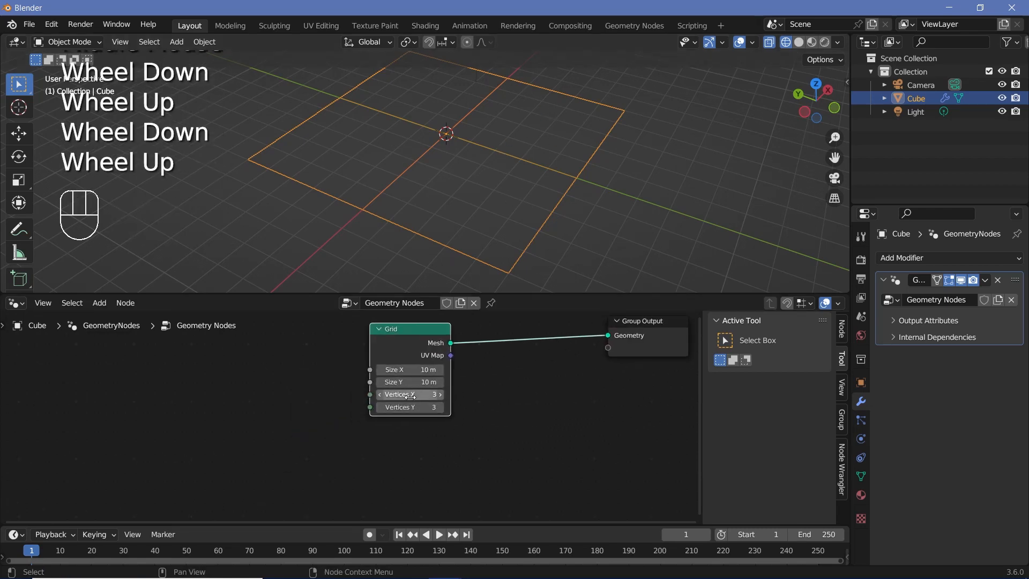
left_click(412, 396)
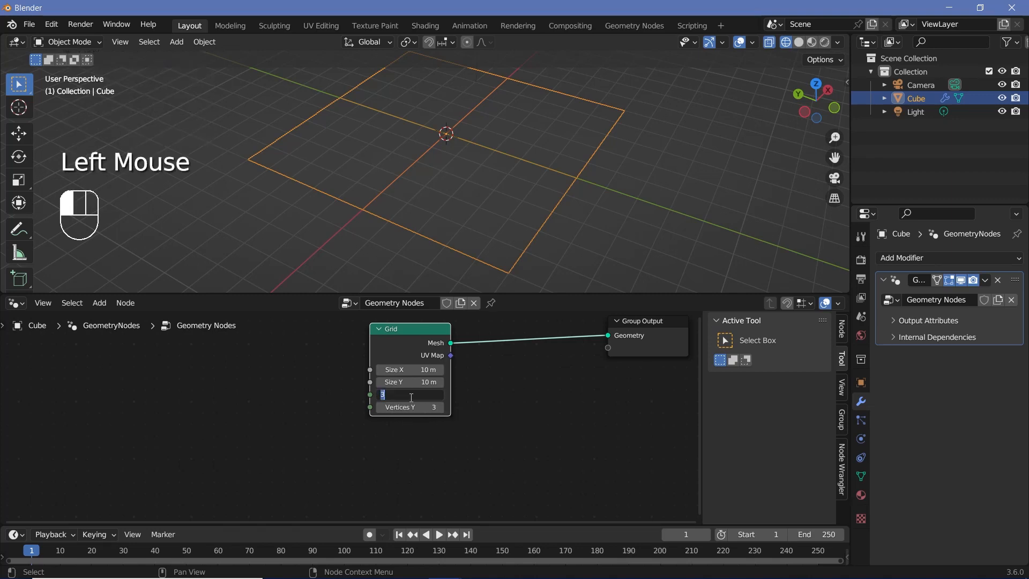
type("20")
key("Return")
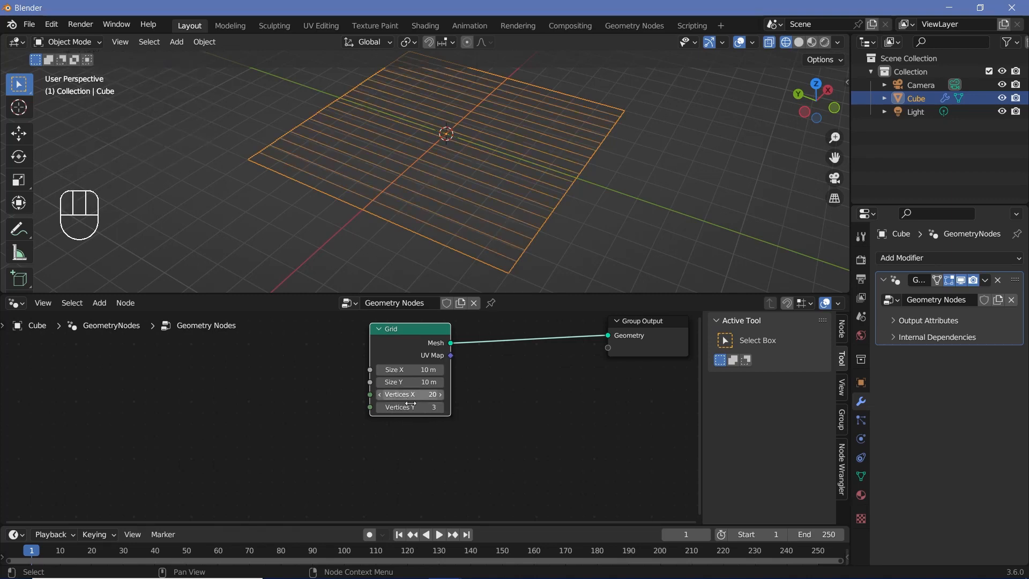
left_click(411, 407)
type("20")
key("Return")
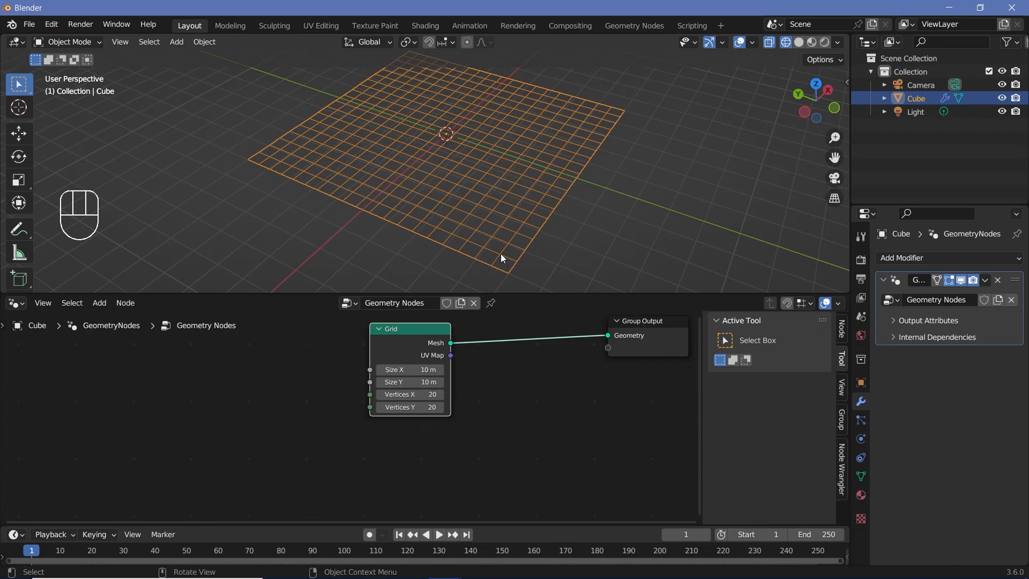
scroll(499, 256, "up", 2)
middle_click_drag(503, 258, 511, 169, "shift")
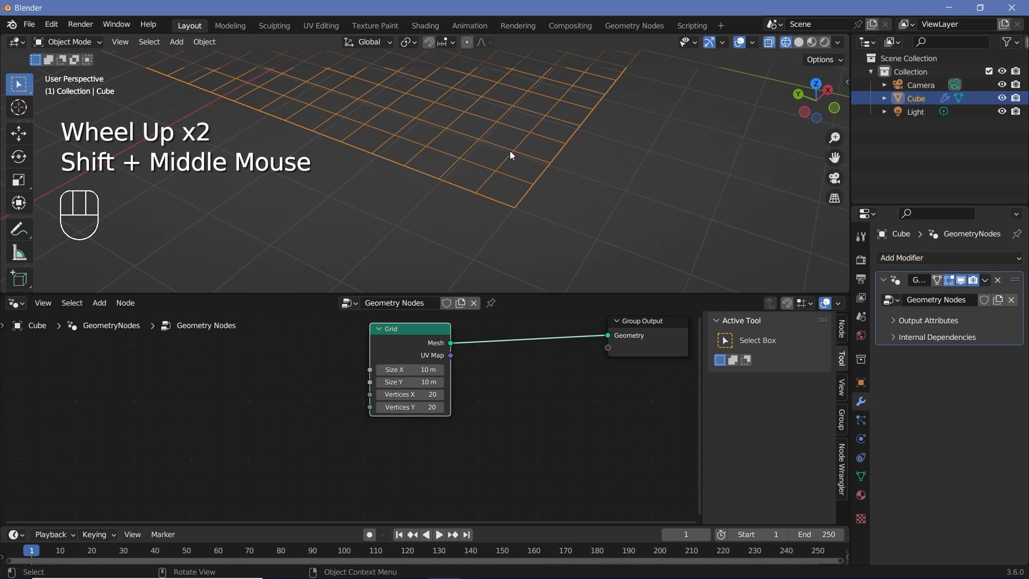
scroll(476, 138, "down", 1)
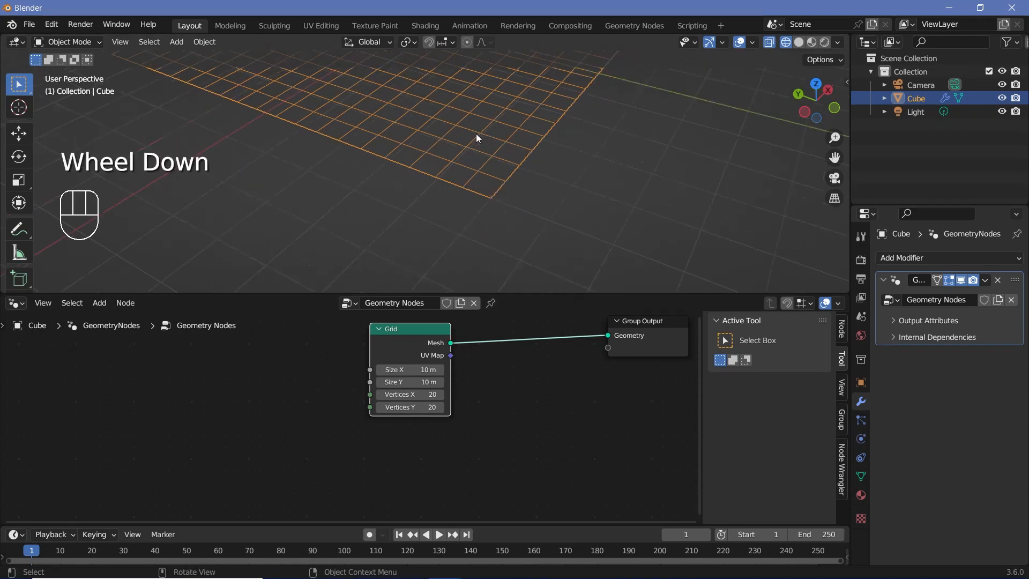
scroll(477, 135, "down", 3)
middle_click_drag(481, 145, 501, 239, "shift")
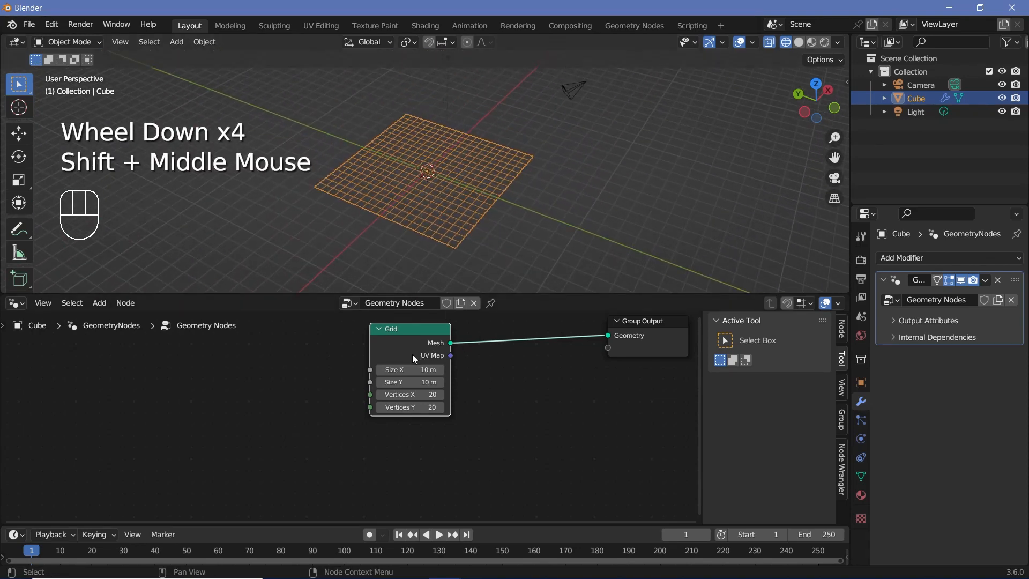
Move the Grid node away from the Group Output and add an unconnected Instance on Points node below the link between them.
left_click_drag(414, 359, 308, 360)
middle_click_drag(449, 371, 454, 406)
key("shift+a")
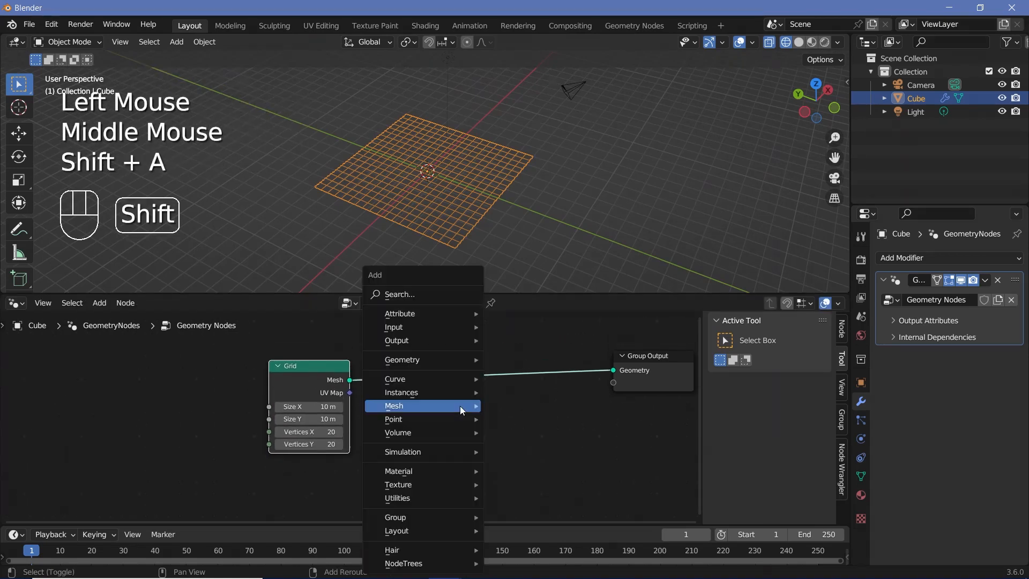
left_click(451, 296)
type("ins")
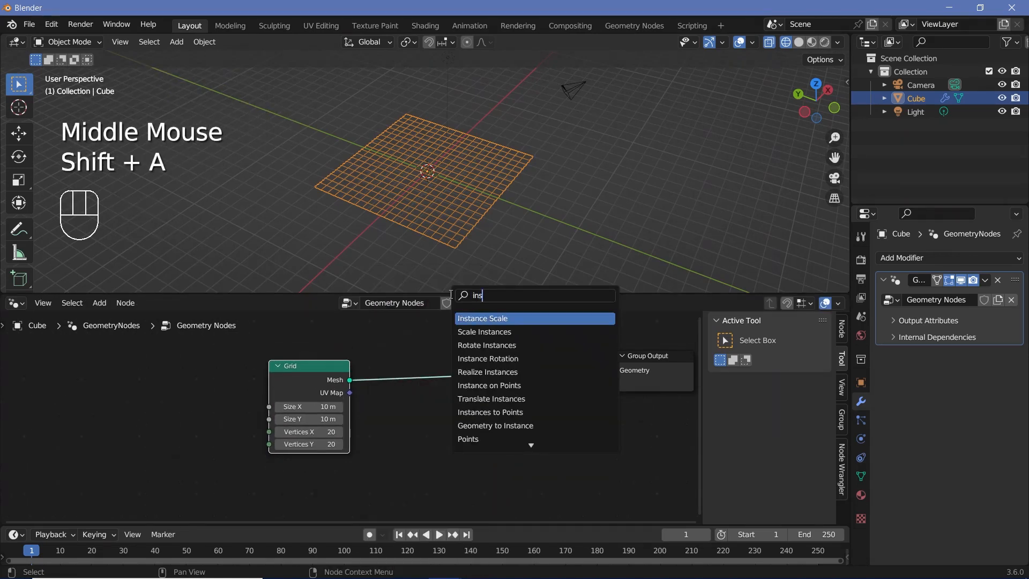
type("tanec on")
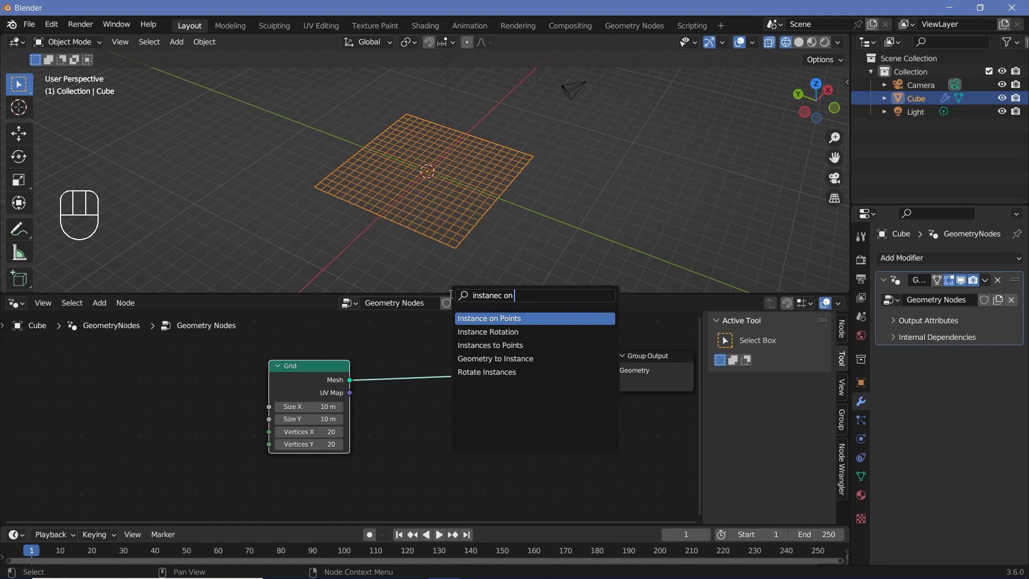
key("Return")
left_click(485, 418)
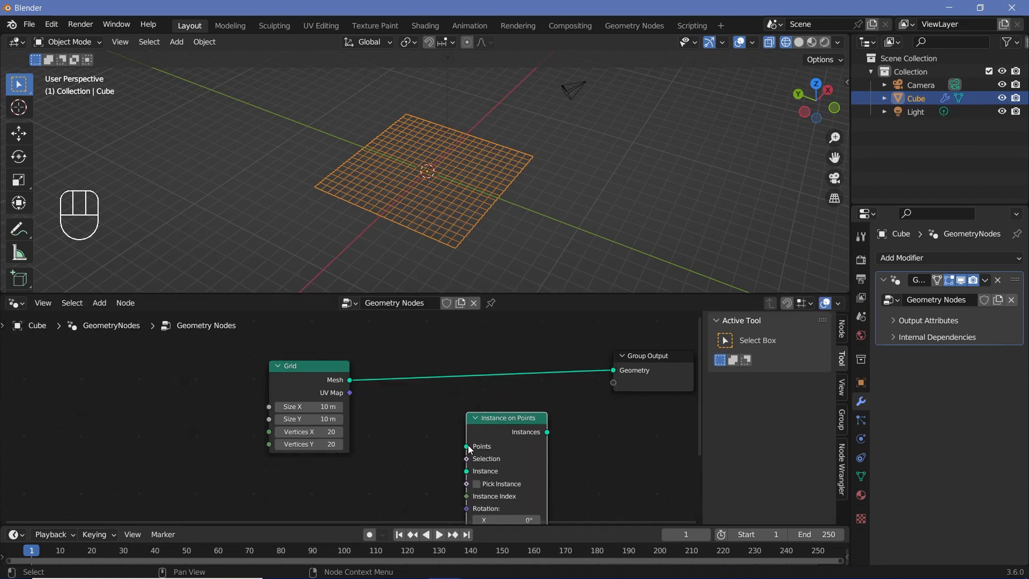
left_click_drag(466, 446, 403, 438)
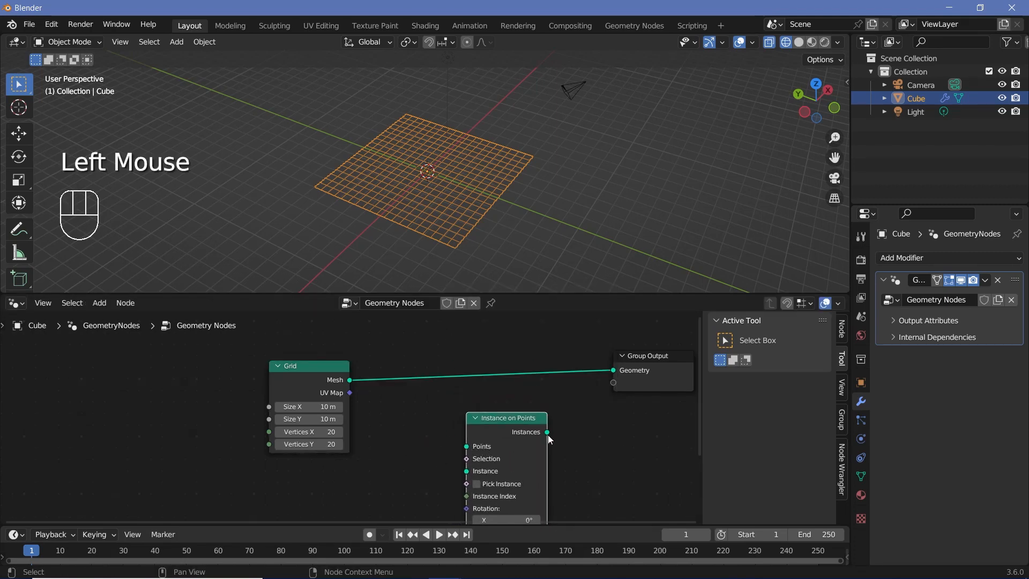
left_click_drag(547, 433, 449, 465)
scroll(451, 462, "down", 1)
middle_click_drag(452, 462, 463, 427)
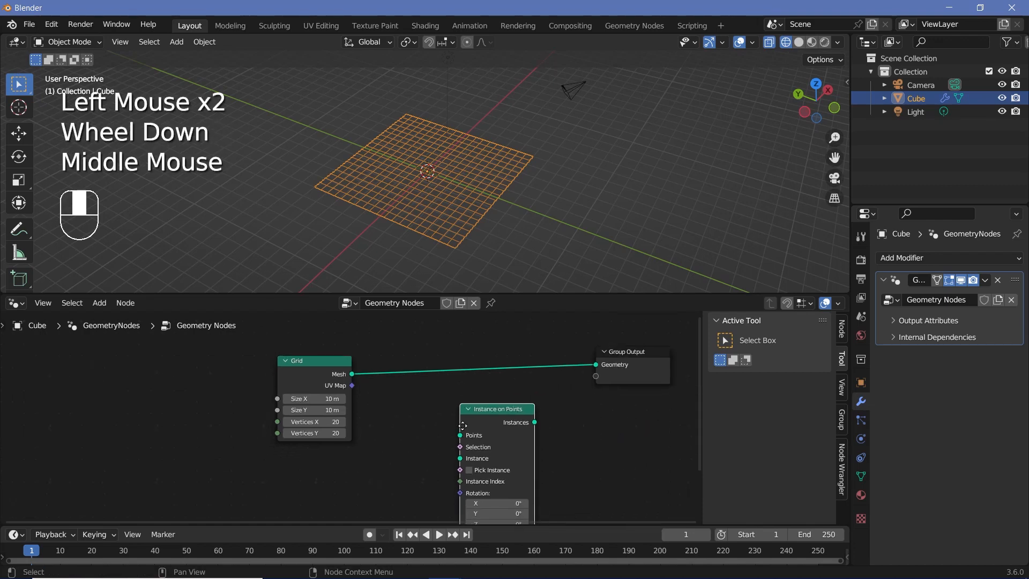
scroll(467, 423, "up", 2)
left_click_drag(511, 426, 536, 413)
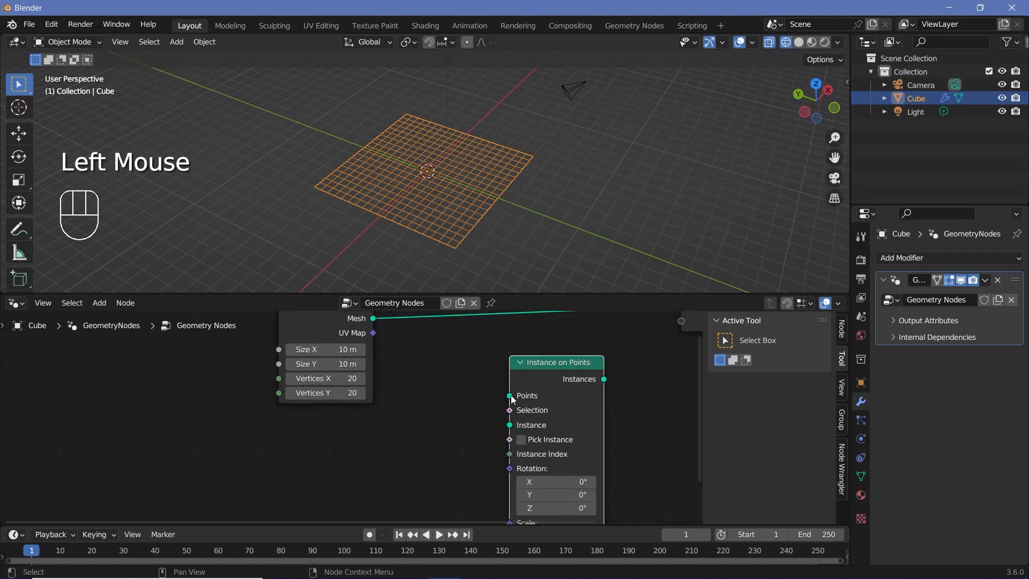
middle_click_drag(555, 378, 540, 448)
left_click(292, 382)
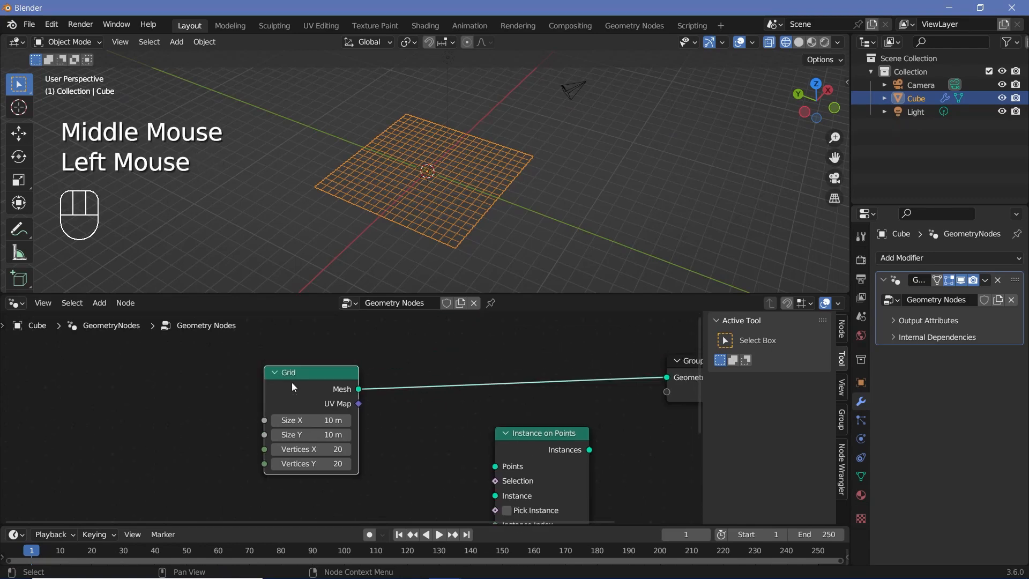
scroll(415, 243, "up", 2)
middle_click_drag(426, 240, 388, 157, "shift")
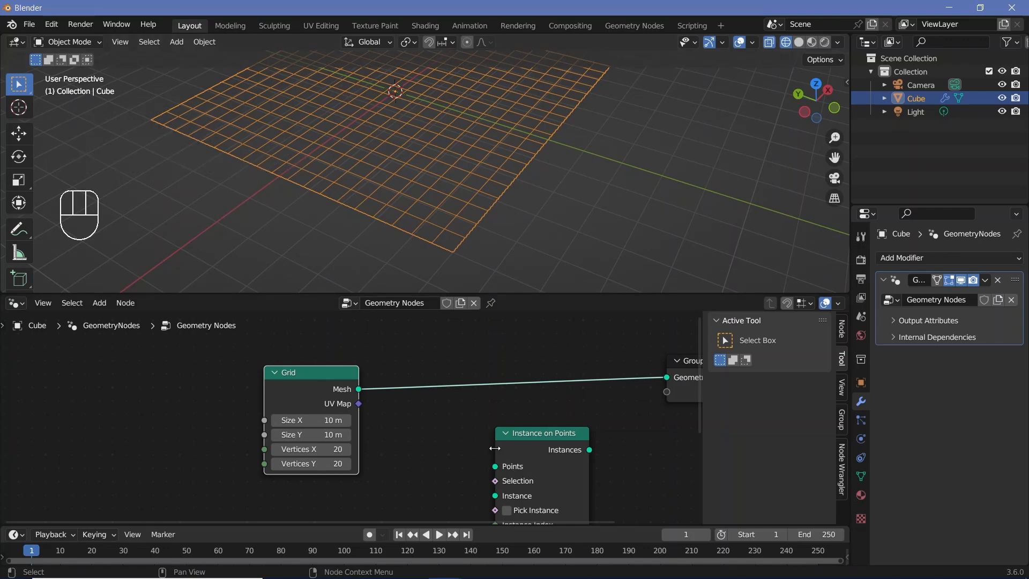
Reposition the Grid and Instance on Points nodes and connect the Grid's Mesh output to the Points input.
left_click_drag(337, 387, 291, 379)
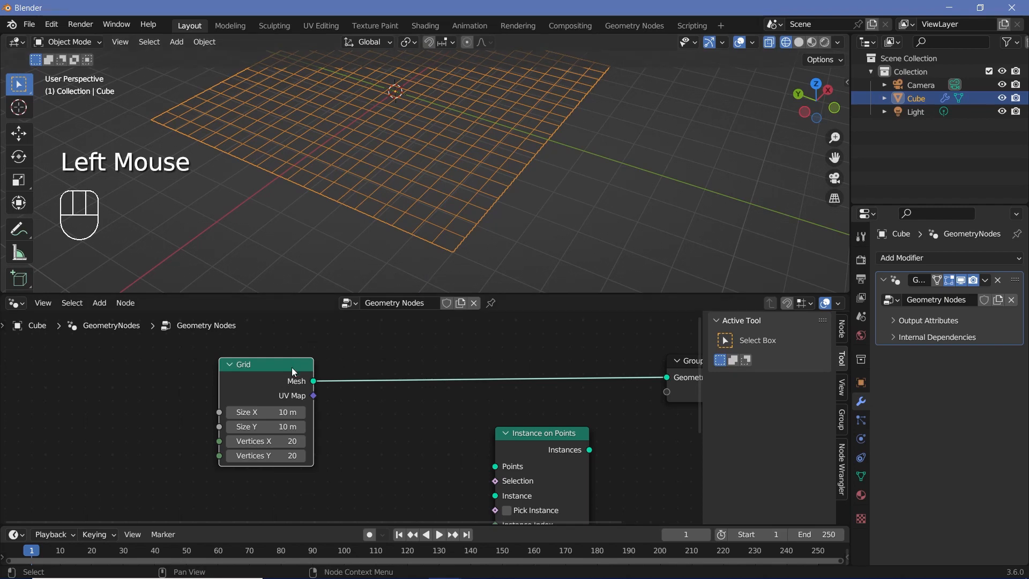
left_click_drag(557, 461, 535, 446)
left_click_drag(313, 384, 478, 453)
middle_click_drag(549, 432, 569, 372)
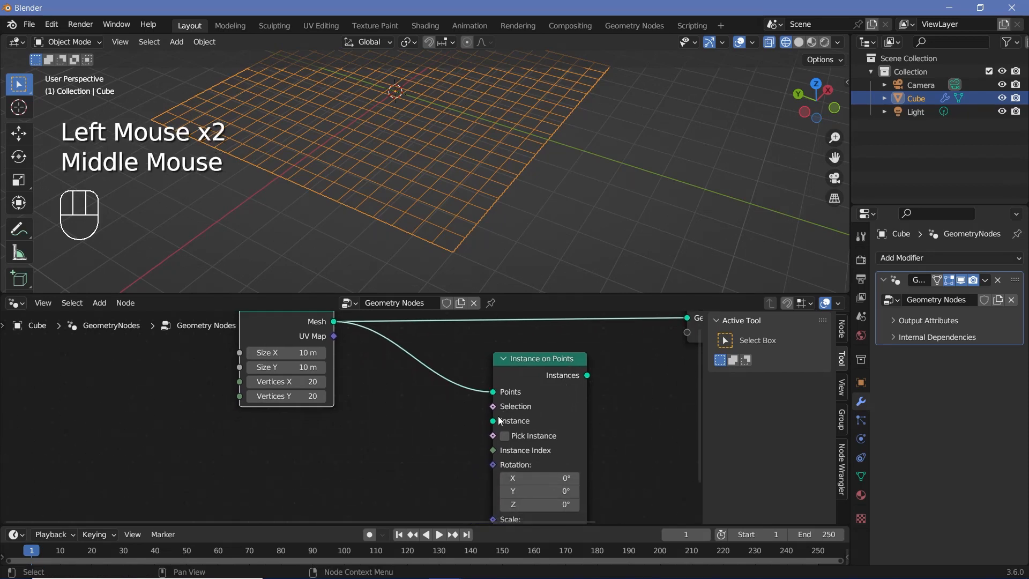
Add a Cube mesh node below the Grid node, beside the Instance on Points node.
left_click_drag(492, 421, 441, 460)
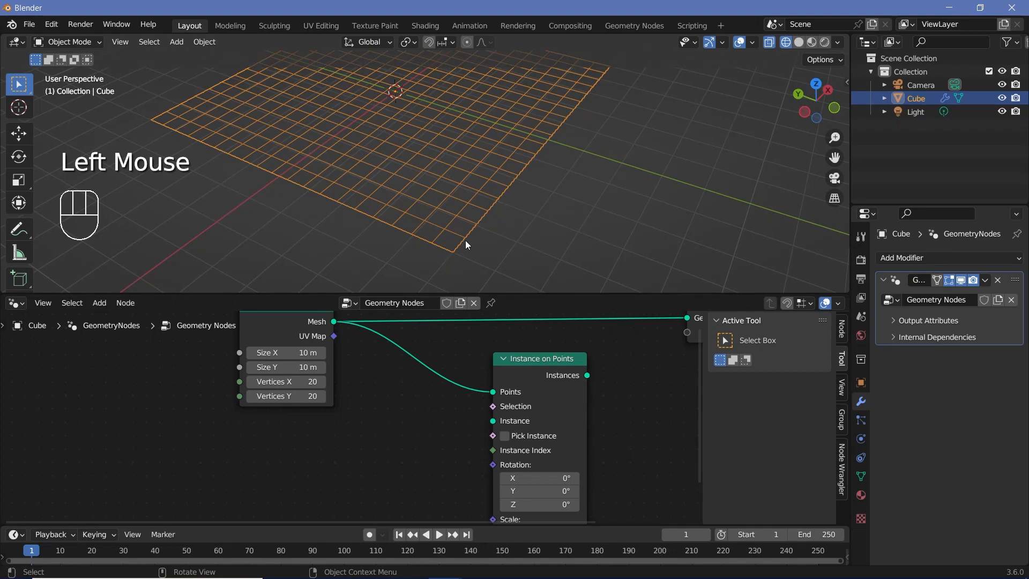
middle_click_drag(430, 485, 488, 442)
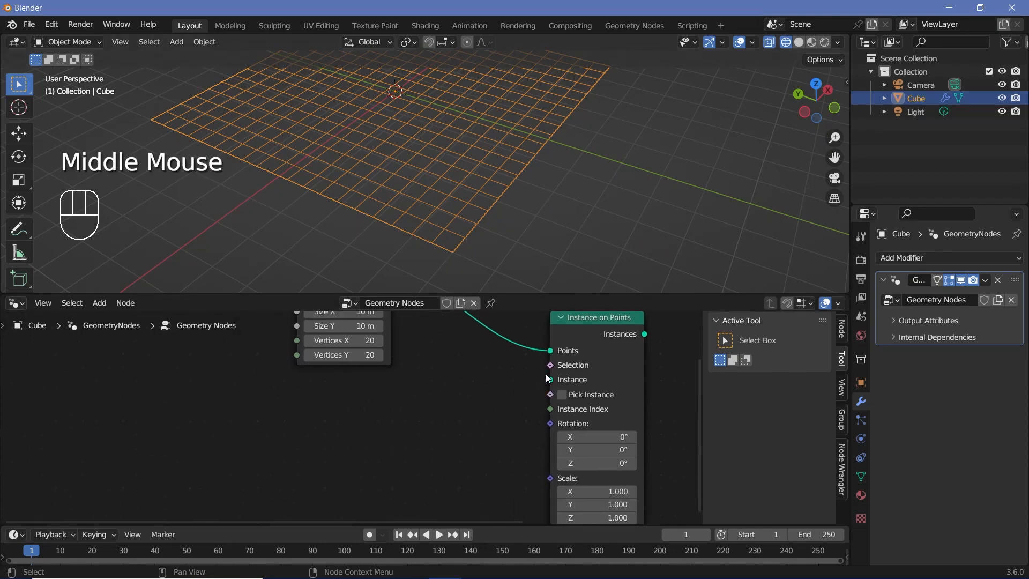
key("shift+a")
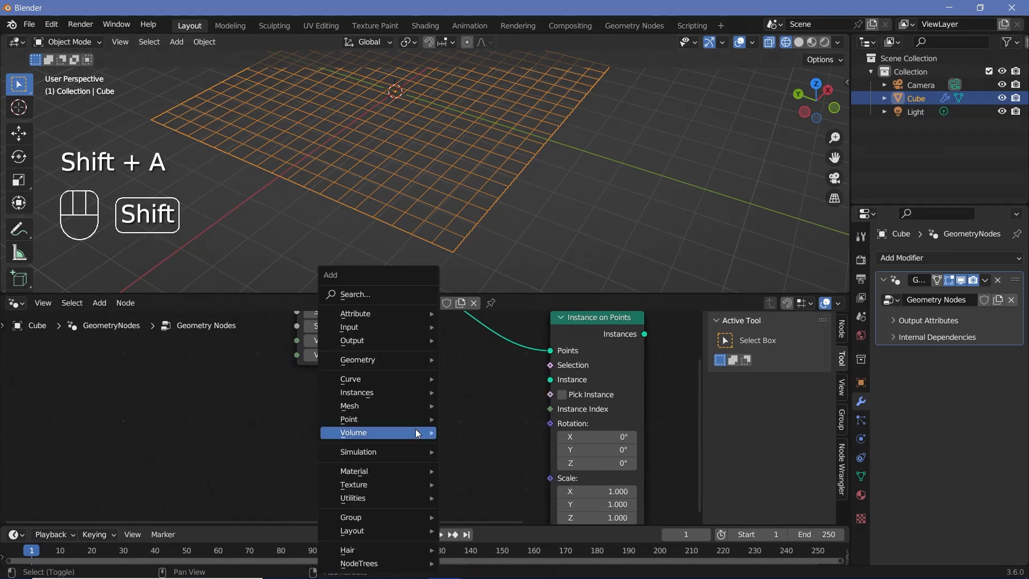
left_click(367, 294)
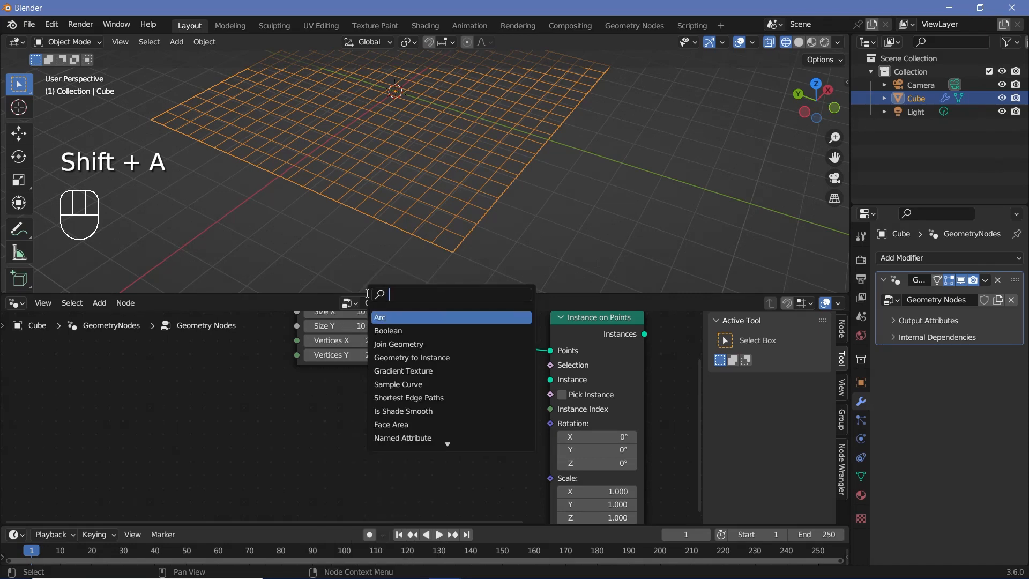
type("cuve")
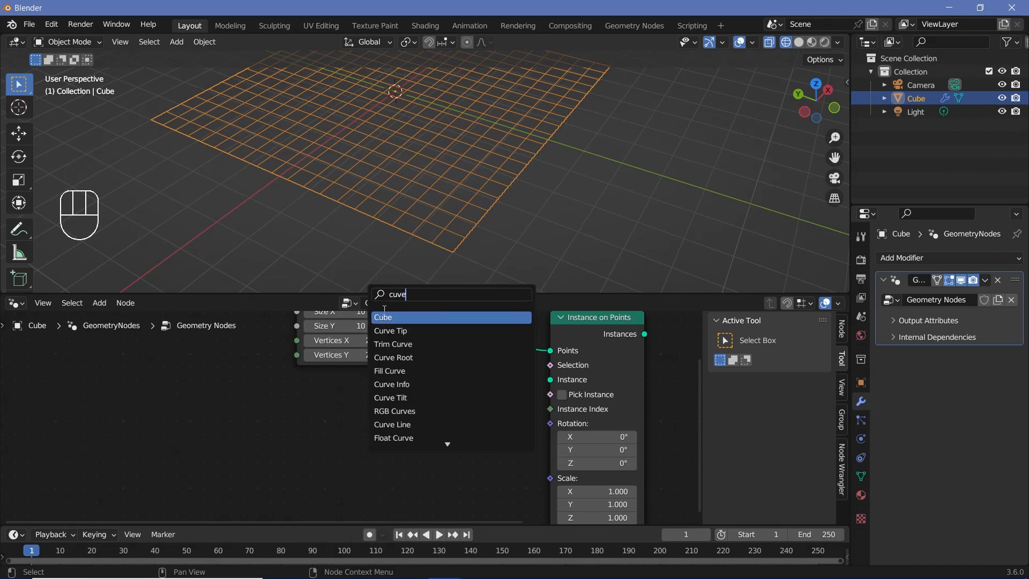
key("Return")
left_click(344, 445)
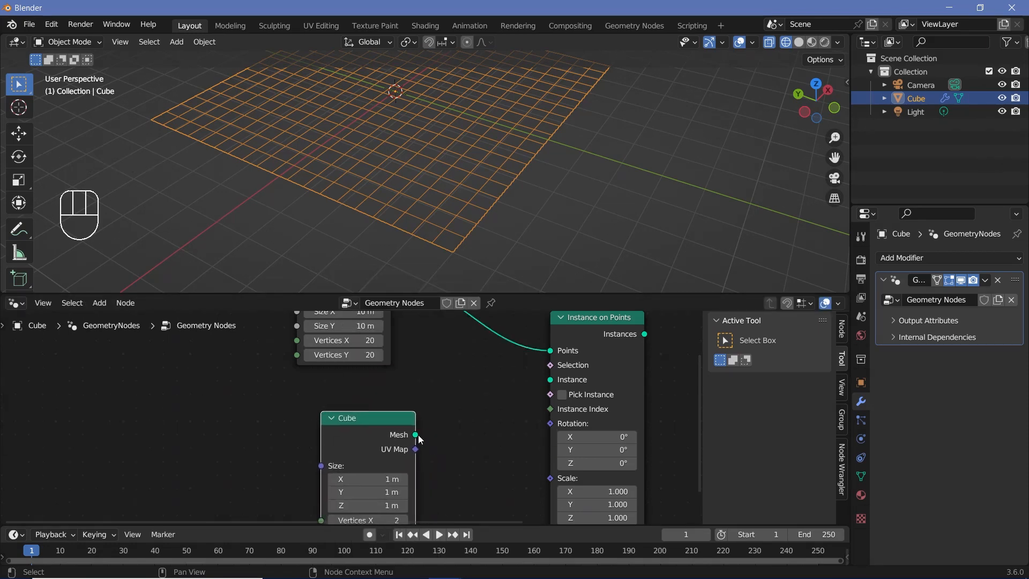
Connect the Cube node's Mesh output to the Instance input of Instance on Points and shift the Cube node slightly away.
left_click_drag(416, 435, 555, 378)
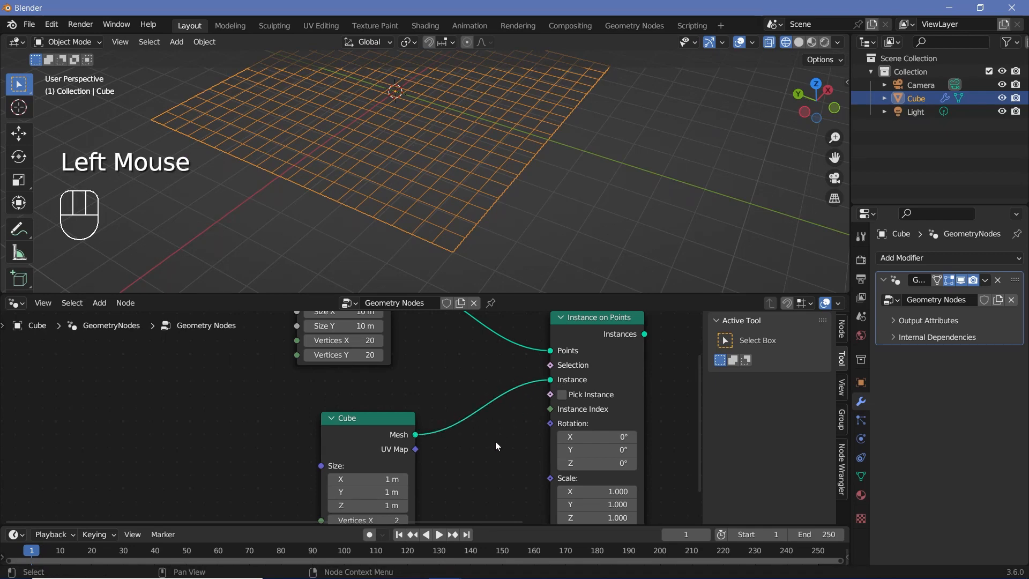
middle_click_drag(424, 451, 453, 391)
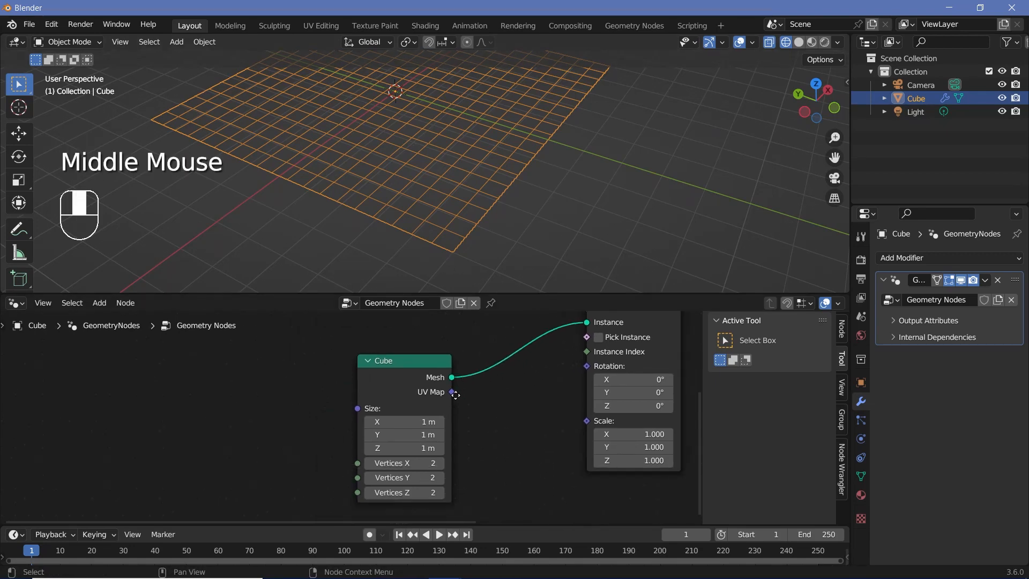
left_click(419, 369)
left_click_drag(419, 369, 405, 369)
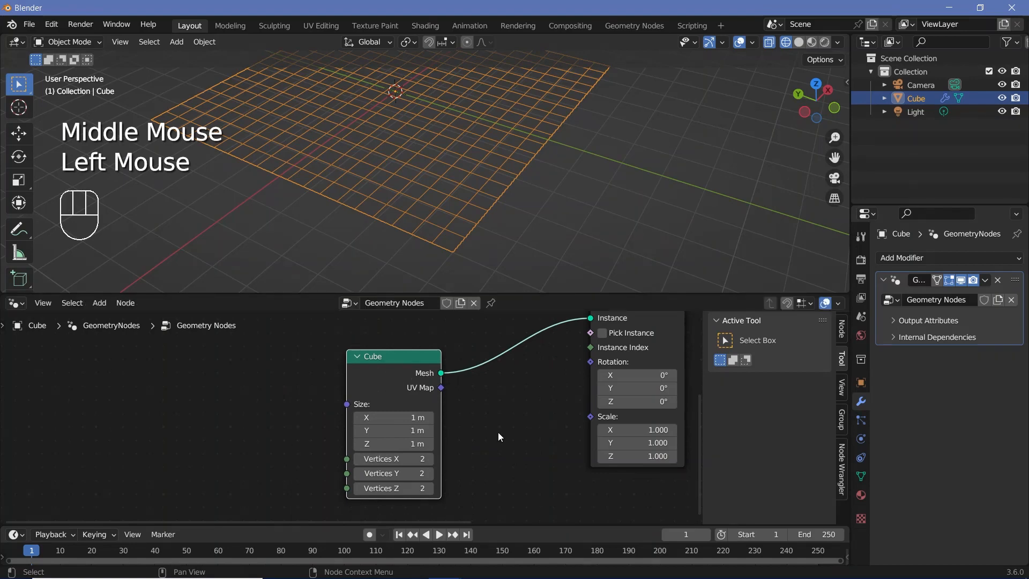
Disconnect the Grid from the Group Output and connect the Instances output of Instance on Points to its Geometry input.
middle_click_drag(506, 424, 536, 395)
scroll(445, 400, "up", 2)
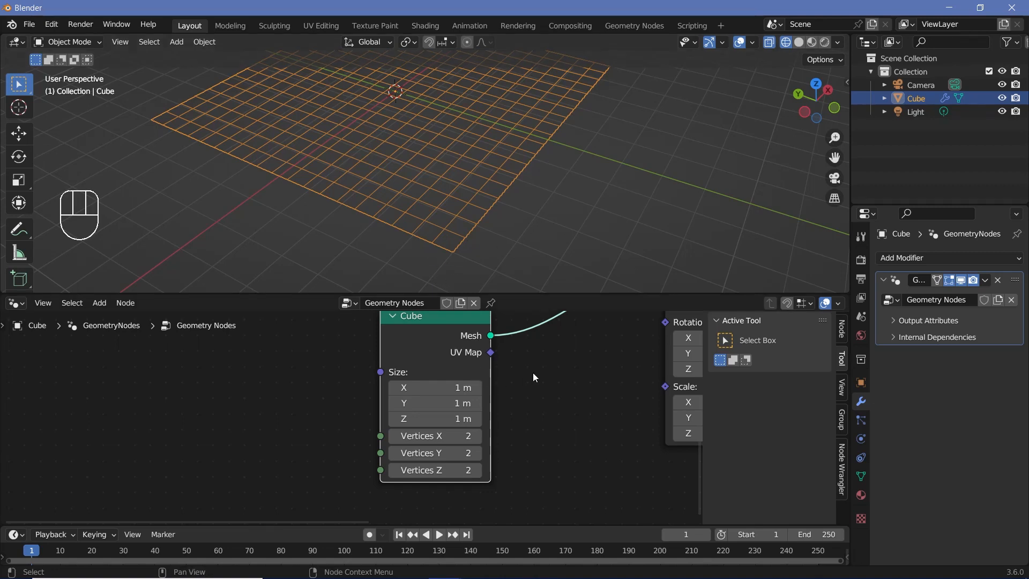
middle_click_drag(533, 372, 500, 437)
middle_click_drag(572, 377, 369, 497)
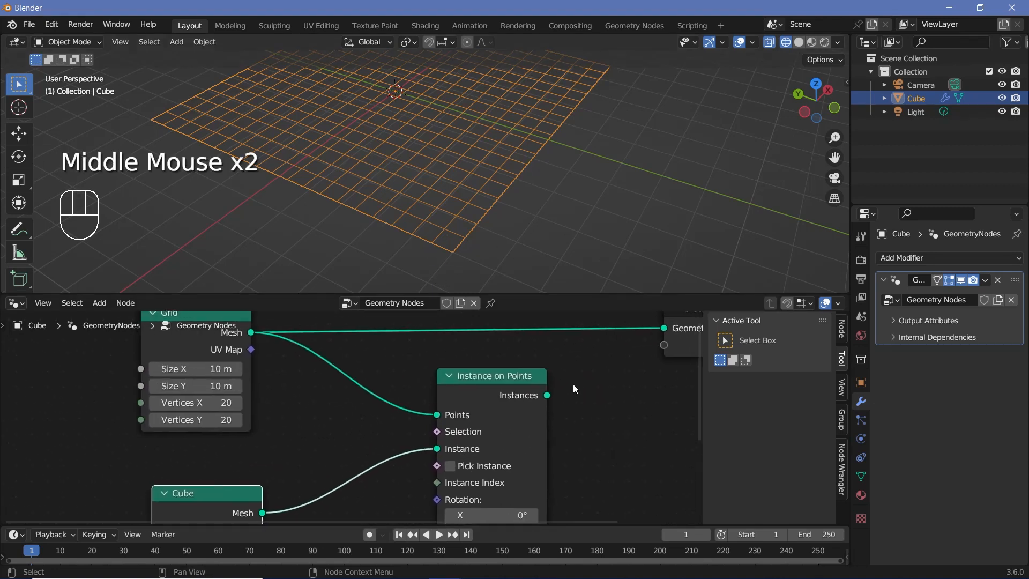
middle_click_drag(581, 398, 444, 471)
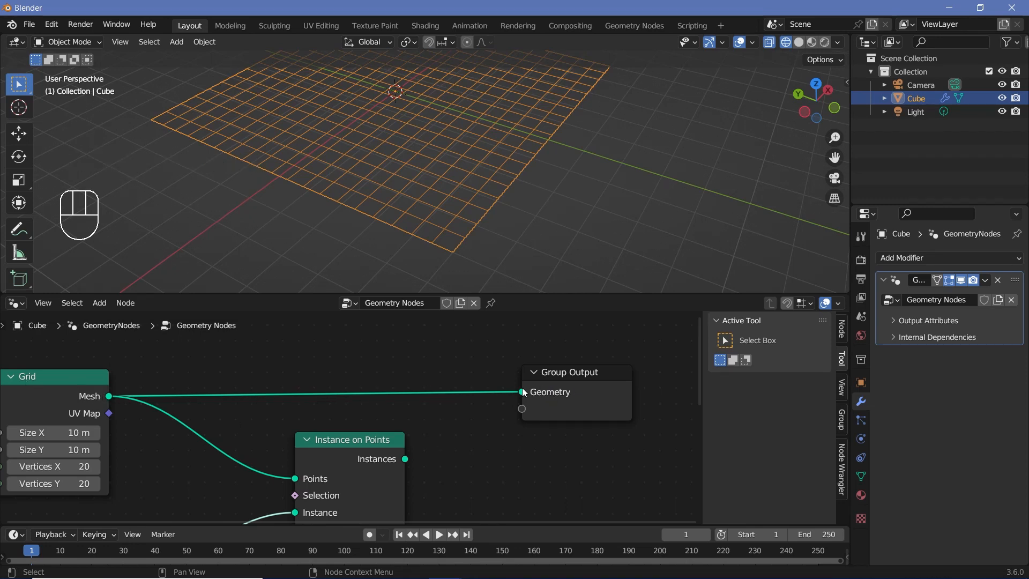
middle_click_drag(456, 456, 477, 422)
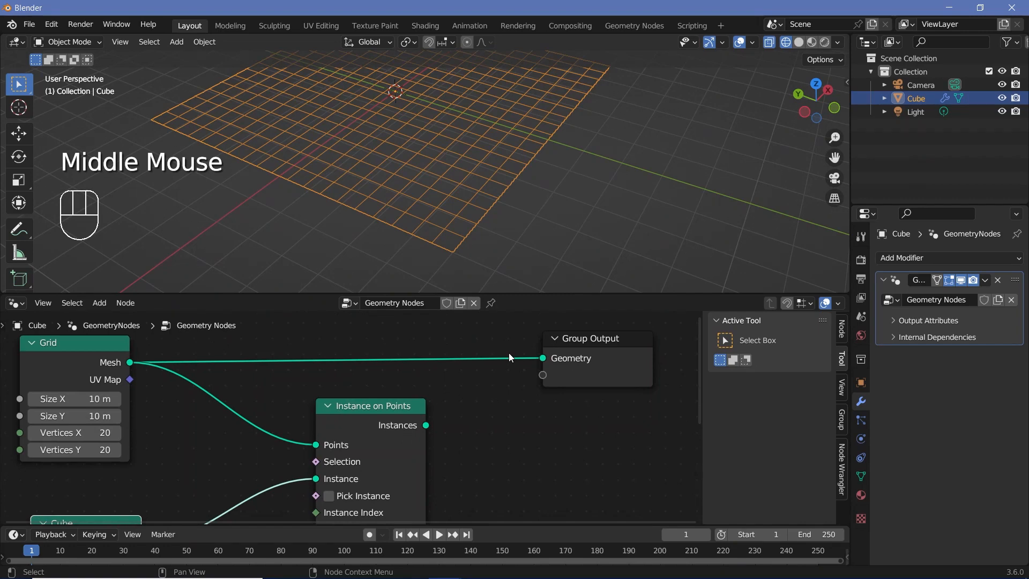
left_click_drag(543, 358, 498, 362)
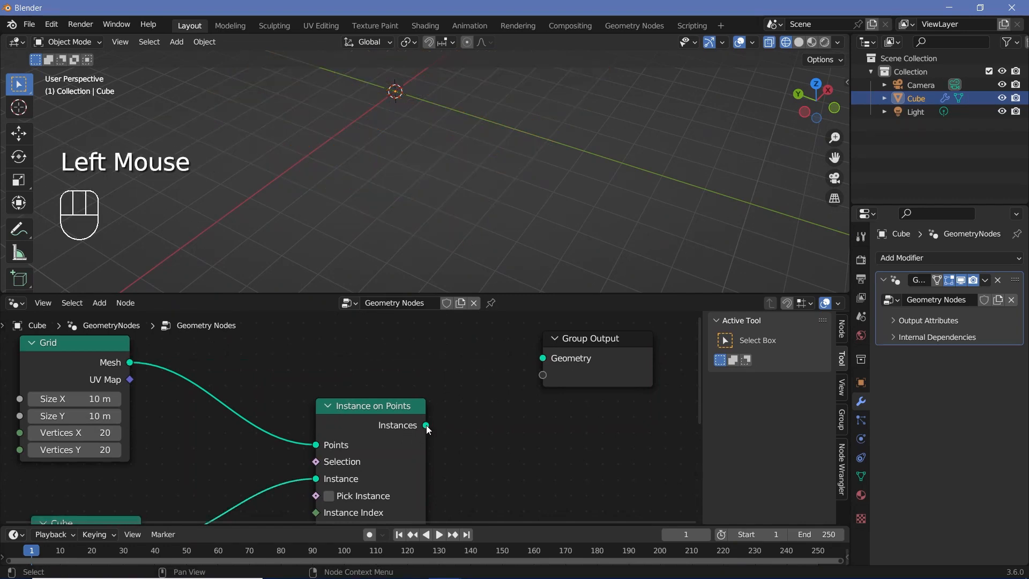
left_click_drag(426, 425, 546, 358)
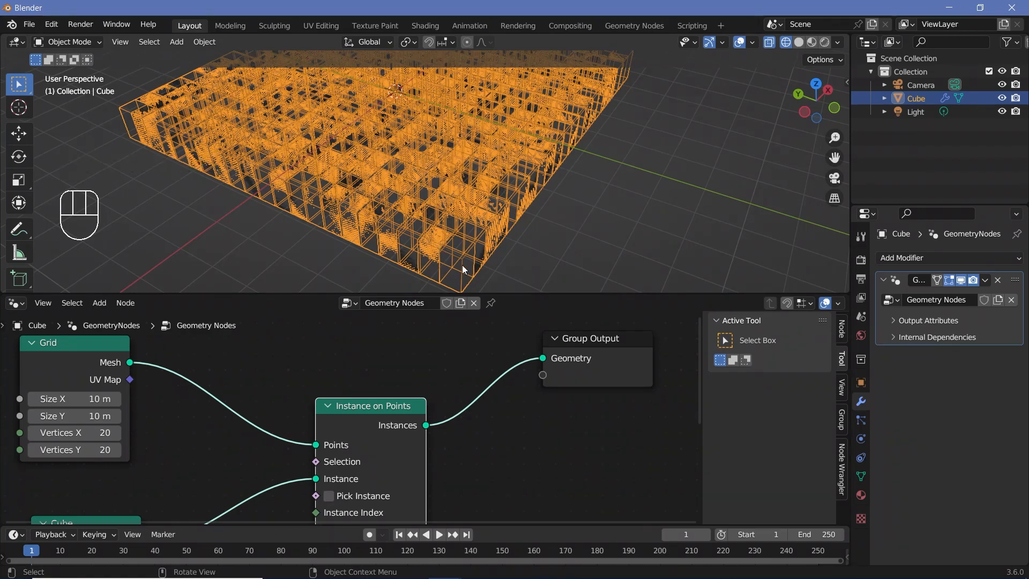
Switch the 3D viewport to solid shading and view the instanced cubes from a lower angle up close.
left_click(799, 41)
middle_click_drag(480, 262, 433, 218)
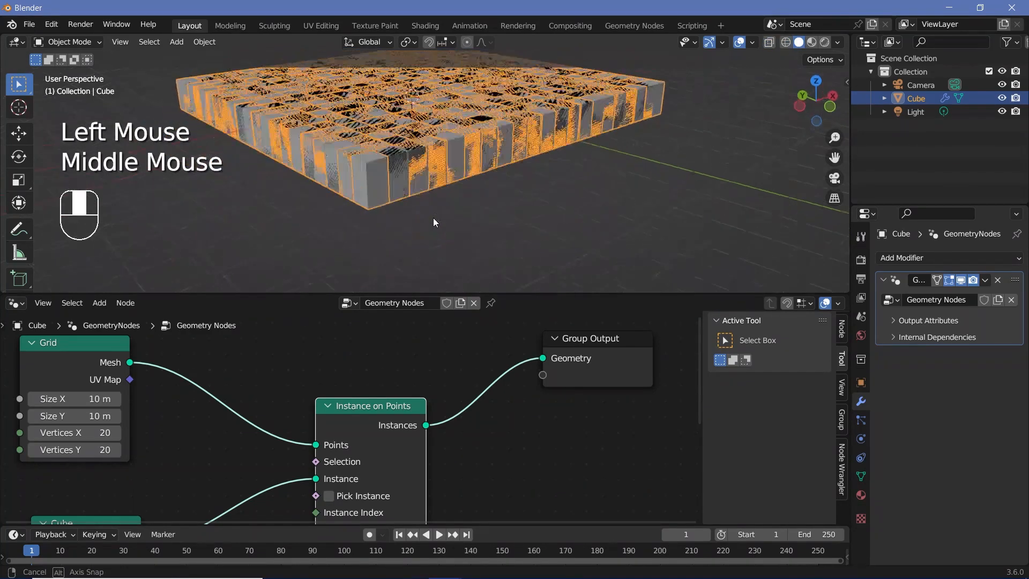
scroll(429, 215, "up", 2)
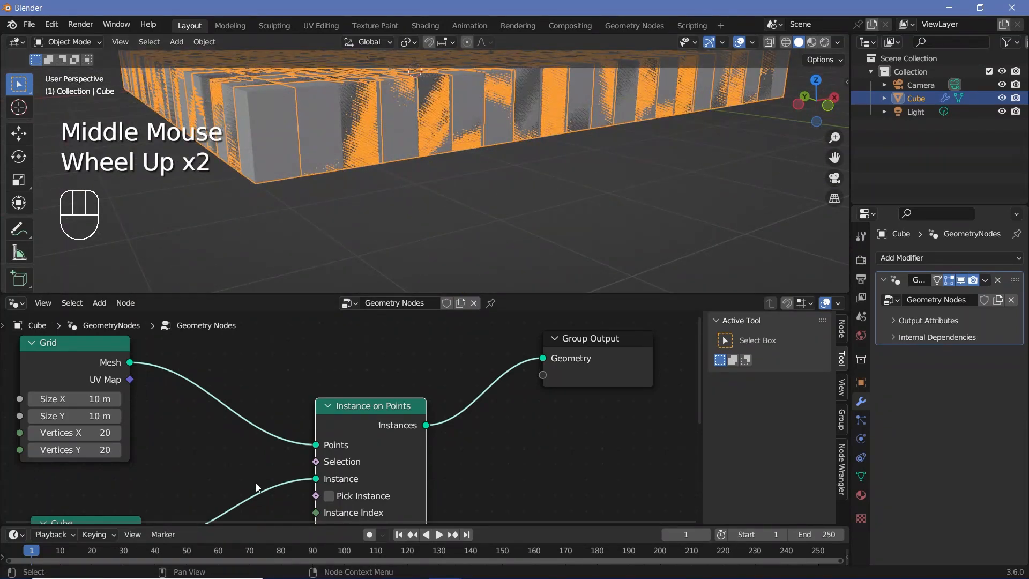
Set the Cube node's Size X, Y and Z to 0.2 m together.
middle_click_drag(255, 484, 496, 510)
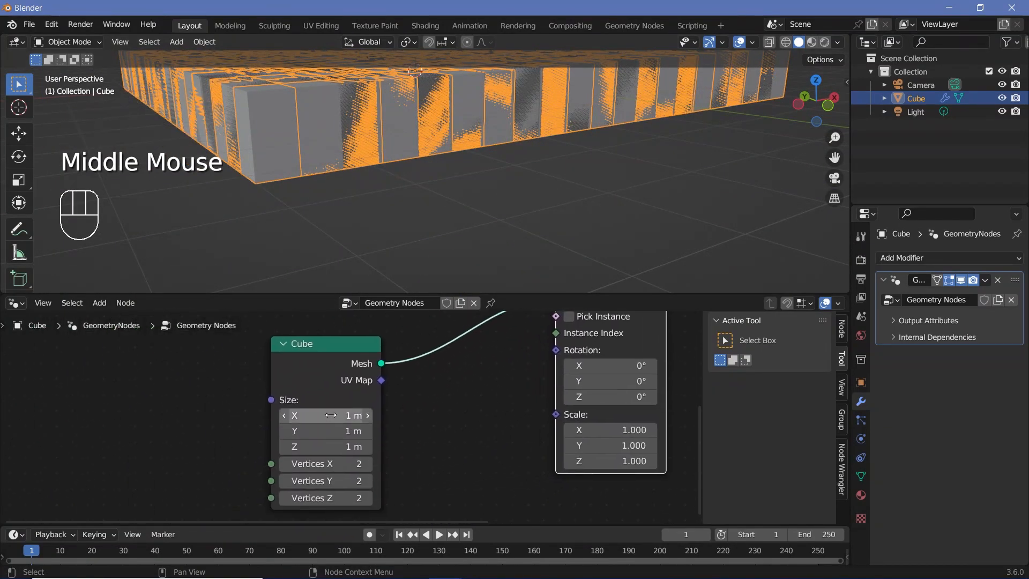
left_click(337, 416, "shift")
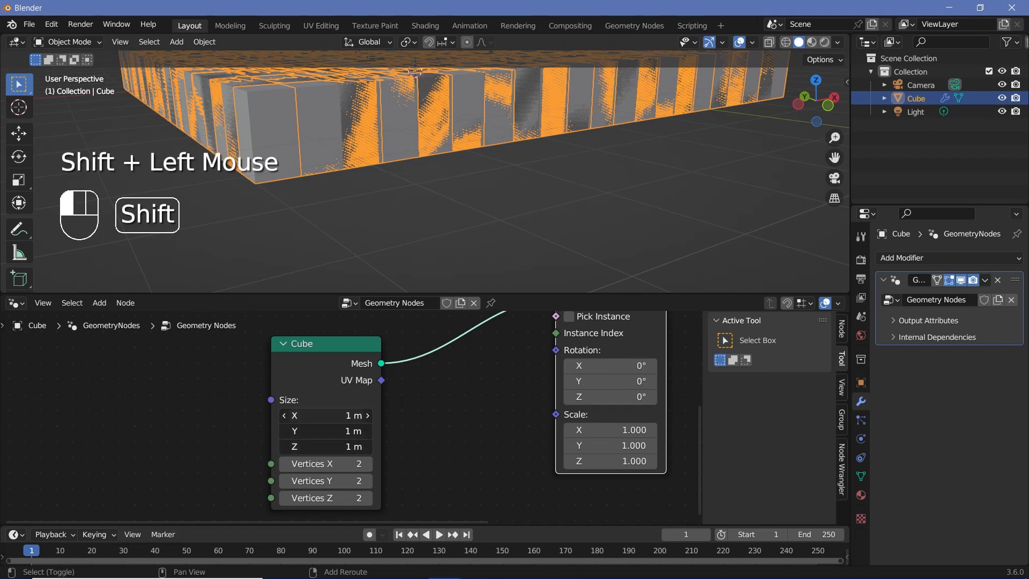
type("0.2")
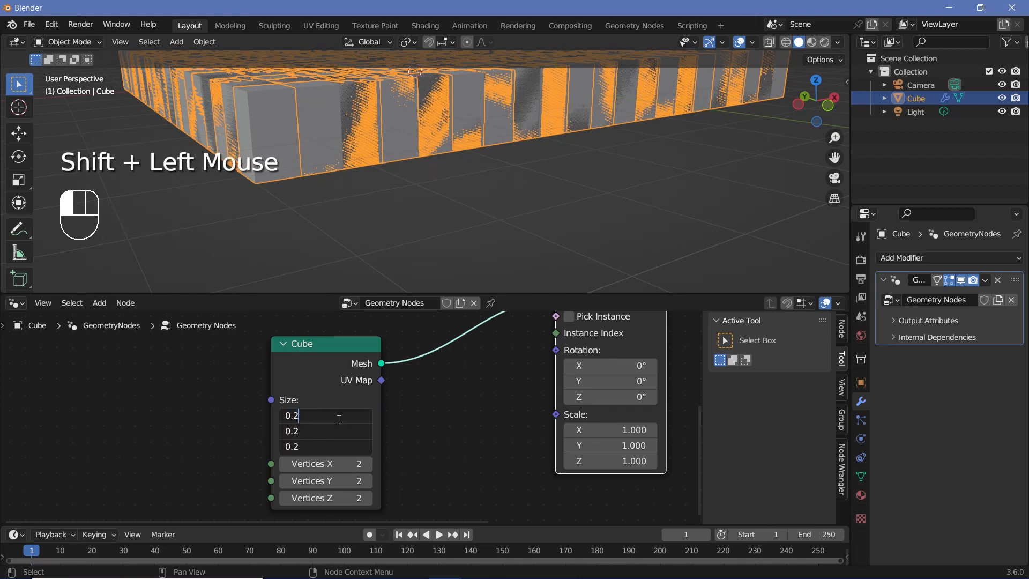
key("Return")
middle_click_drag(344, 138, 416, 206)
scroll(424, 424, "up", 1)
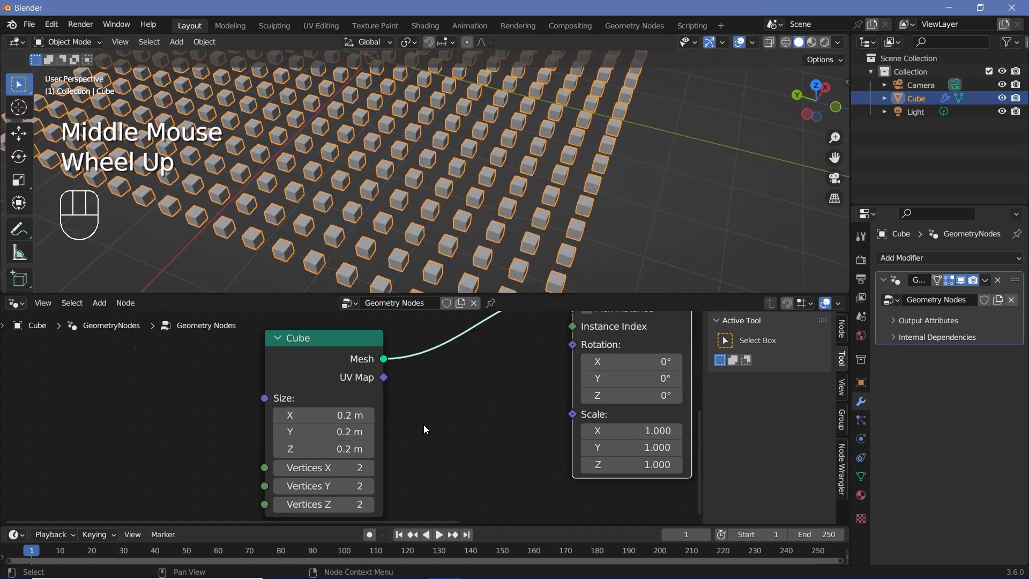
Set the Cube node's Size X, Y and Z to 0.5 m and check the spacing between the cubes from above.
left_click(327, 415, "shift")
left_click_drag(327, 416, 337, 424, "shift")
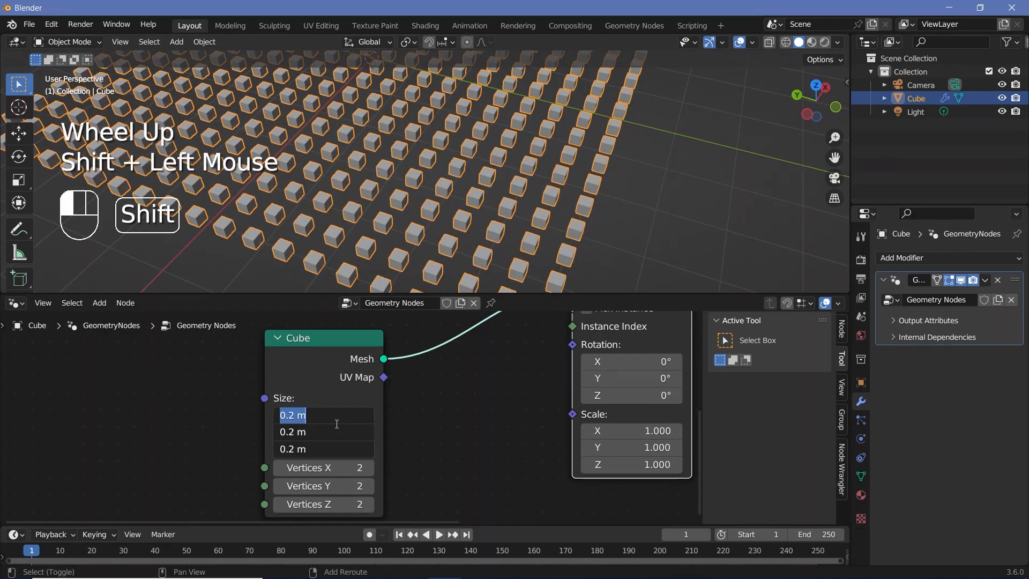
type("0.1")
key("BackSpace")
key("BackSpace")
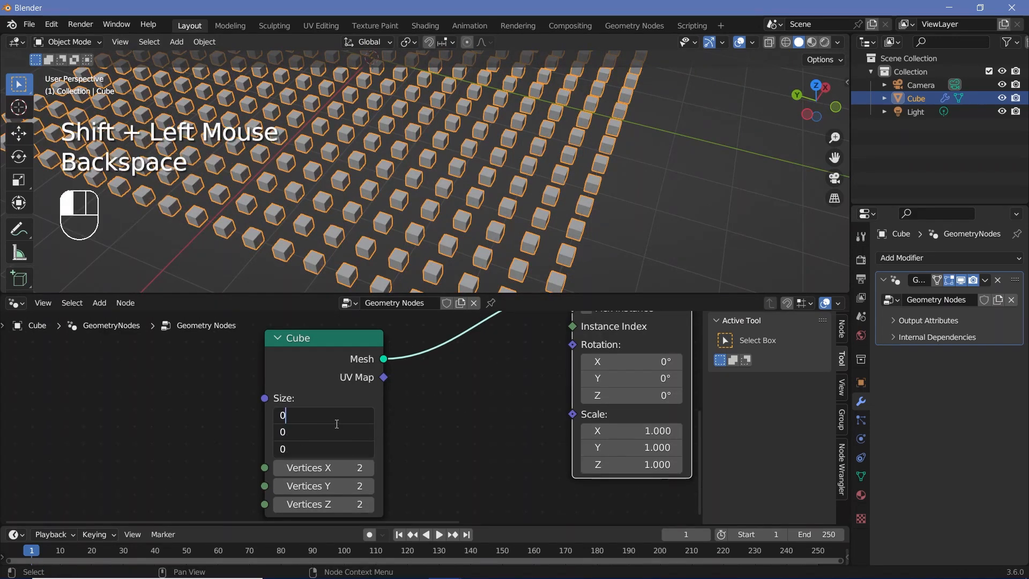
type("5")
key("Return")
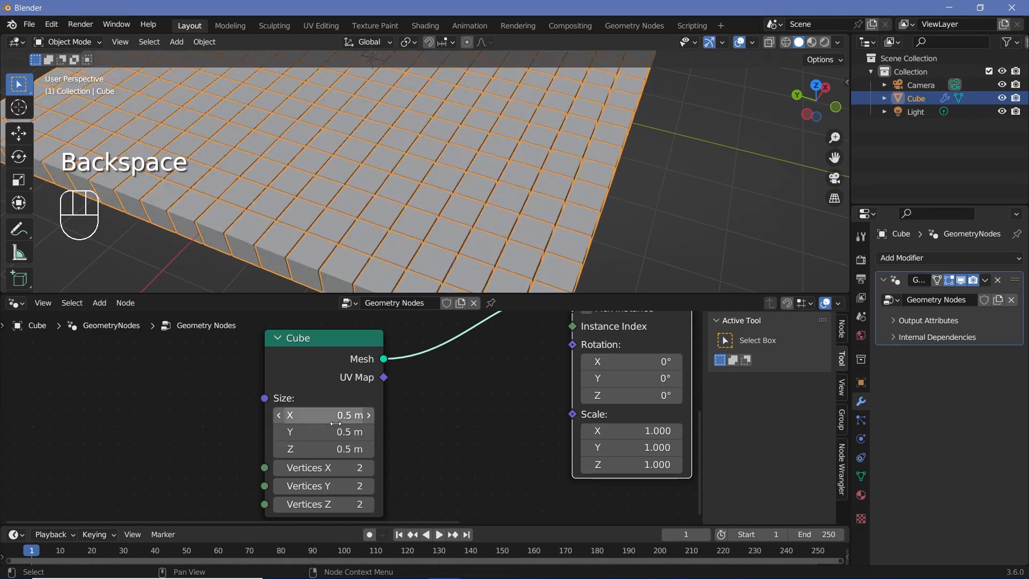
middle_click_drag(395, 184, 462, 273)
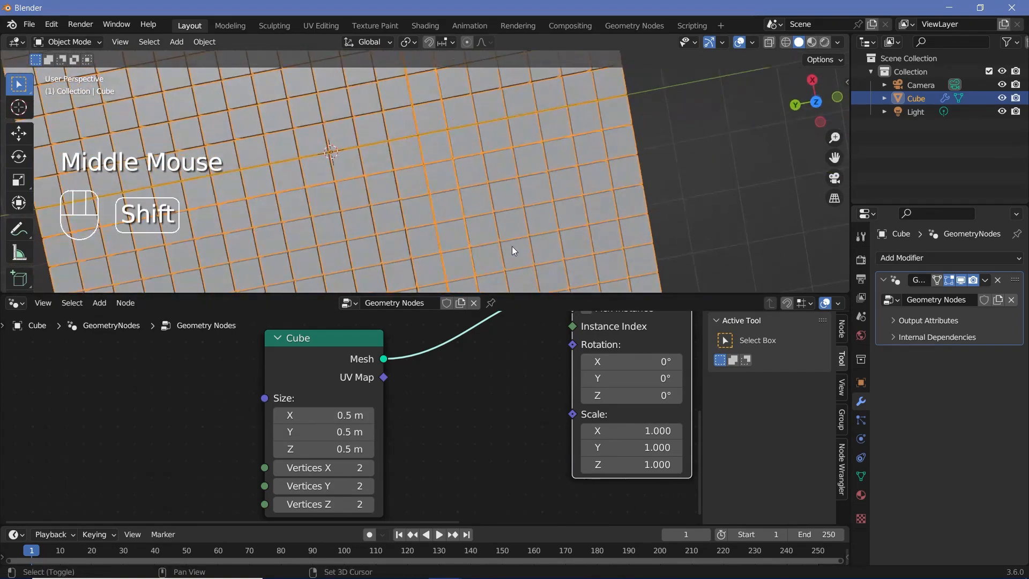
middle_click_drag(512, 249, 257, 117, "shift")
scroll(322, 197, "up", 3)
middle_click_drag(323, 197, 459, 170, "shift")
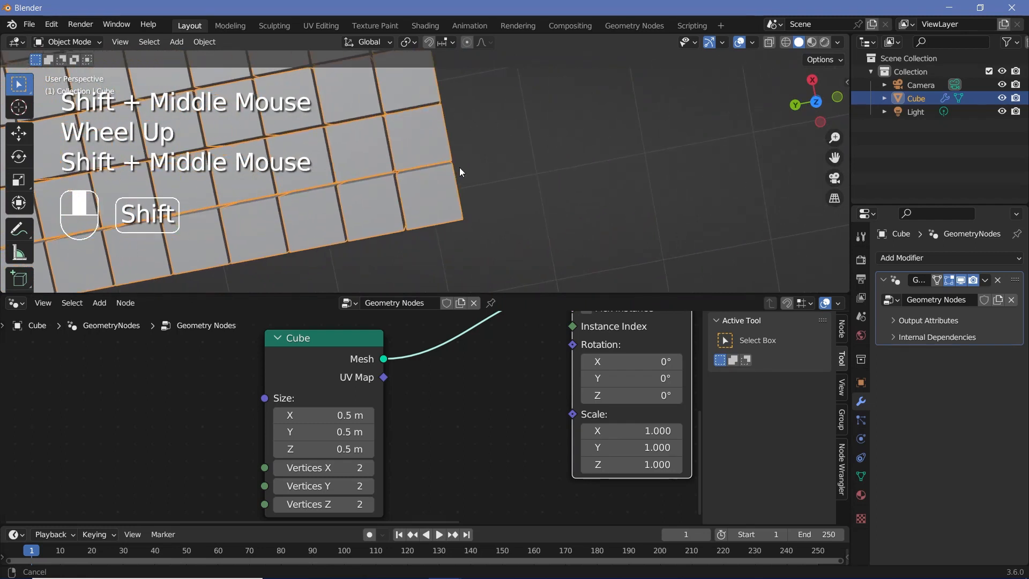
scroll(343, 375, "down", 1)
Move the Grid, Cube and Instance on Points nodes together away from the Group Output to make room between them.
left_click(343, 372)
middle_click_drag(343, 372, 237, 462)
middle_click_drag(454, 415, 502, 456)
left_click(268, 354)
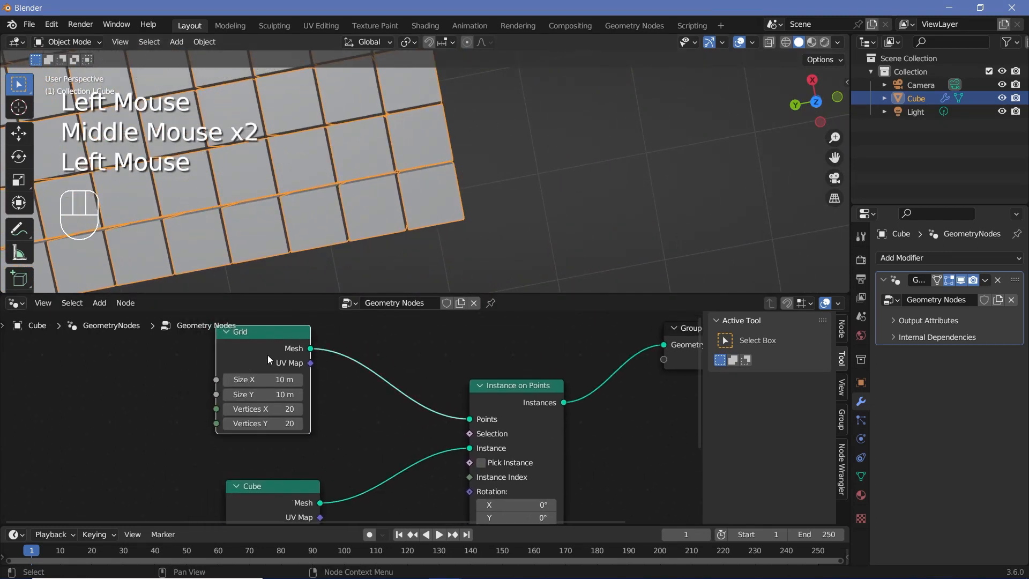
scroll(336, 432, "down", 2)
left_click_drag(147, 350, 491, 524)
left_click_drag(476, 438, 343, 407)
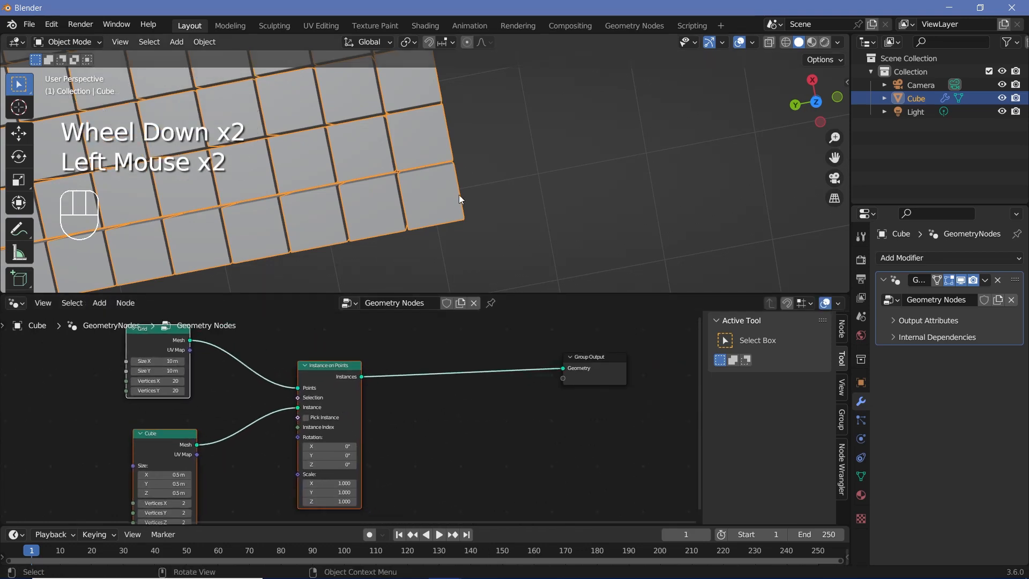
Add a Set Position node on the link between Instance on Points and the Group Output.
middle_click_drag(458, 194, 331, 78)
scroll(346, 156, "down", 2)
scroll(285, 234, "down", 2)
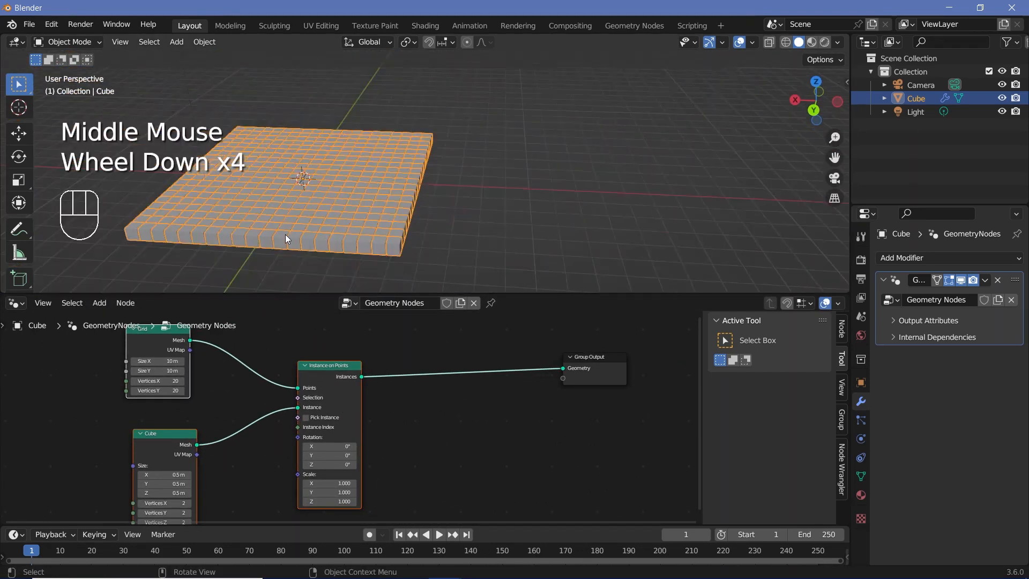
middle_click_drag(285, 233, 340, 147, "shift")
scroll(350, 205, "up", 2)
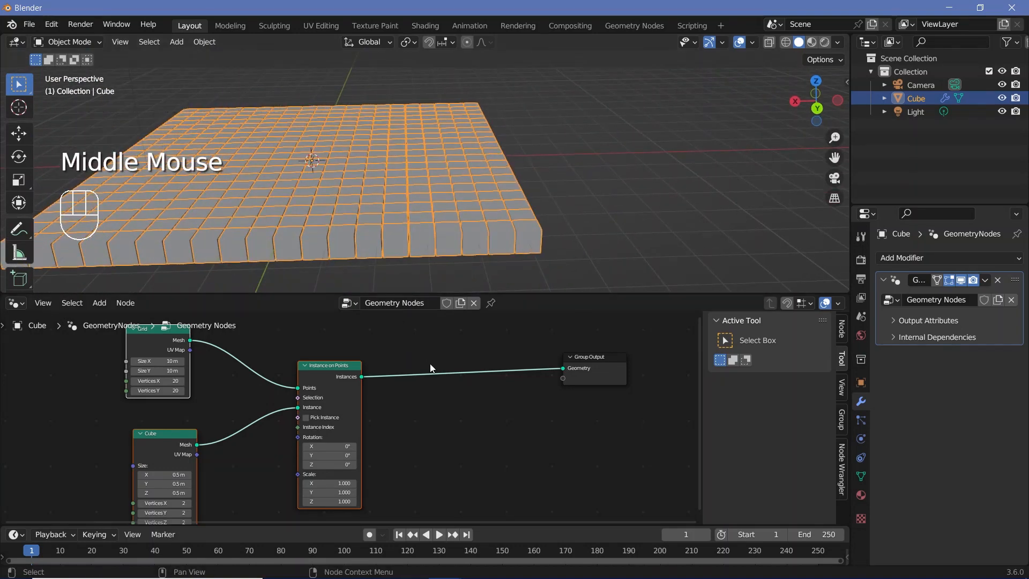
key("shift+a")
left_click(417, 296)
type("se")
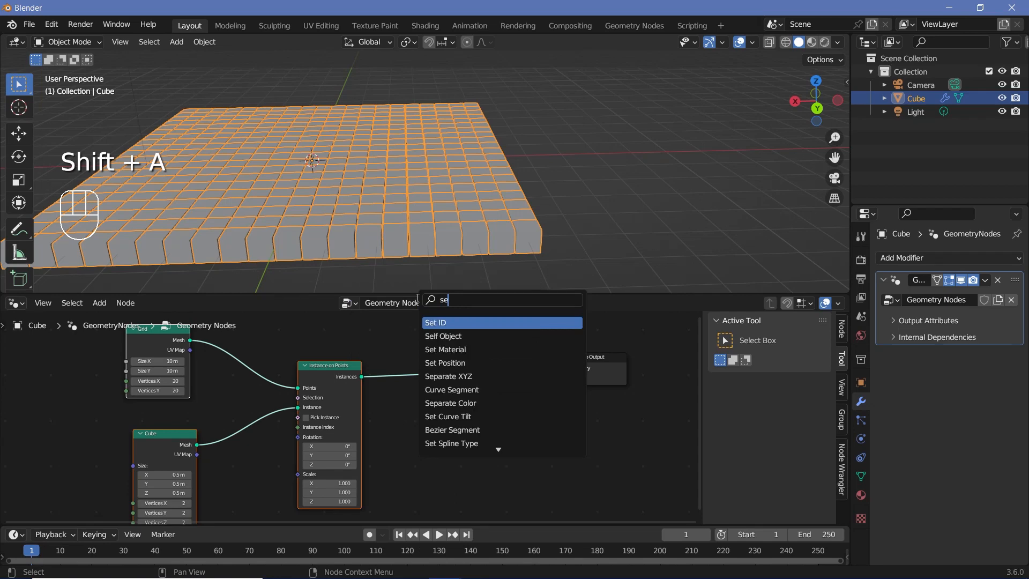
type("t pos")
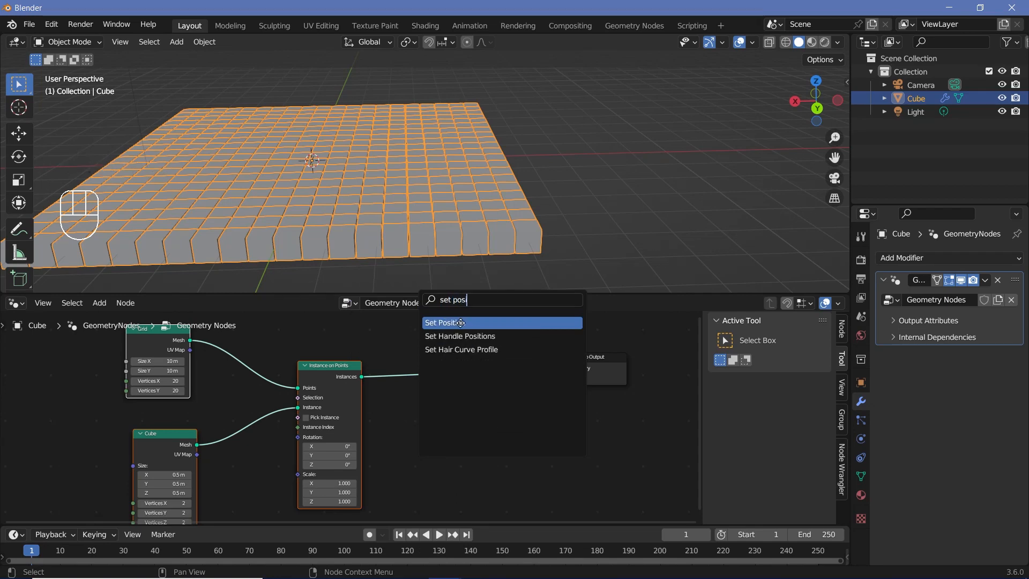
key("Return")
left_click(500, 371)
left_click(511, 390)
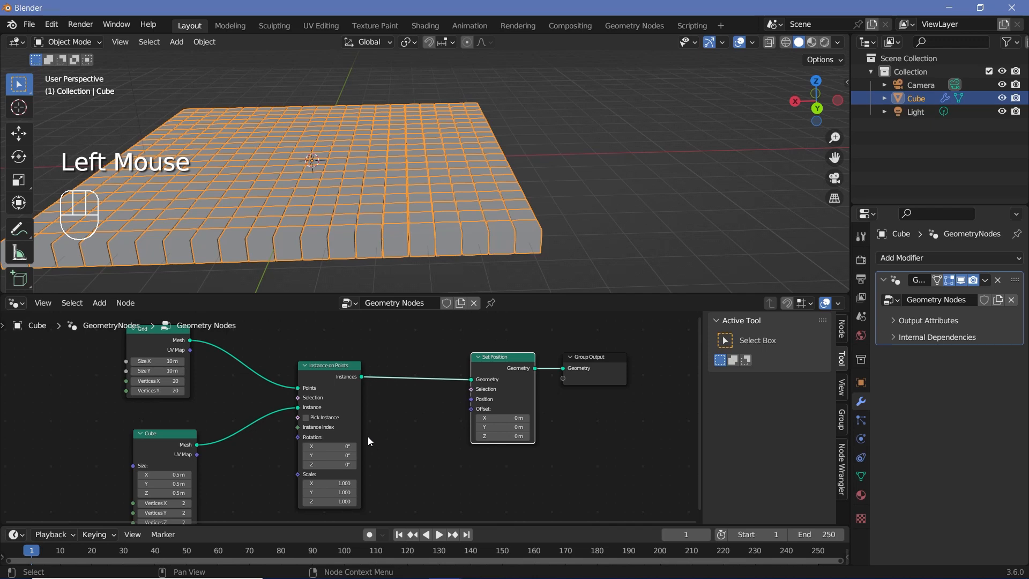
Move the Instance on Points node slightly lower in the node layout, keeping its links.
scroll(368, 436, "up", 3)
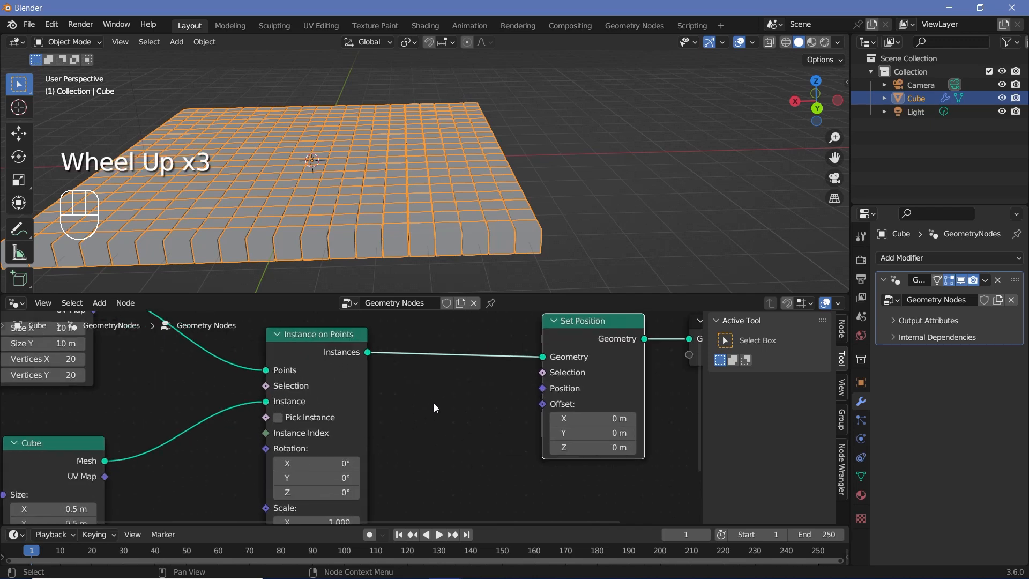
mouse_move(433, 403)
middle_mouse_down()
mouse_move(378, 451)
mouse_move(426, 414)
middle_mouse_up()
scroll(371, 455, "down", 1)
scroll(371, 455, "up", 2)
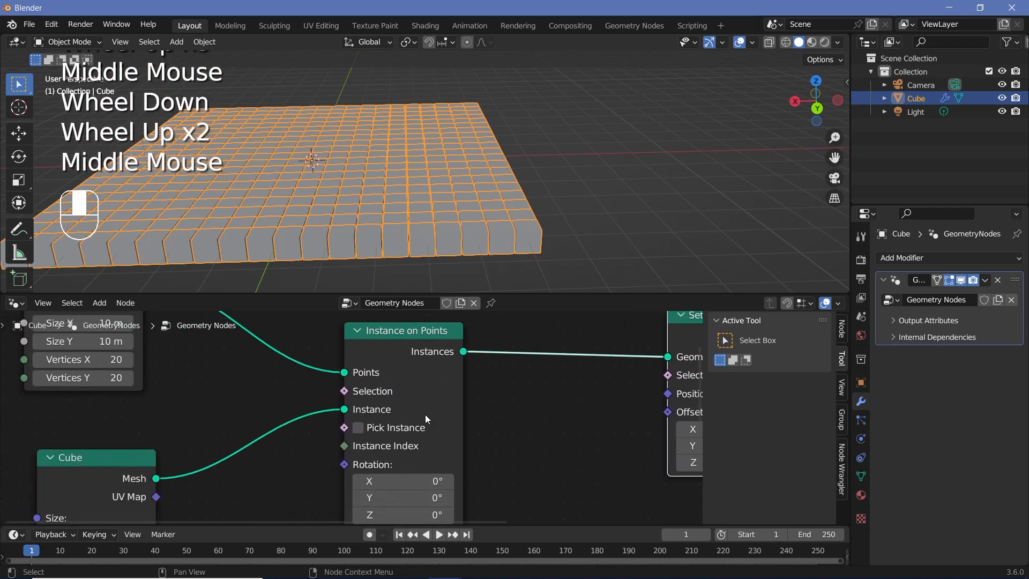
scroll(426, 413, "up", 1)
left_click(426, 359)
left_click_drag(426, 359, 449, 392)
Examine the Points, Selection and Instance inputs of Instance on Points, and the inputs of the Set Position node.
scroll(378, 397, "up", 3)
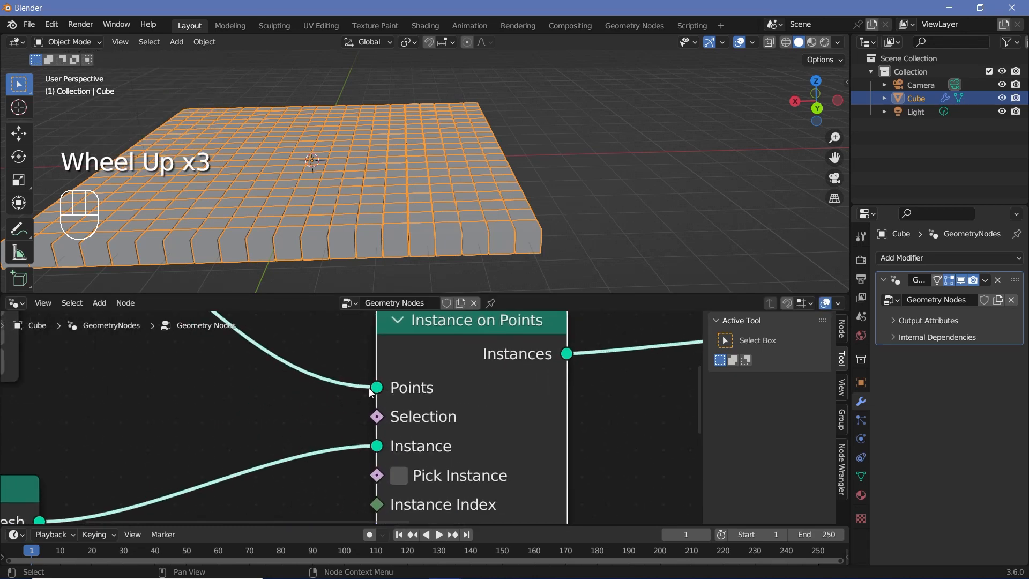
middle_click_drag(377, 419, 402, 360)
scroll(402, 361, "up", 2)
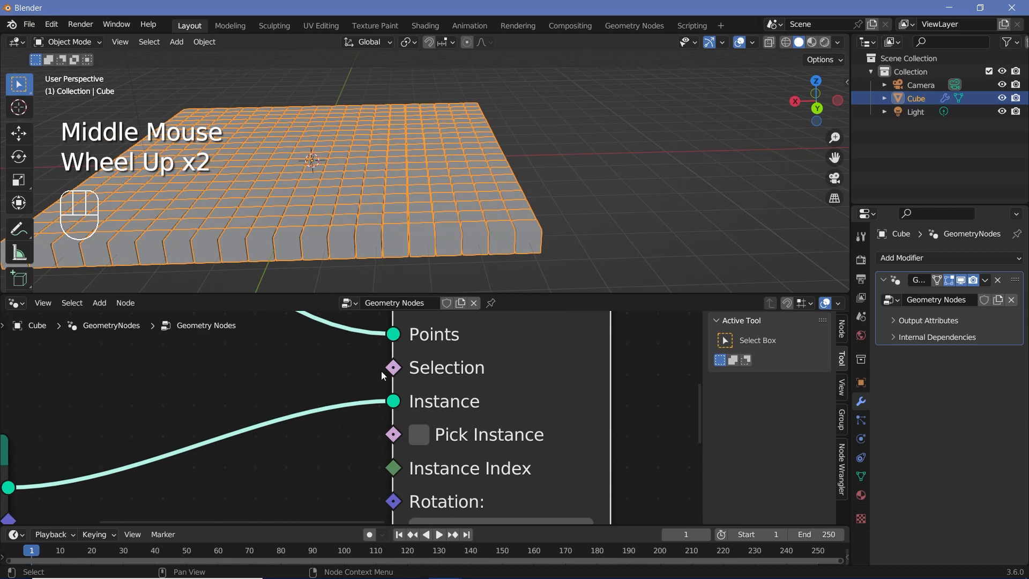
middle_click_drag(433, 433, 429, 400)
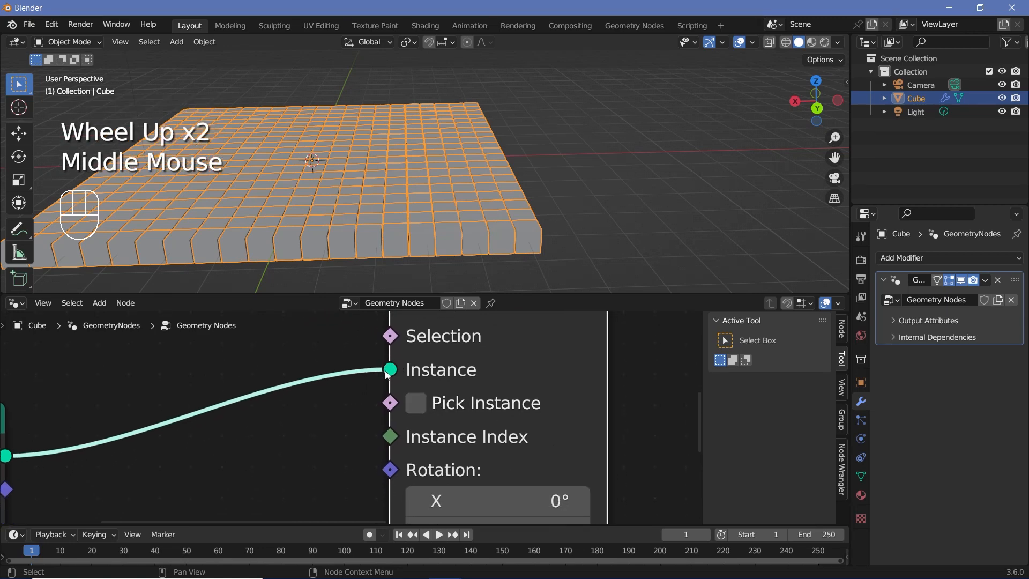
scroll(388, 368, "down", 1)
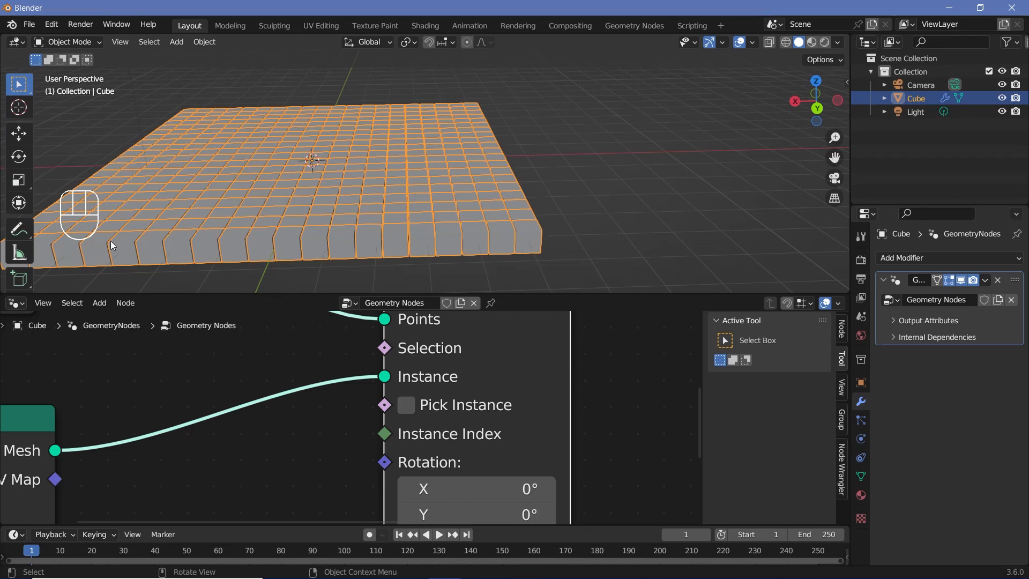
middle_click_drag(378, 320, 368, 389)
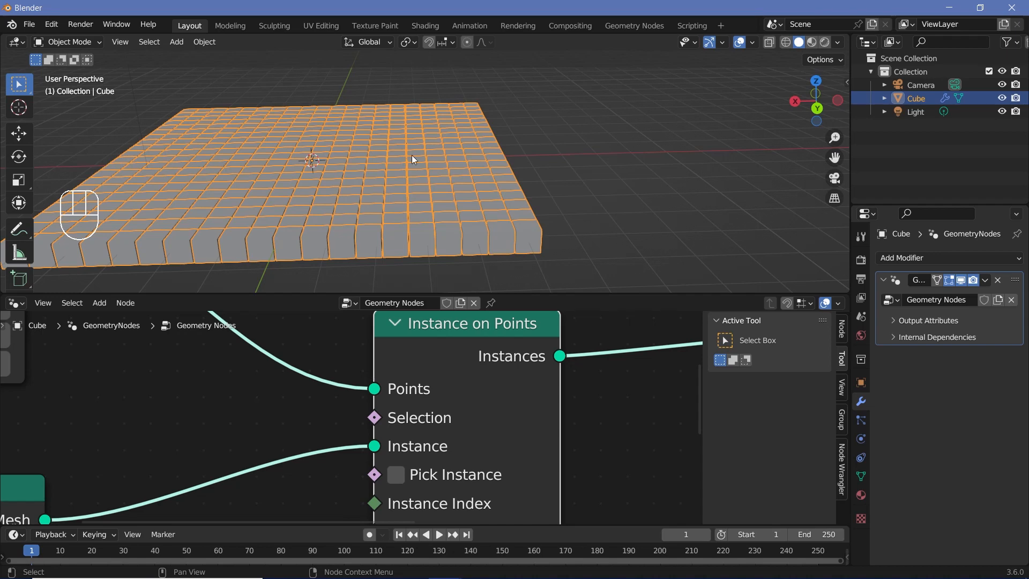
scroll(669, 441, "down", 2)
middle_click_drag(667, 441, 373, 465)
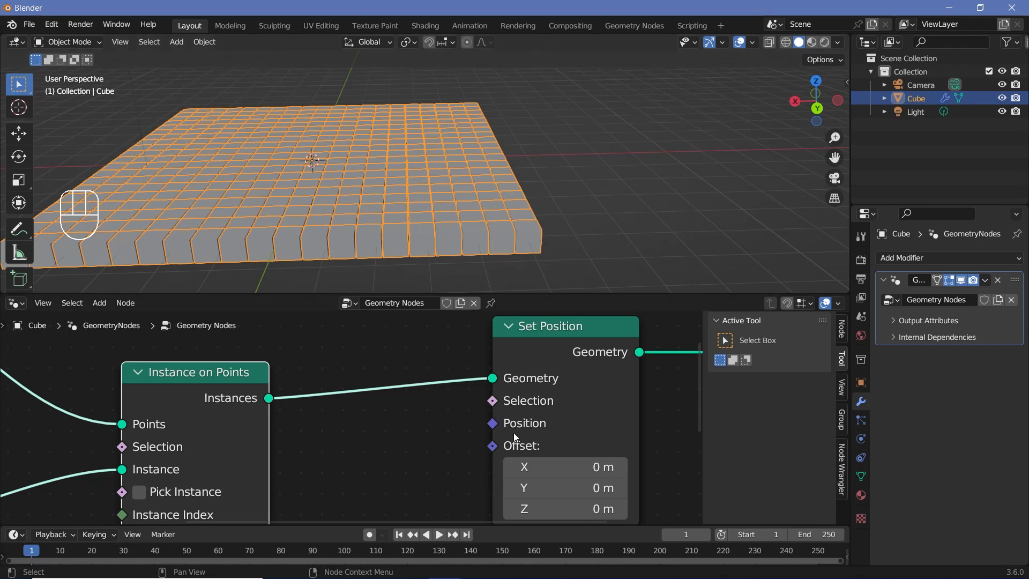
Set the Set Position node's offset to 1 m on X, Y and Z and view the shifted cubes.
middle_click_drag(514, 433, 478, 399)
left_click_drag(456, 410, 420, 437)
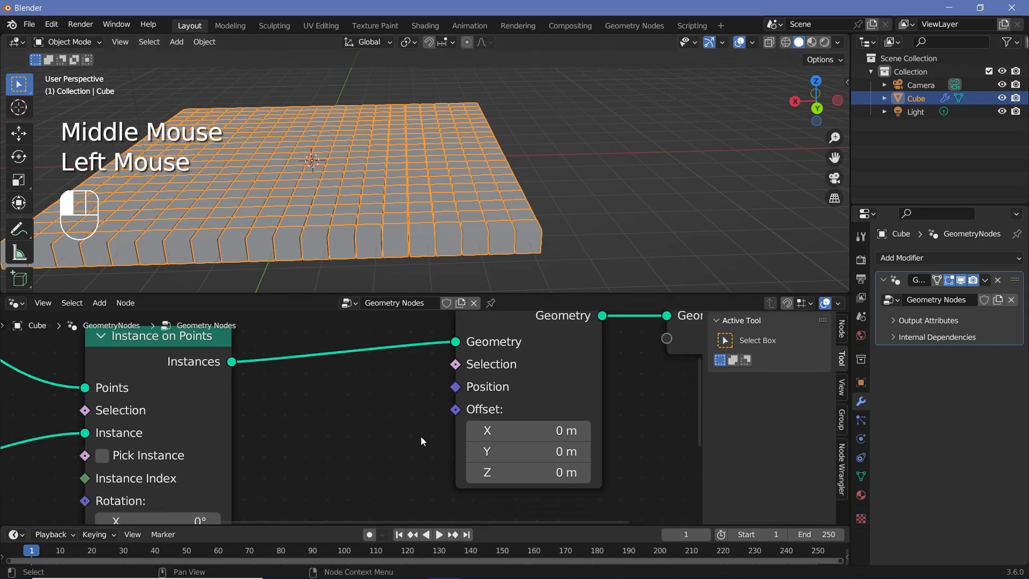
left_click(531, 428, "shift")
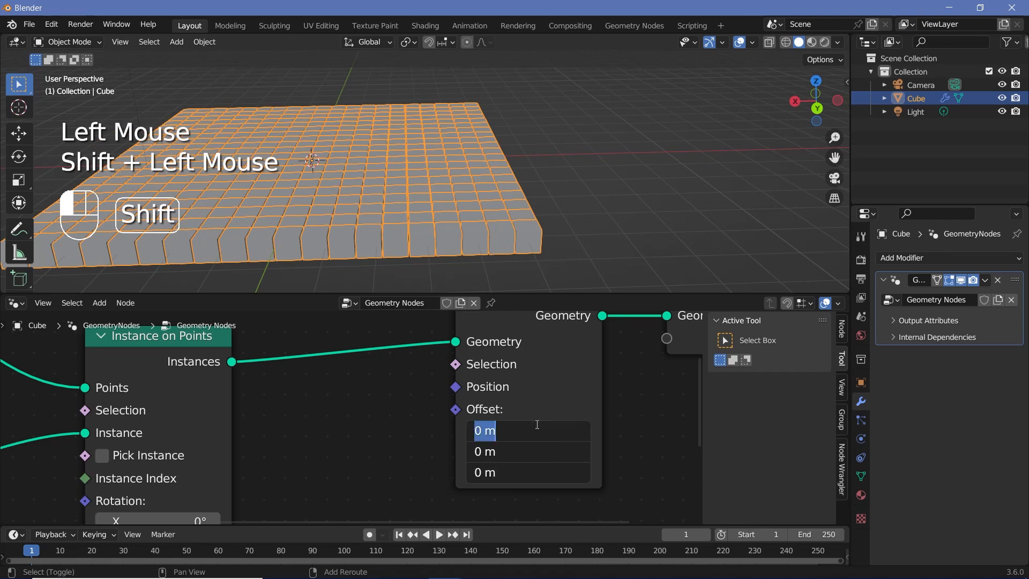
type("1")
key("Return")
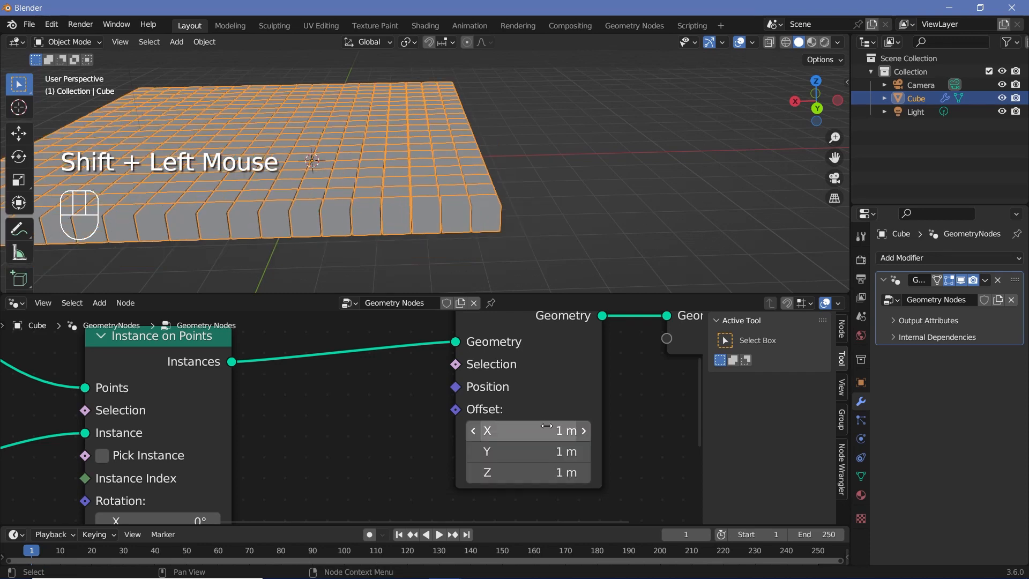
scroll(420, 156, "down", 3)
middle_click_drag(421, 156, 368, 224)
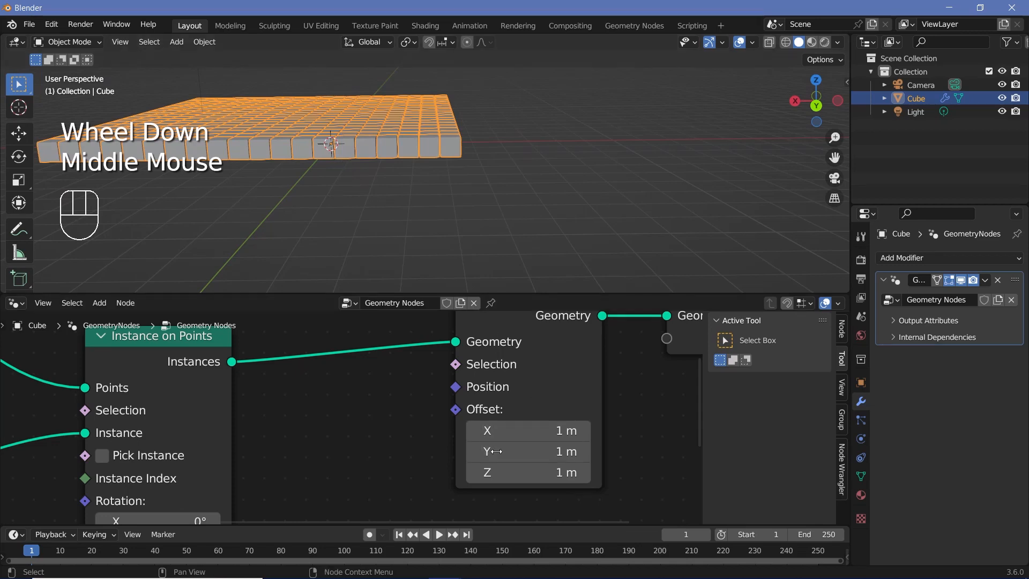
Reset the Set Position node's X, Y and Z offset to 0 m.
key("shift")
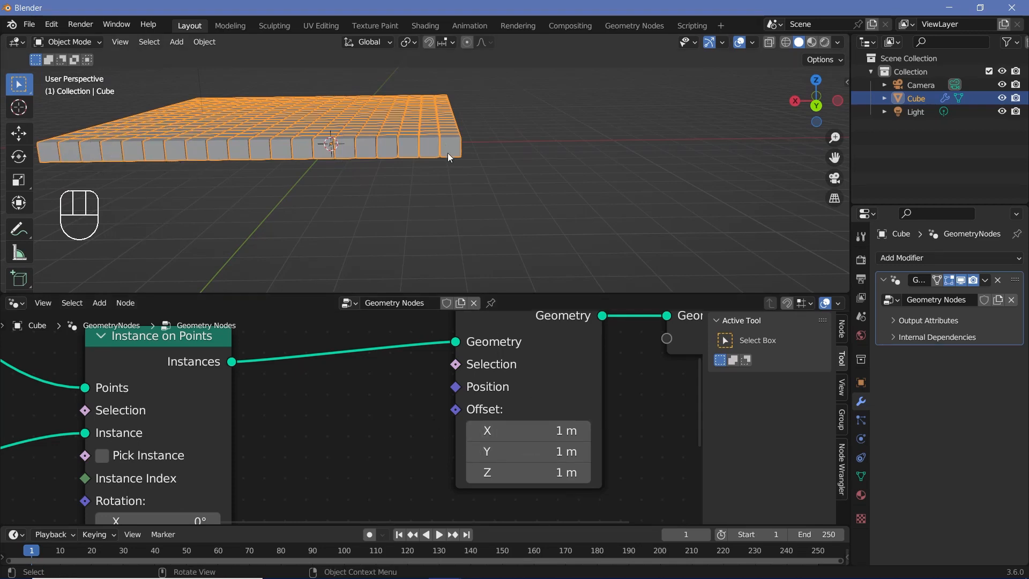
left_click(525, 430, "shift")
type("0")
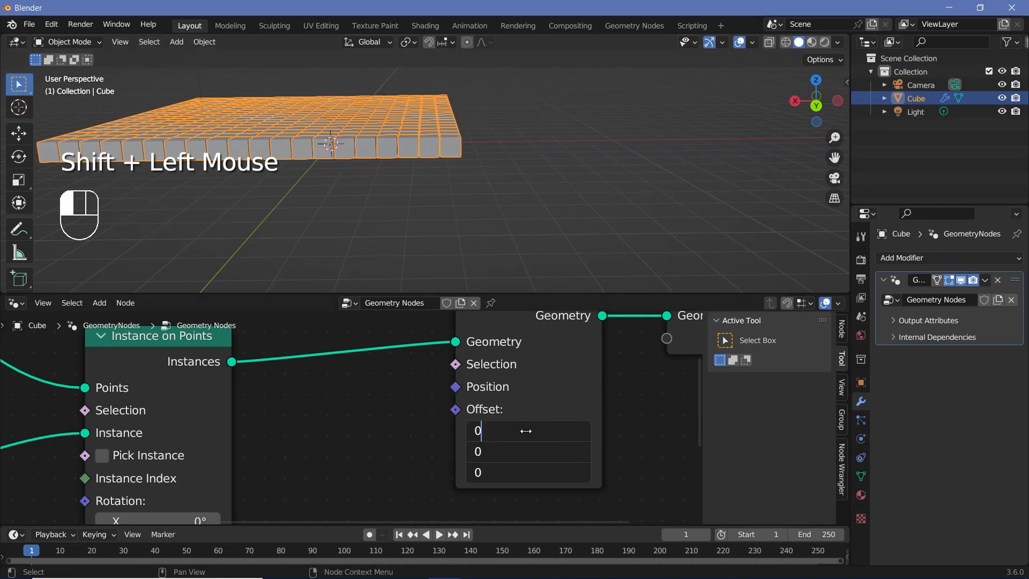
key("Return")
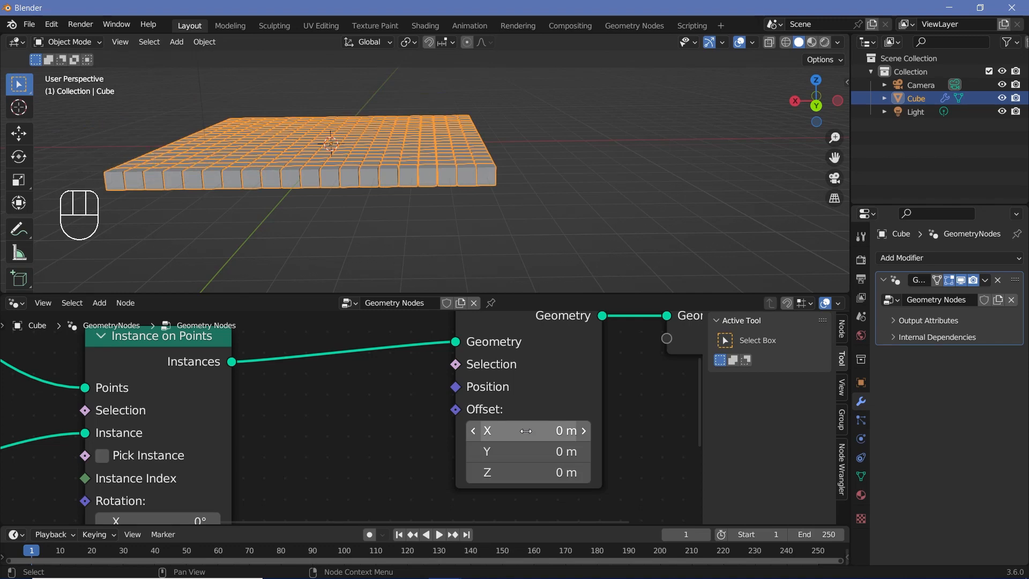
scroll(503, 172, "up", 2)
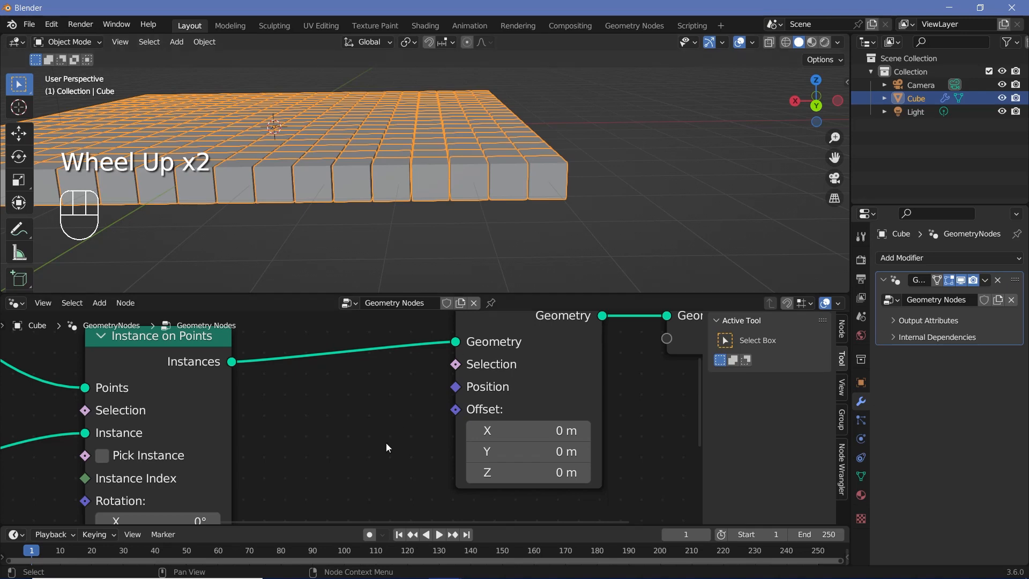
Add a Noise Texture node between the Instance on Points and Set Position nodes, below their link.
scroll(404, 403, "up", 1)
middle_click_drag(385, 443, 378, 399)
scroll(381, 430, "down", 2)
key("shift+a")
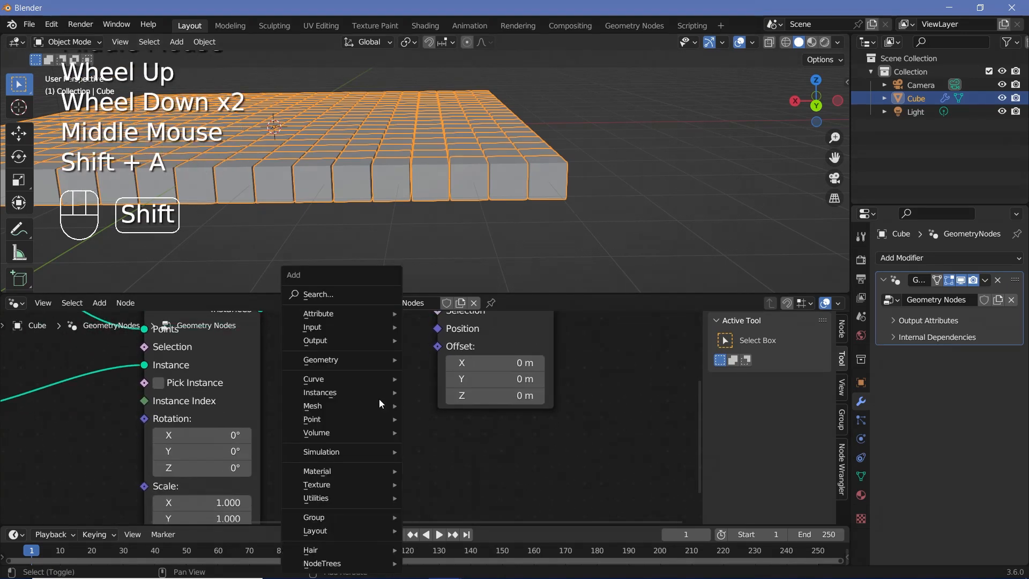
left_click(355, 290)
type("noise")
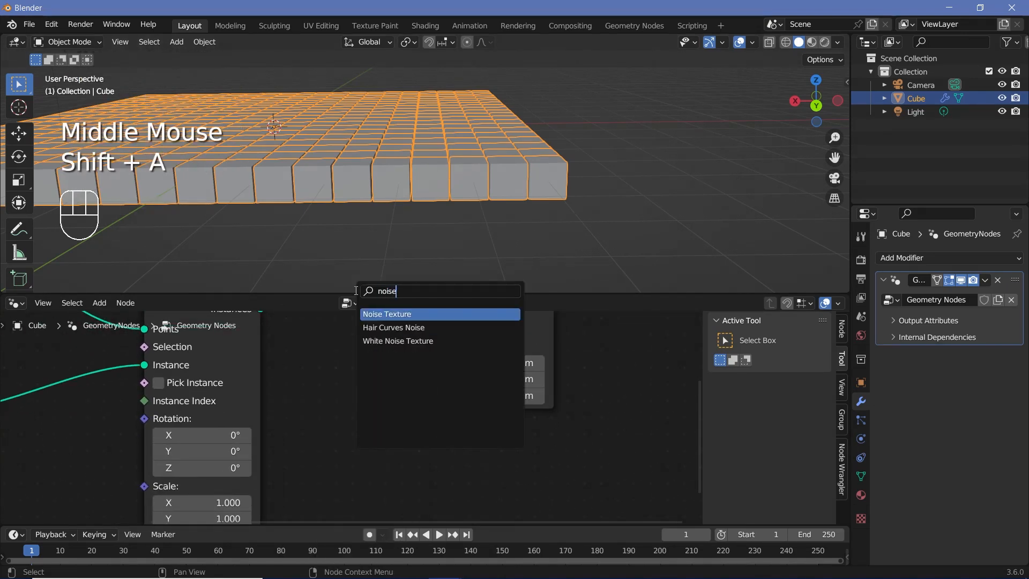
key("Return")
left_click(377, 421)
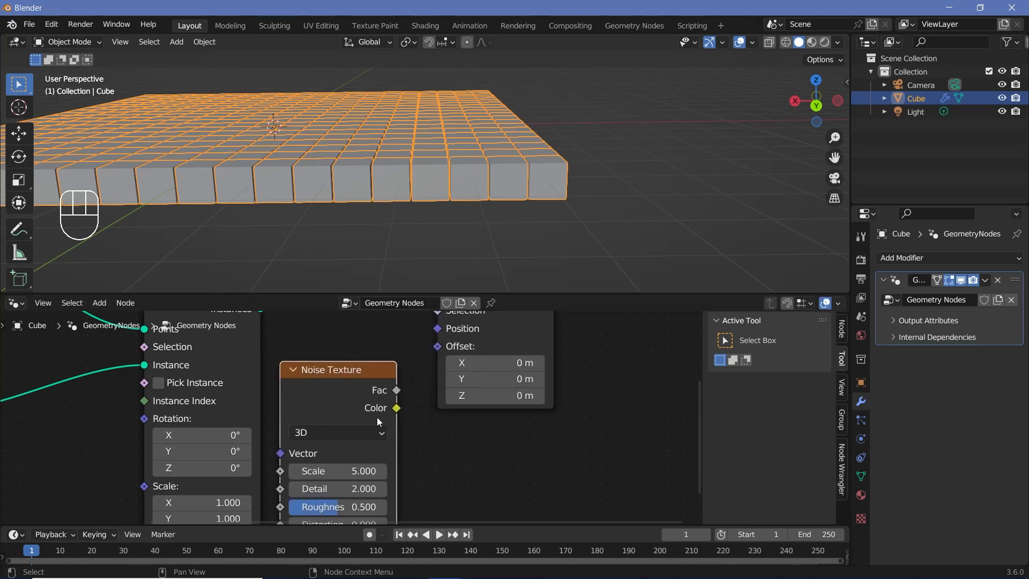
Shift the Noise Texture node slightly and connect its Color output to the Offset input of Set Position.
scroll(423, 404, "up", 3)
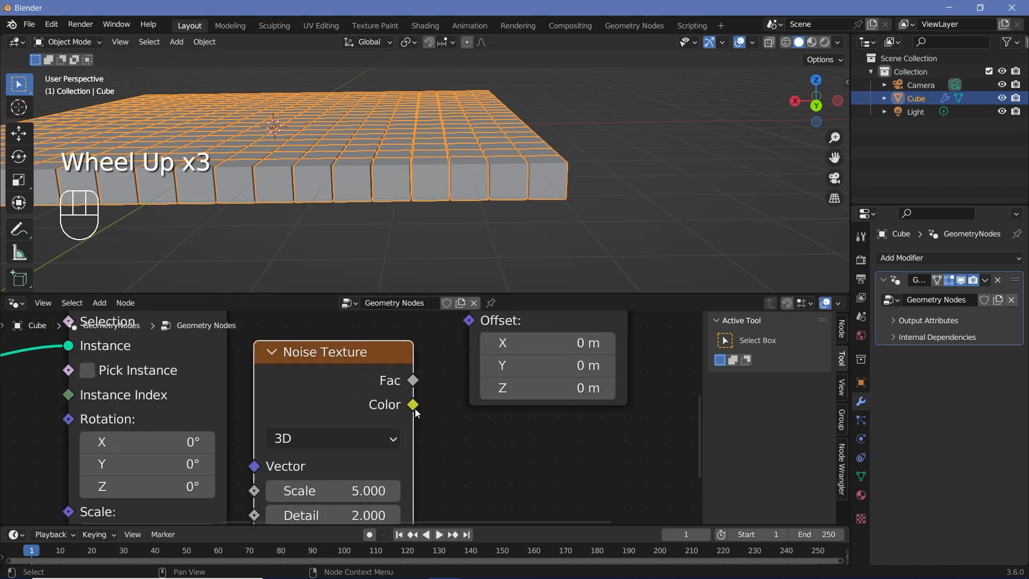
scroll(420, 416, "up", 2)
mouse_move(439, 413)
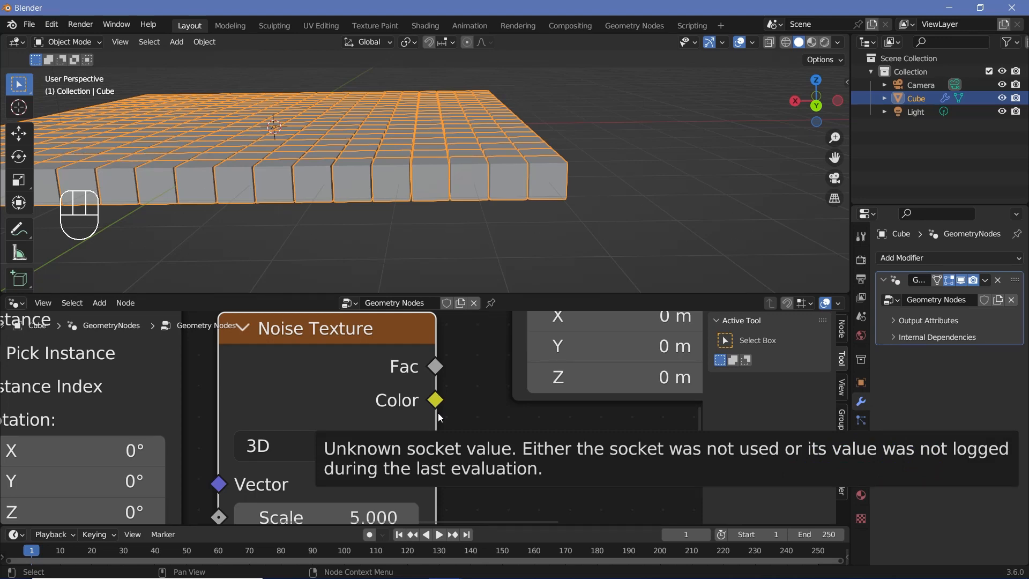
left_click_drag(435, 400, 497, 442)
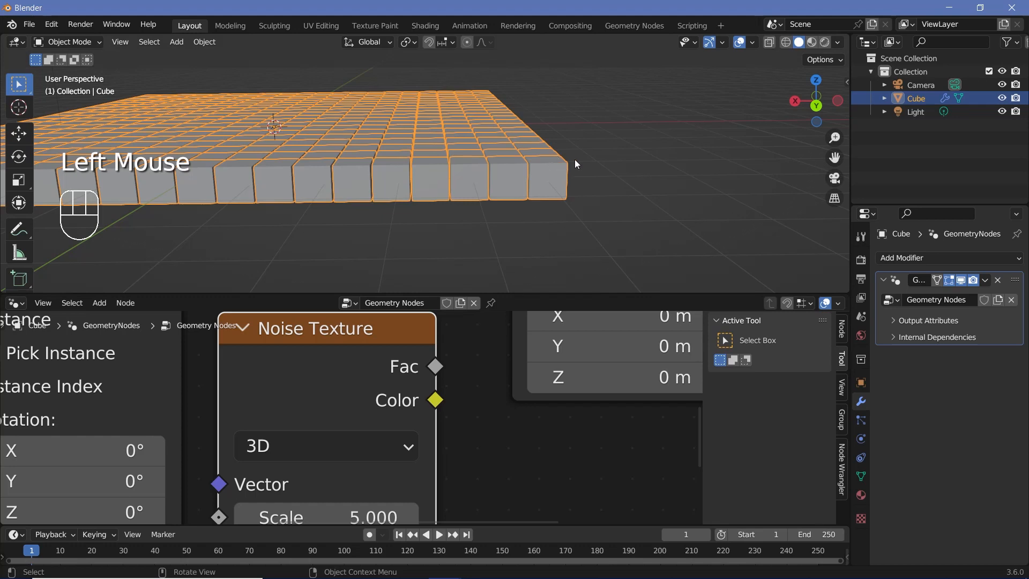
left_click(334, 359)
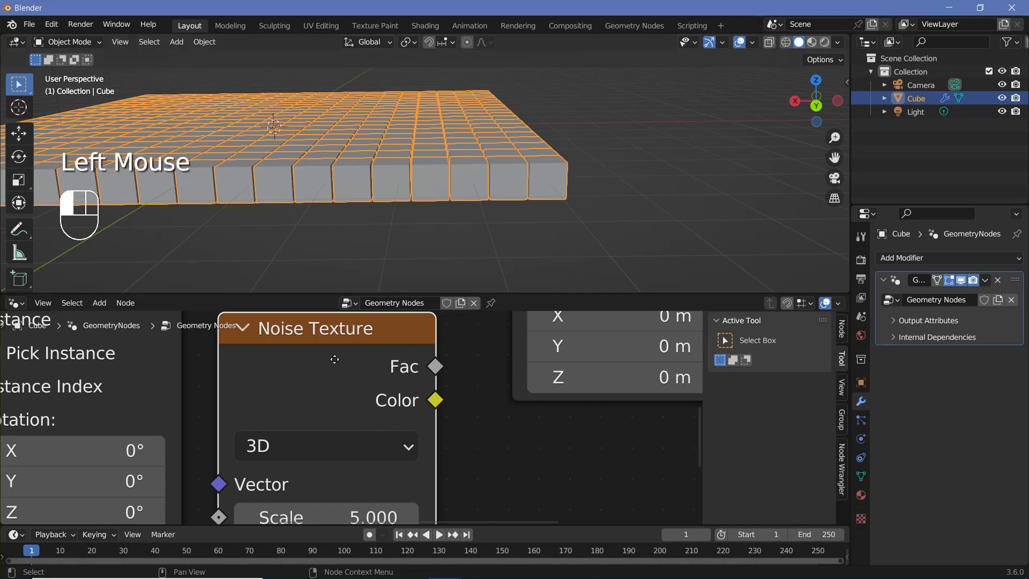
left_click_drag(334, 359, 350, 378)
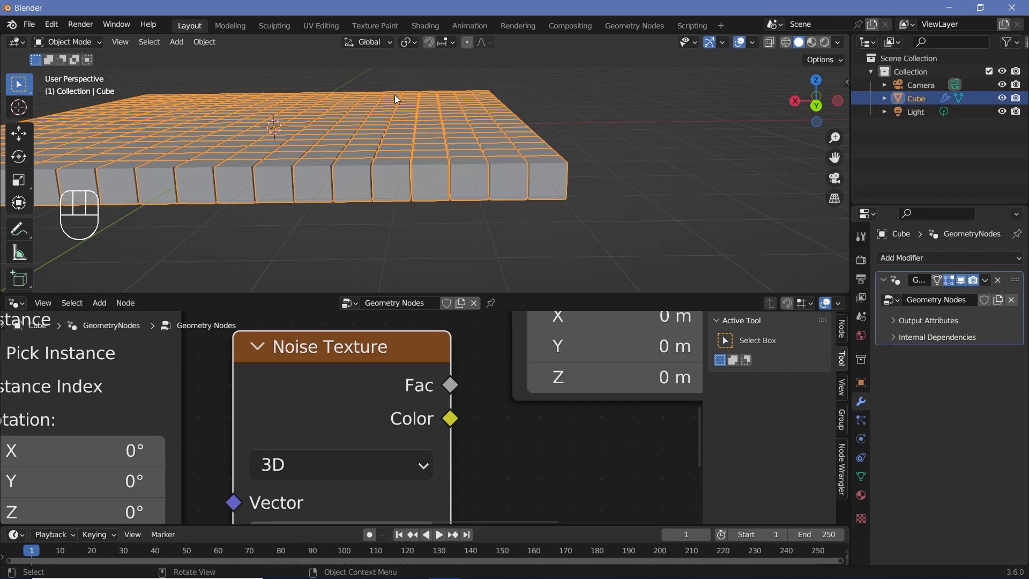
scroll(450, 417, "down", 3)
middle_click_drag(424, 412, 394, 441)
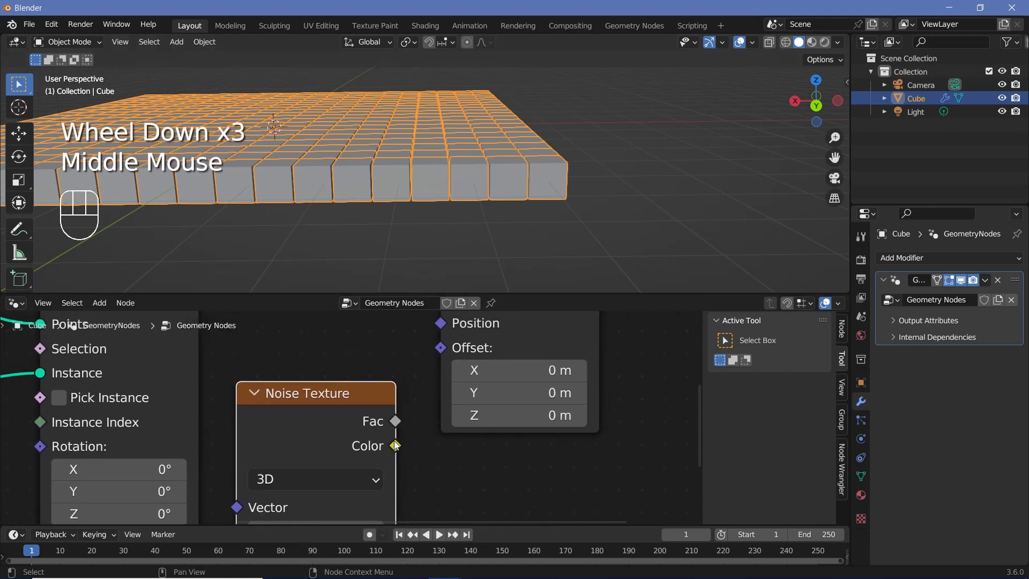
left_click_drag(395, 448, 444, 359)
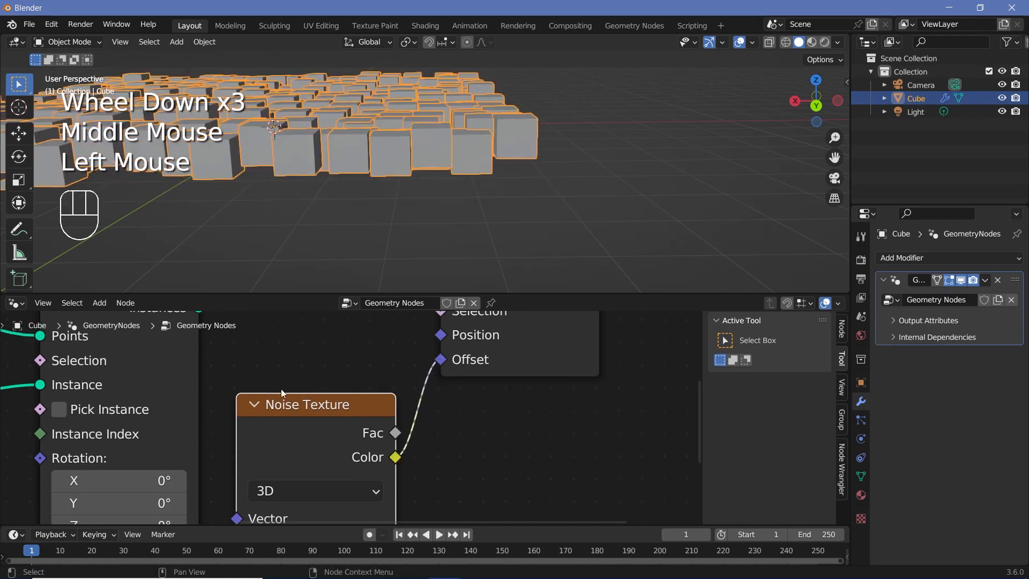
Examine how the noise offsets the individual cubes, comparing them with the Instance on Points and Noise Texture nodes.
middle_click_drag(524, 176, 458, 186)
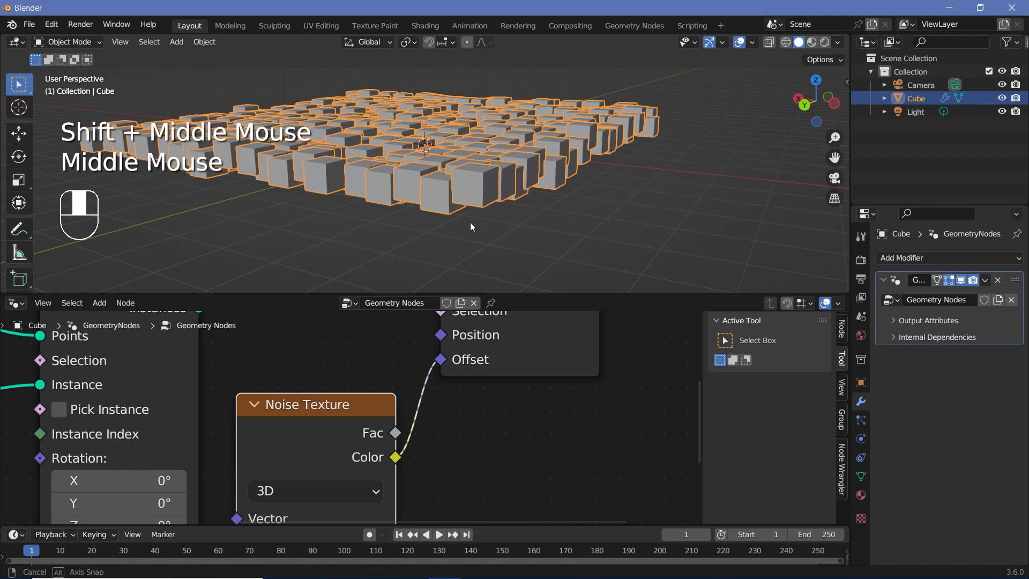
middle_click_drag(471, 222, 535, 227)
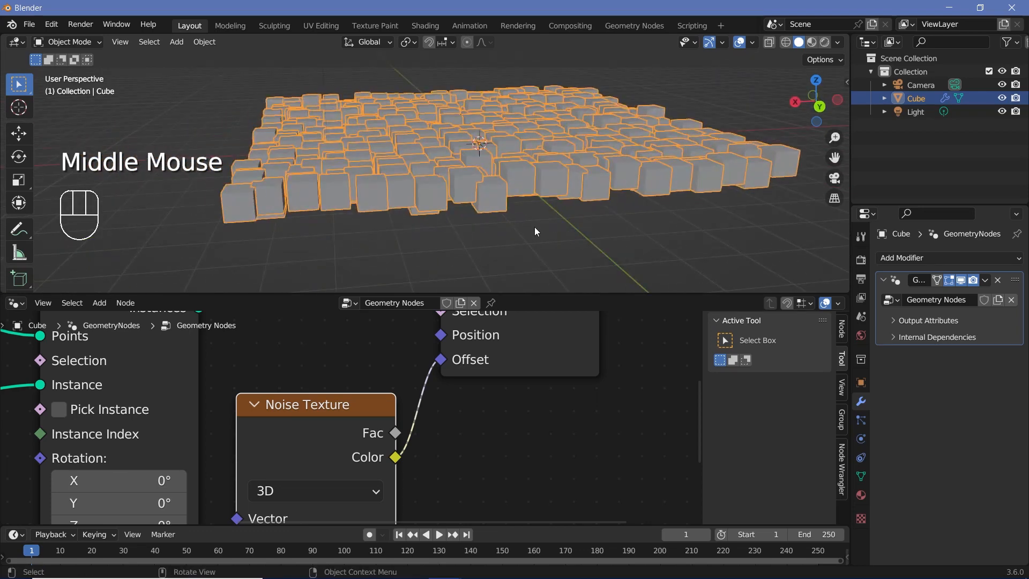
middle_click_drag(158, 350, 306, 444)
left_click(301, 439)
left_click_drag(301, 438, 254, 390)
scroll(160, 171, "up", 2)
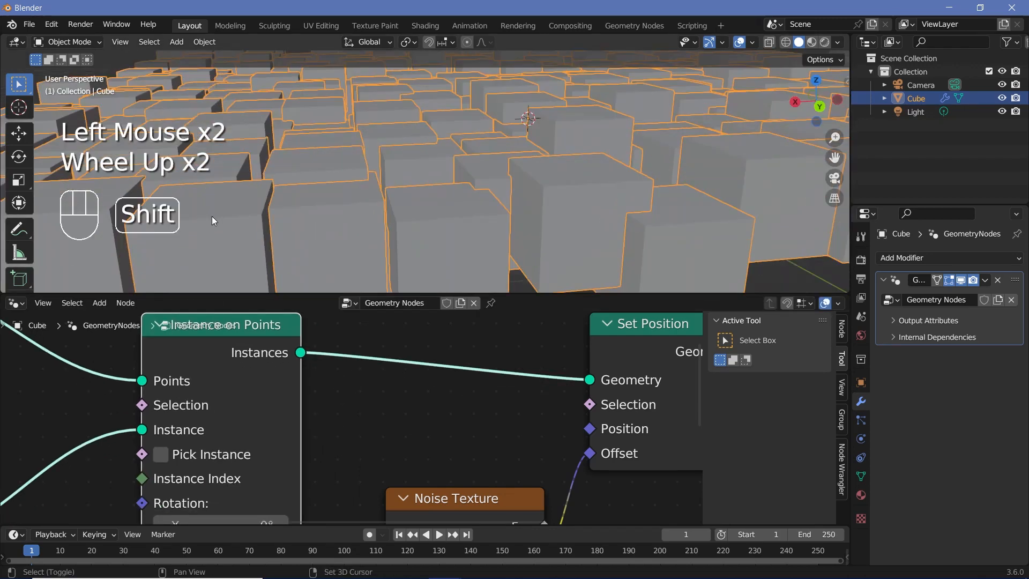
middle_click_drag(211, 217, 360, 185, "shift")
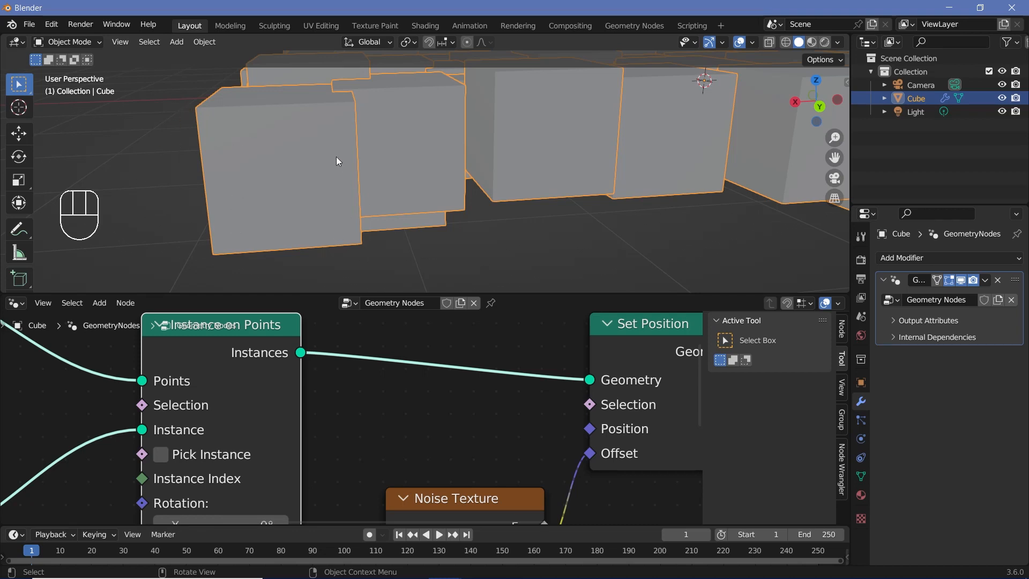
scroll(492, 157, "down", 3)
middle_click_drag(514, 176, 459, 198, "shift")
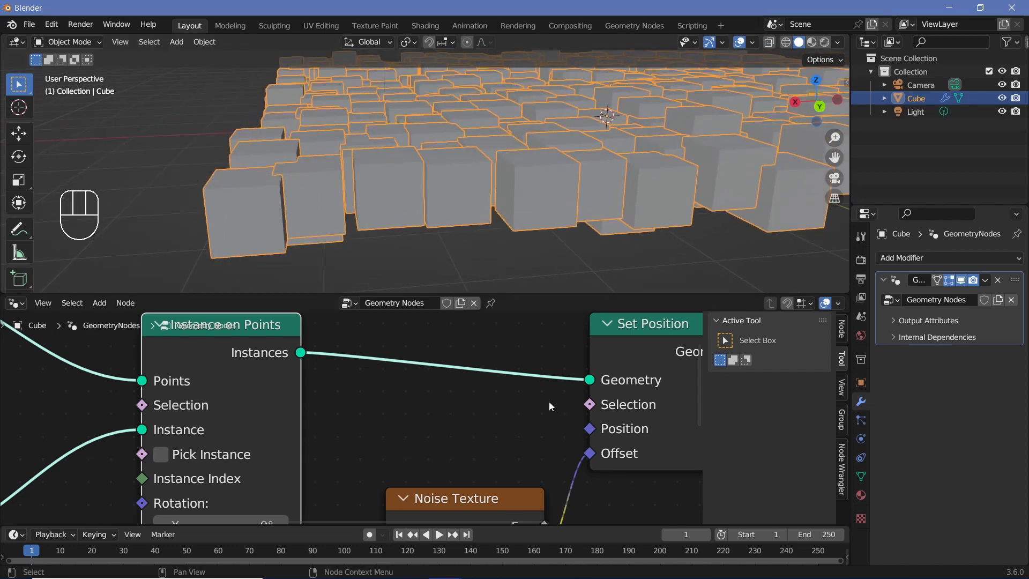
middle_click_drag(549, 401, 532, 329)
left_click(450, 448)
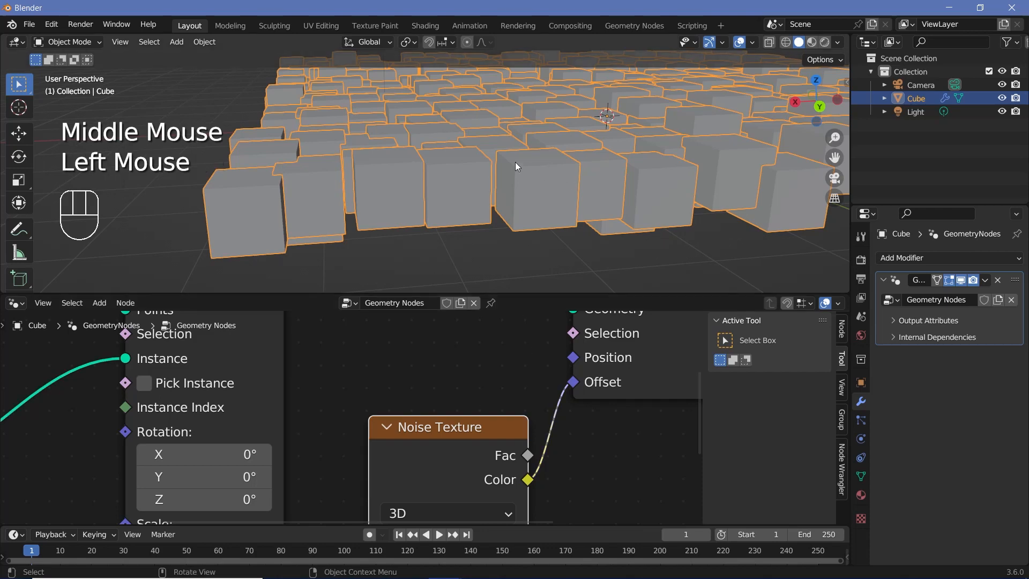
Add a Realize Instances node in the space between Instance on Points and Set Position, leaving it unlinked.
middle_click_drag(482, 351, 459, 435)
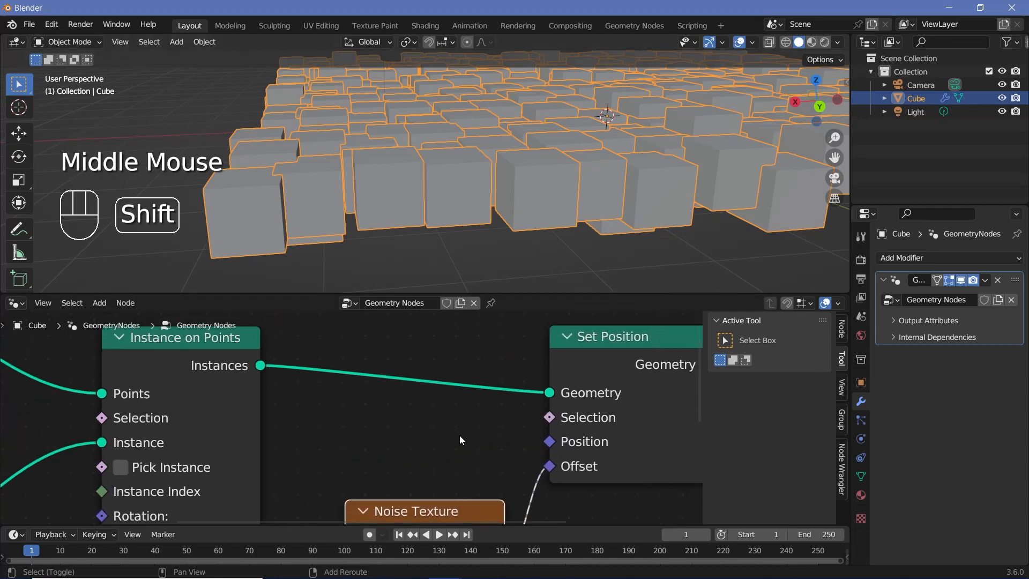
key("shift+a")
left_click(415, 296)
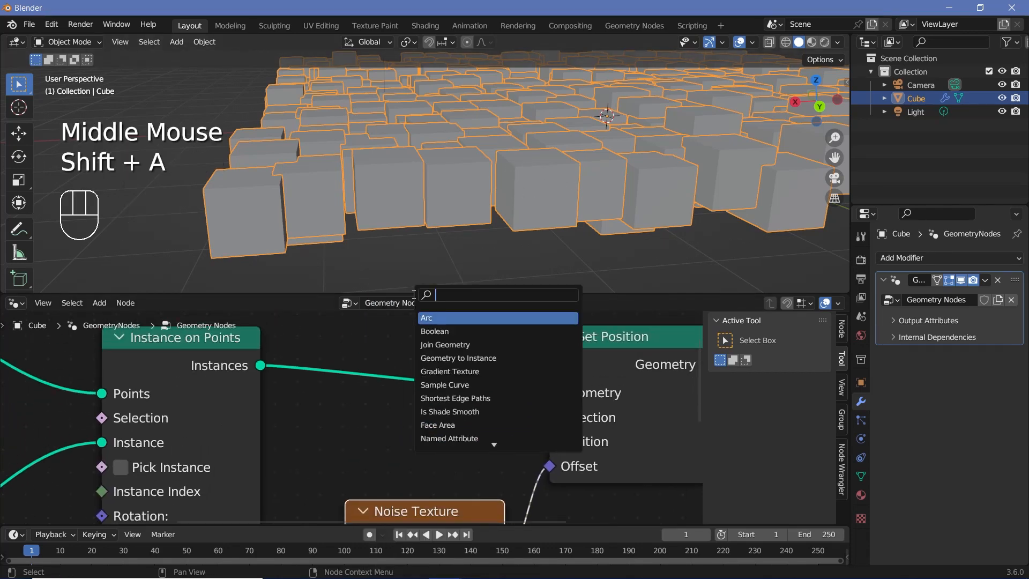
type("real")
key("Return")
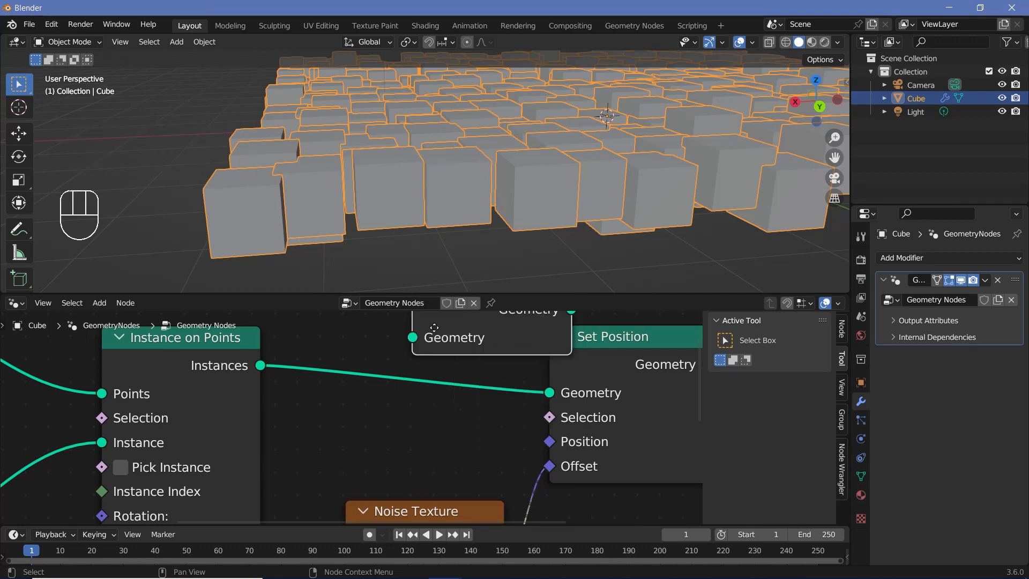
left_click(321, 444)
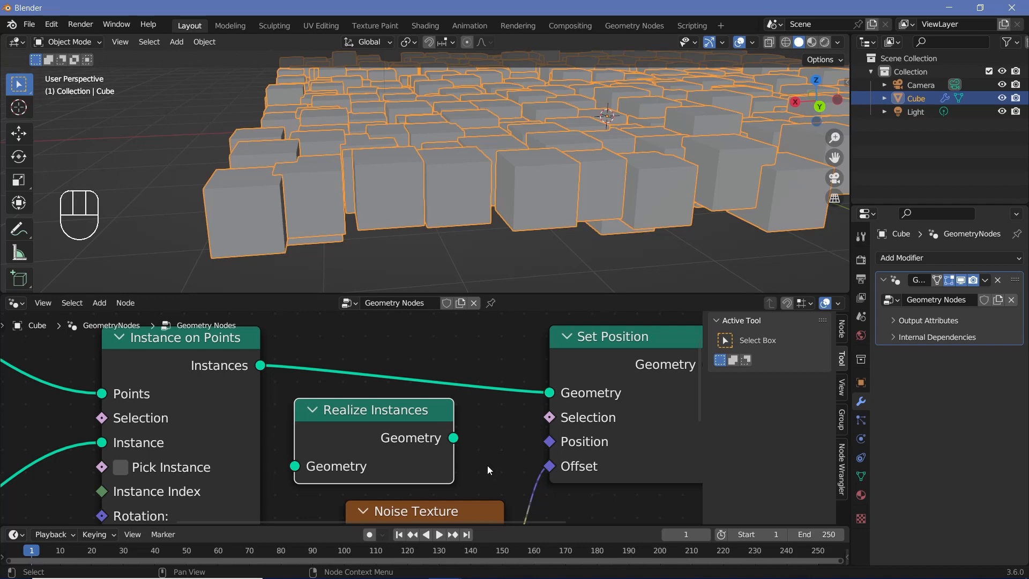
Insert the Realize Instances node into the link between Instance on Points and Set Position and inspect the deformed cubes.
middle_click_drag(488, 466, 468, 358)
left_click(444, 443)
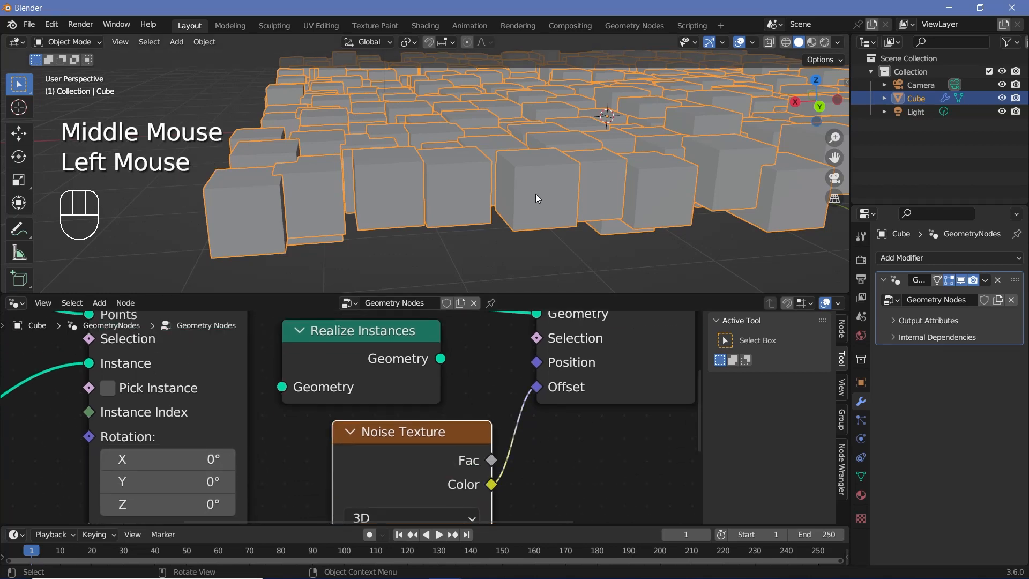
middle_click_drag(356, 367, 380, 430)
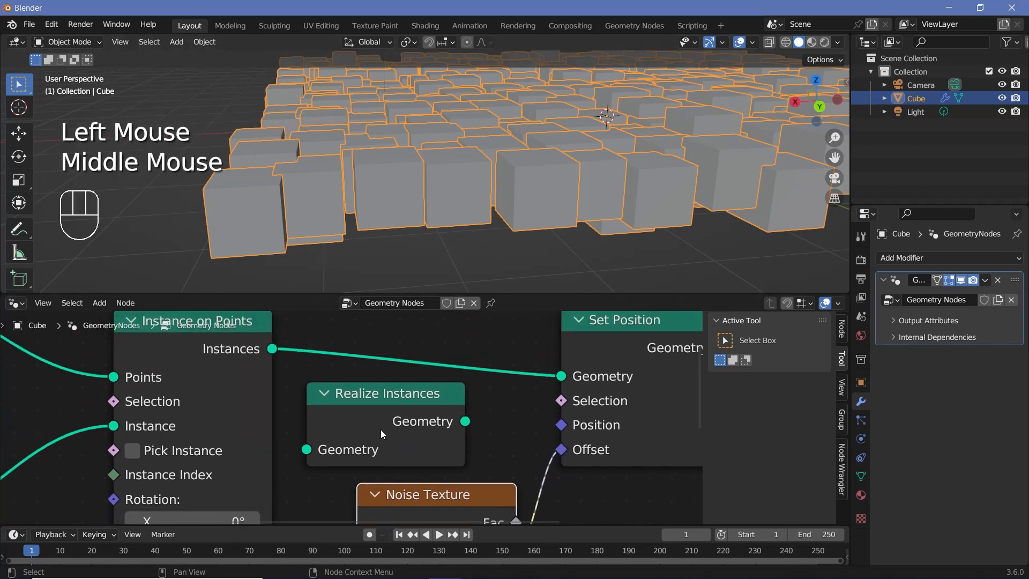
left_click_drag(380, 429, 398, 372)
middle_click_drag(474, 472, 490, 397)
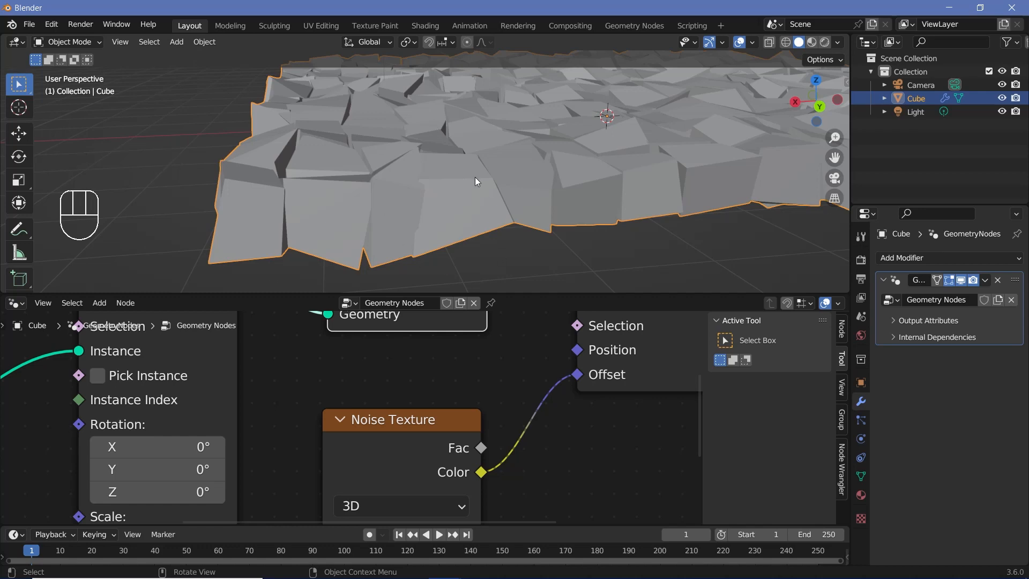
middle_click_drag(477, 168, 413, 230)
scroll(414, 230, "up", 3)
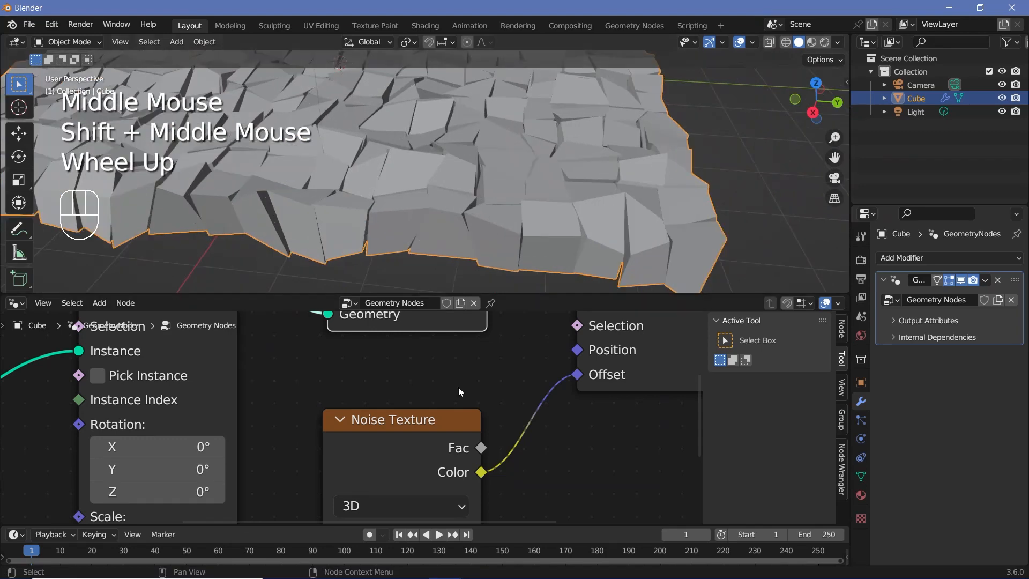
Move Realize Instances closer to Instance on Points, and link the Instances output directly to Set Position's Geometry input, bypassing Realize Instances.
middle_click_drag(476, 418, 504, 512)
left_click(201, 421)
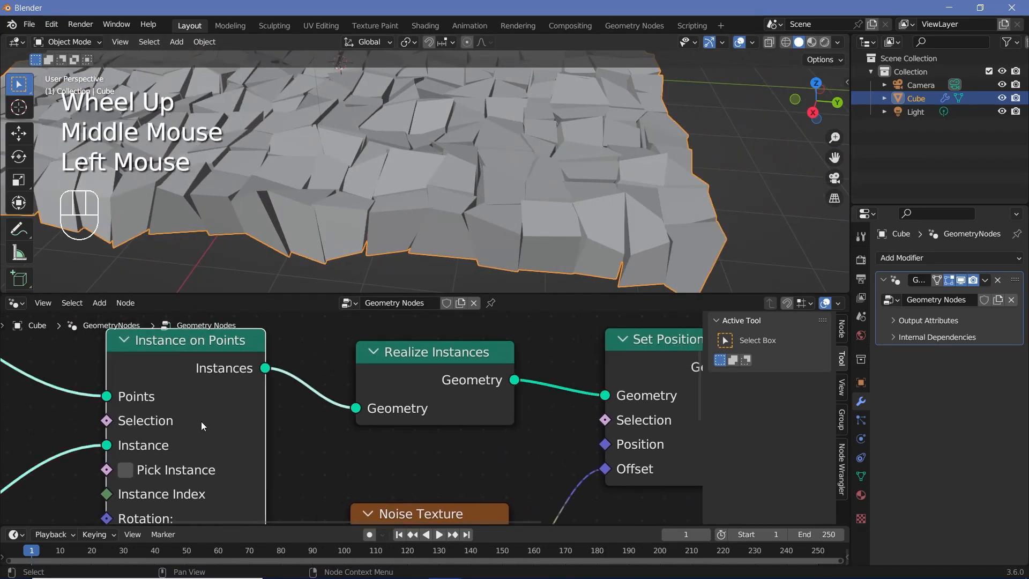
left_click_drag(398, 400, 378, 390)
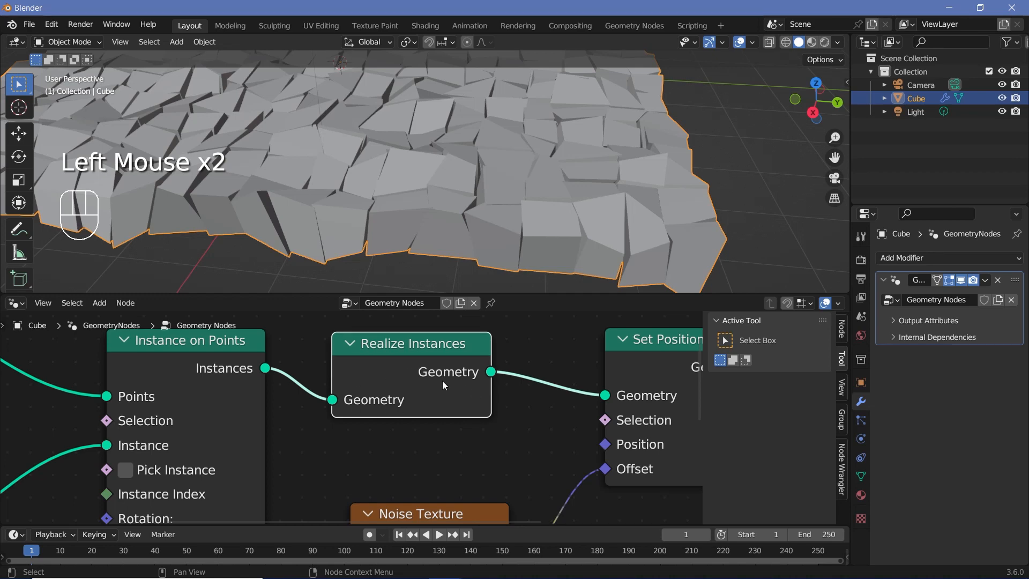
left_click_drag(266, 368, 606, 396)
left_click(401, 358)
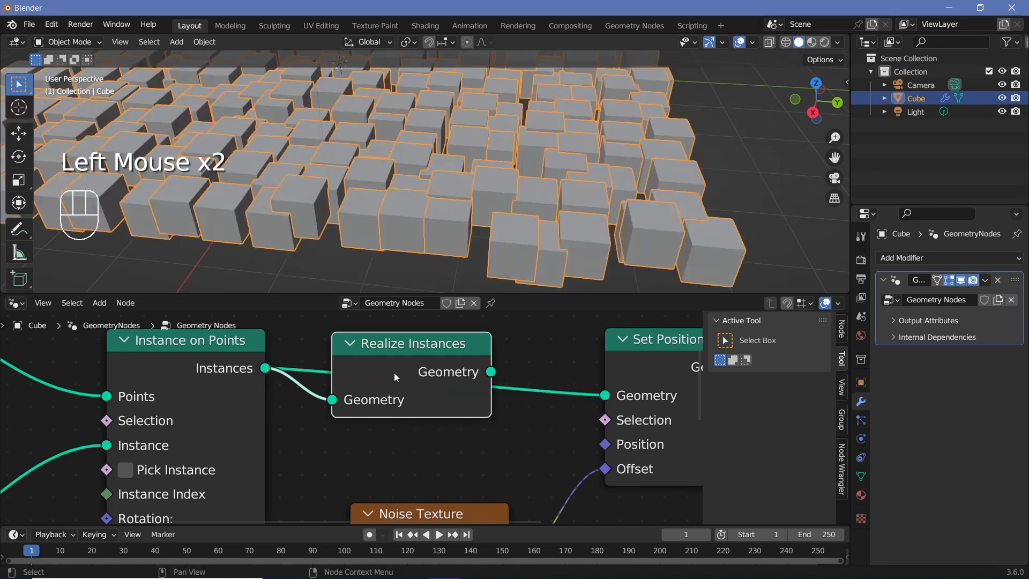
Delete the unused Realize Instances node and set the Noise Texture's Scale to 0.1.
key("x")
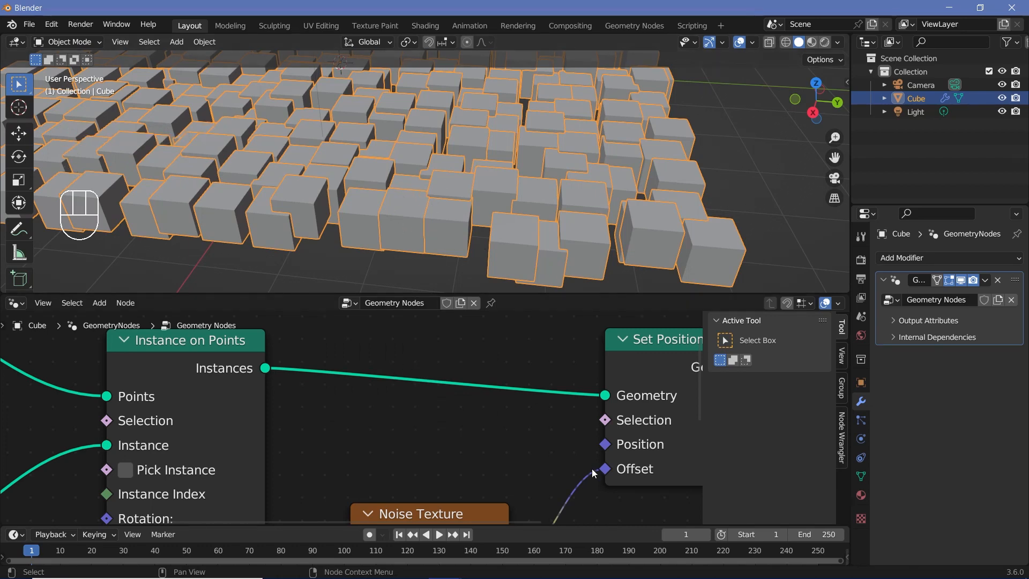
middle_click_drag(593, 473, 525, 275)
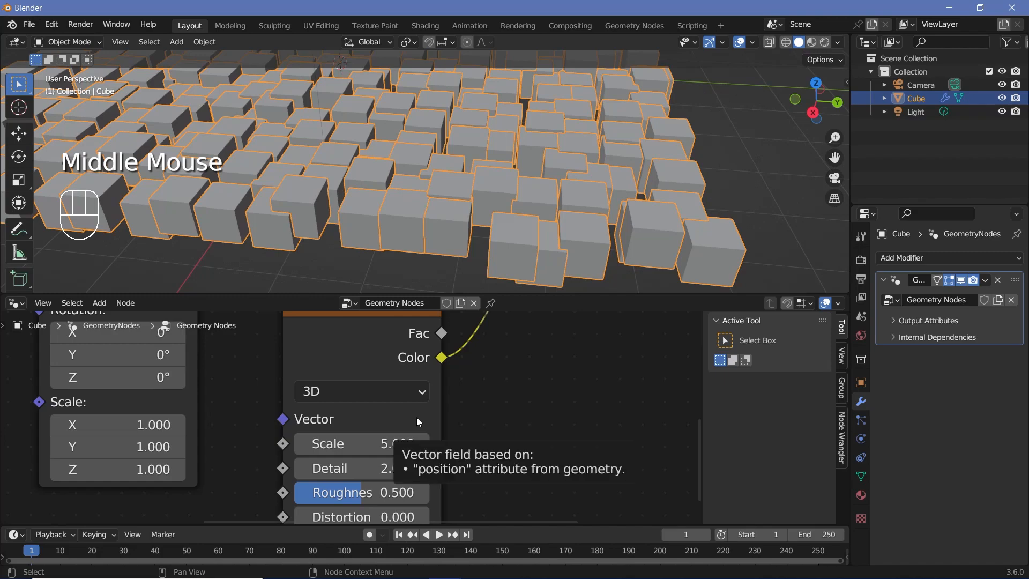
scroll(408, 437, "down", 2)
left_click_drag(365, 435, 316, 436)
key("0")
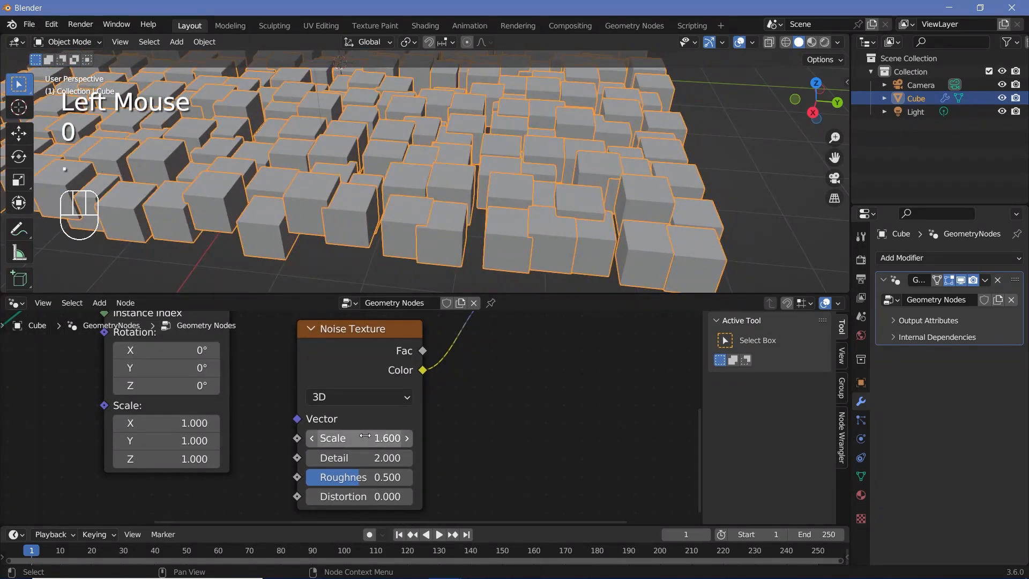
left_click(364, 436)
type("0.1")
key("Return")
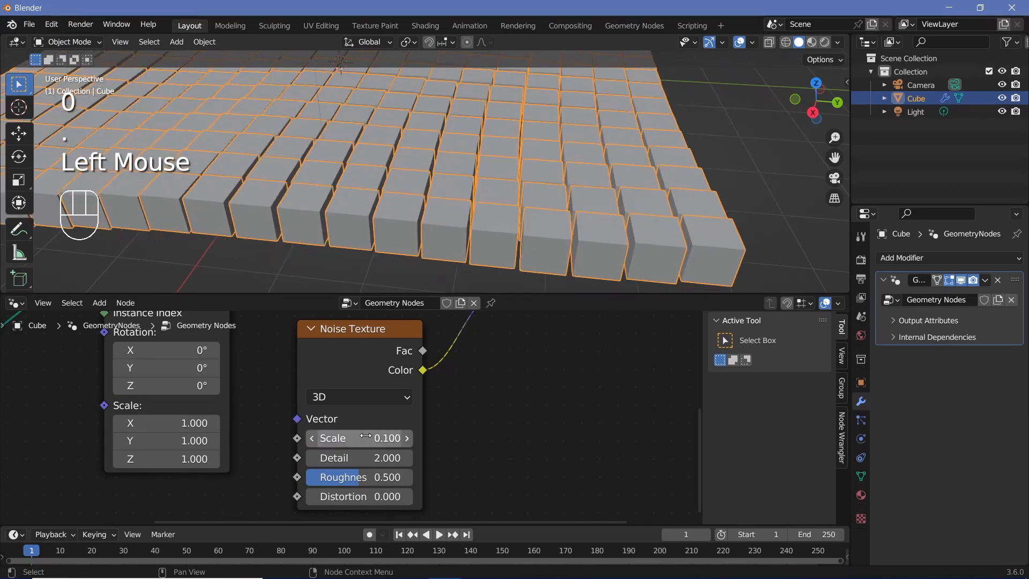
Switch the Noise Texture to 4D and set its W value to about 13.06.
scroll(354, 231, "down", 1)
middle_click_drag(370, 209, 488, 436)
scroll(535, 210, "down", 2)
scroll(404, 415, "up", 1)
scroll(403, 410, "up", 1)
scroll(401, 397, "down", 1)
left_click_drag(400, 394, 367, 478)
left_click_drag(384, 440, 393, 218, "shift")
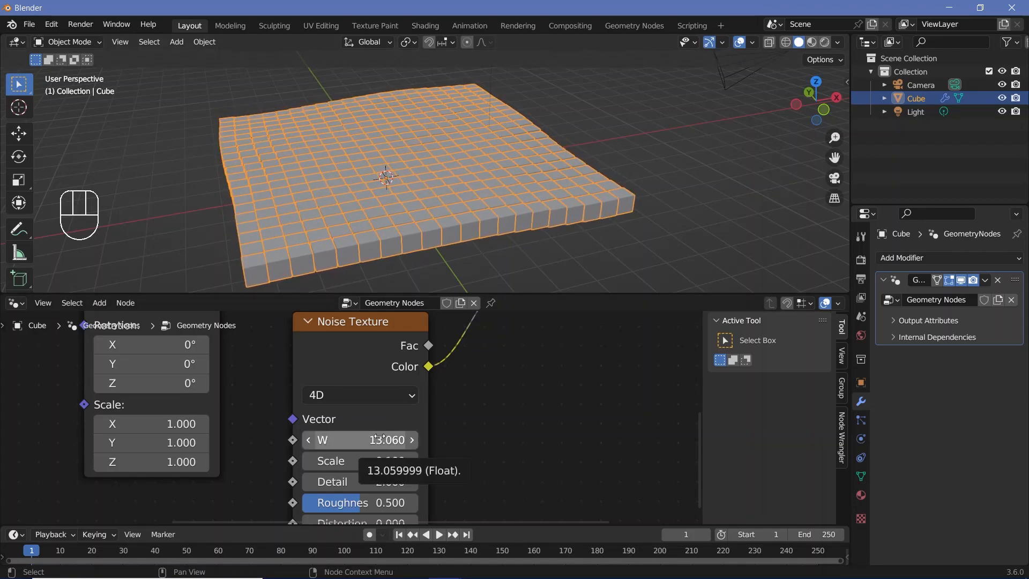
mouse_move(472, 229)
middle_mouse_down()
mouse_move(444, 208)
mouse_move(459, 219)
middle_mouse_up()
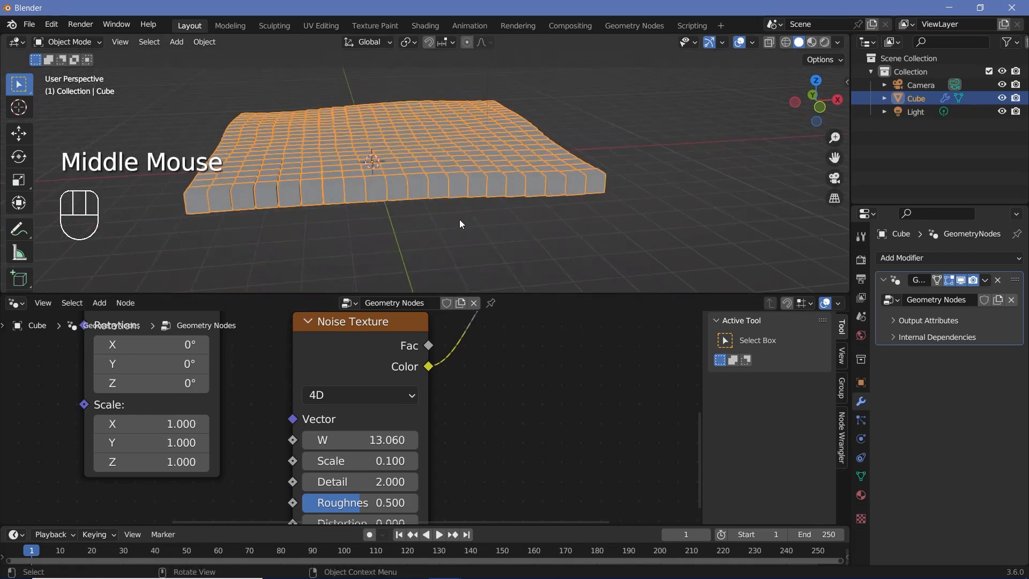
Add a Vector Math node and insert it into the link between the Noise Texture's Color and Set Position's Offset.
key("shift+a")
left_click(487, 287)
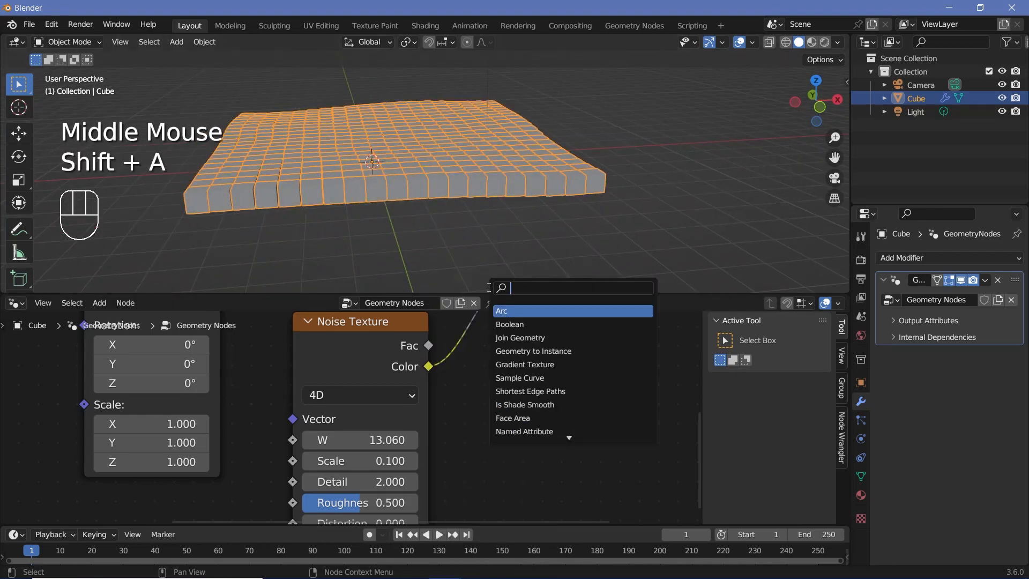
type("ec")
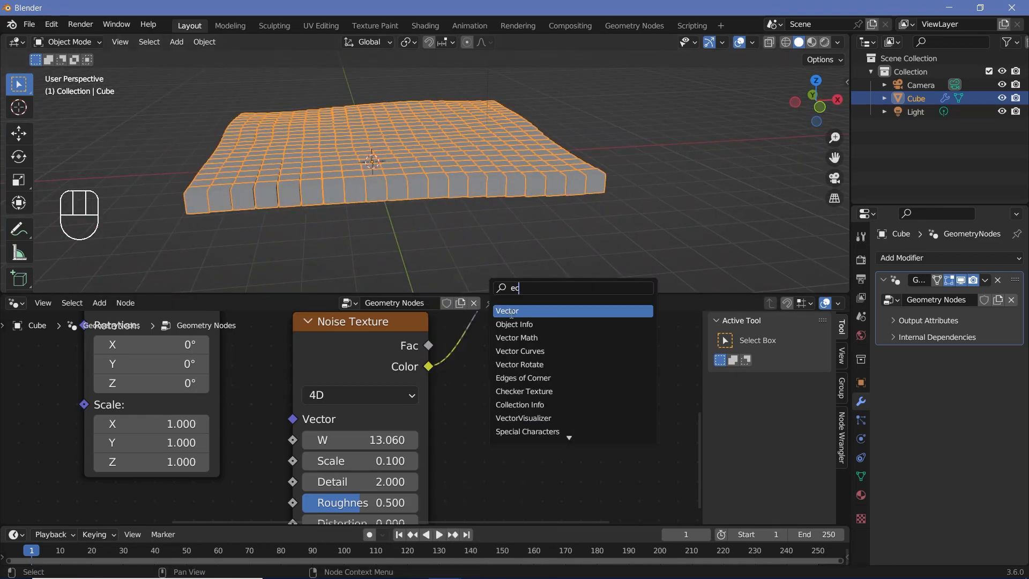
left_click(524, 338)
scroll(538, 397, "down", 2)
middle_click_drag(536, 398, 506, 438)
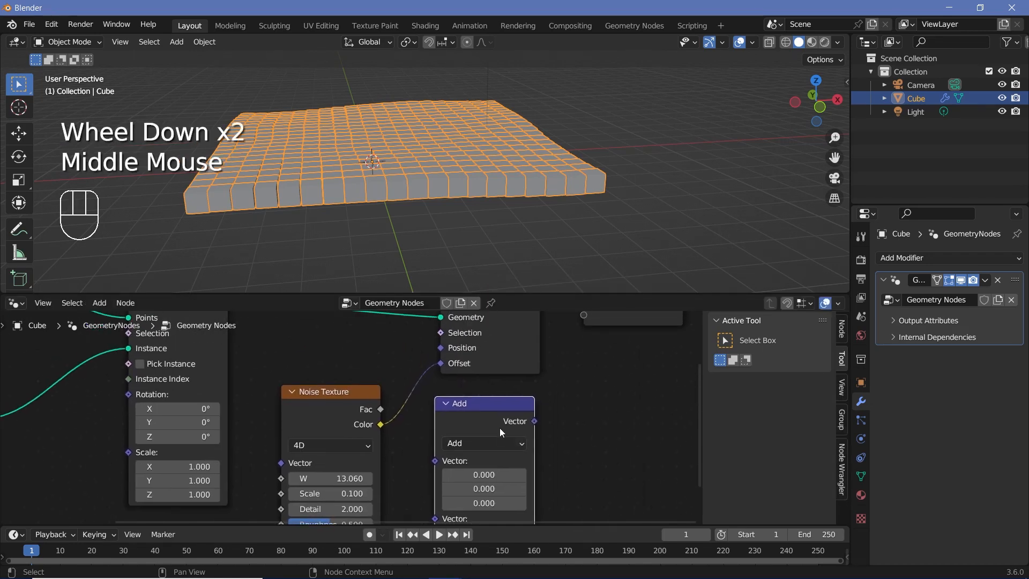
mouse_move(482, 399)
left_mouse_down()
mouse_move(429, 383)
mouse_move(486, 379)
left_mouse_up()
Change the Vector Math operation to Multiply and set its Z multiplier to about 13.4.
middle_click_drag(506, 467, 497, 461)
scroll(497, 461, "up", 2)
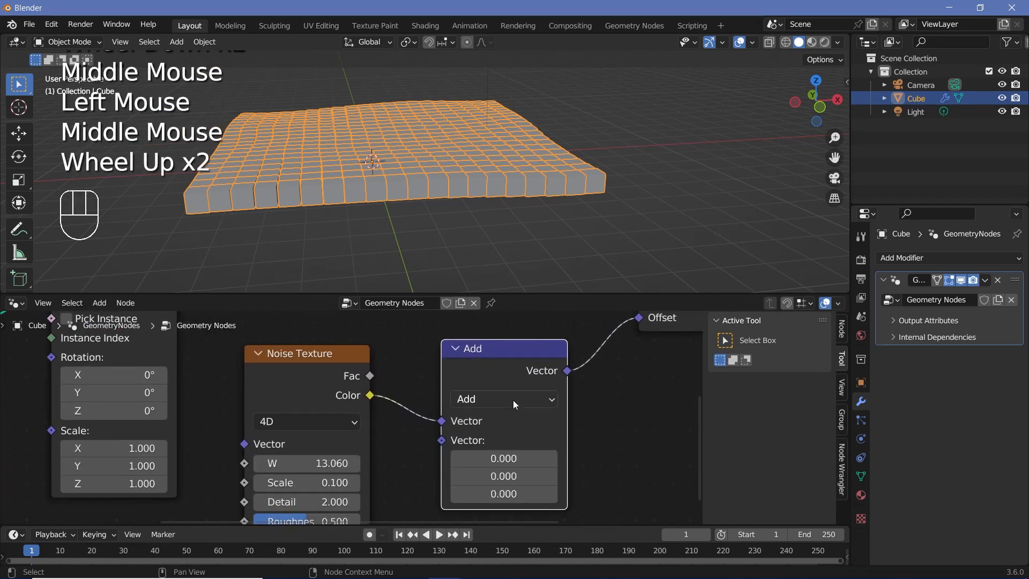
left_click(513, 400)
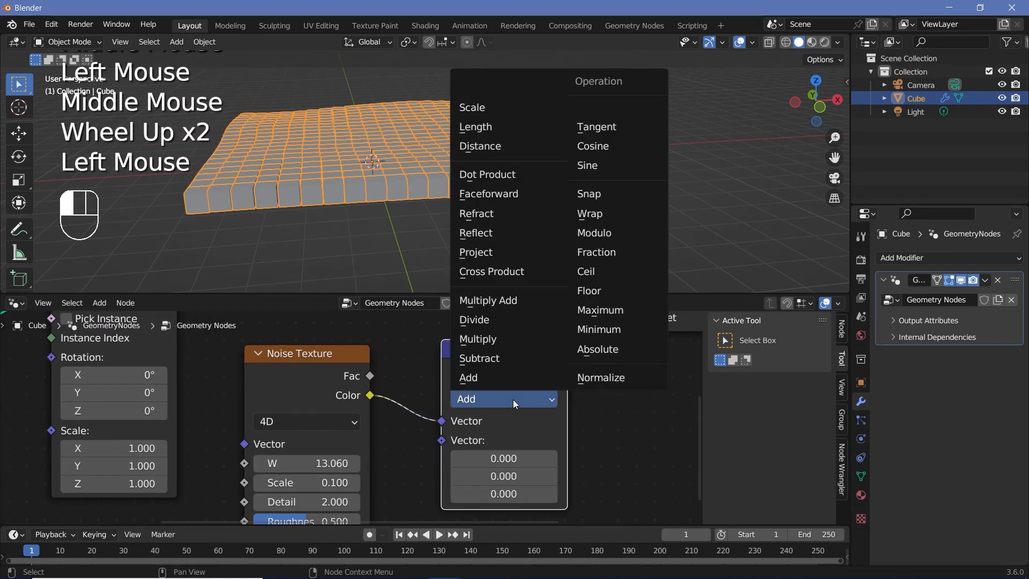
left_click(499, 341)
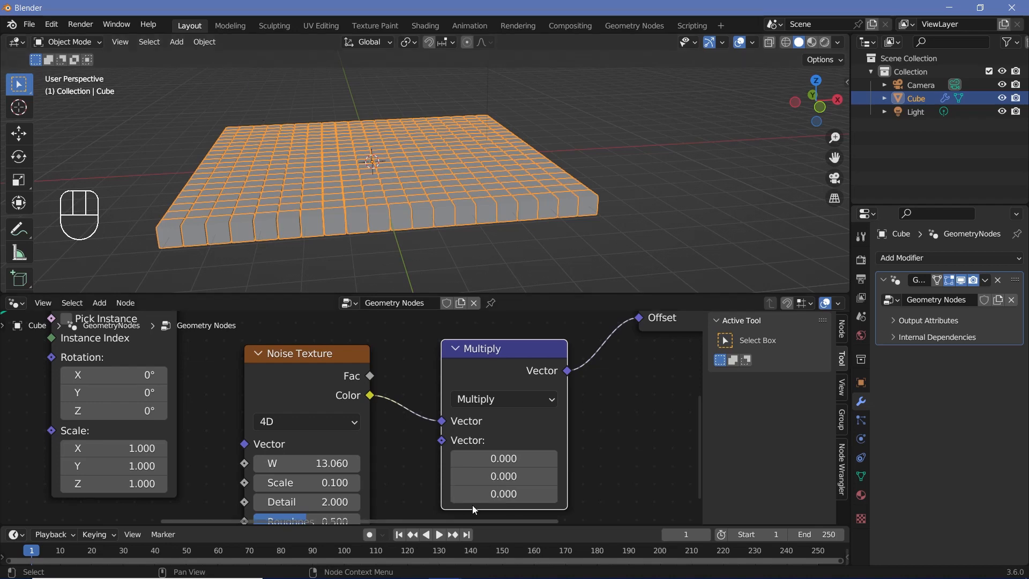
left_click(504, 476)
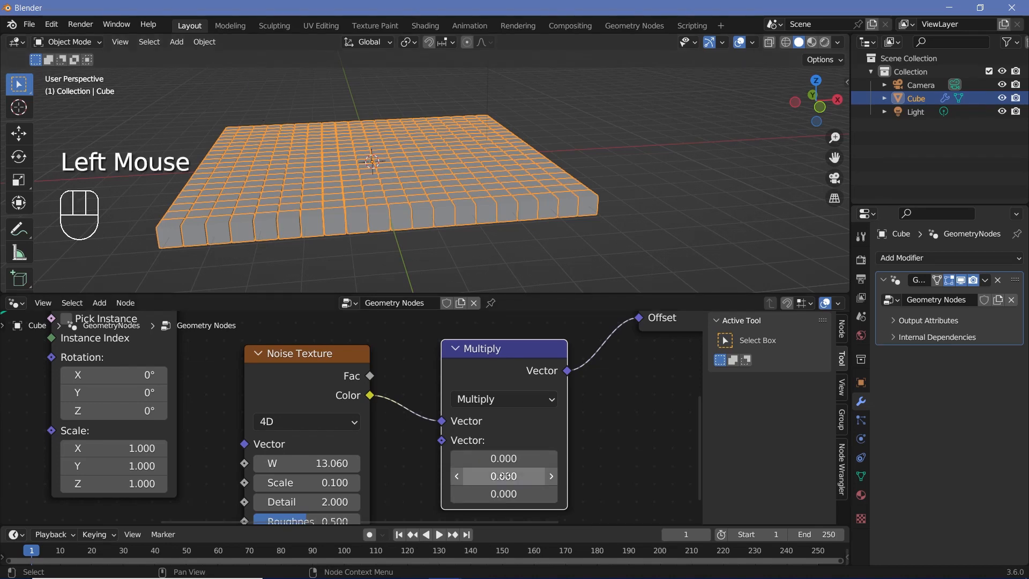
left_click_drag(504, 493, 667, 494)
Set the Noise Texture's W to about 43.85 and move the node closer to Multiply.
scroll(406, 94, "down", 2)
middle_click_drag(406, 95, 454, 163, "shift")
scroll(340, 205, "up", 2)
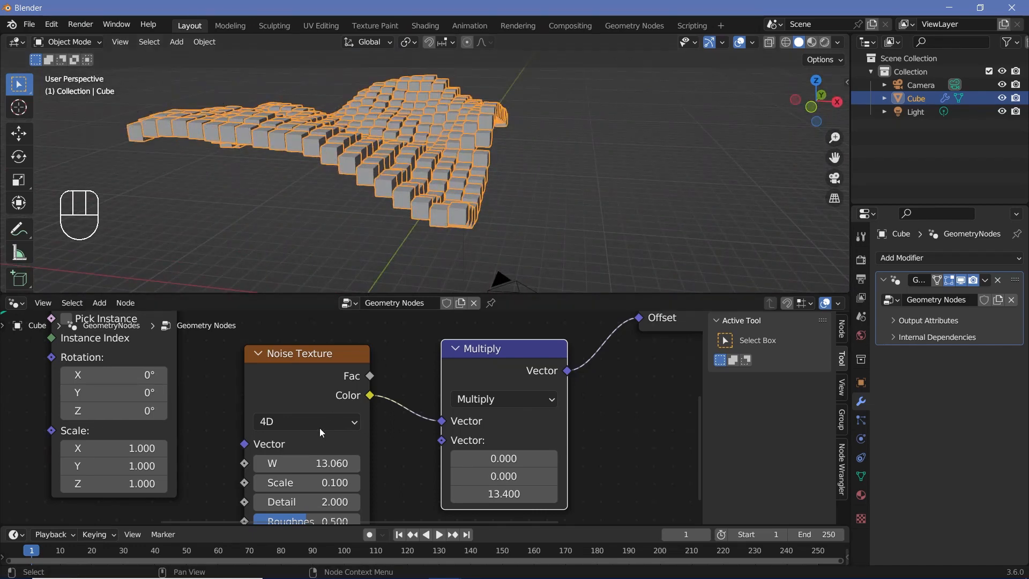
left_click_drag(306, 463, 547, 463, "shift")
left_click_drag(330, 389, 356, 390)
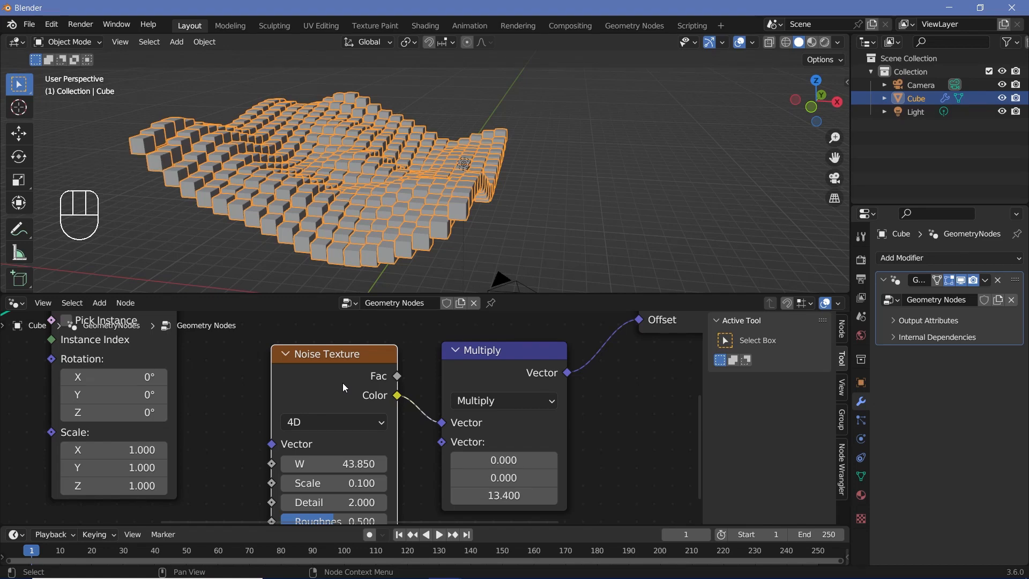
Delete the Noise Texture and place a Wave Texture node in its spot before Multiply.
key("x")
middle_click_drag(360, 416, 417, 373)
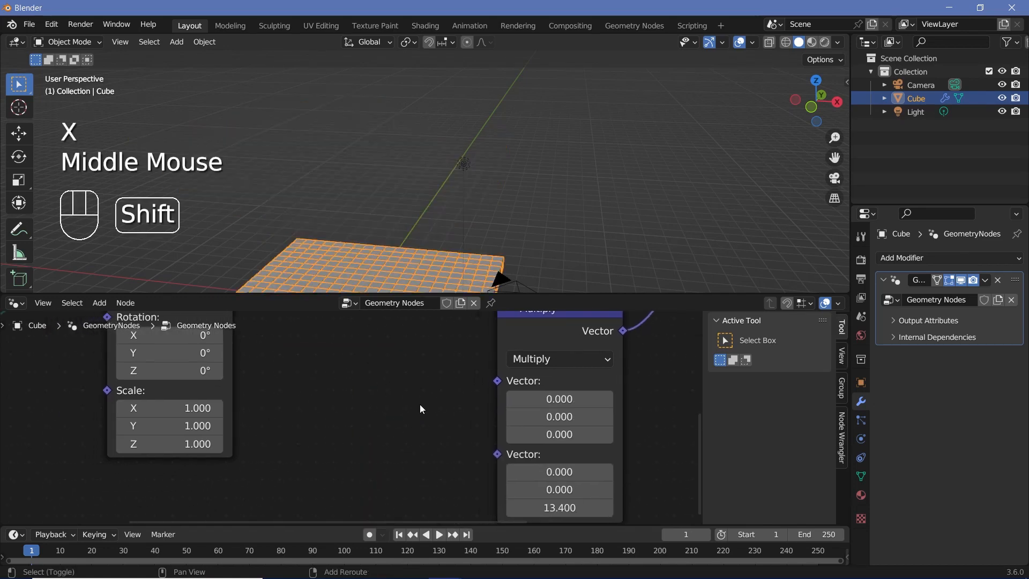
key("shift+a")
left_click(385, 297)
type("wave")
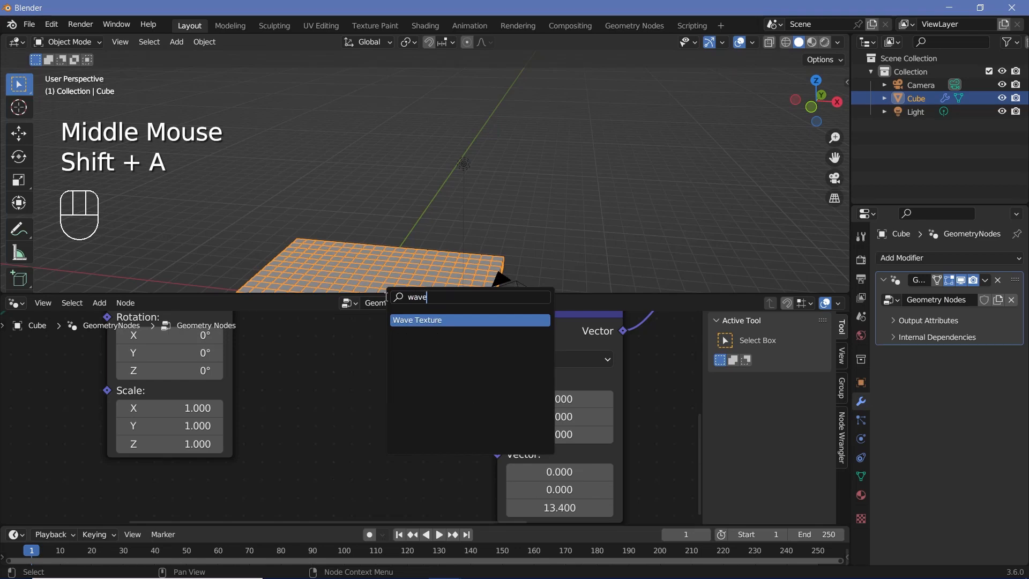
key("Return")
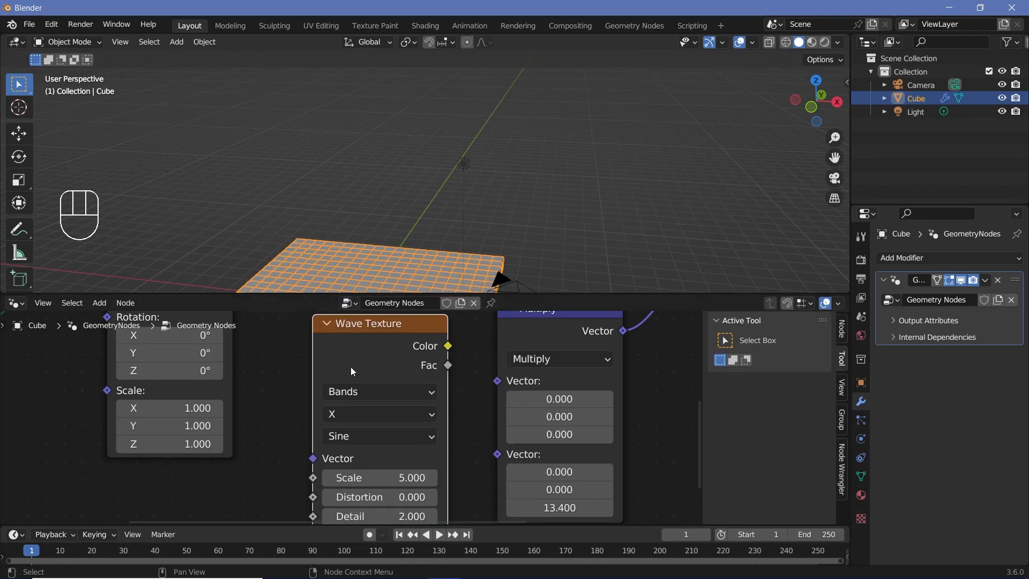
left_click(351, 367)
Link the Wave Texture's Color output to the Multiply node's first Vector input.
scroll(350, 366, "down", 2)
middle_click_drag(350, 366, 360, 374)
scroll(399, 252, "down", 2)
middle_click_drag(399, 252, 409, 198, "shift")
scroll(409, 198, "up", 3)
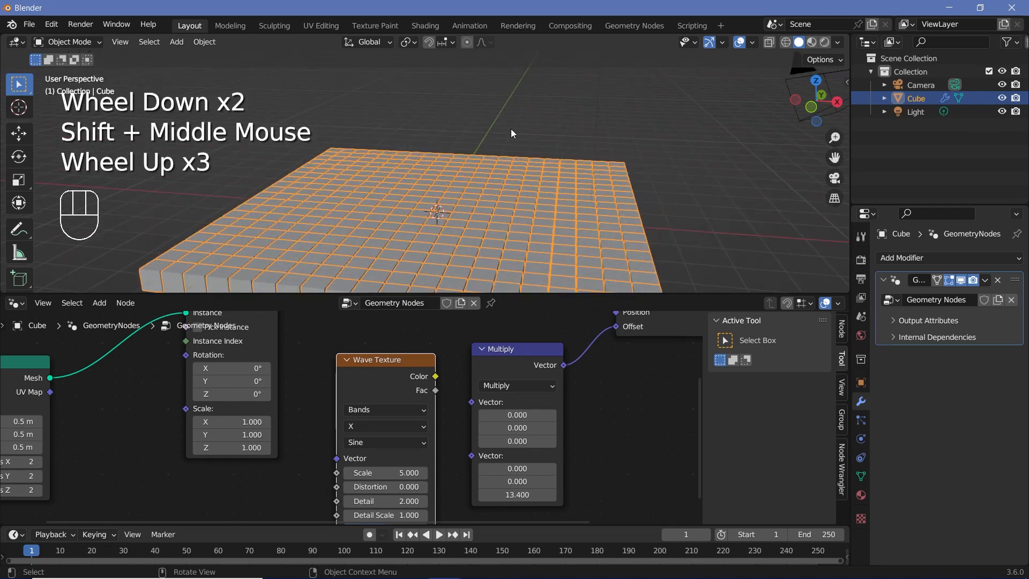
left_click_drag(435, 376, 471, 401)
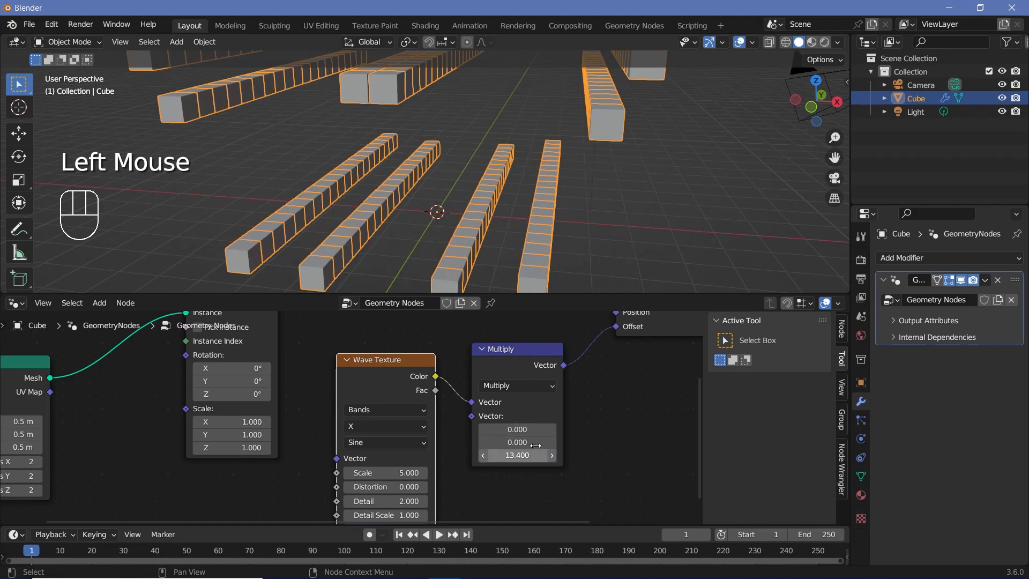
Set all three components of the Multiply node's second vector to 1.
left_click(511, 428, "shift")
type("1")
key("Return")
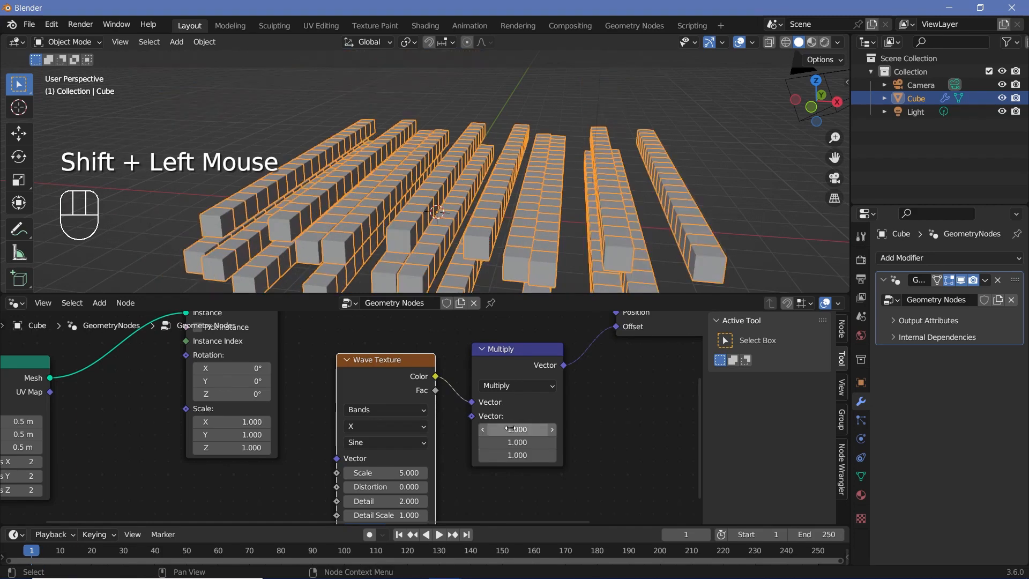
left_click(420, 387)
left_click(473, 432)
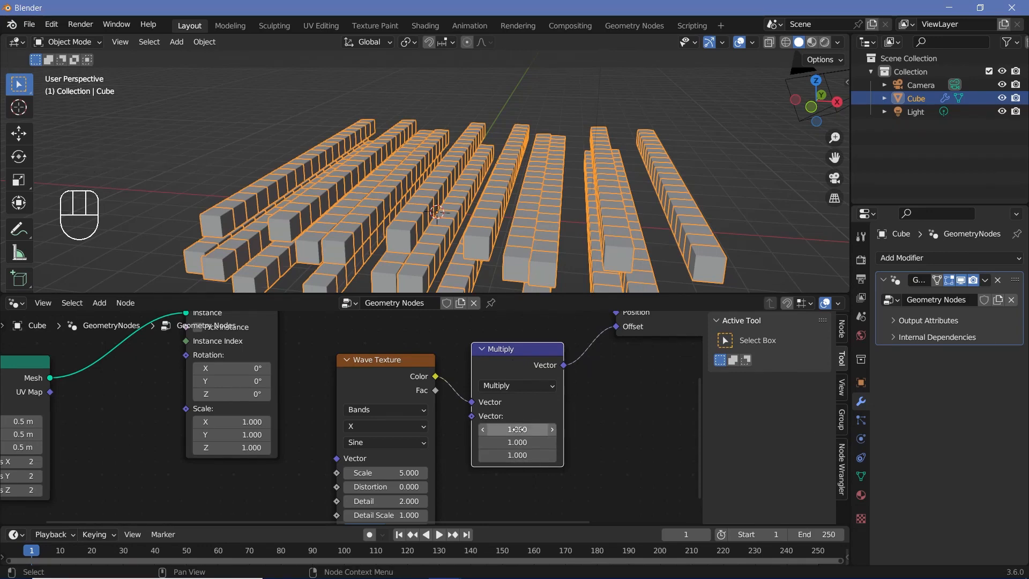
Set the Wave Texture's Scale to about 3.54 and its Phase Offset to about 11.2.
middle_click_drag(505, 197, 521, 178)
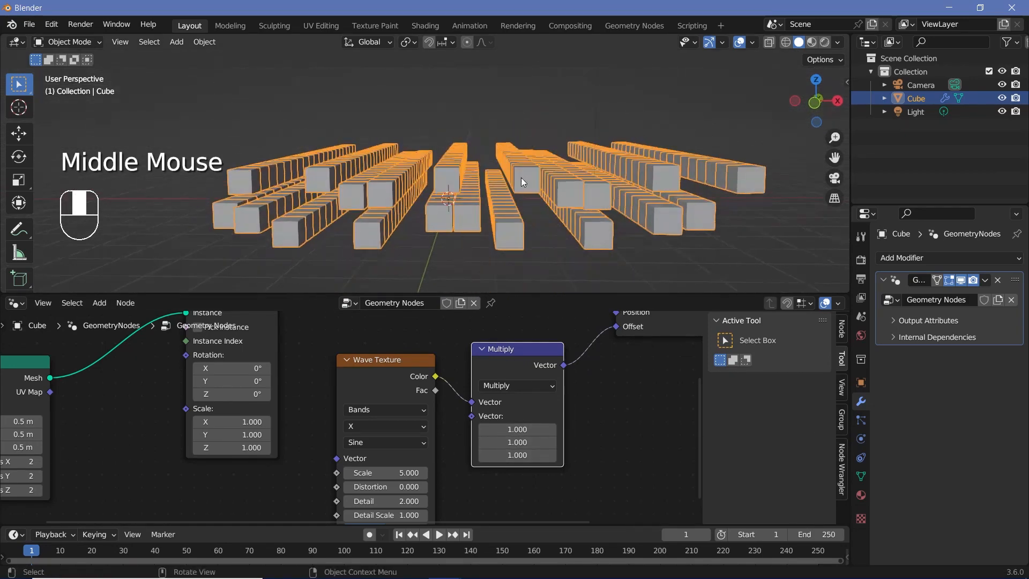
middle_click_drag(418, 455, 443, 409)
left_click_drag(413, 424, 355, 424, "shift")
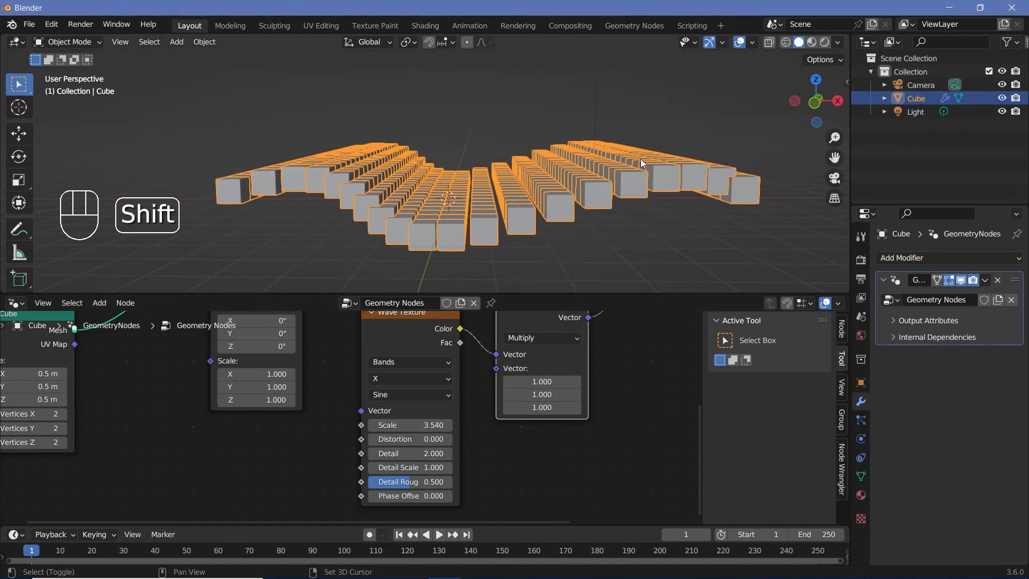
left_click_drag(404, 495, 584, 496)
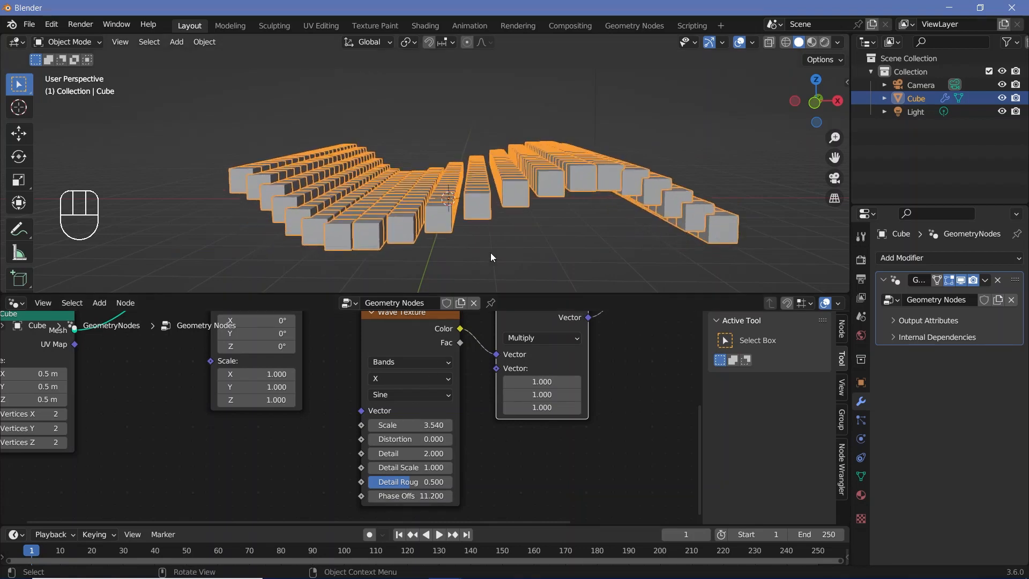
middle_click_drag(491, 252, 497, 239)
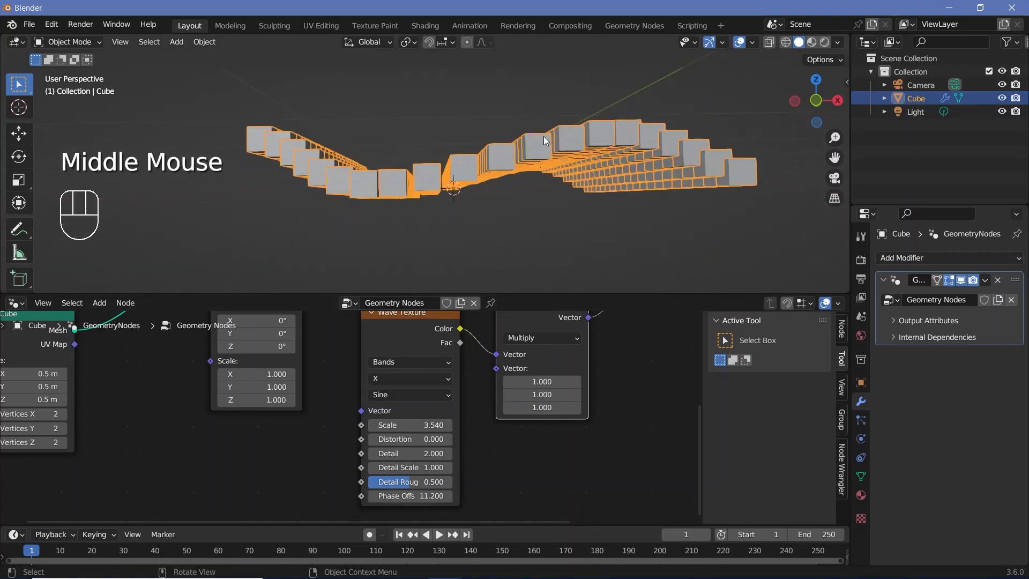
Move the Multiply node slightly away from the Wave Texture and set its X and Y multipliers to 0.
middle_click_drag(519, 368, 479, 430)
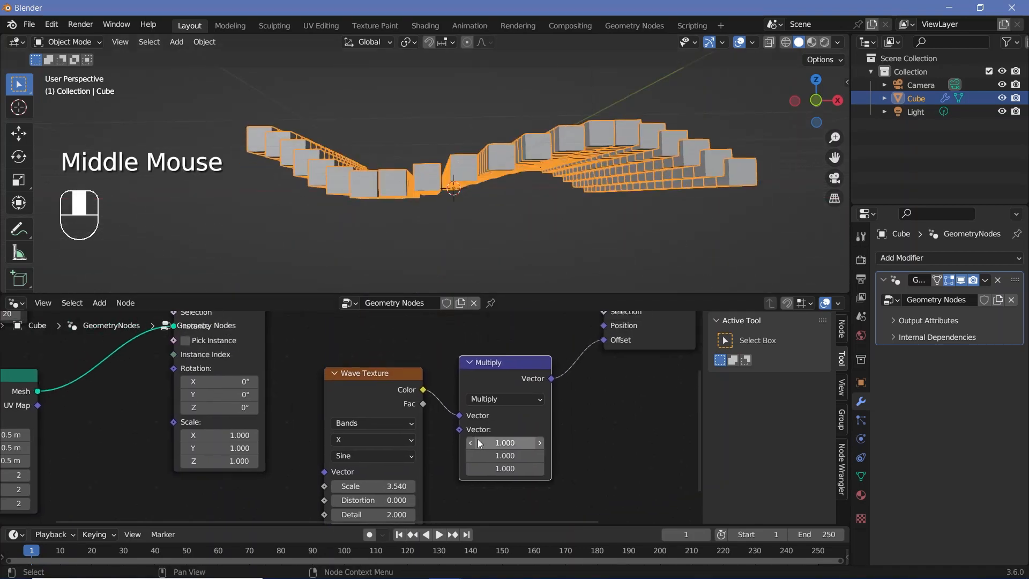
scroll(425, 383, "up", 1)
scroll(425, 384, "down", 1)
scroll(425, 384, "up", 1)
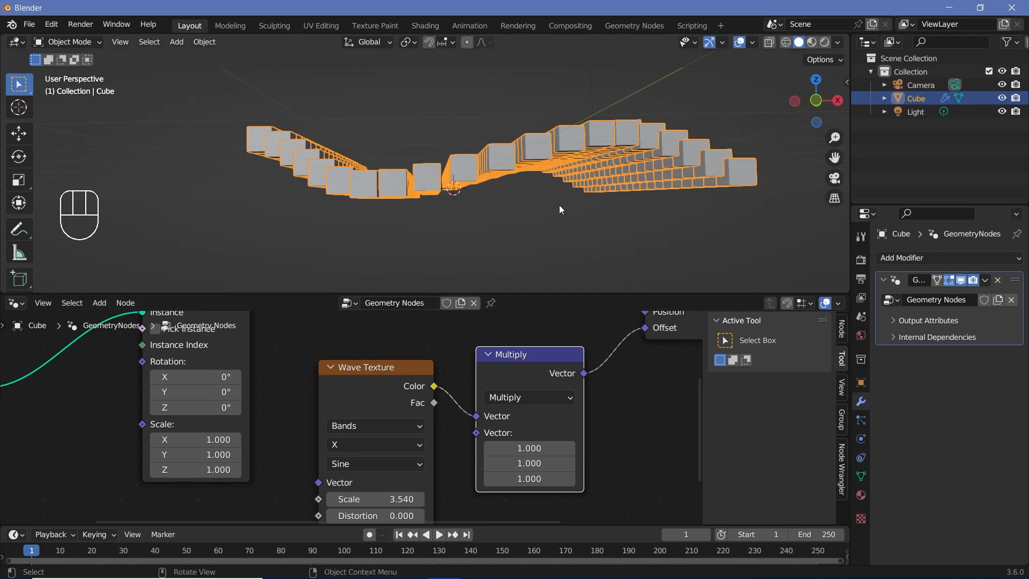
left_click_drag(541, 362, 557, 355)
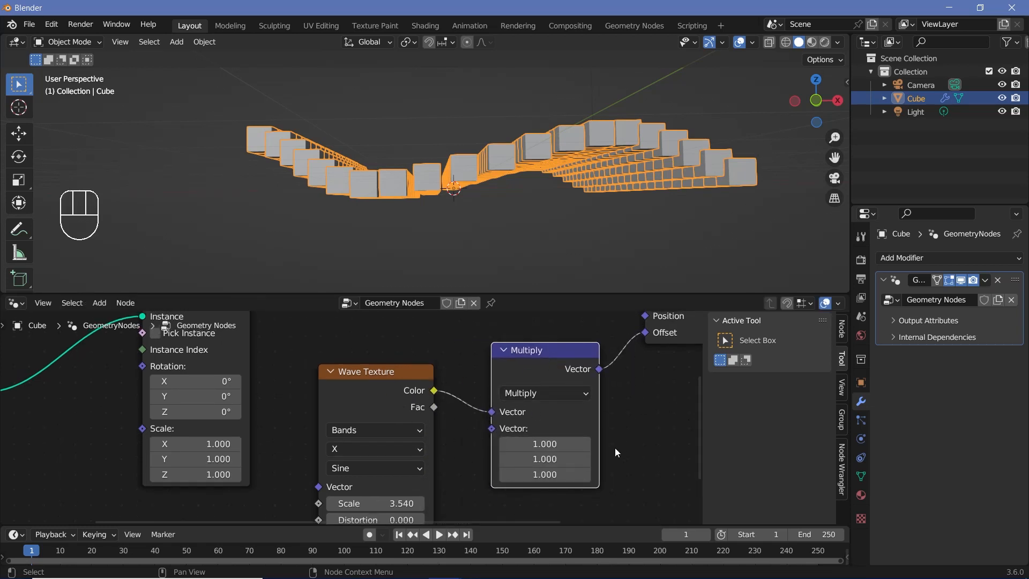
left_click_drag(557, 444, 558, 475, "shift")
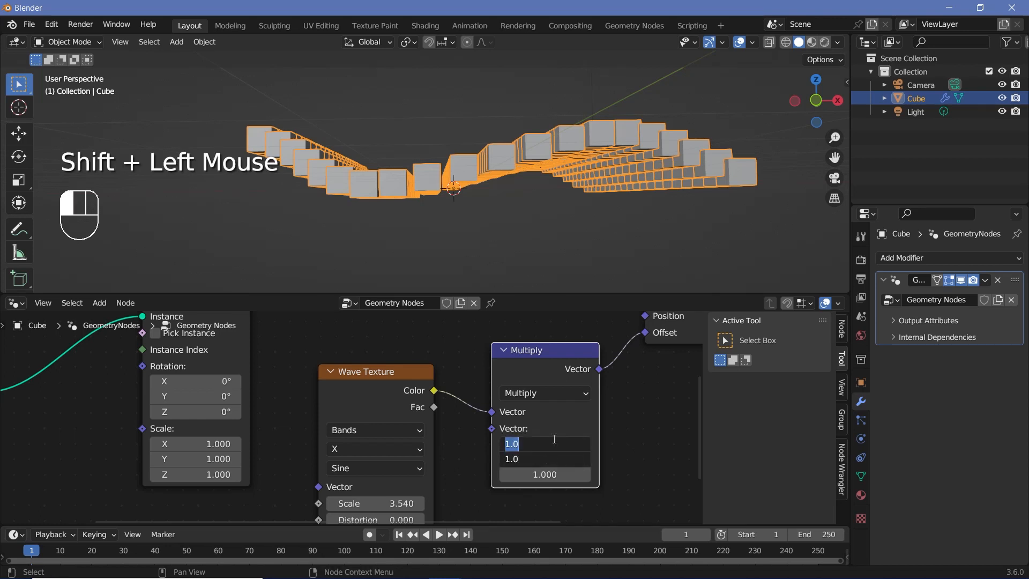
type("0")
key("Return")
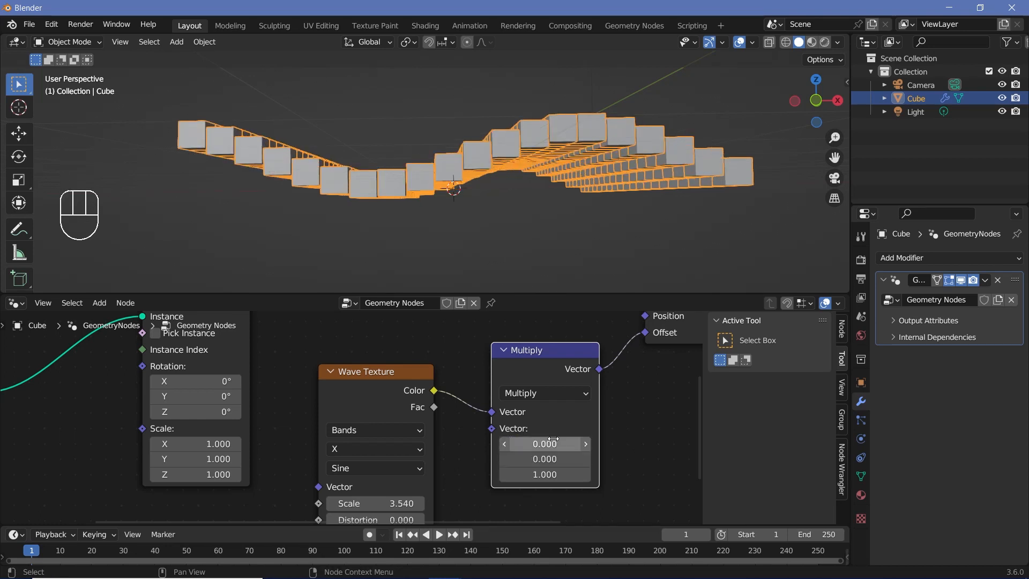
scroll(517, 138, "down", 2)
middle_click_drag(517, 138, 504, 145)
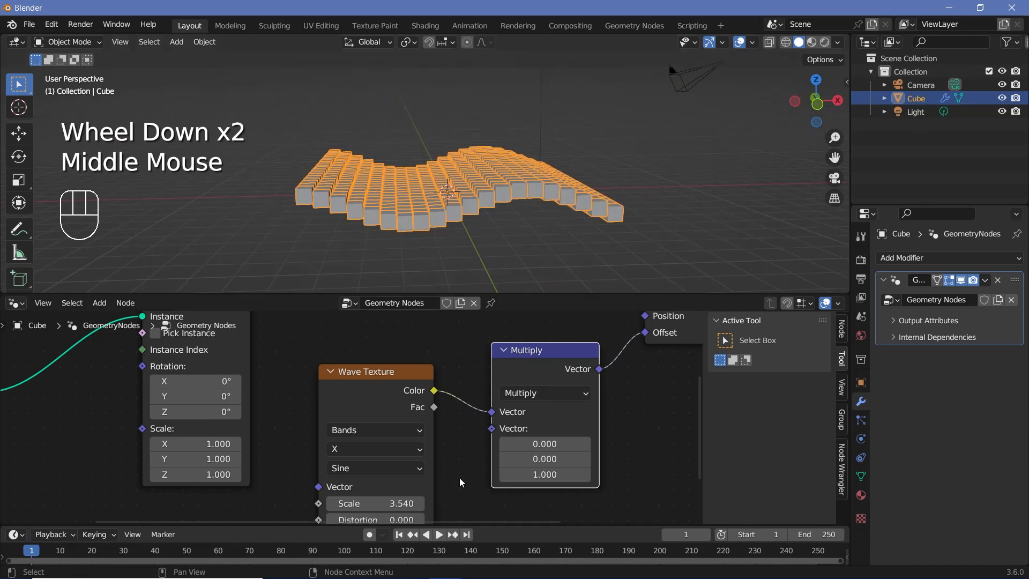
Change the Wave Texture's Phase Offset to shift the wave across the cube grid.
middle_click_drag(459, 478, 485, 388)
left_click_drag(402, 495, 608, 495)
left_click_drag(428, 495, 453, 494)
Try Z as the Wave Texture's bands direction, and switch the wave type to Rings.
middle_click_drag(448, 356, 448, 393)
left_click(448, 394)
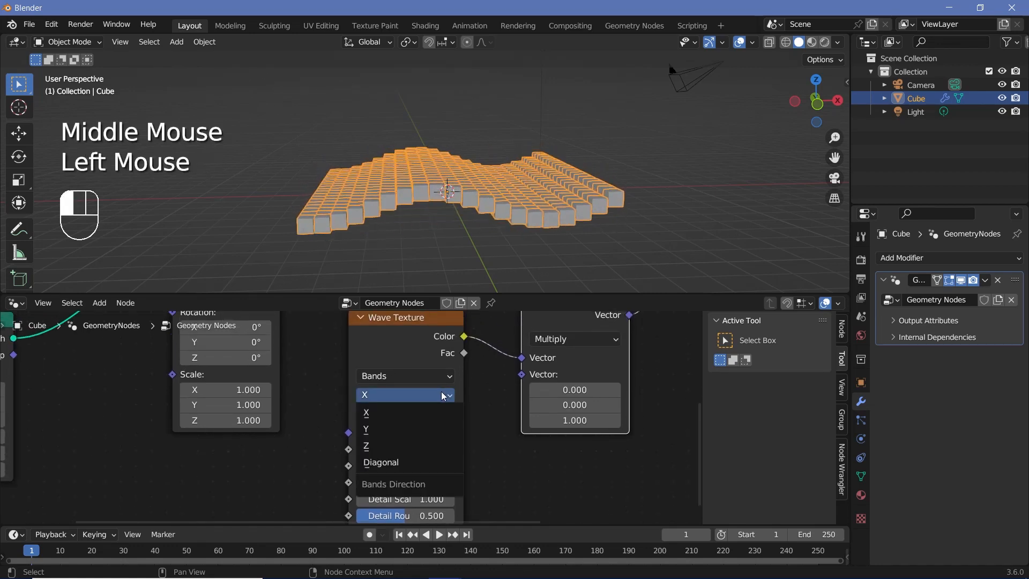
left_click(417, 445)
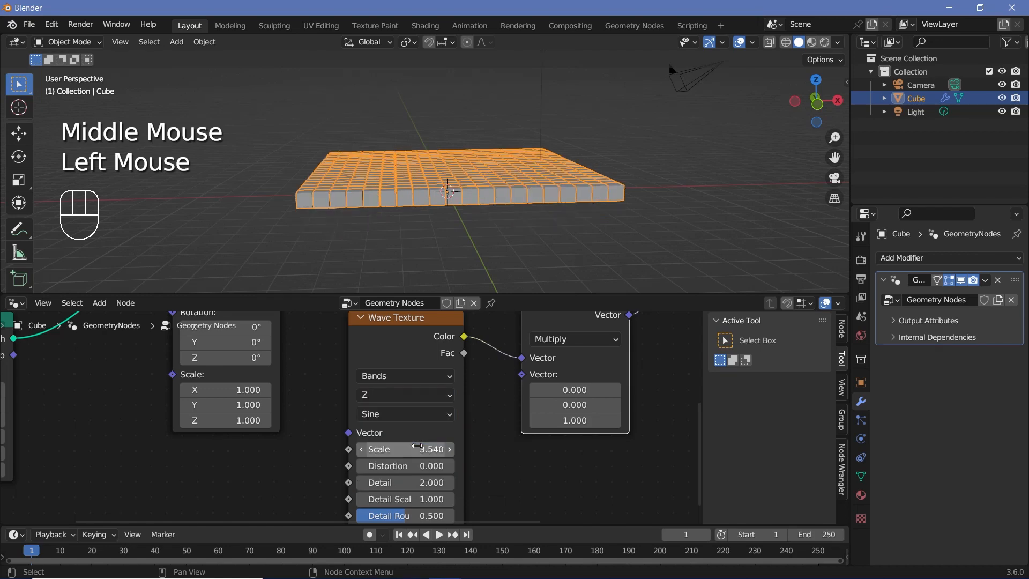
left_click(431, 373)
left_click(418, 410)
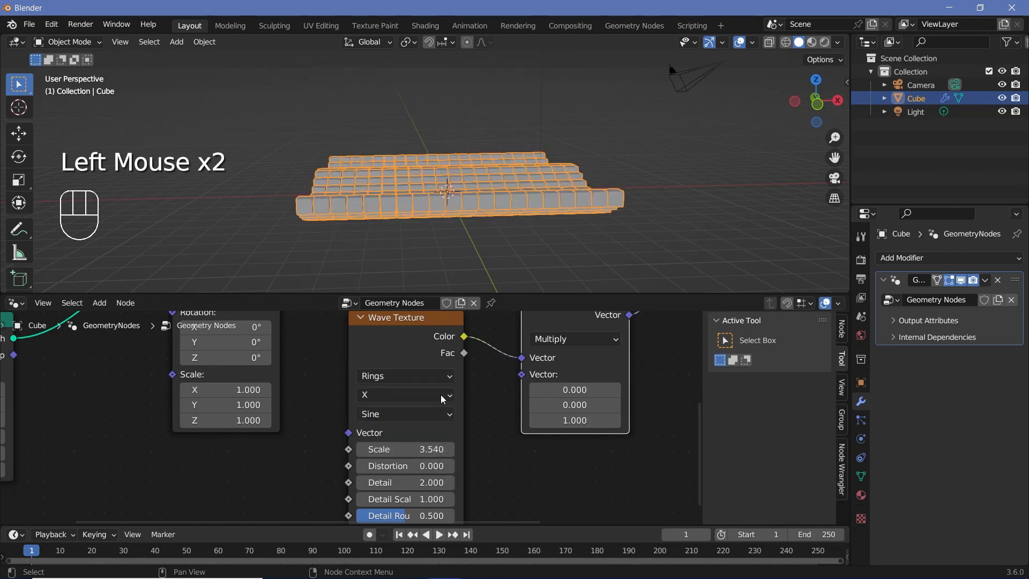
Shift the Wave Texture's Phase Offset to about 52.3 and set its rings direction to Z.
middle_click_drag(436, 179, 503, 201)
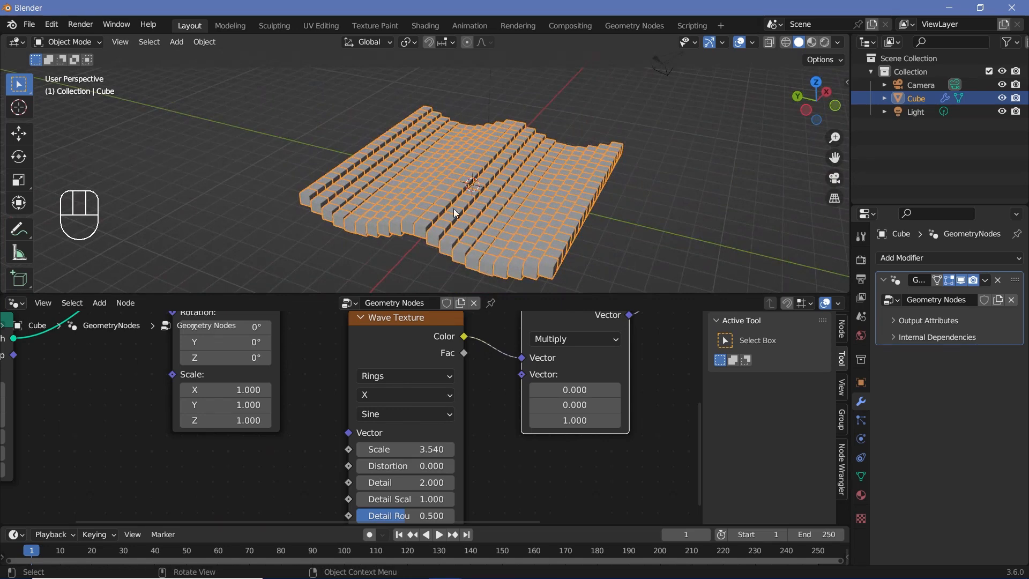
middle_click_drag(539, 500, 575, 449)
left_click_drag(458, 480, 542, 480)
scroll(439, 421, "down", 1)
scroll(439, 421, "up", 2)
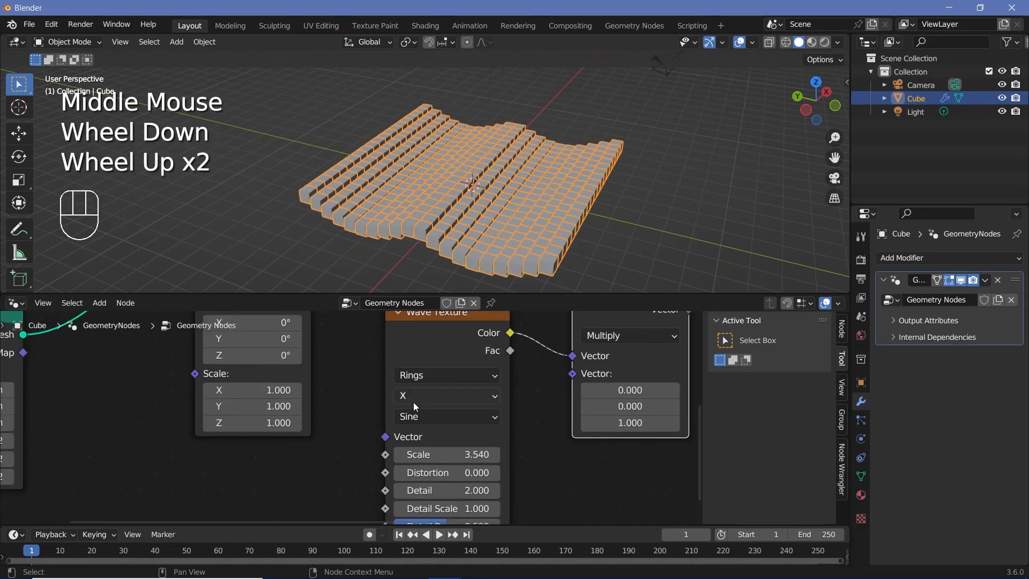
left_click(422, 399)
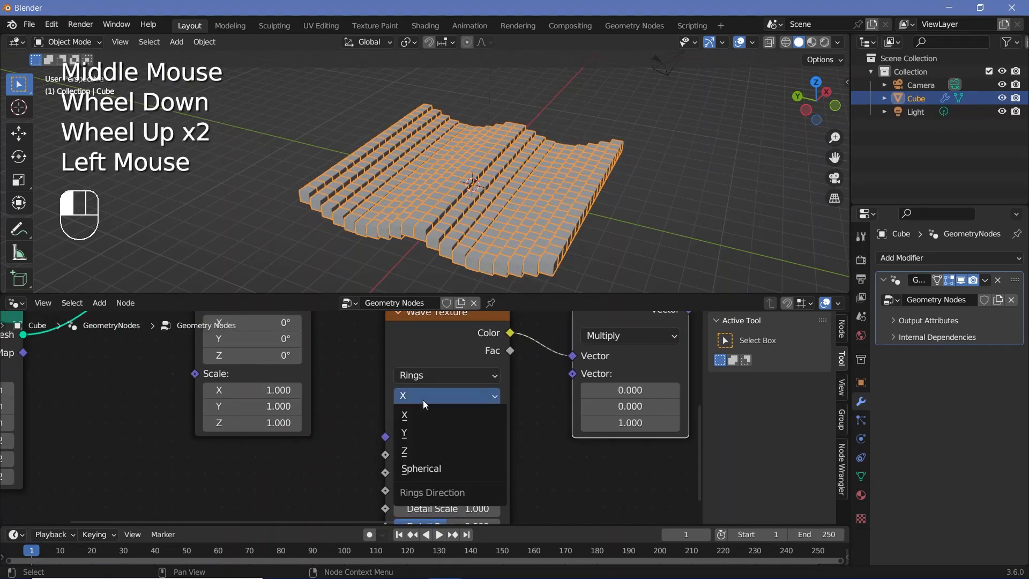
left_click(426, 450)
Set the Wave Texture's Phase Offset to about 65.8 and lower its Scale to 0.1.
middle_click_drag(555, 465, 544, 422)
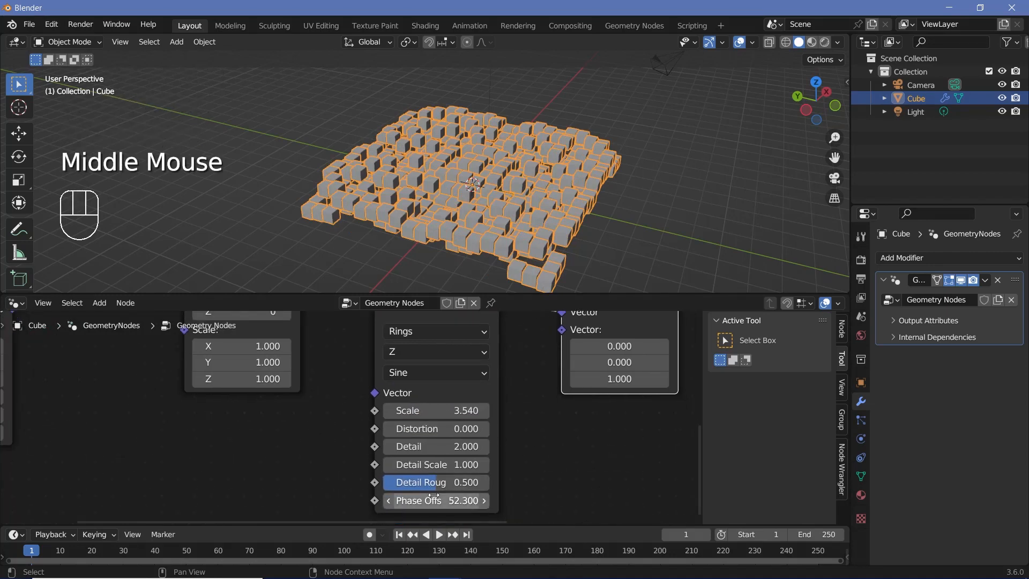
left_click_drag(434, 495, 564, 496)
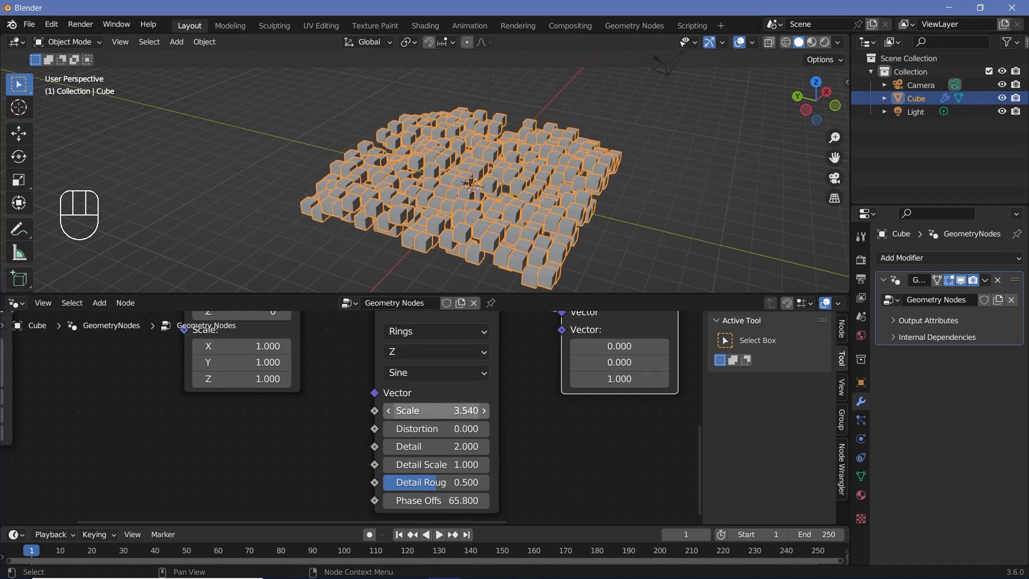
mouse_move(437, 411)
left_mouse_down()
mouse_move(403, 411)
mouse_move(438, 410)
left_mouse_up()
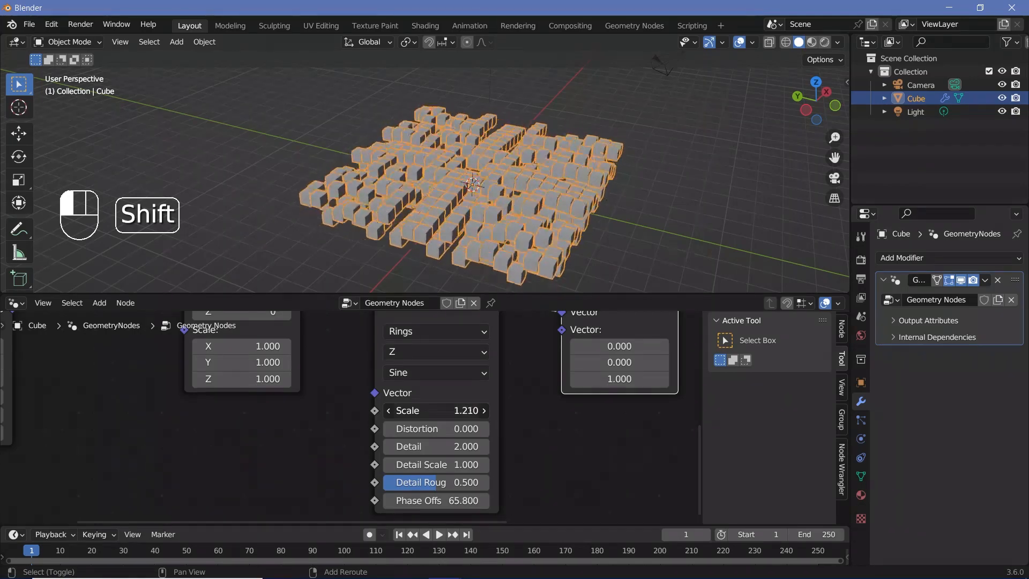
mouse_move(437, 410)
left_mouse_down("shift")
mouse_move(413, 410)
mouse_move(446, 410)
left_mouse_up("shift")
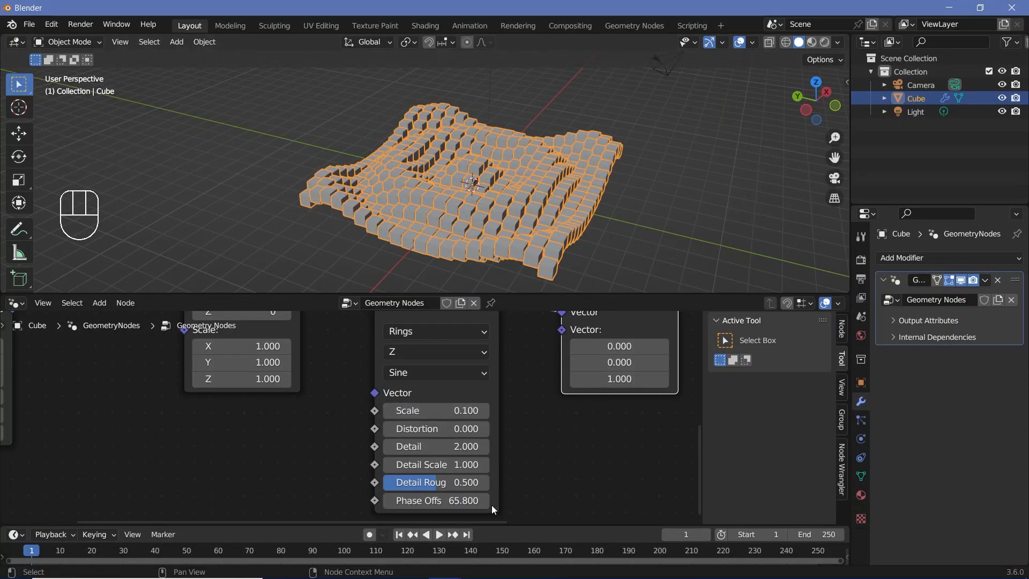
Raise the Wave Texture's Phase Offset to about 83.3 to move the rings across the cube grid.
left_click_drag(423, 497, 520, 496)
scroll(515, 424, "up", 4)
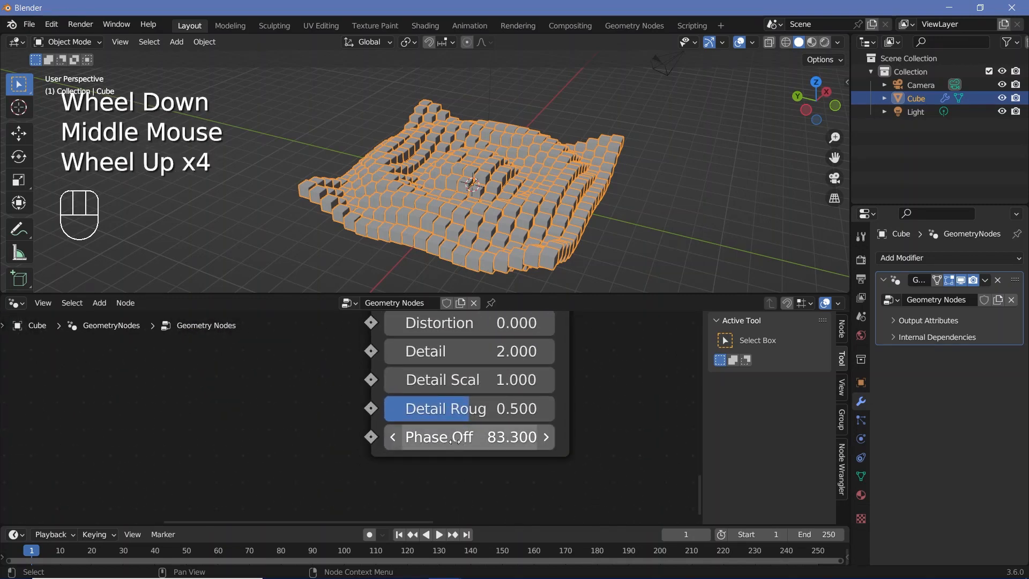
mouse_move(455, 440)
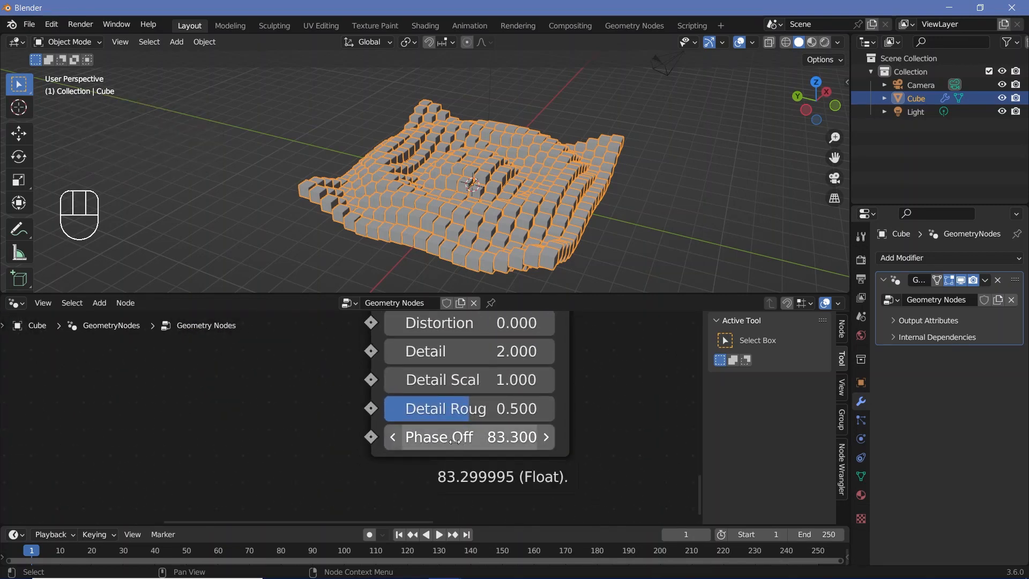
scroll(454, 440, "down", 3)
middle_click_drag(454, 444, 431, 439)
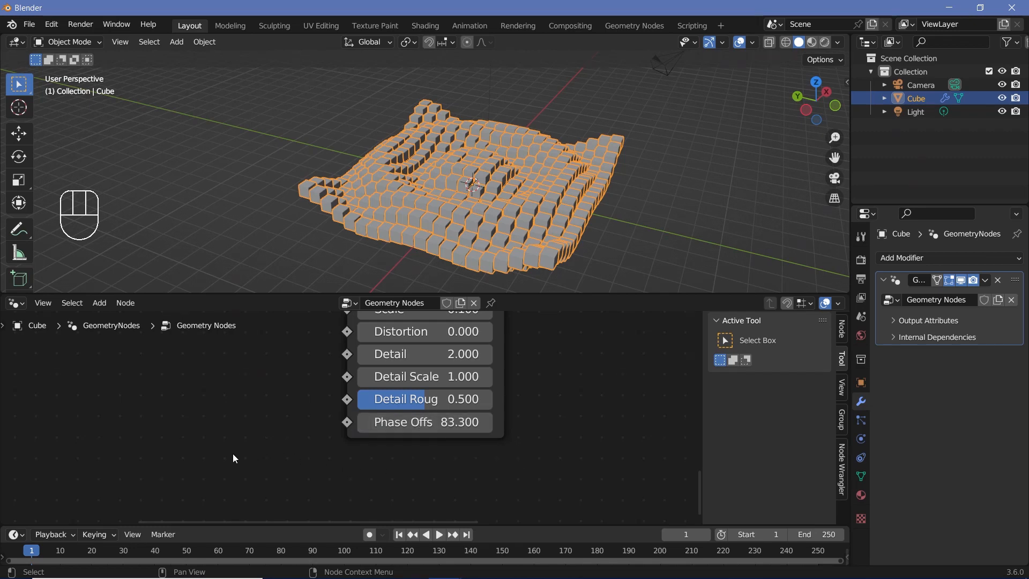
left_click(437, 445)
key("ctrl+z")
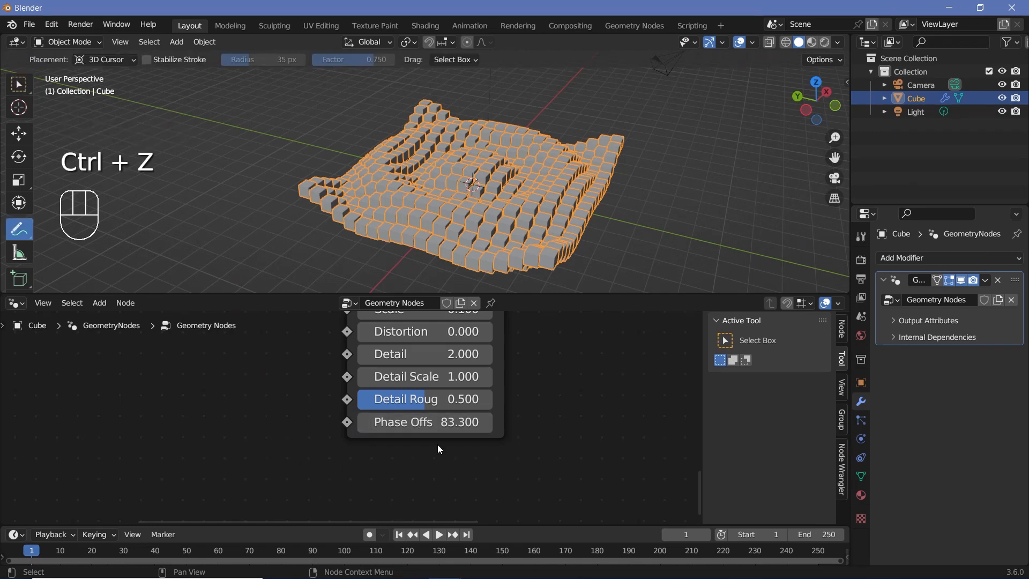
left_click(429, 422)
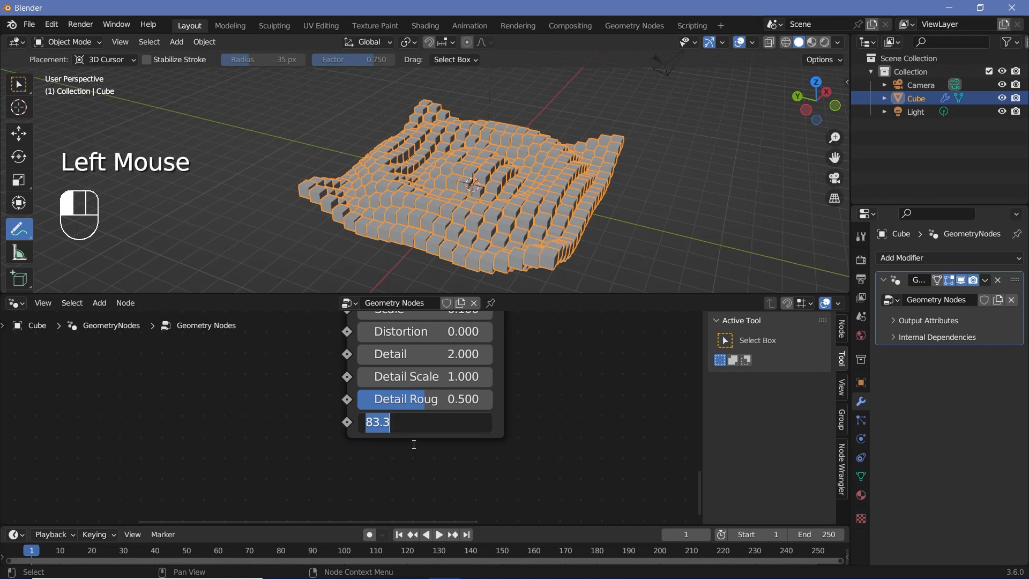
left_click(445, 476)
Increase the Wave Texture's Phase Offset to about 97.
scroll(558, 426, "down", 2)
middle_click_drag(557, 426, 638, 239)
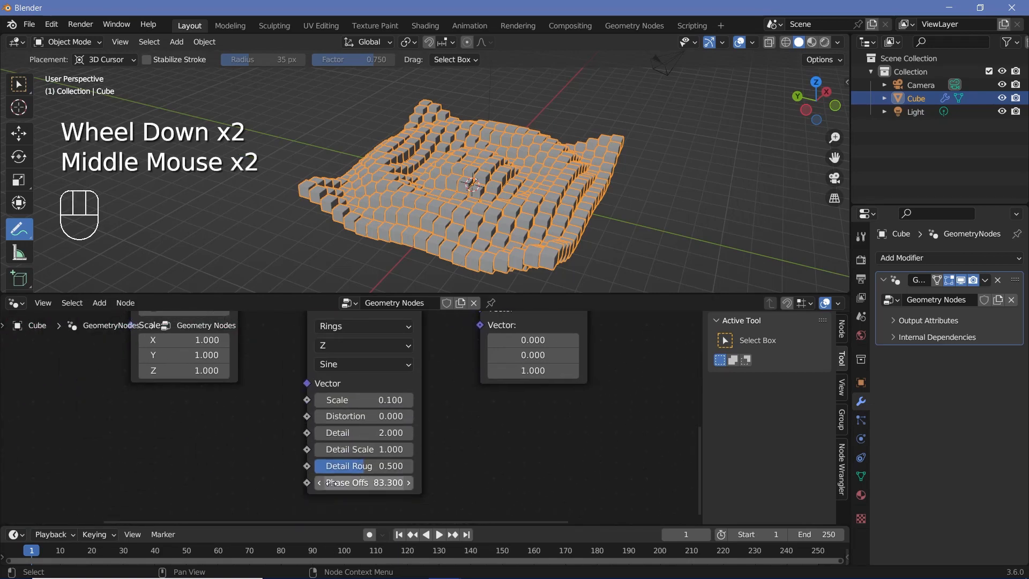
left_click_drag(365, 482, 432, 482)
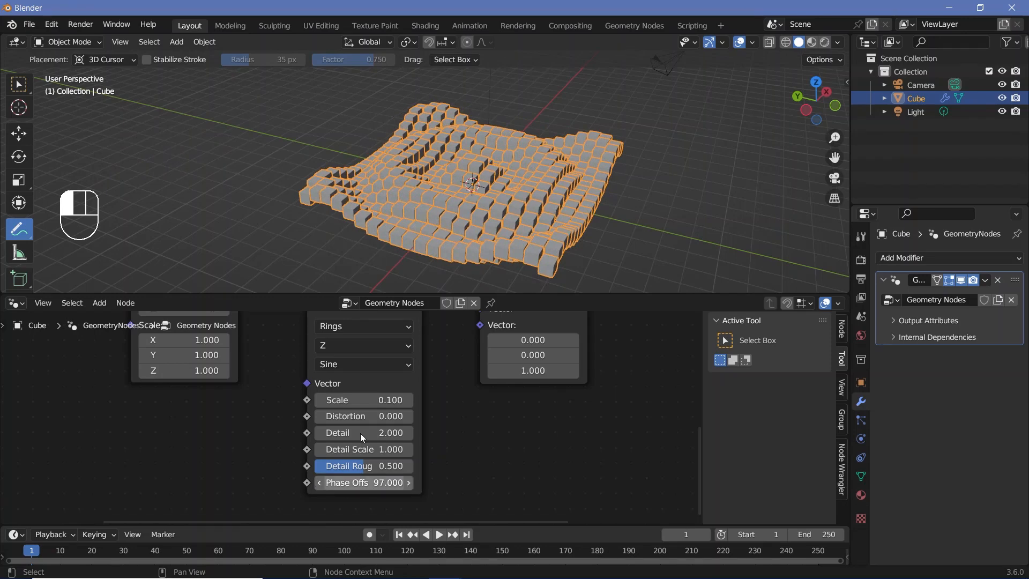
Move the Group Output node farther from Set Position to make room, and restore the viewport's Select Box tool.
scroll(599, 430, "down", 3)
middle_click_drag(599, 430, 600, 482)
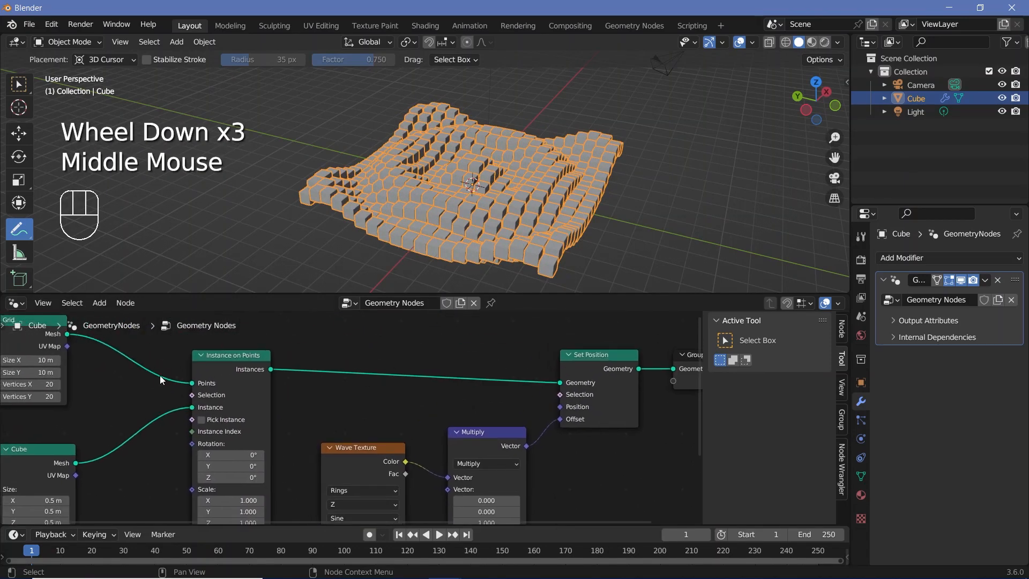
scroll(172, 391, "down", 2)
scroll(91, 407, "up", 1)
scroll(91, 408, "down", 1)
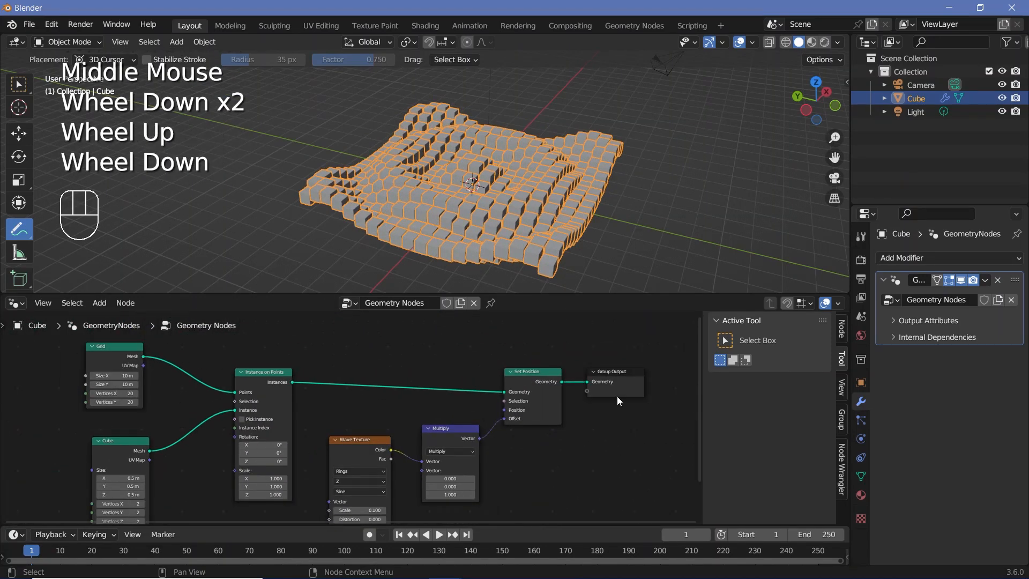
middle_click_drag(606, 404, 488, 445)
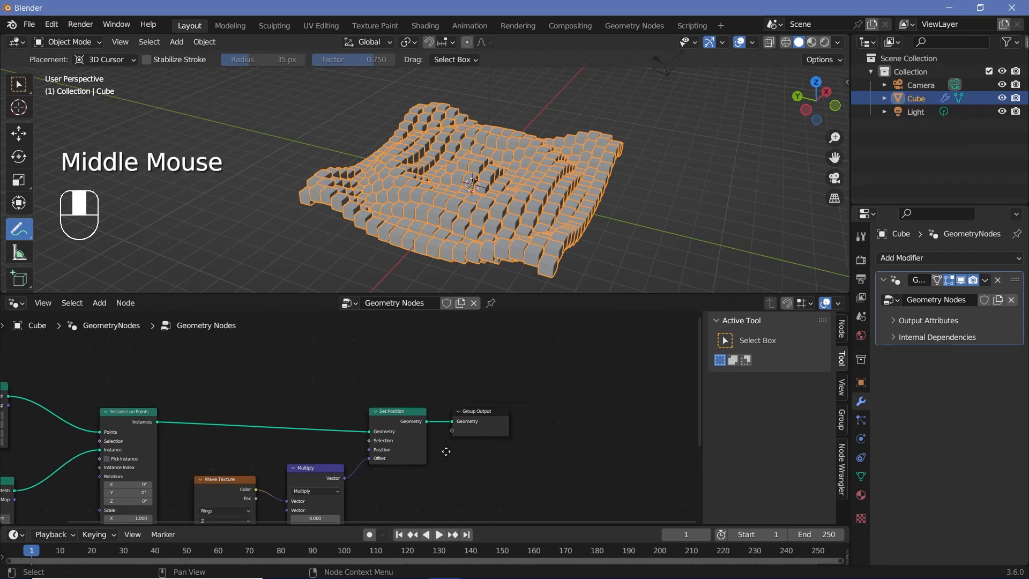
scroll(487, 443, "up", 2)
left_click_drag(536, 443, 659, 444)
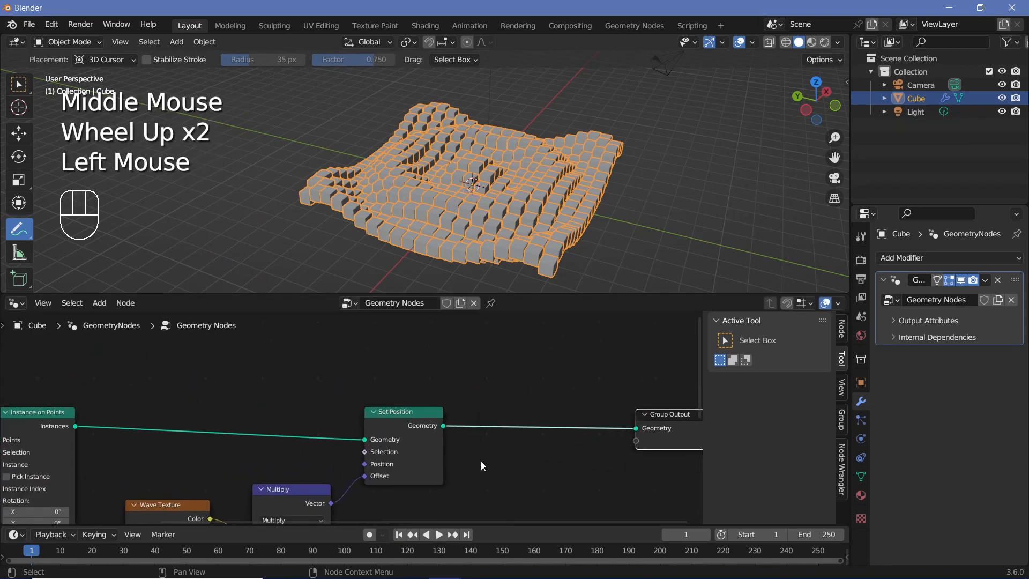
scroll(444, 415, "down", 1)
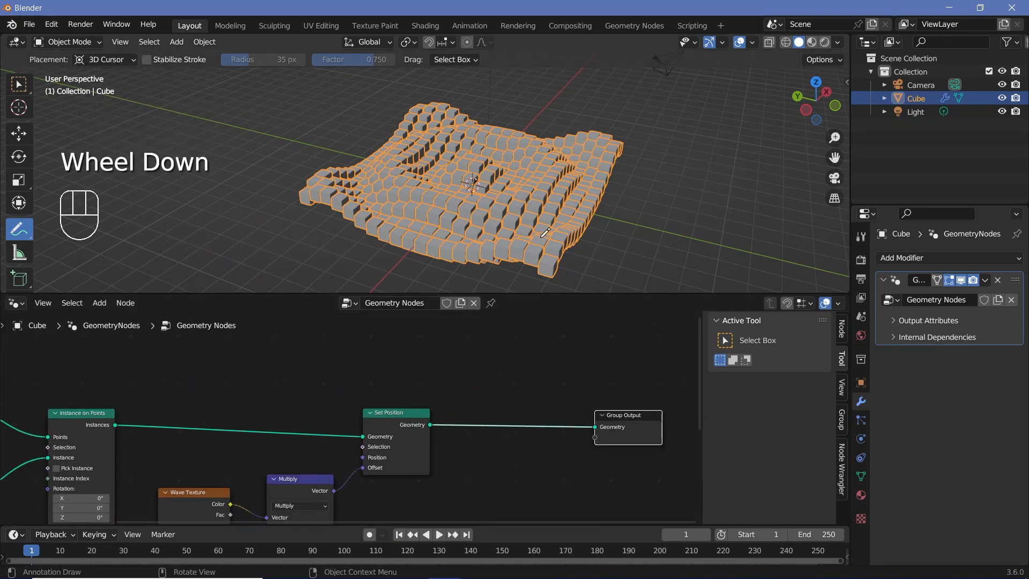
mouse_move(475, 444)
middle_mouse_down()
mouse_move(483, 423)
mouse_move(483, 441)
middle_mouse_up()
key("w")
Add a Set Material node and insert it on the link between Set Position and Group Output.
middle_click_drag(531, 414, 491, 442)
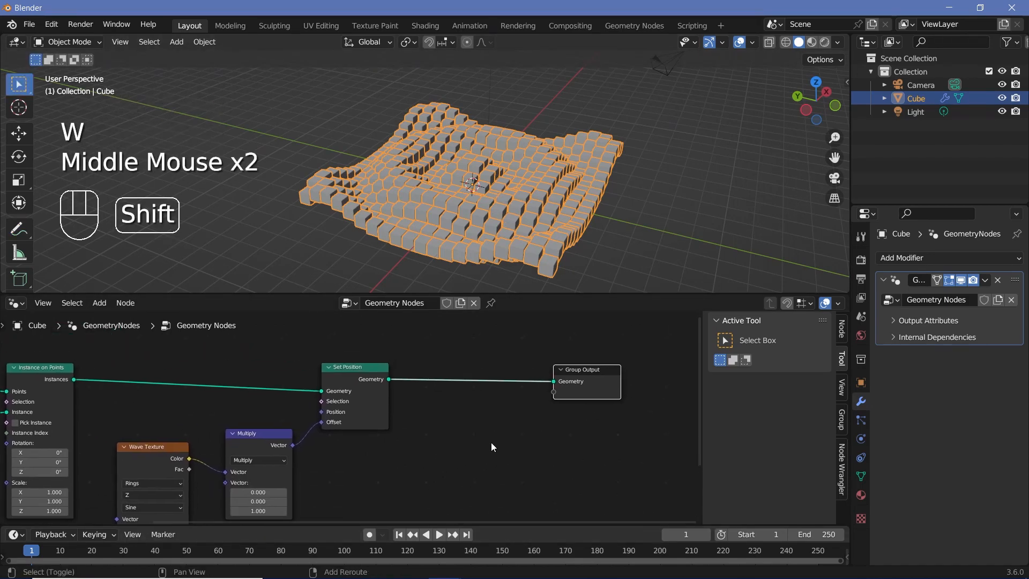
key("shift+a")
left_click(456, 295)
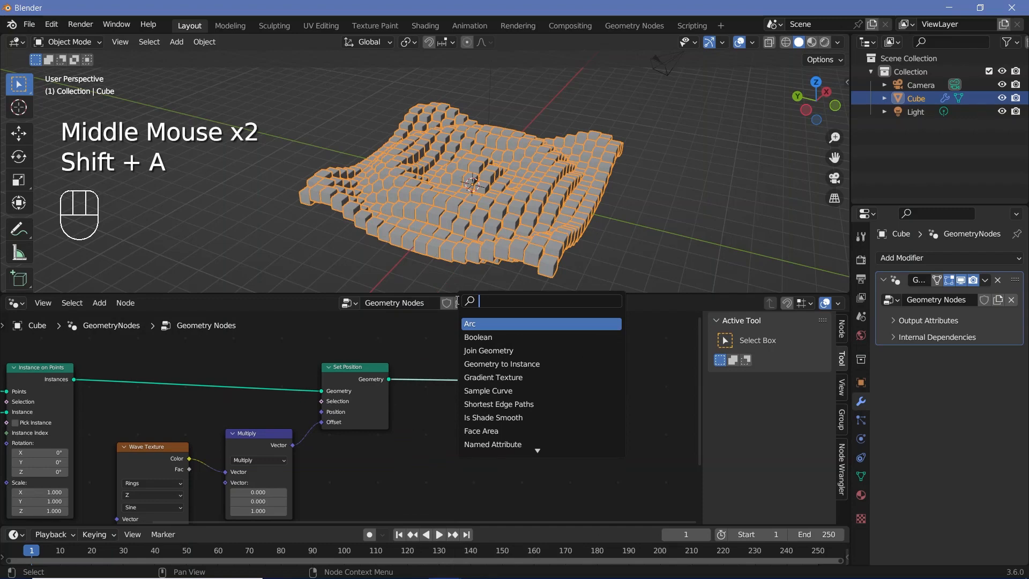
type("set naer")
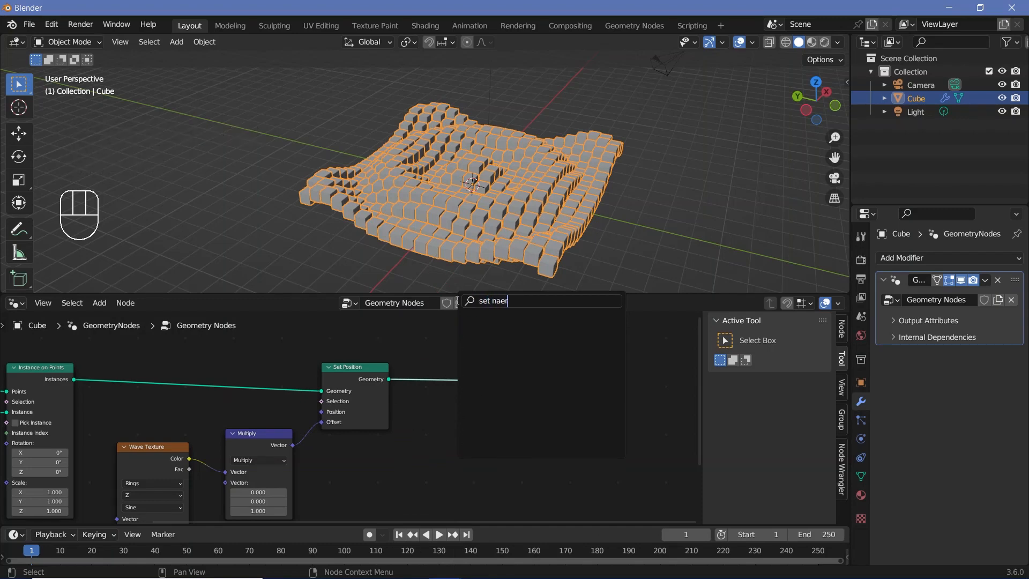
key("BackSpace")
key("BackSpace")
key("BackSpace")
key("BackSpace")
type("mat")
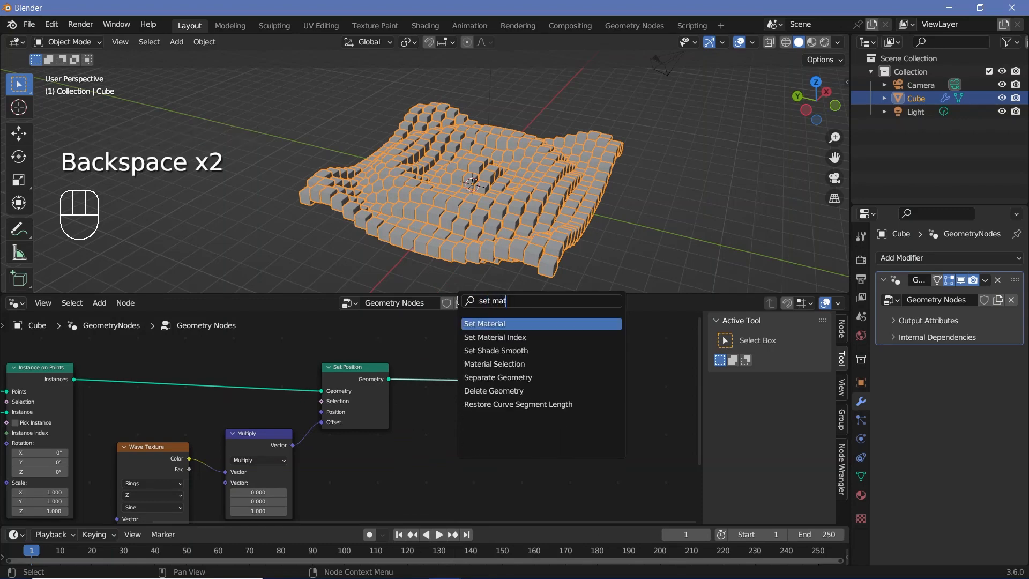
type("er")
key("Return")
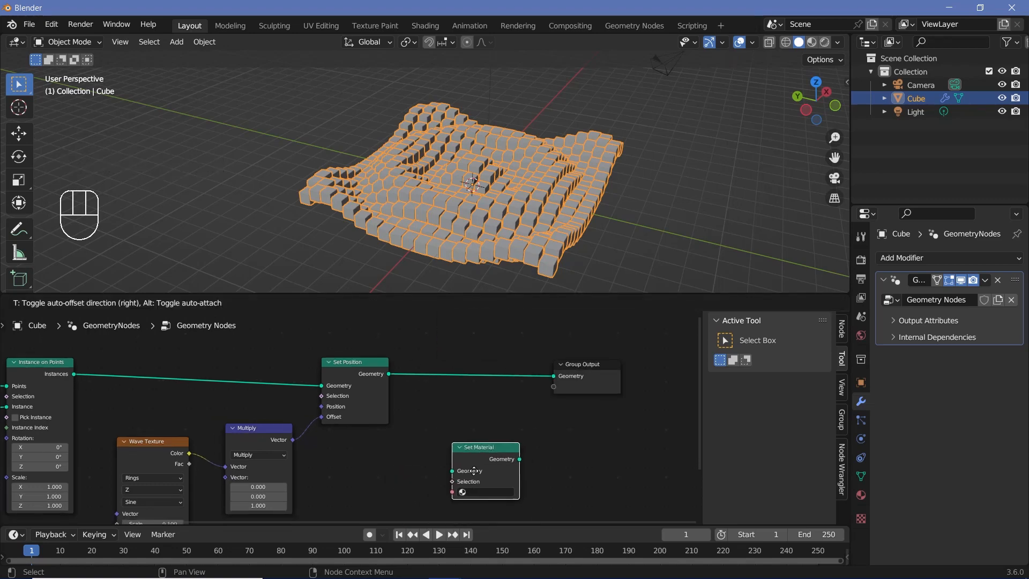
left_click(477, 450)
left_click_drag(477, 450, 499, 397)
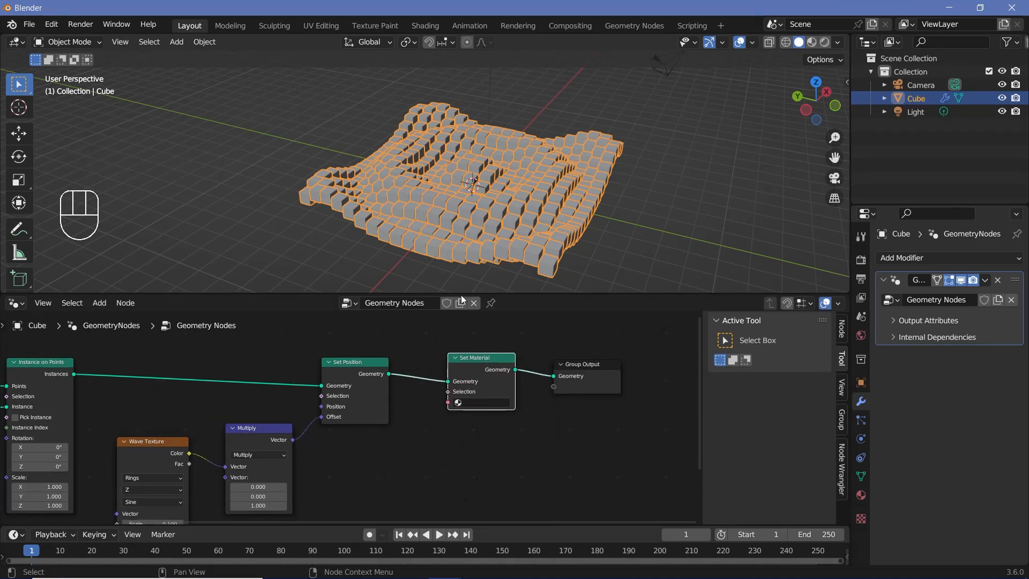
Add a Set Shade Smooth node between Set Material and Group Output, and view the cubes' shading.
scroll(452, 256, "up", 6)
middle_click_drag(451, 255, 517, 182, "shift")
scroll(494, 225, "up", 2)
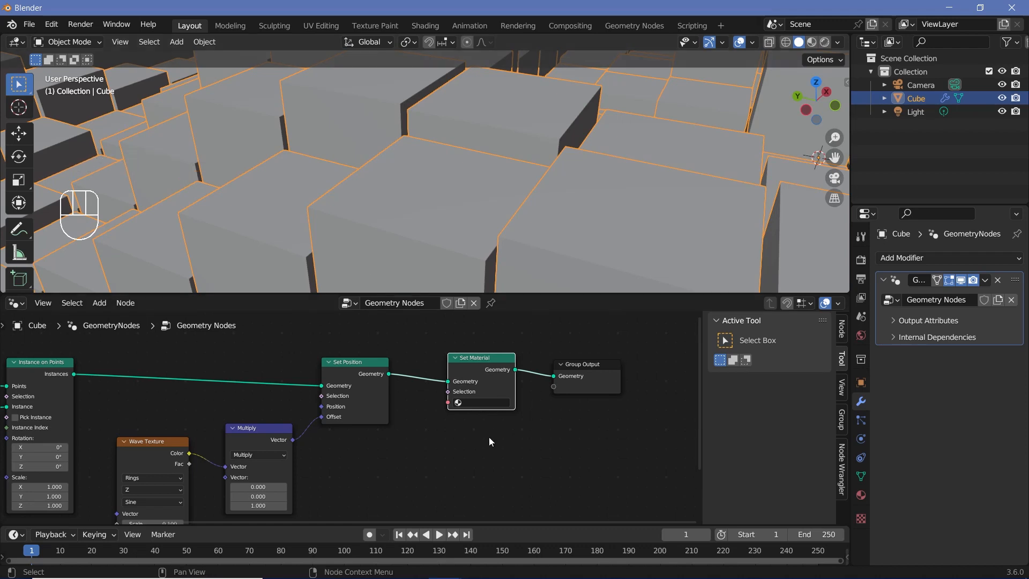
middle_click_drag(488, 436, 338, 458)
scroll(369, 429, "up", 2)
left_click(464, 404)
key("shift+a")
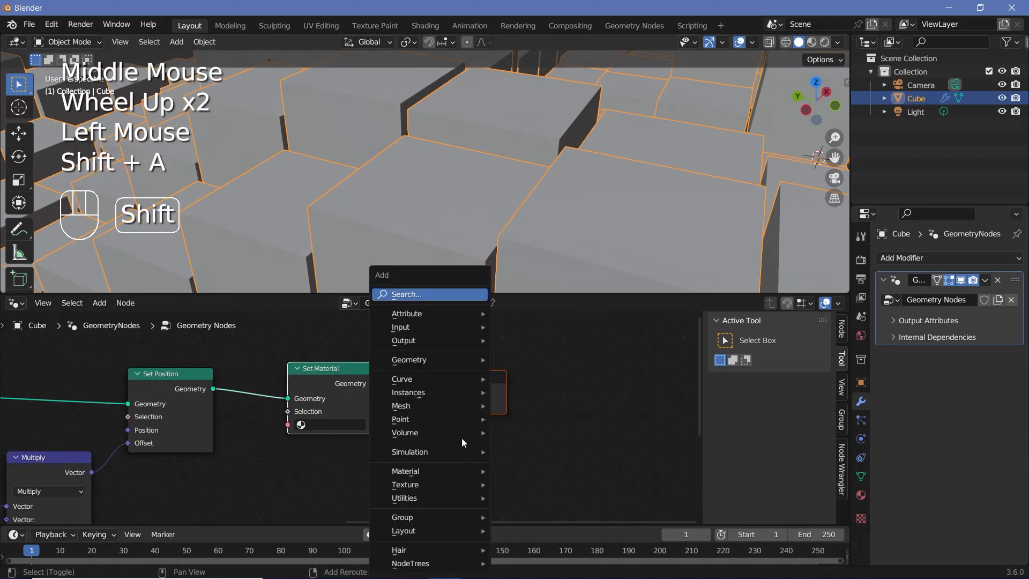
mouse_move(427, 293)
type("set shade")
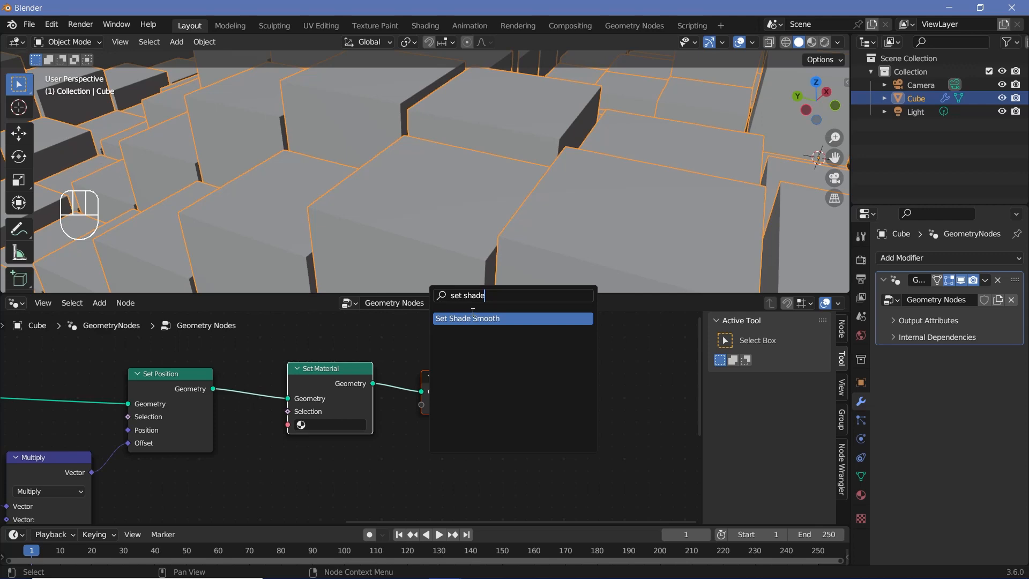
key("Return")
left_click(466, 373)
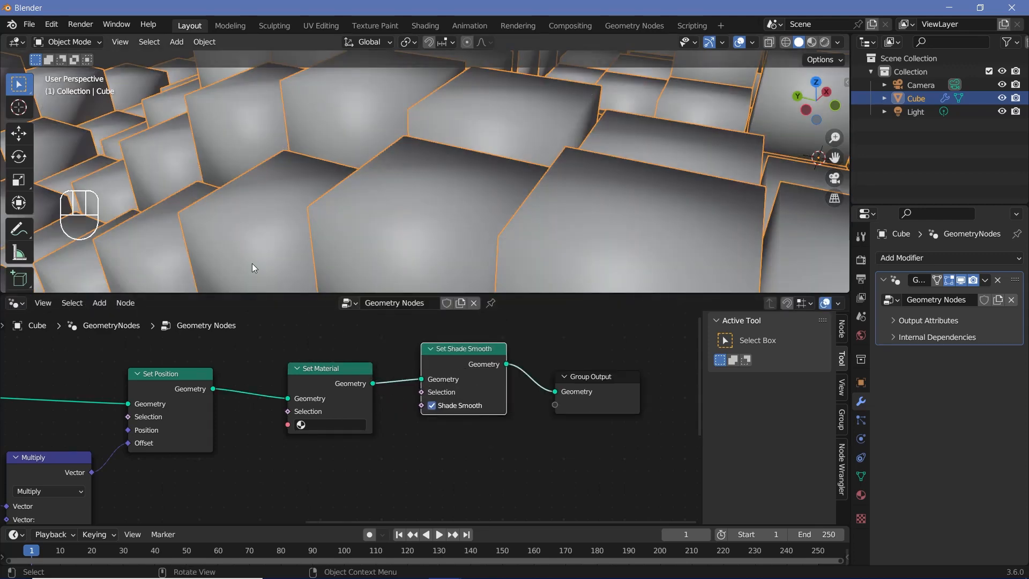
scroll(236, 236, "down", 2)
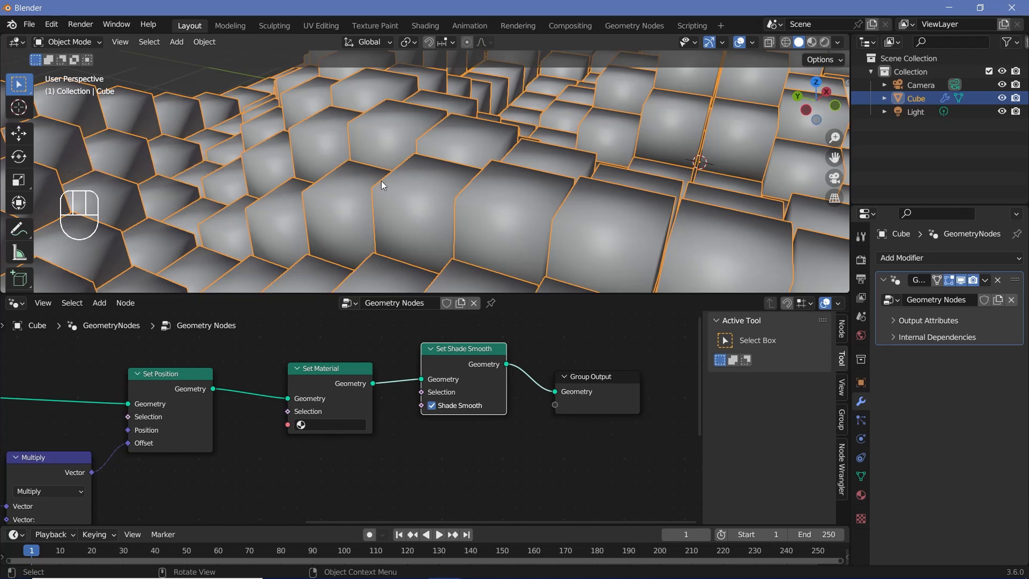
scroll(505, 195, "down", 3)
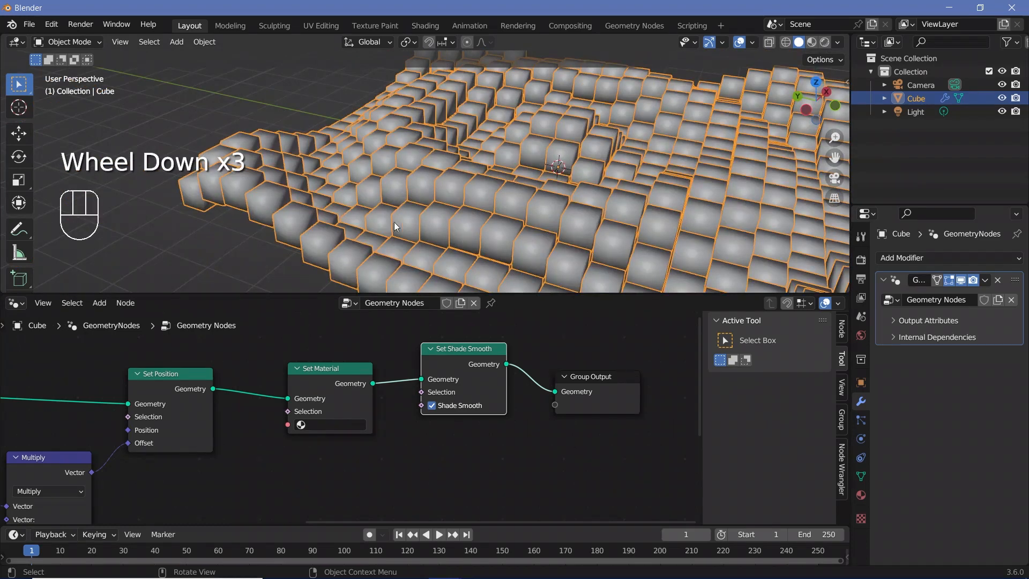
Check which materials the Set Material node offers, and show the cube's material properties.
middle_click_drag(377, 446, 472, 443)
scroll(472, 442, "up", 3)
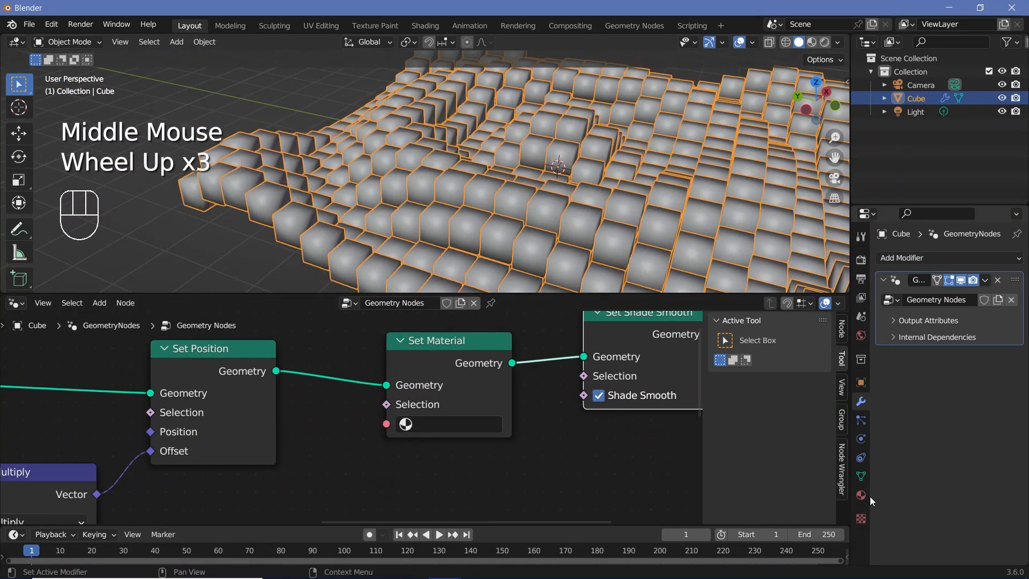
left_click(491, 420)
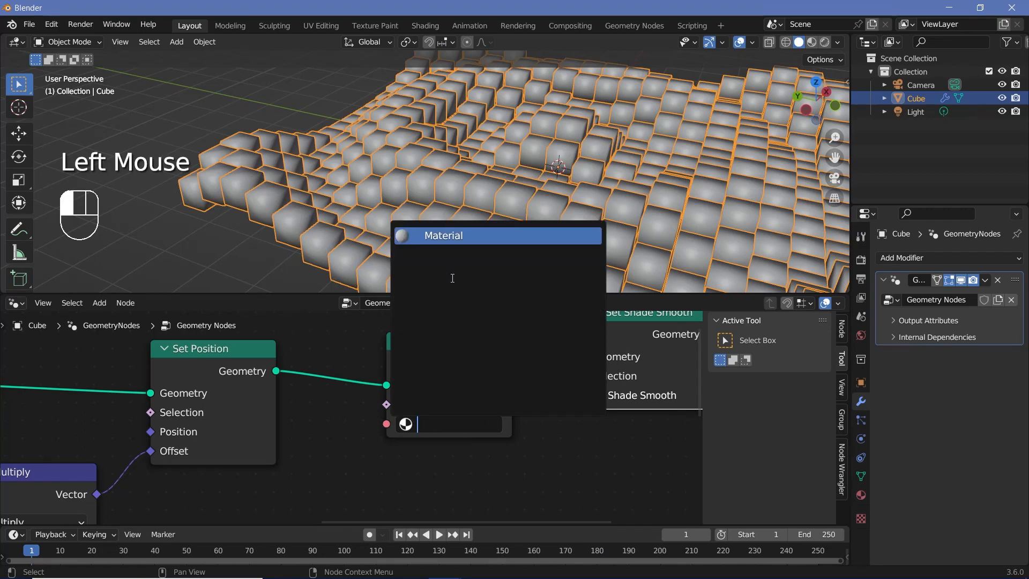
left_click(859, 497)
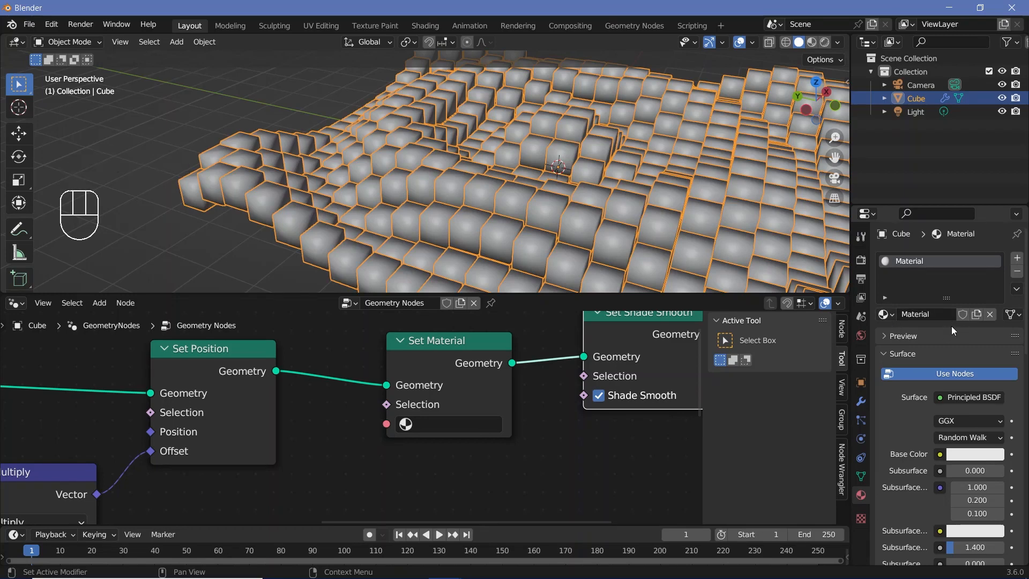
Add a second material slot with a new material to the cube, and remove that slot again.
left_click(1018, 259)
left_click(922, 275)
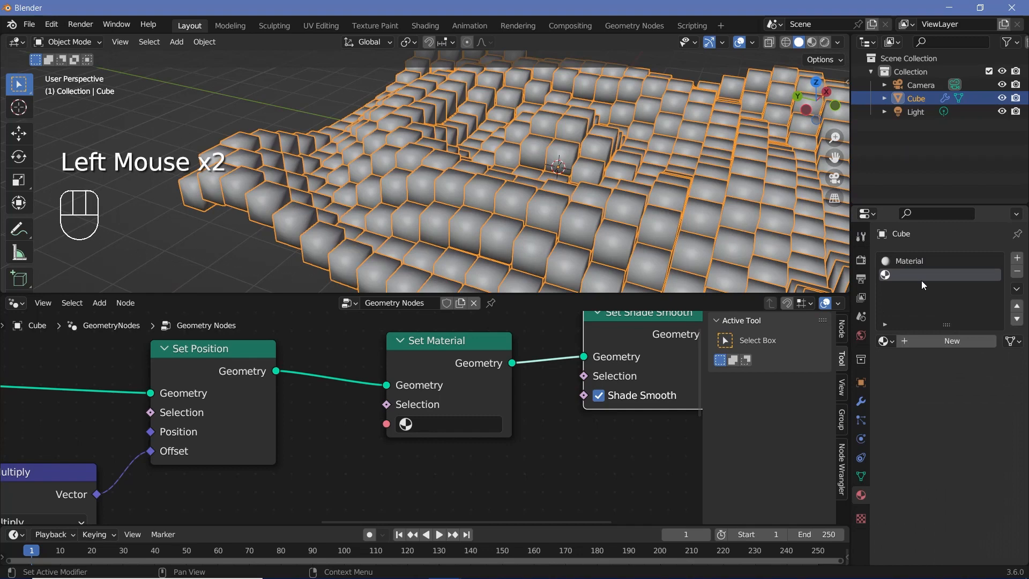
left_click(943, 340)
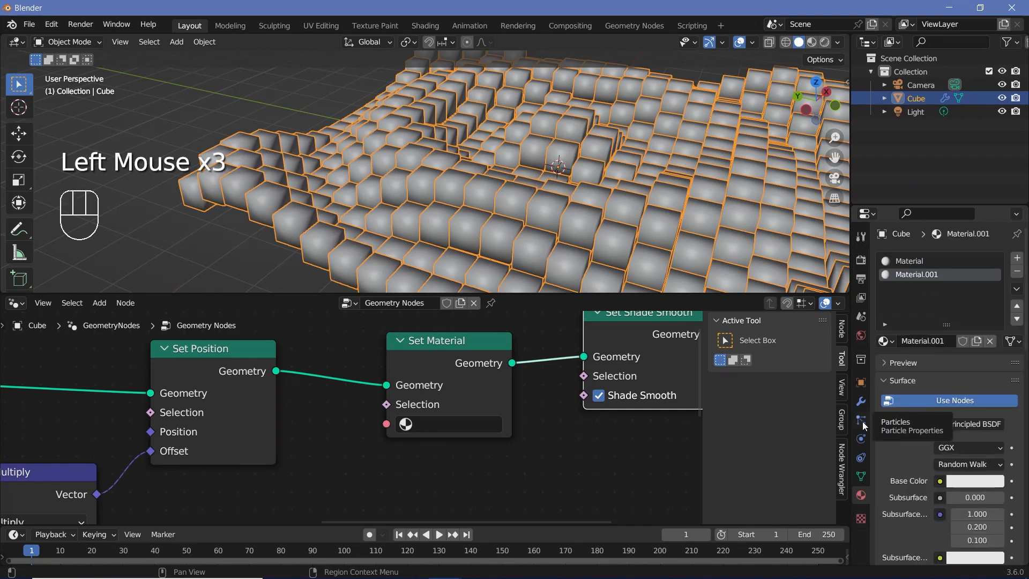
left_click(935, 276)
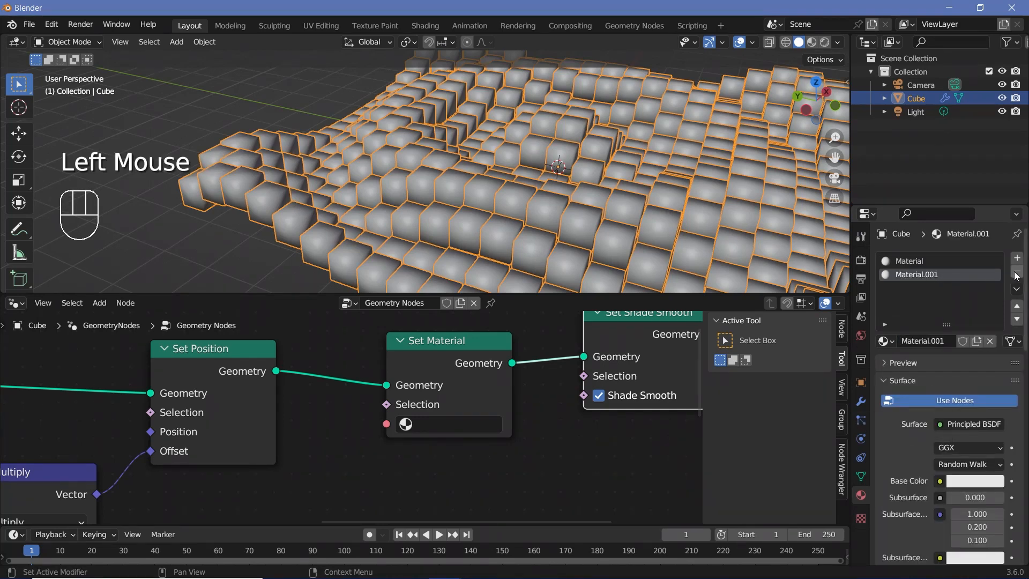
left_click(1017, 271)
Rename the cube's material to Tiles.
left_click(918, 316)
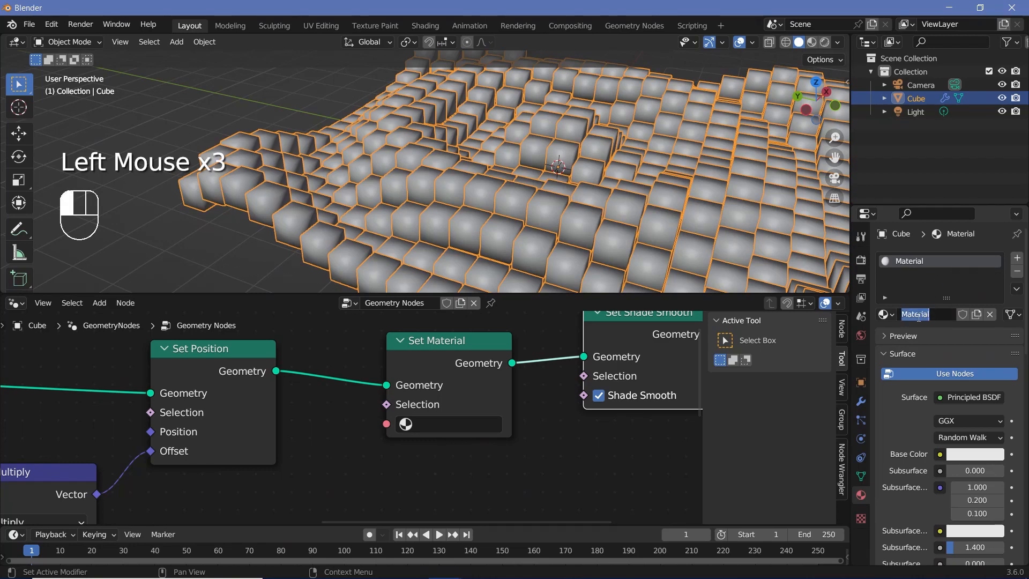
type("Tiles")
key("Return")
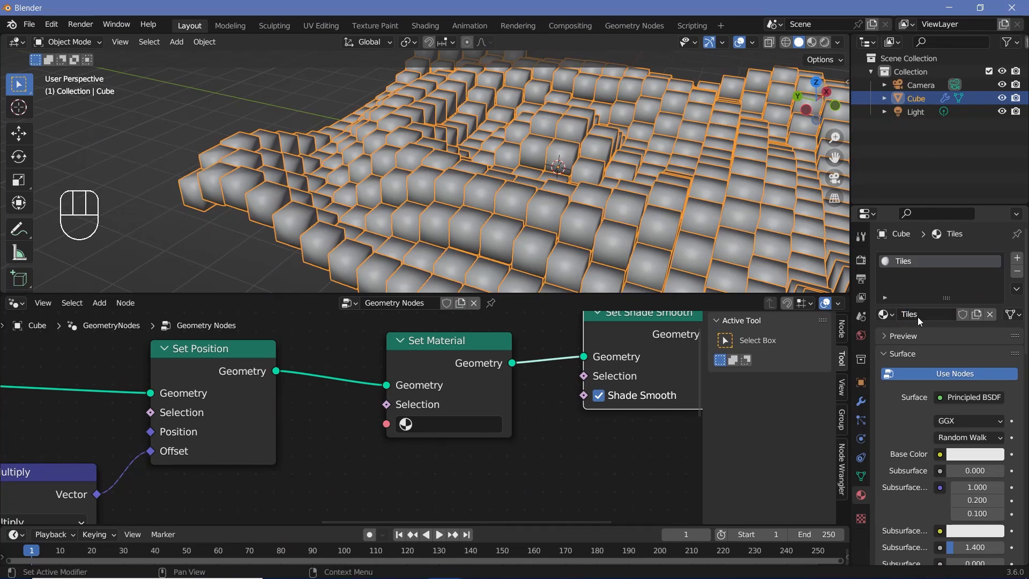
Assign the Tiles material in the Set Material node, and move the Set Shade Smooth node closer to it.
left_click(470, 377)
left_click(448, 425)
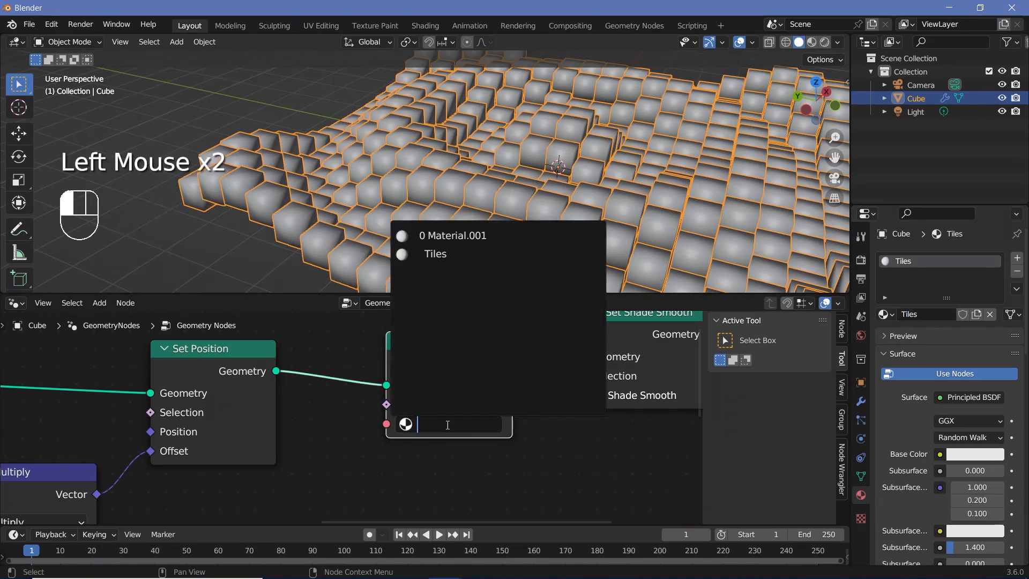
left_click(433, 254)
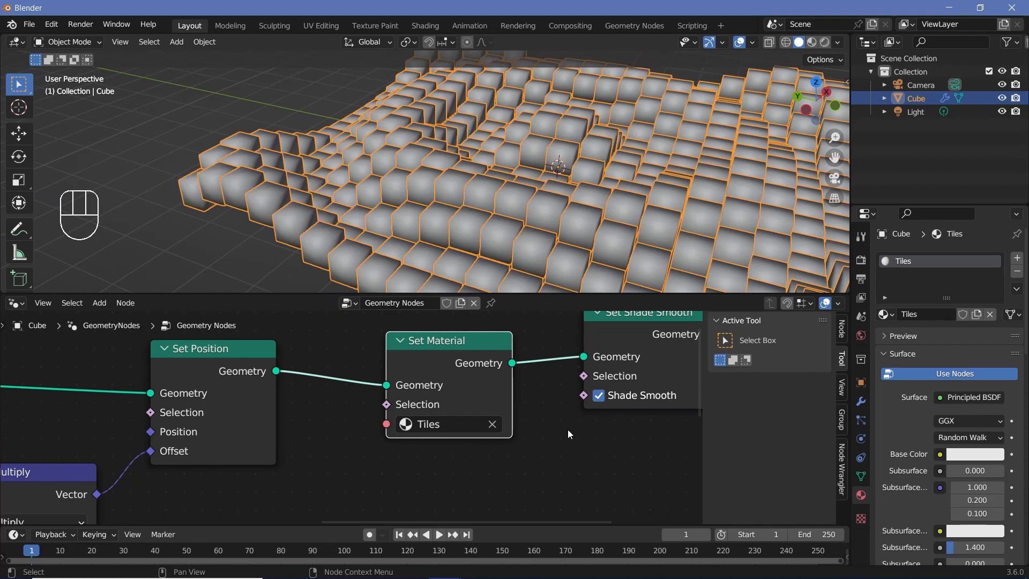
left_click_drag(648, 330, 615, 359)
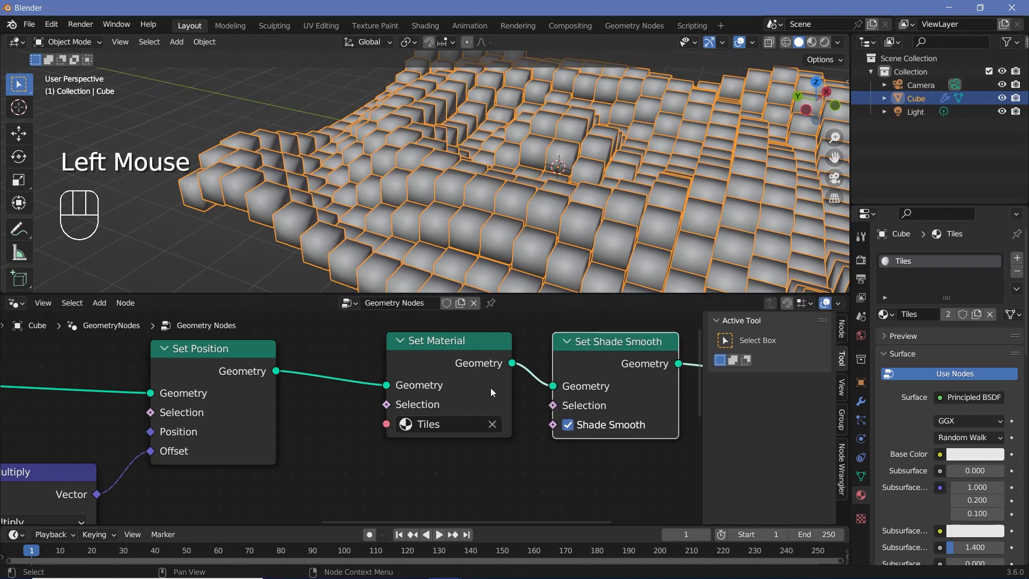
Add a Bevel modifier below the Geometry Nodes modifier on the Cube object, and inspect the cubes' edges.
middle_click_drag(576, 229, 400, 226, "shift")
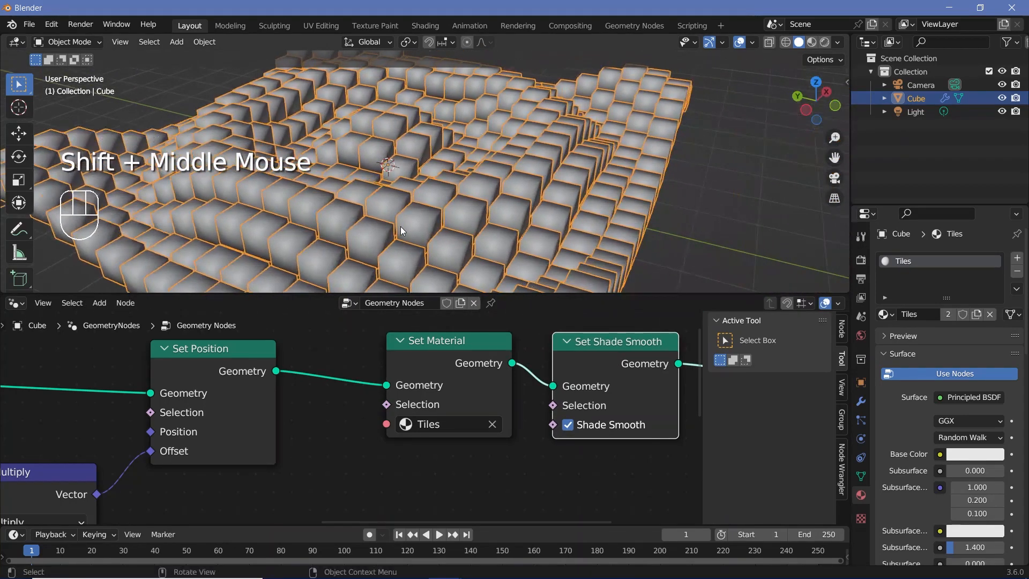
scroll(426, 240, "up", 3)
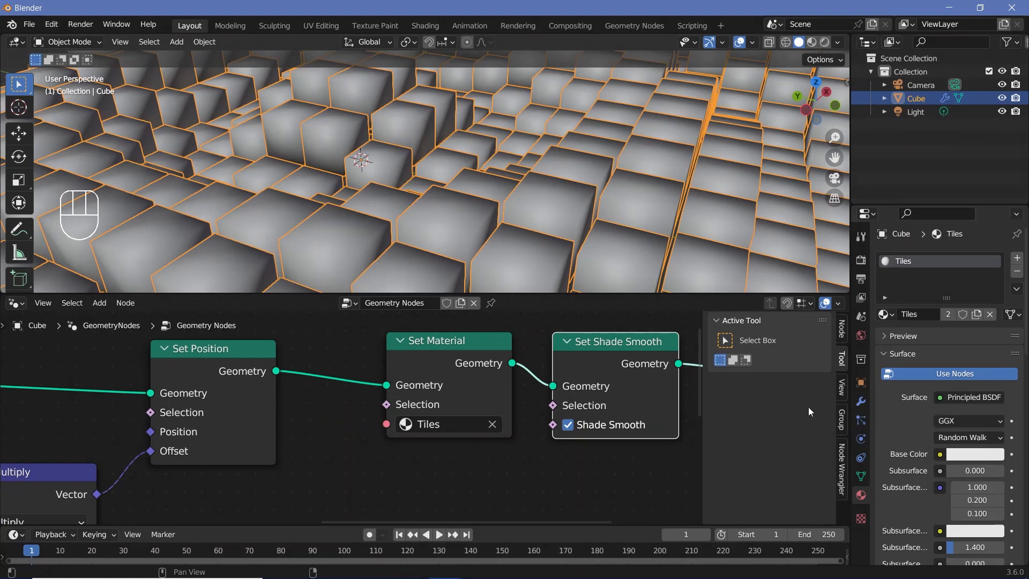
left_click(860, 402)
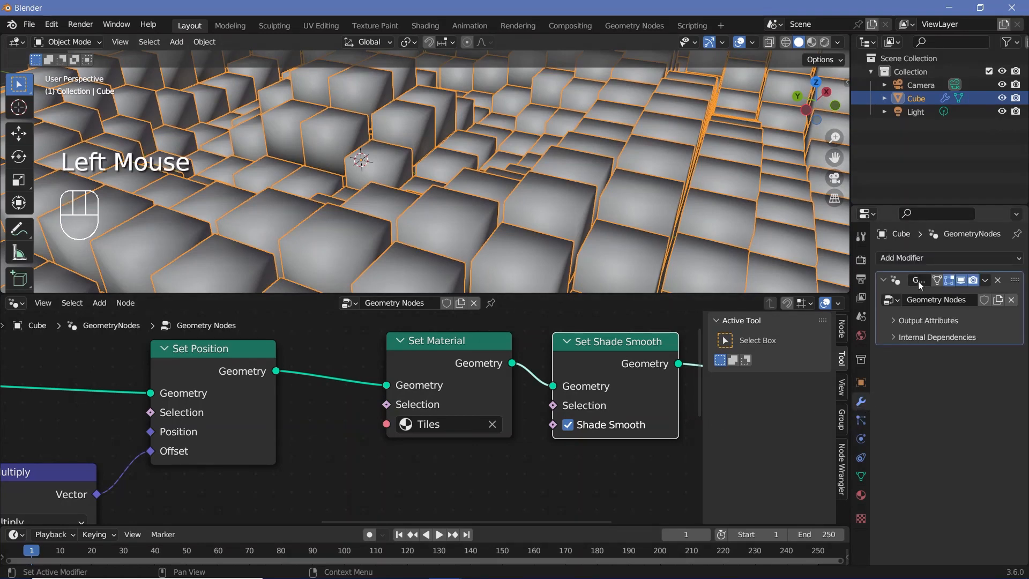
left_click(918, 261)
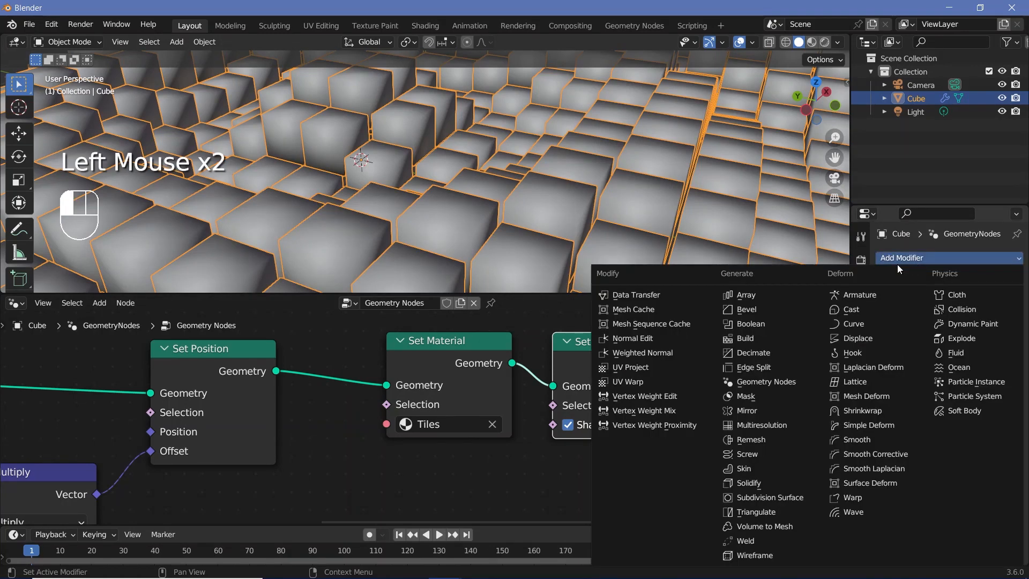
left_click(756, 314)
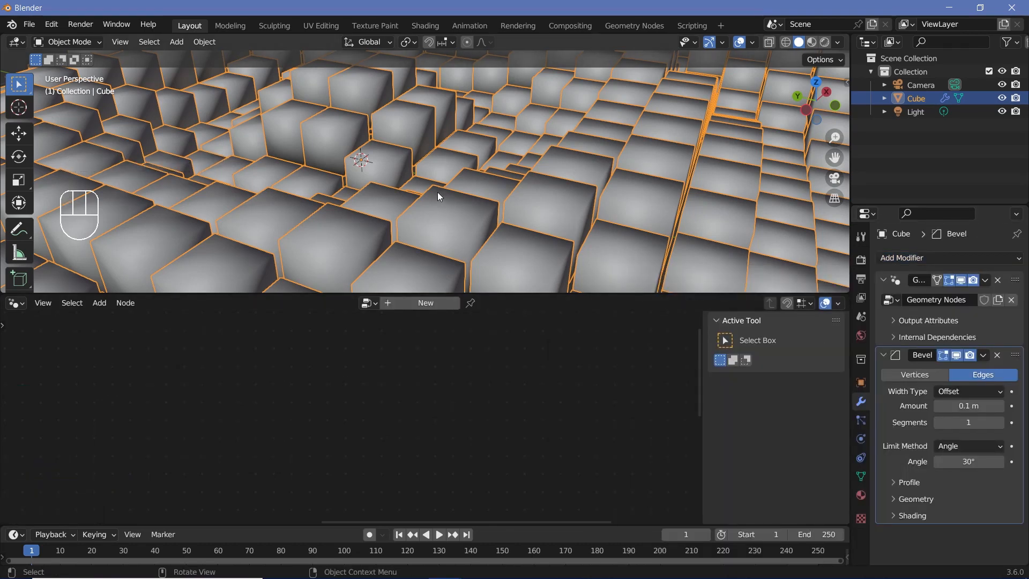
scroll(461, 164, "down", 3)
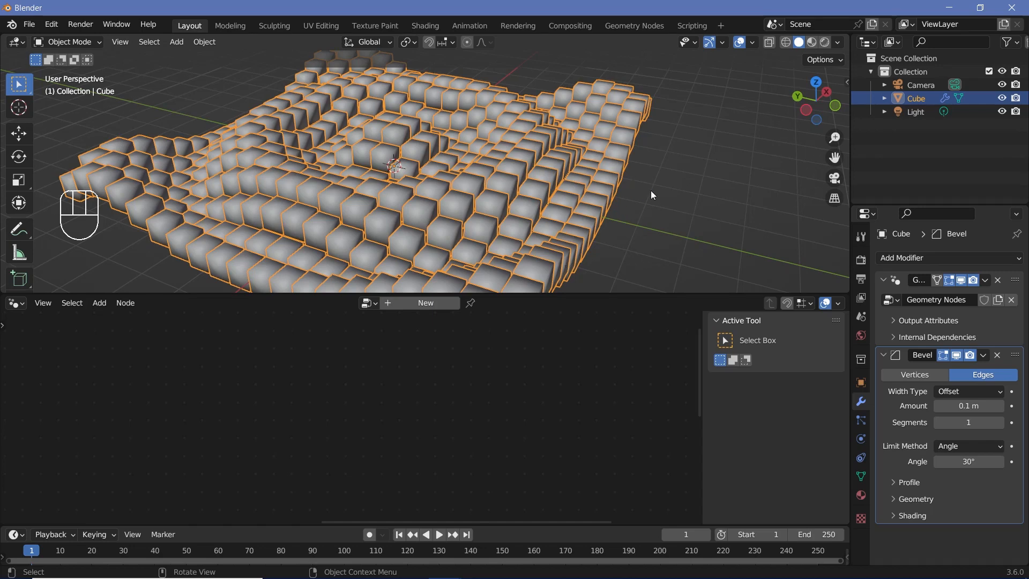
scroll(620, 210, "up", 2)
middle_click_drag(620, 210, 557, 165, "shift")
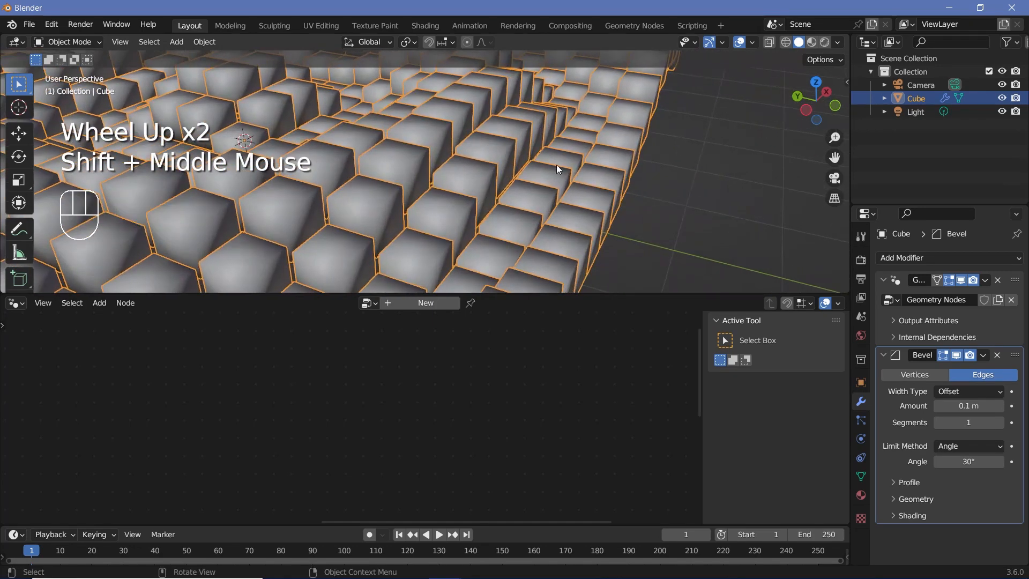
left_click(427, 137)
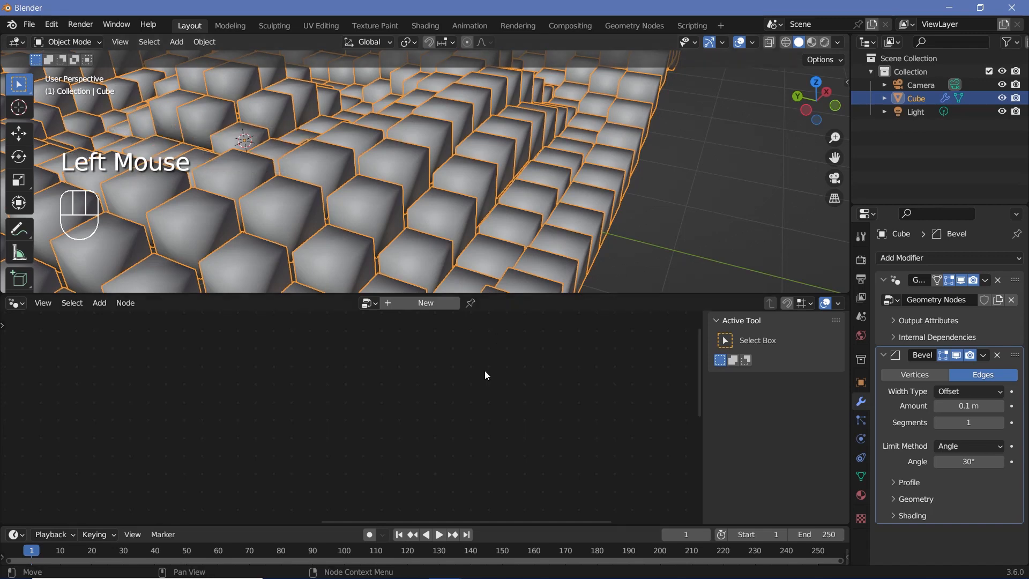
scroll(364, 396, "down", 2)
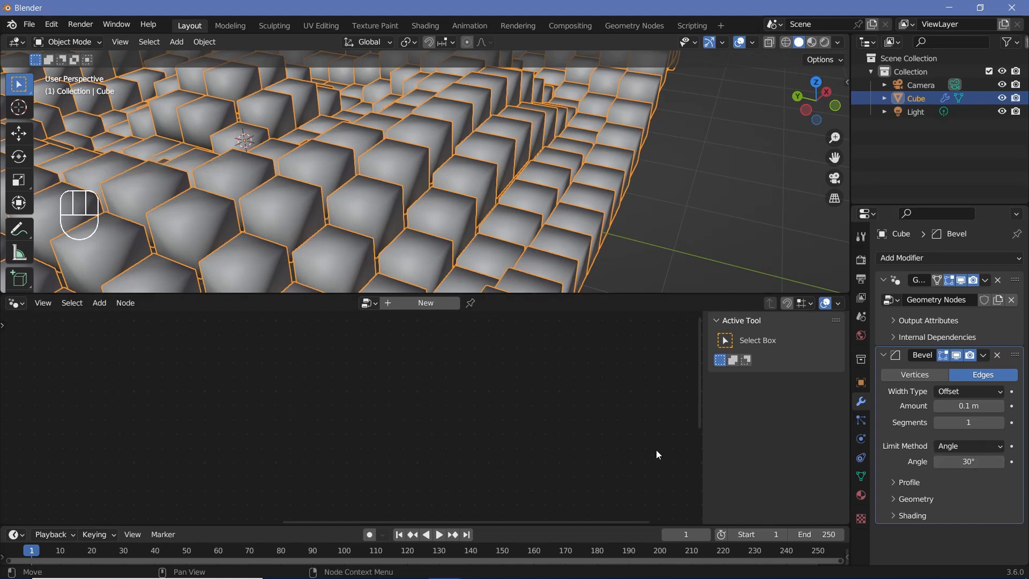
Reselect the Geometry Nodes modifier and insert a Realize Instances node between Set Position and Set Material.
left_click(895, 286)
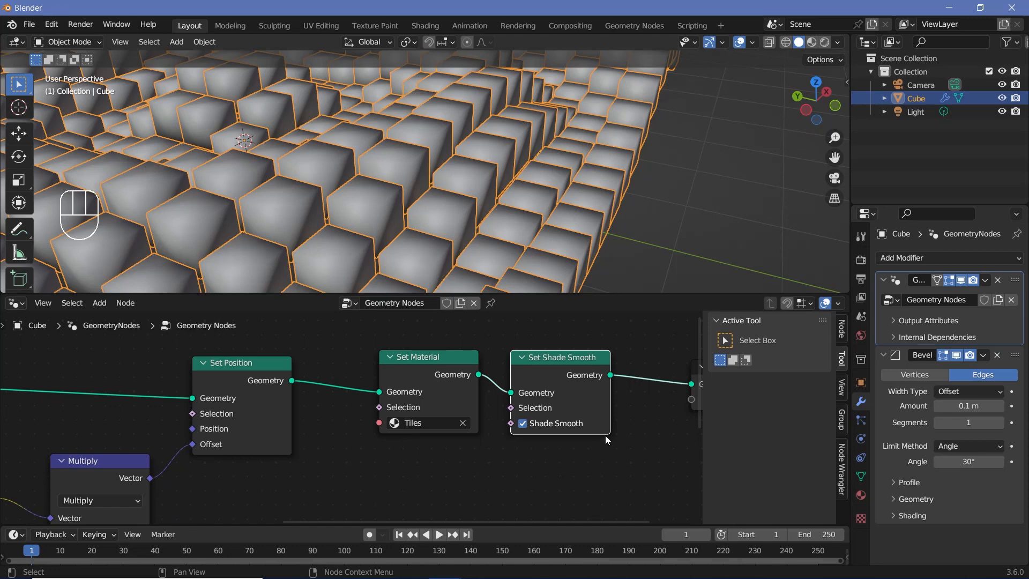
middle_click_drag(545, 458, 418, 451)
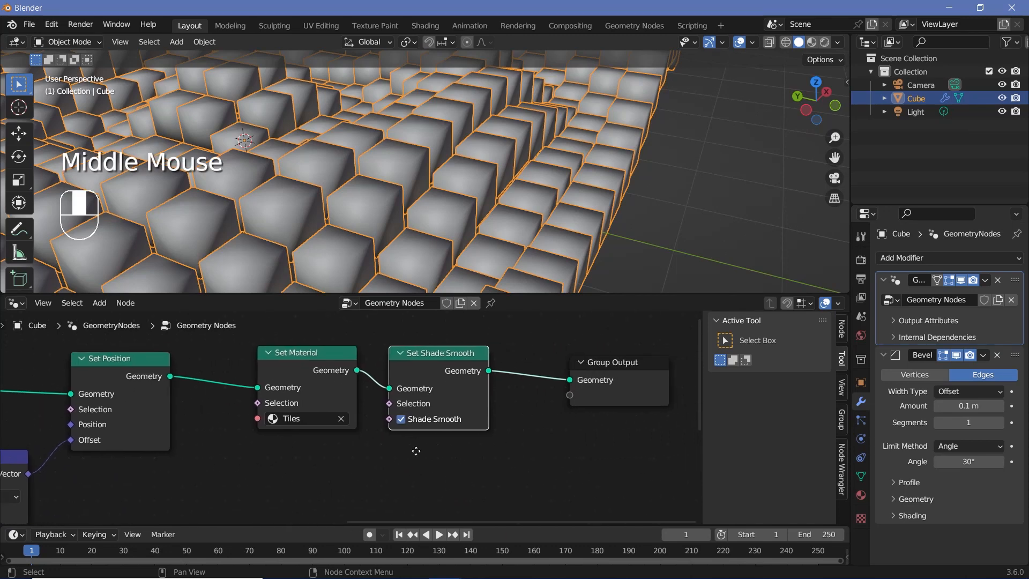
middle_click_drag(307, 466, 459, 442)
key("shift+a")
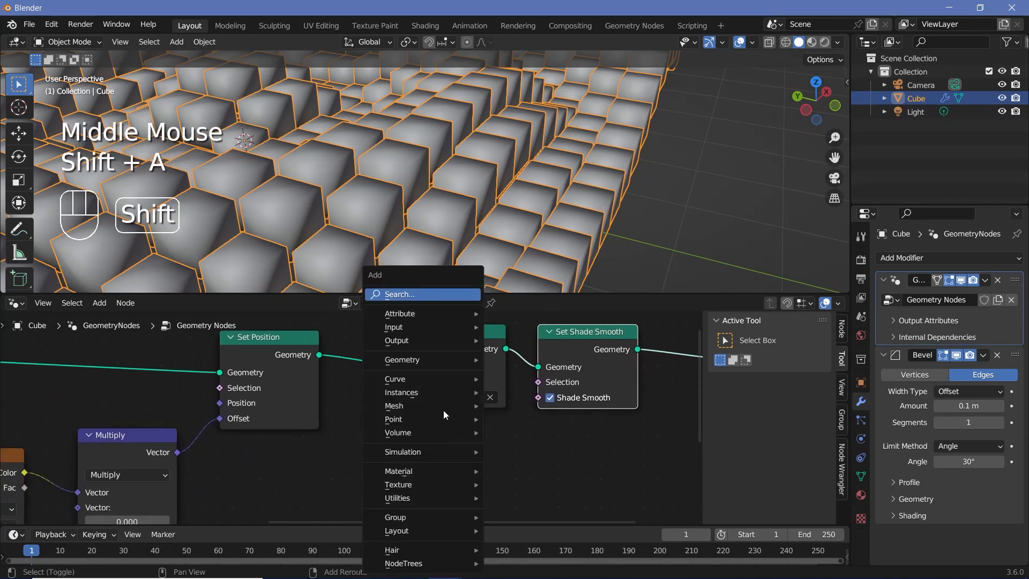
type("realis")
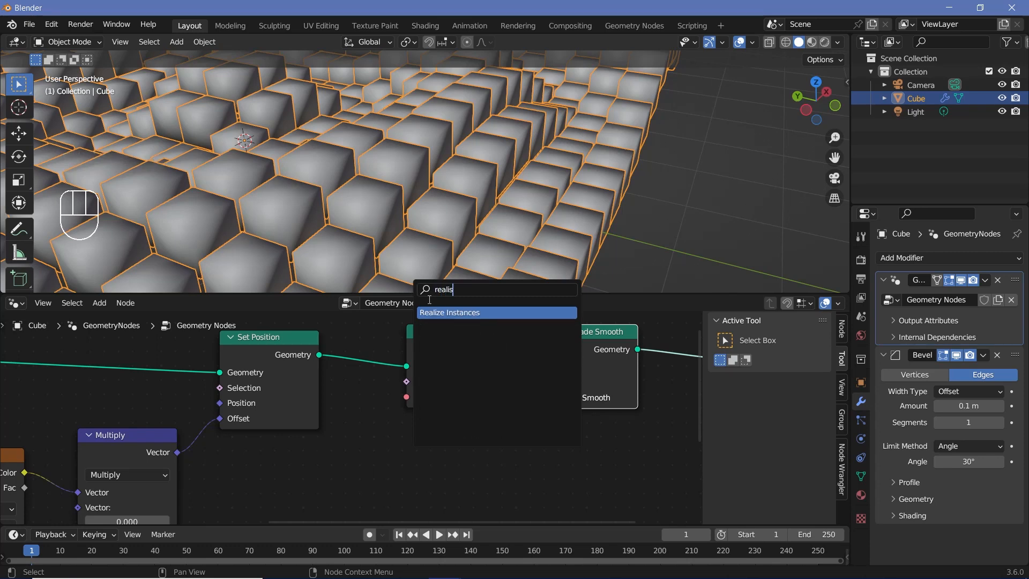
left_click(445, 312)
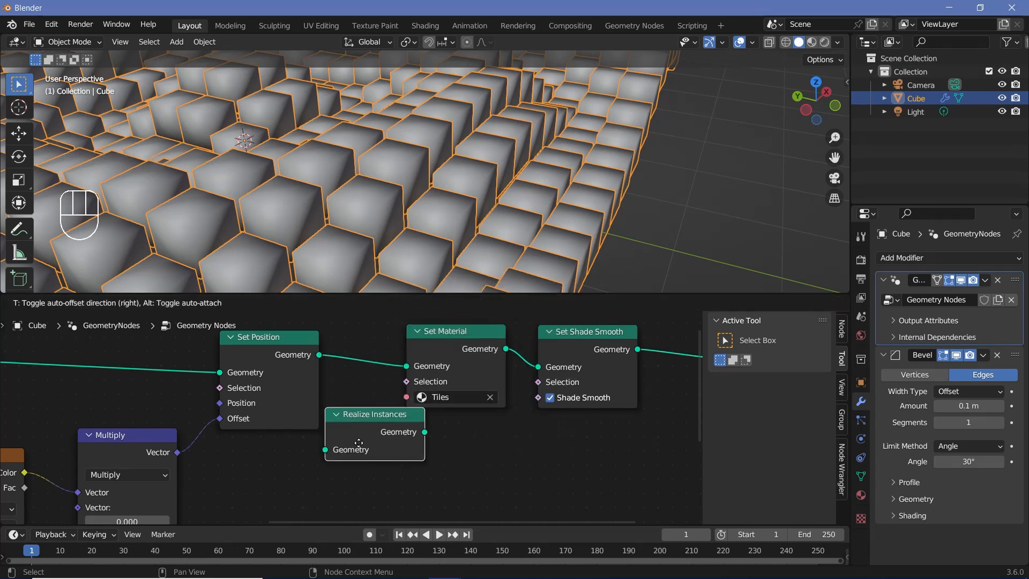
left_click(409, 380)
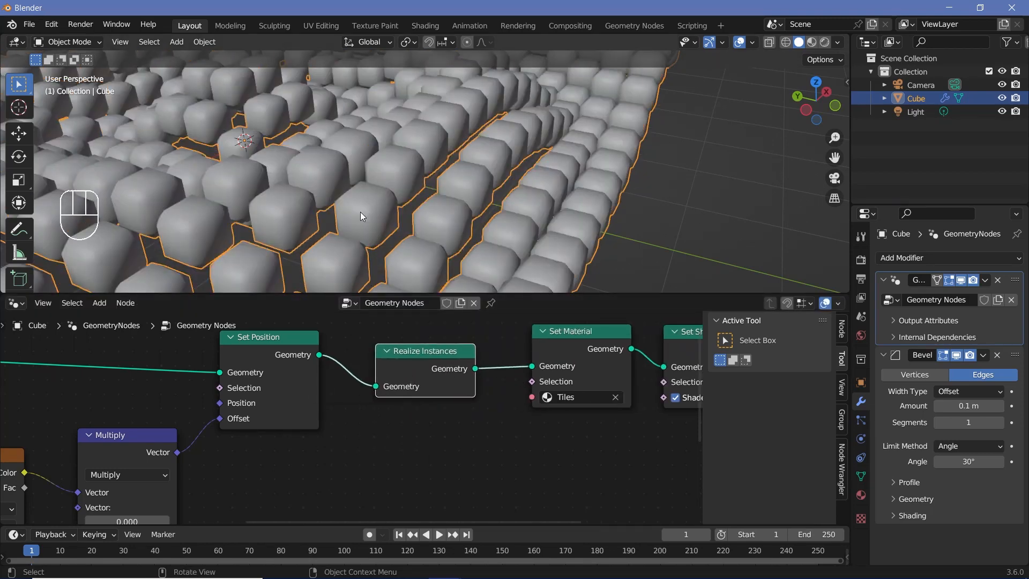
Set the Bevel modifier's amount to 0.02 m and its segments to 2, and view the edges up close.
left_click(967, 406)
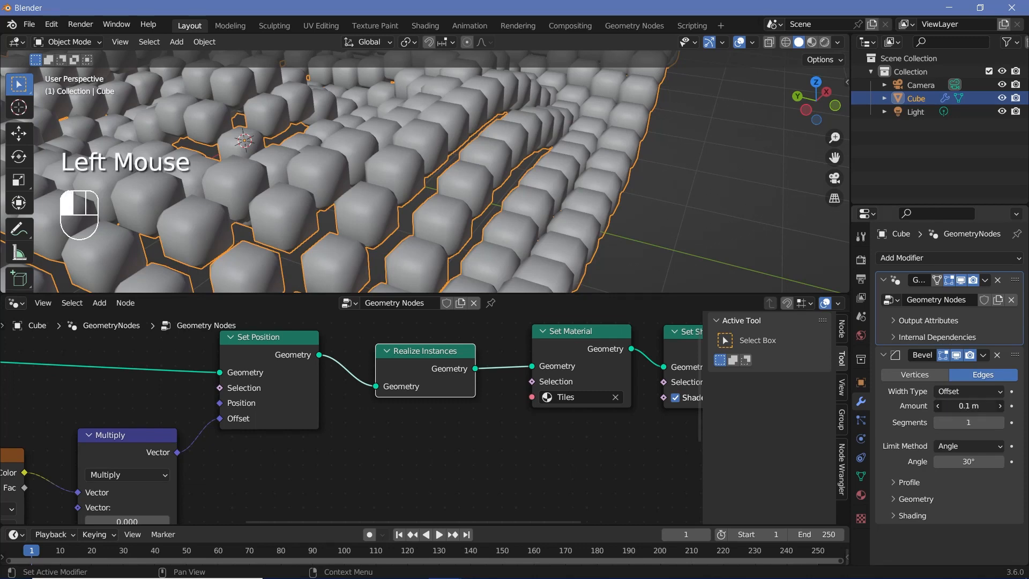
type("0.02")
key("Return")
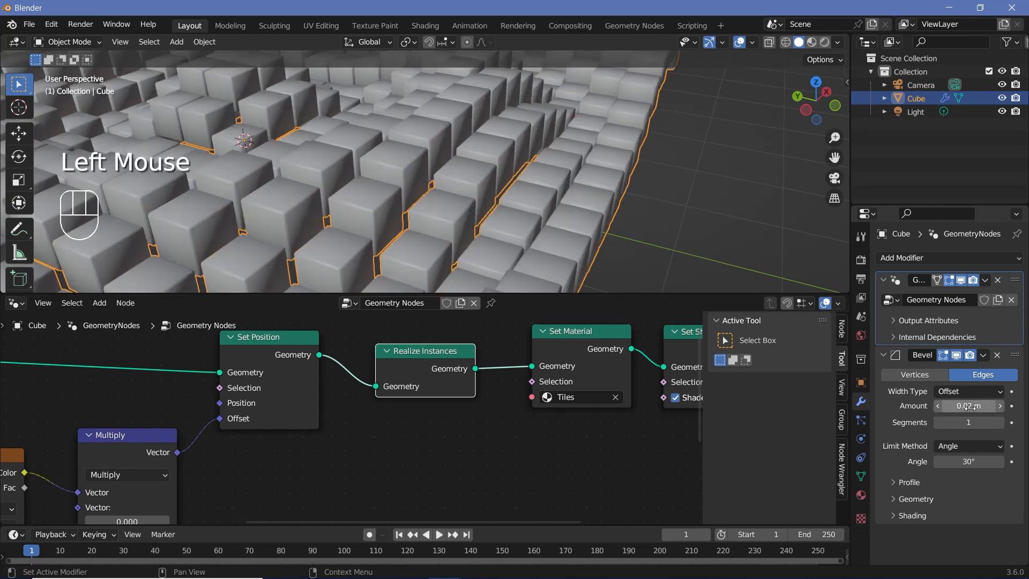
left_click(1000, 424)
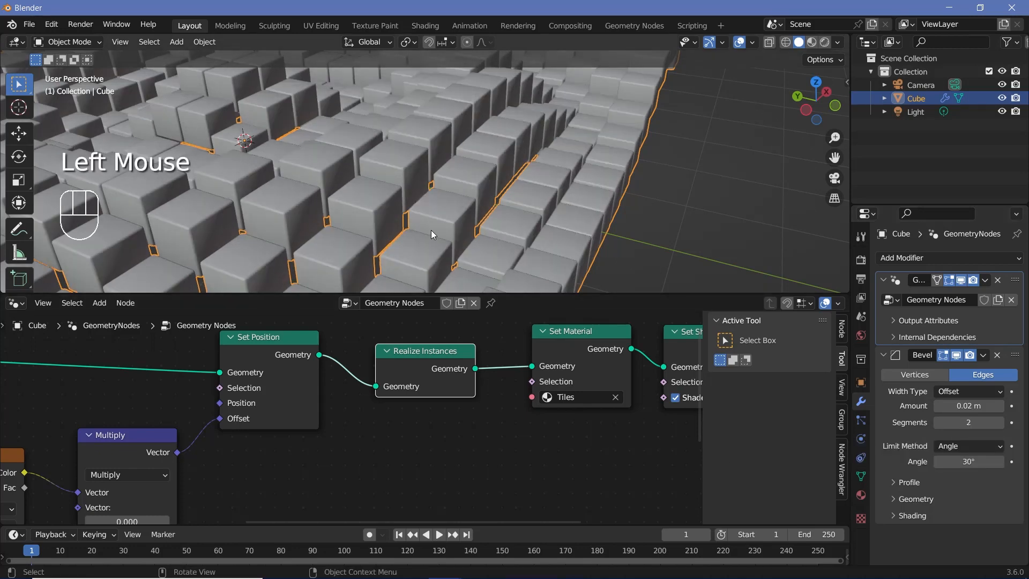
scroll(430, 230, "up", 2)
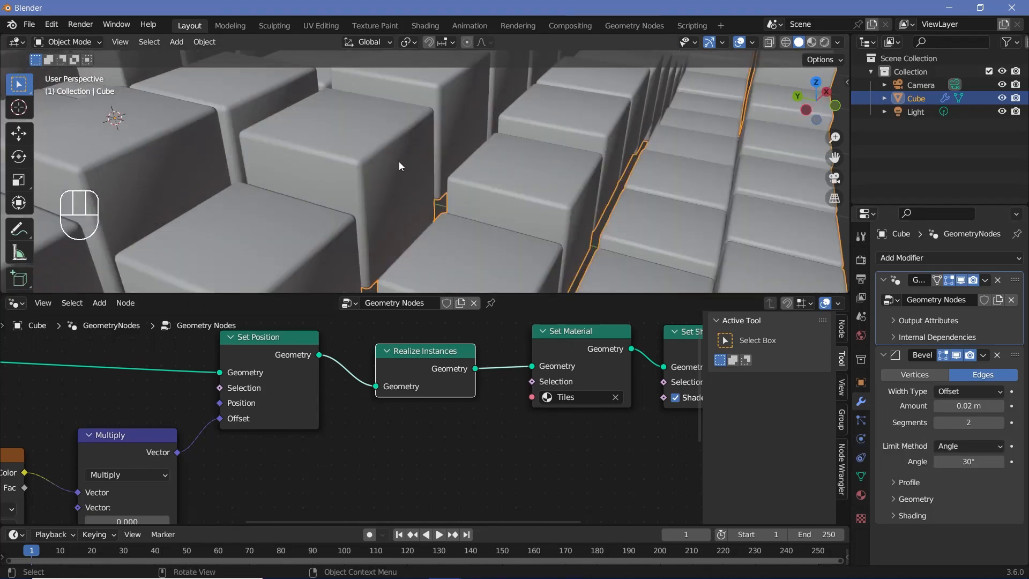
Switch the Bevel modifier's viewport and render visibility off and back on to compare the cubes' shading.
left_click(969, 356)
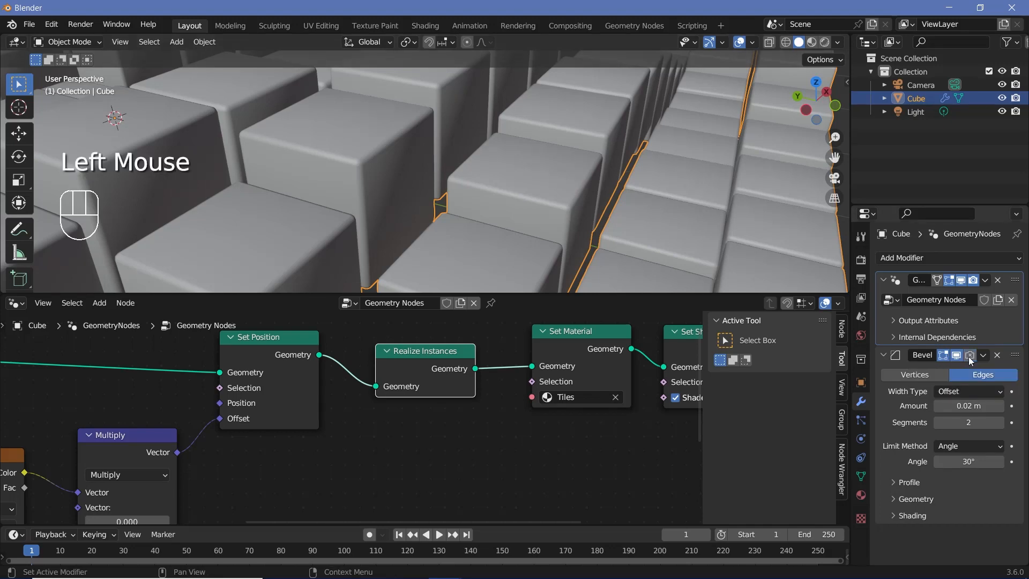
left_click(957, 355)
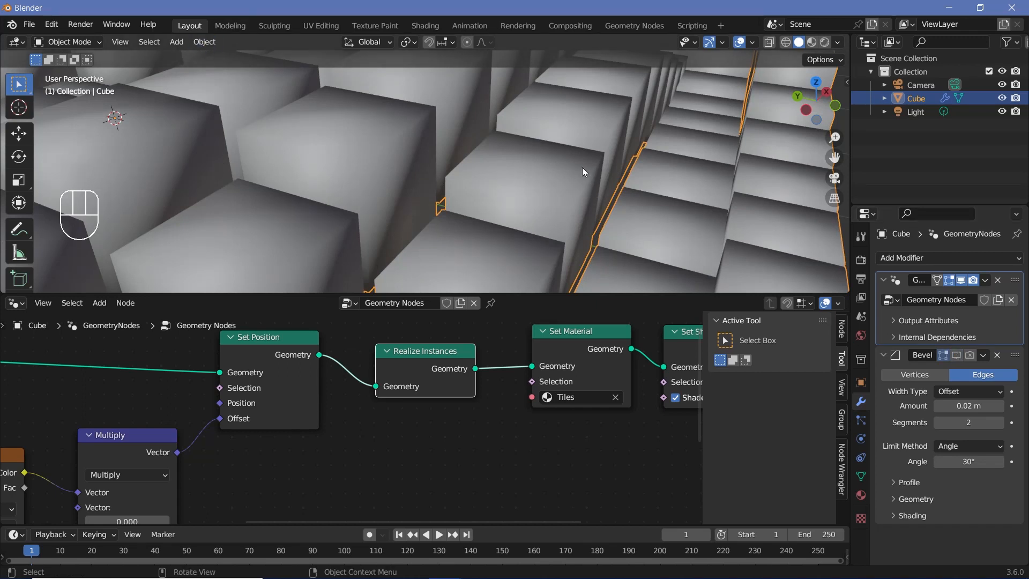
left_click(958, 356)
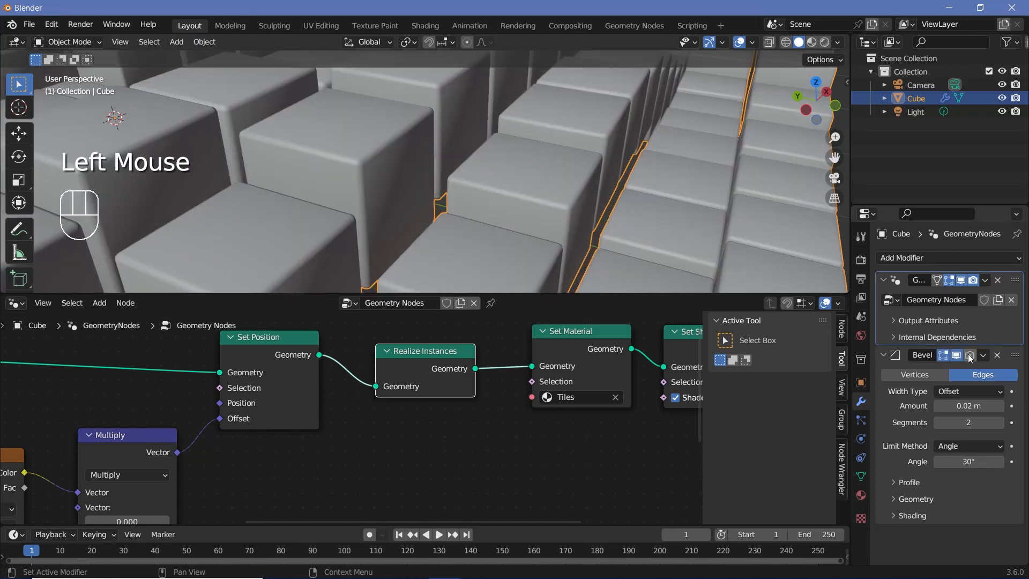
left_click(969, 356)
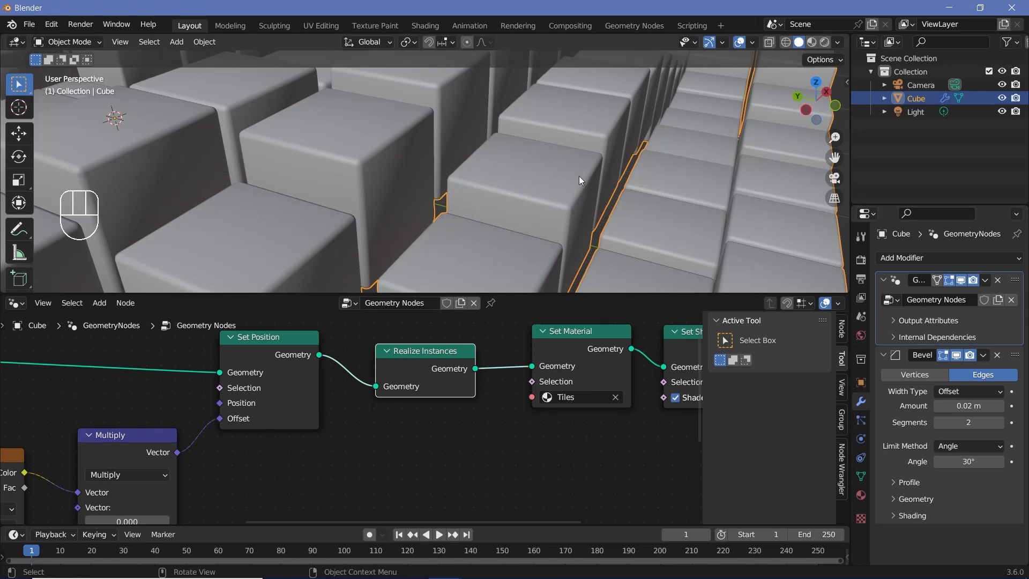
scroll(578, 177, "down", 4)
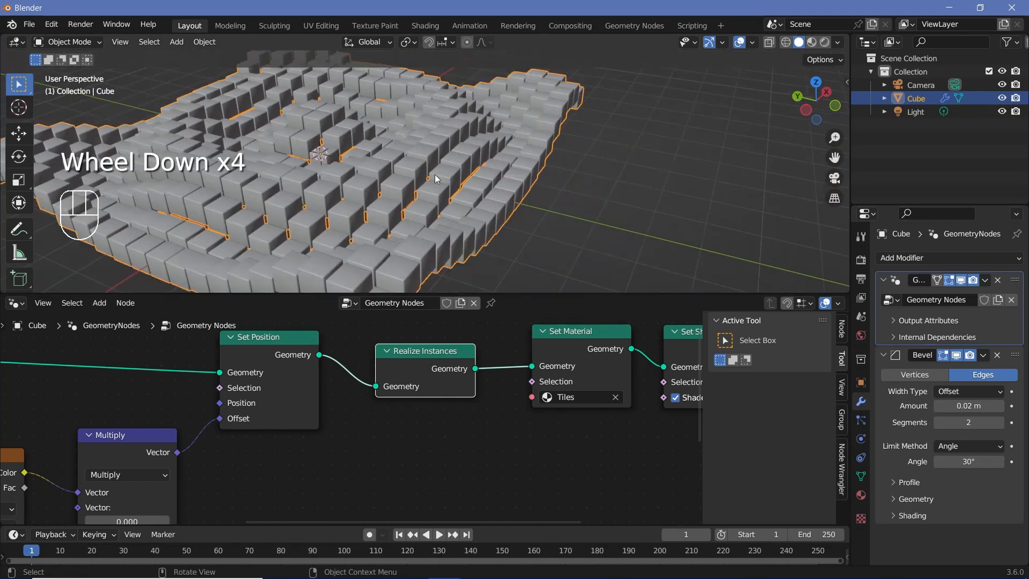
Set the scene's output frame rate to 30 fps and the end of its frame range to 150.
middle_click_drag(435, 175, 477, 280, "shift")
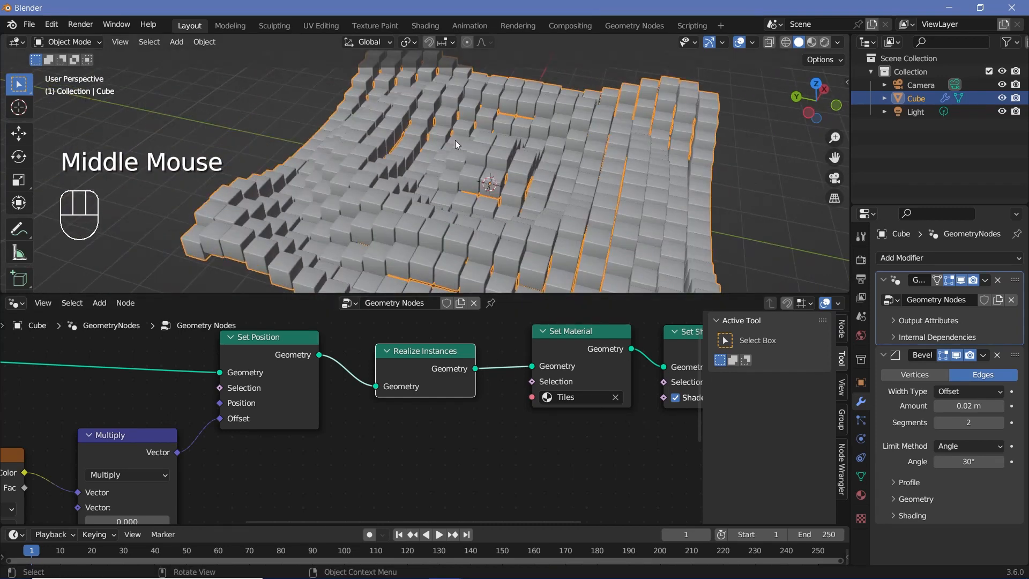
middle_click_drag(423, 217, 538, 196)
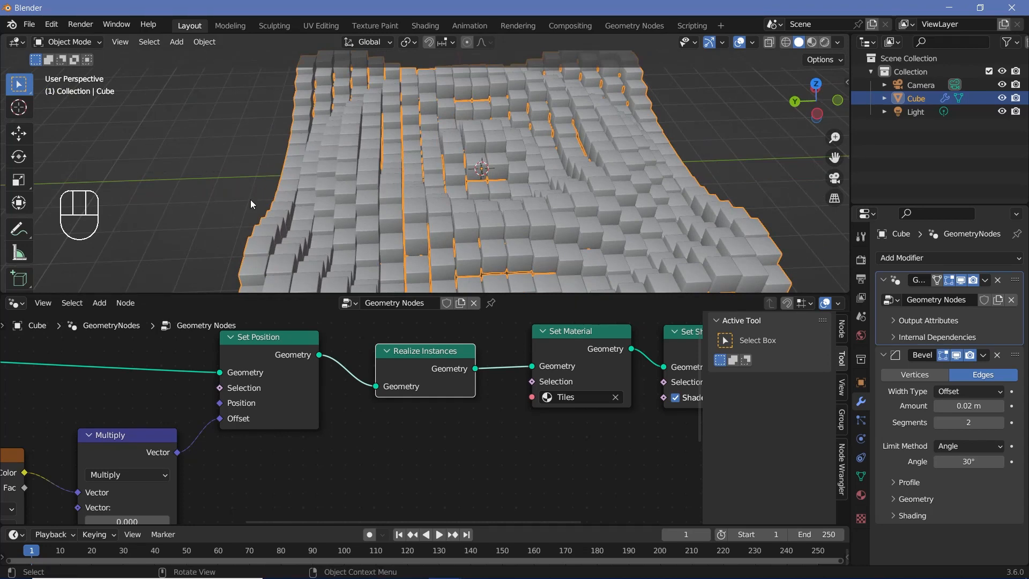
left_click(861, 279)
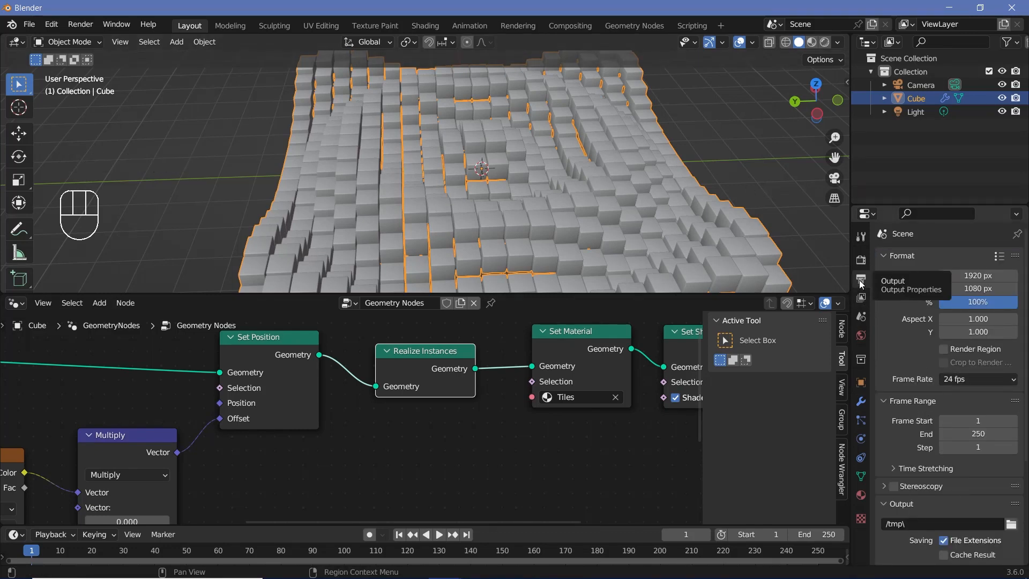
left_click(973, 378)
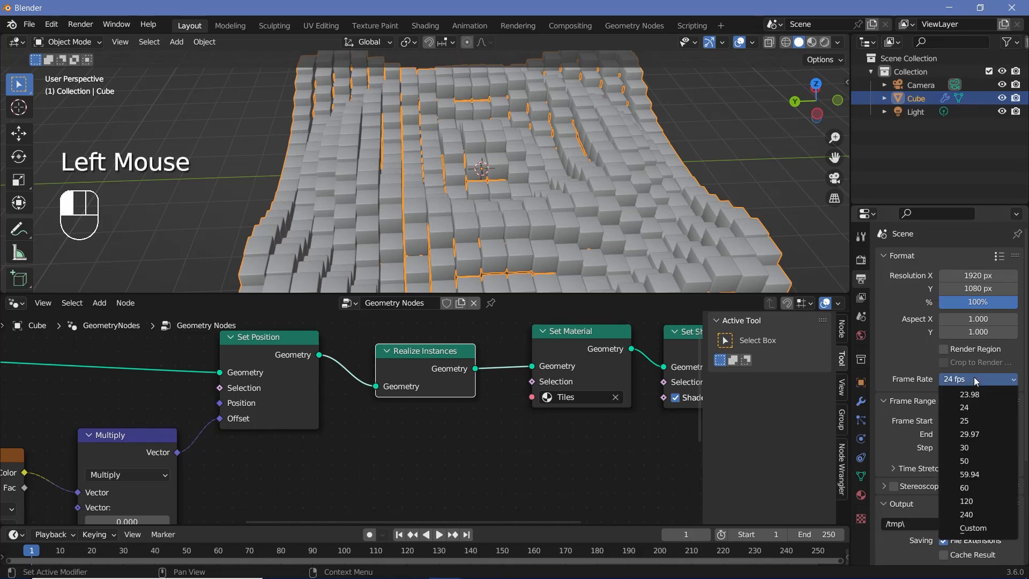
left_click(973, 448)
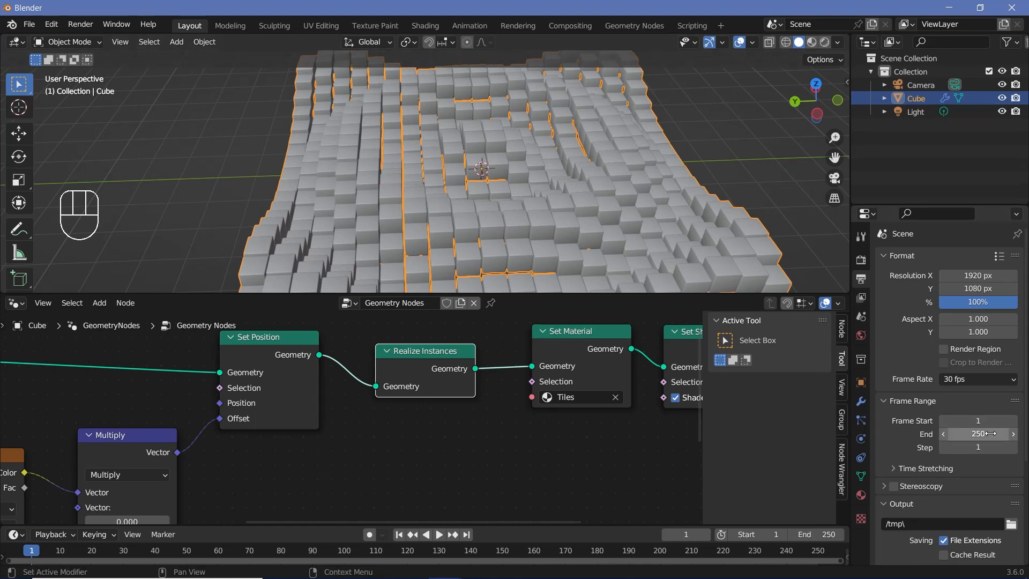
left_click(989, 434)
type("1")
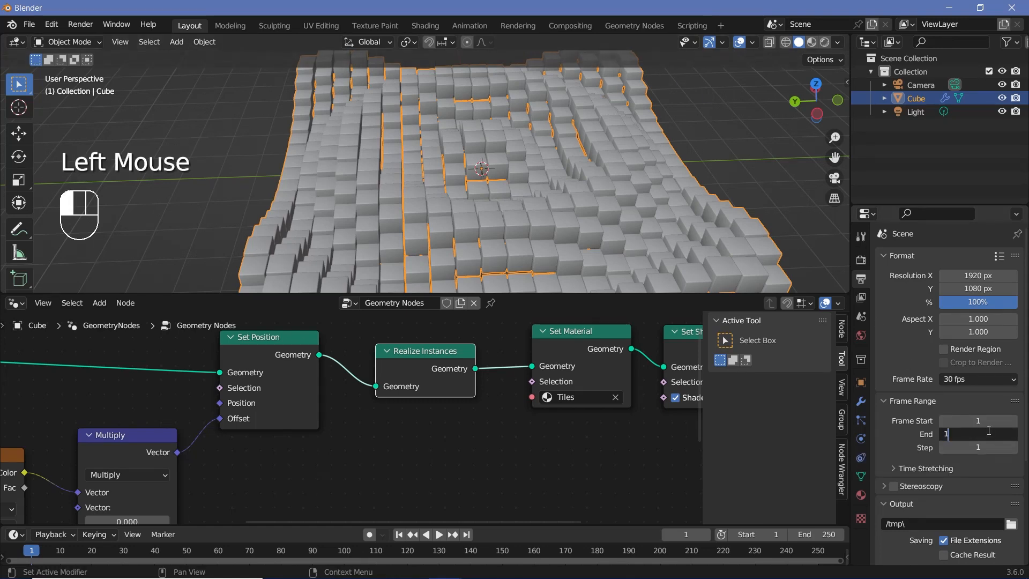
type("50")
key("Return")
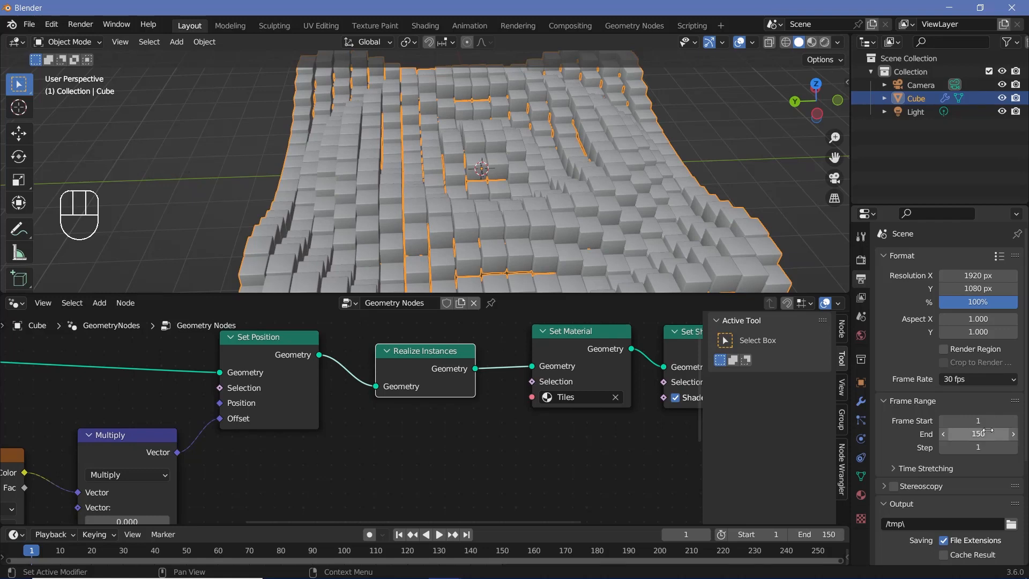
Open the render output path for editing.
scroll(915, 457, "down", 3)
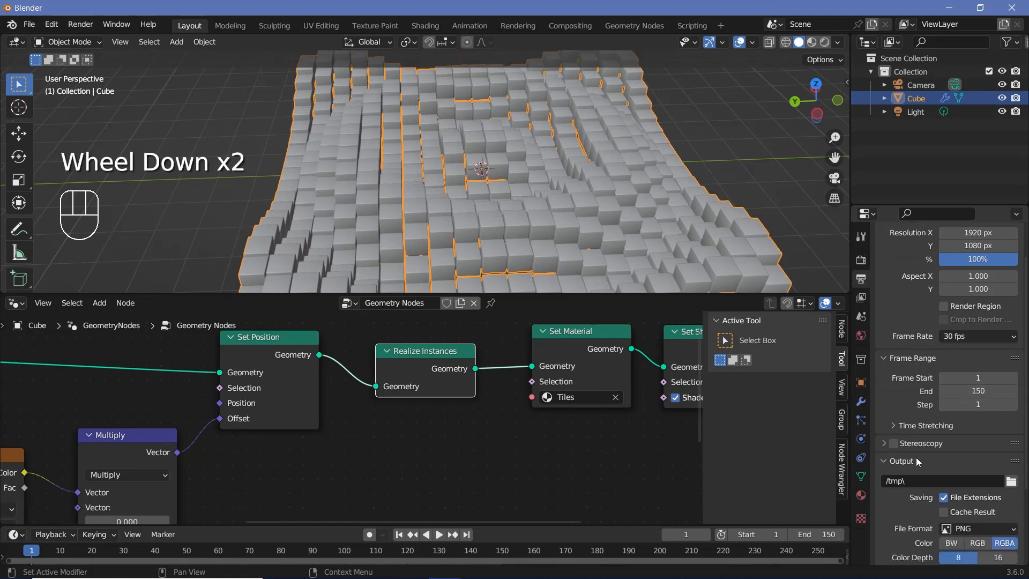
left_click(901, 439)
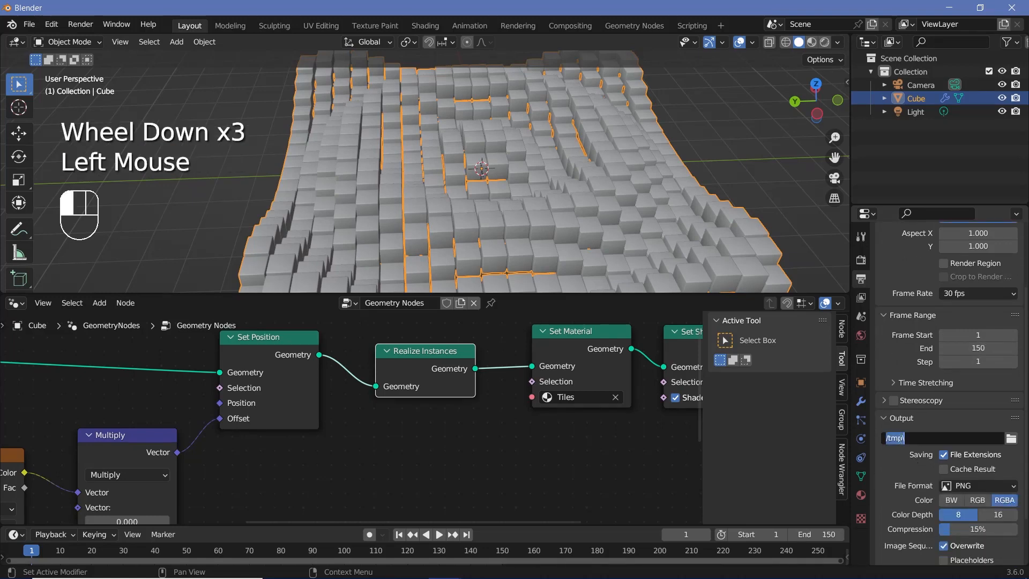
Set the render output path to //abstract_wave.mp4 and turn off automatic file extensions.
type("//")
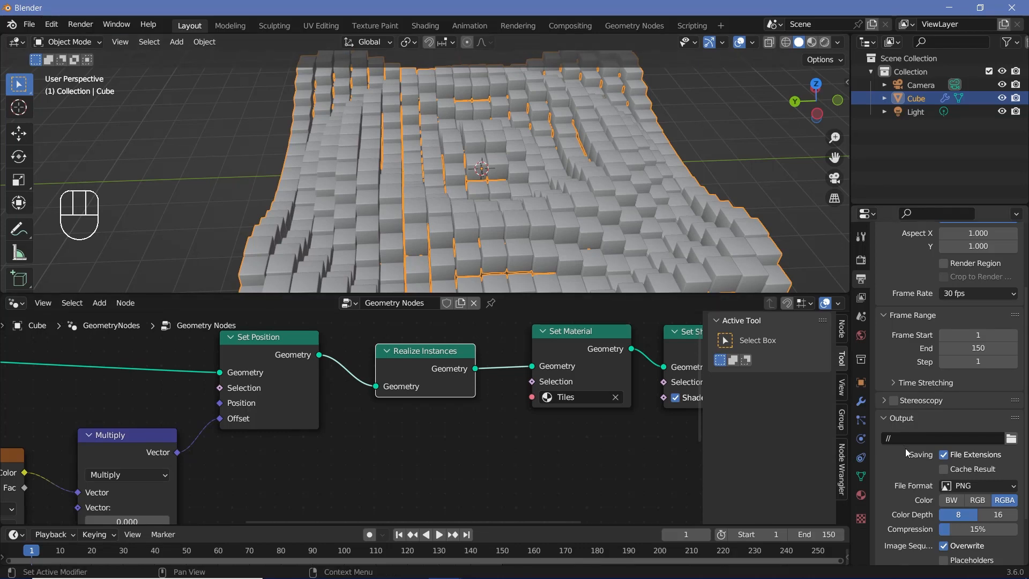
scroll(896, 443, "down", 2)
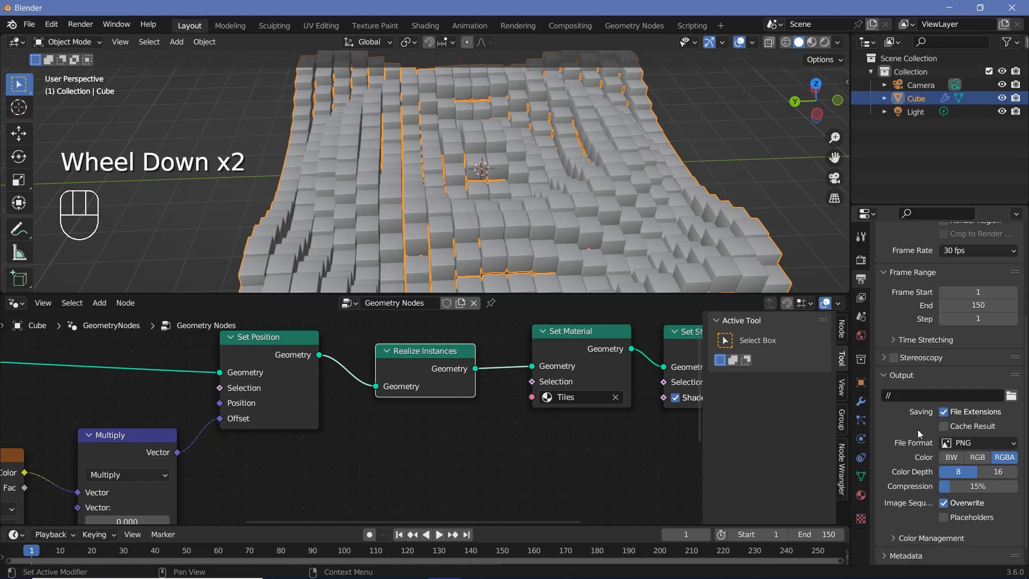
left_click(944, 414)
left_click(922, 397)
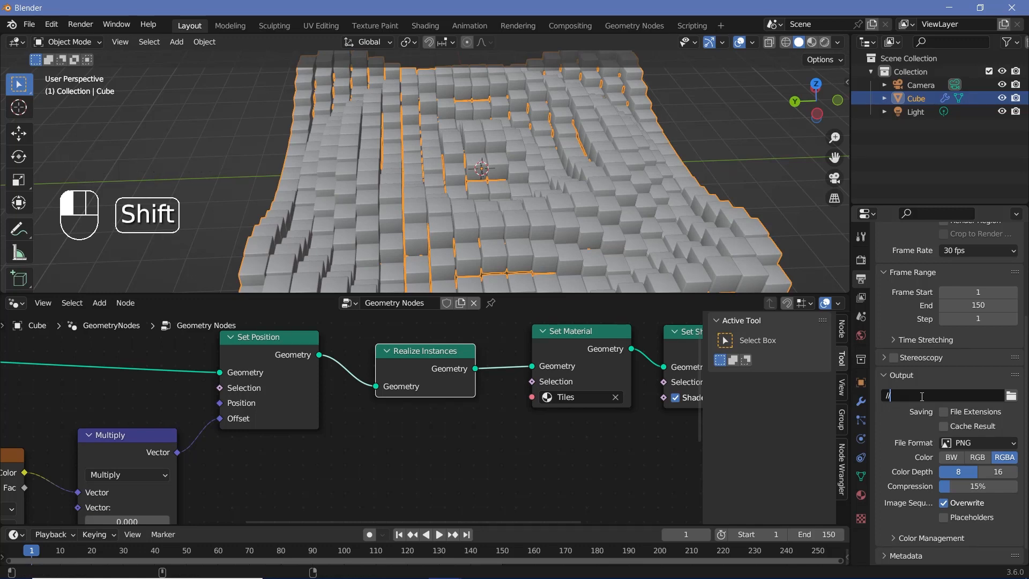
type("A")
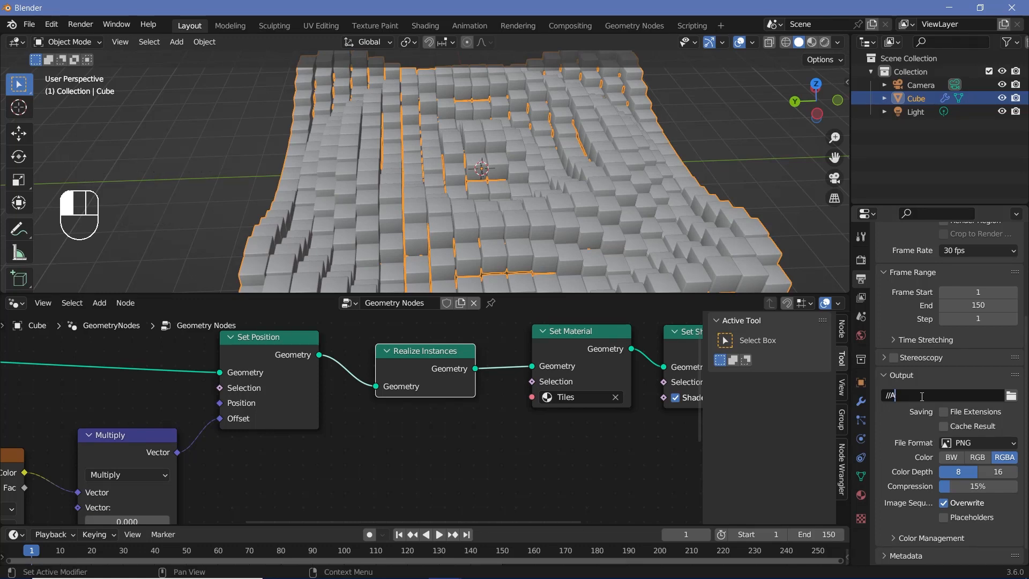
key("BackSpace")
type("abstract wave.mp4")
key("BackSpace")
type("_")
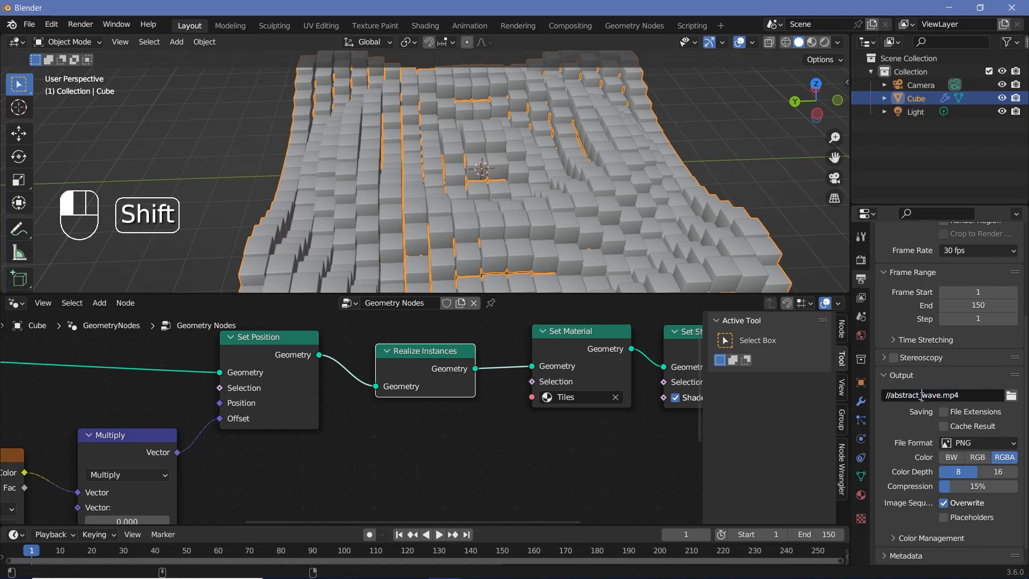
key("Return")
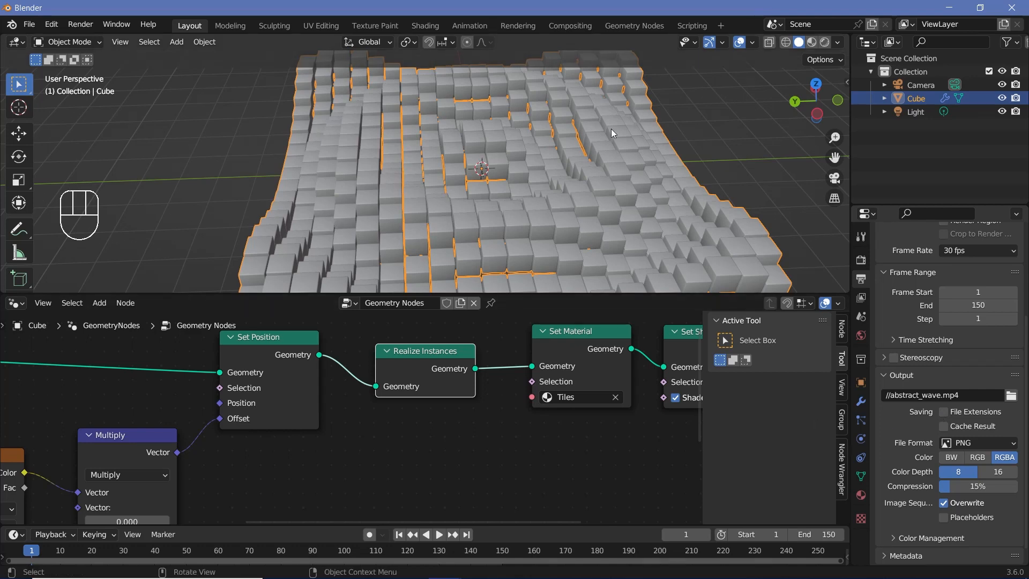
Set the output format to FFmpeg Video with an MPEG-4 container and Perceptually Lossless quality.
left_click(967, 449)
left_click(969, 508)
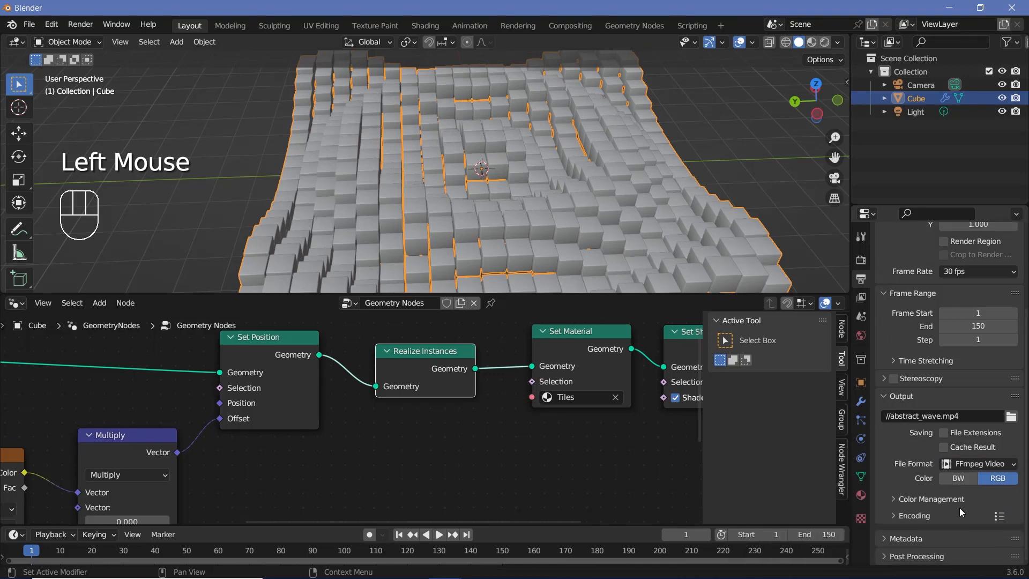
left_click(914, 516)
scroll(914, 516, "down", 2)
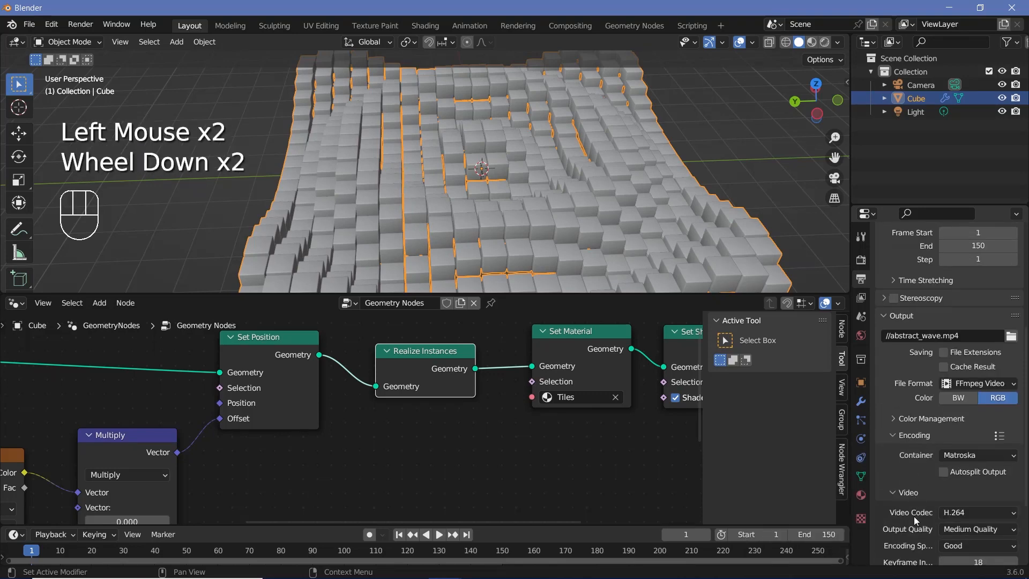
left_click(947, 454)
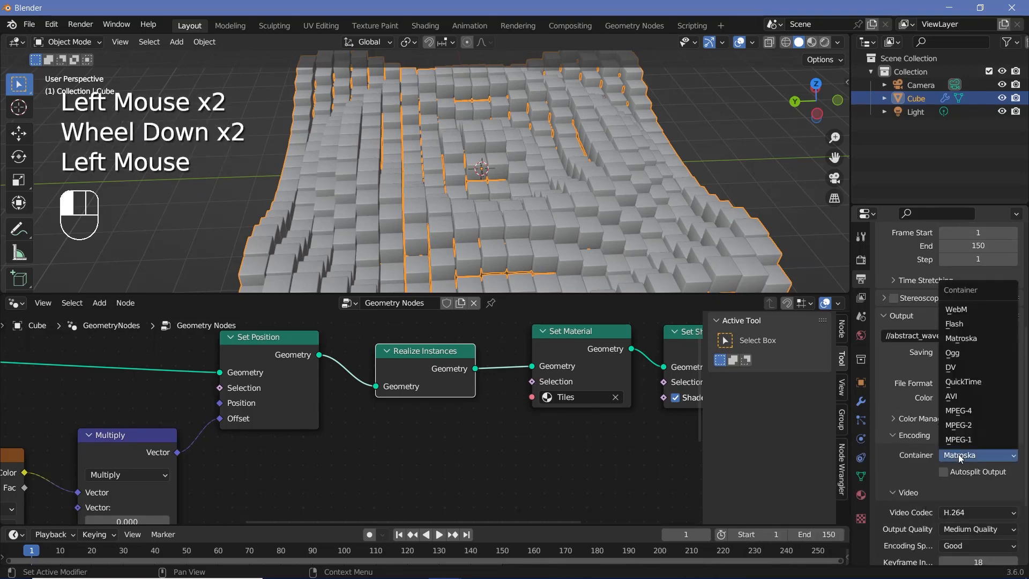
left_click(960, 411)
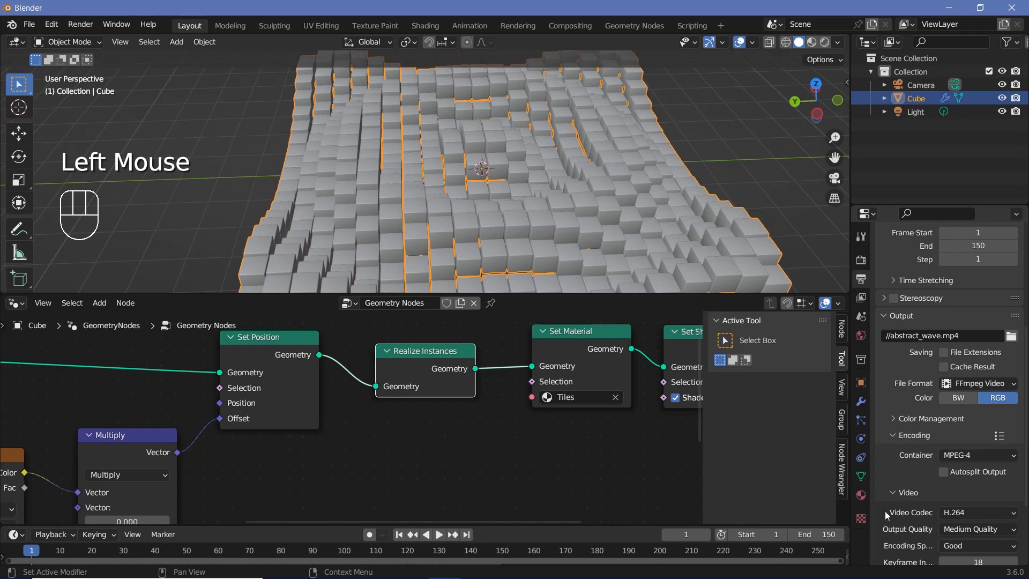
left_click(947, 529)
left_click(933, 486)
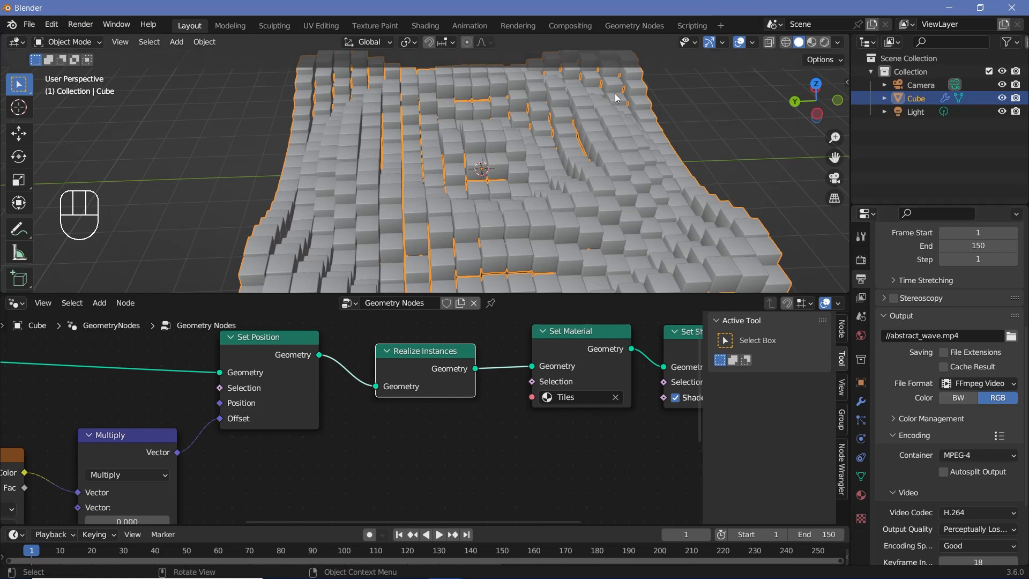
Enlarge the timeline area and move the playhead to frame 0.
middle_click_drag(628, 436, 340, 465)
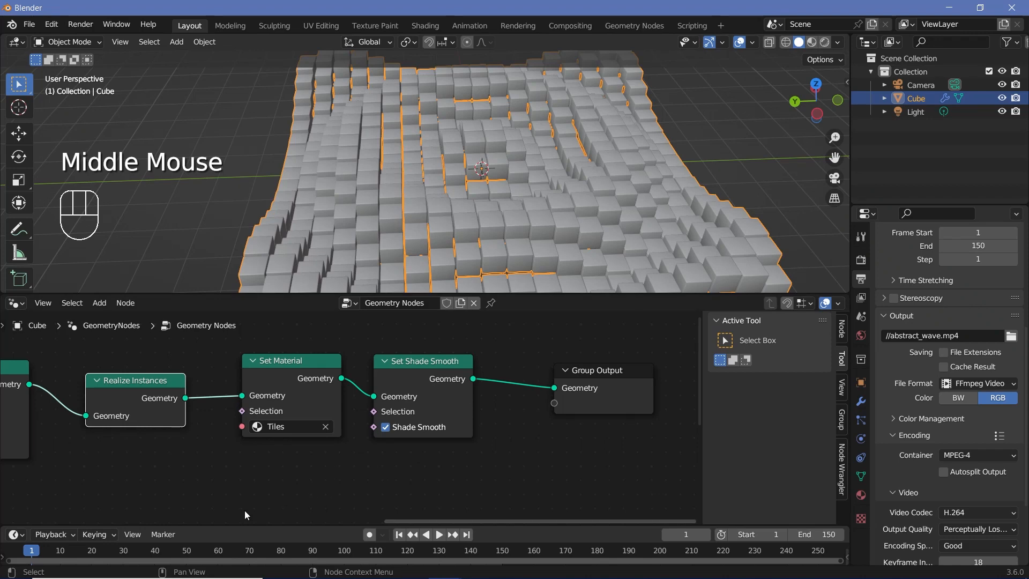
middle_click_drag(274, 500, 335, 346)
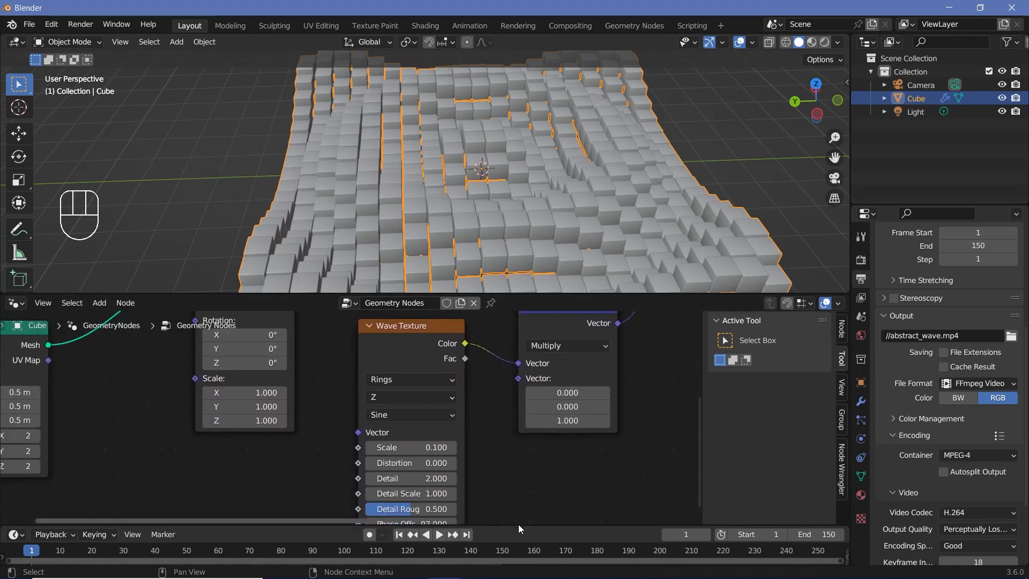
left_click_drag(519, 525, 524, 480)
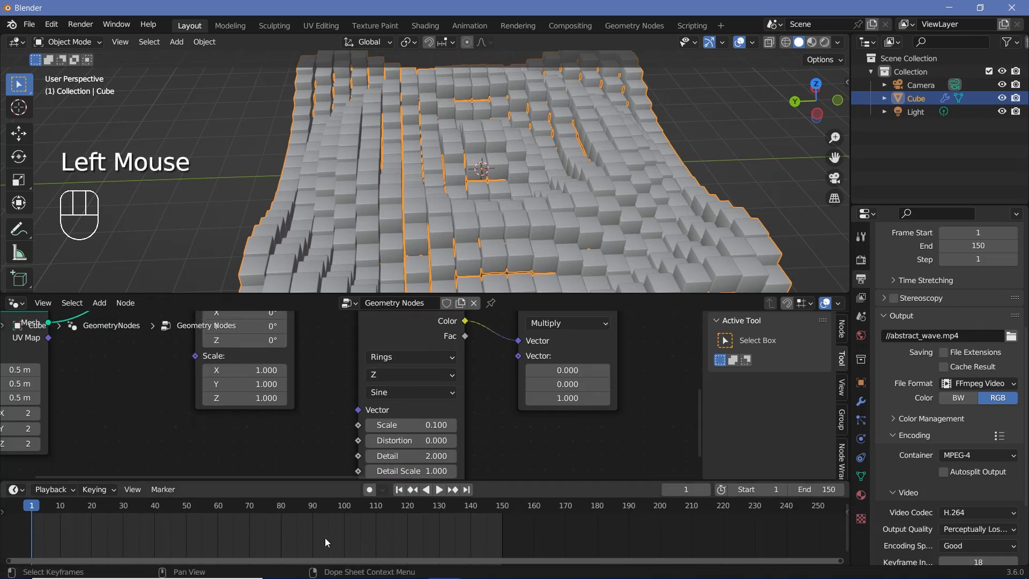
middle_click_drag(33, 522, 194, 520)
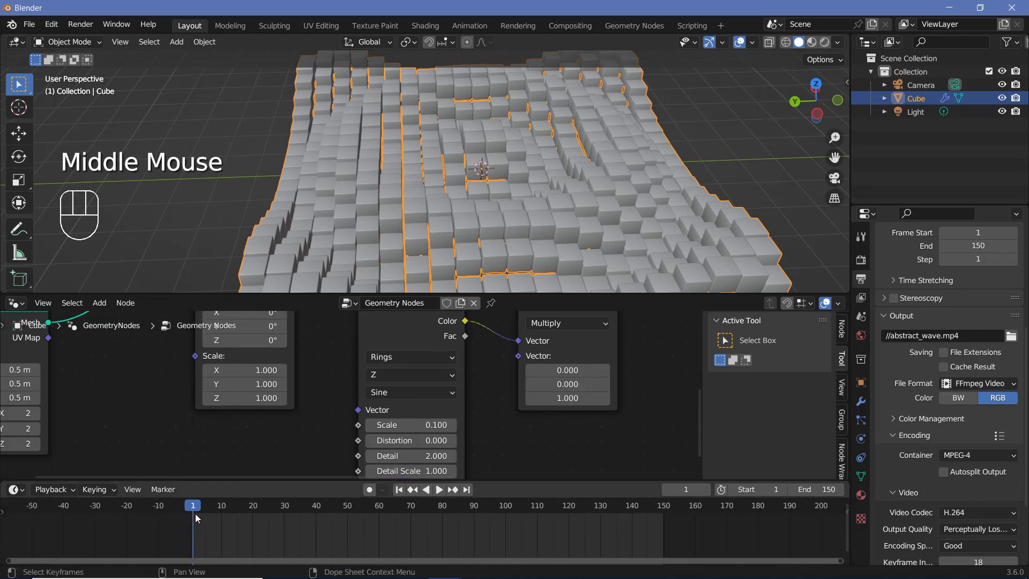
left_click(196, 513)
left_click_drag(197, 509, 327, 516)
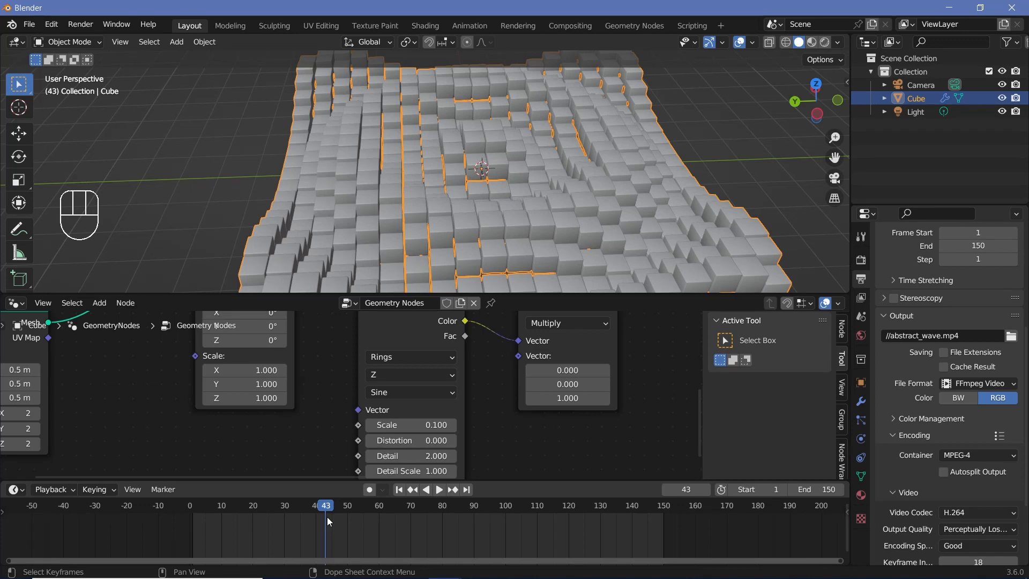
left_click_drag(207, 513, 184, 507)
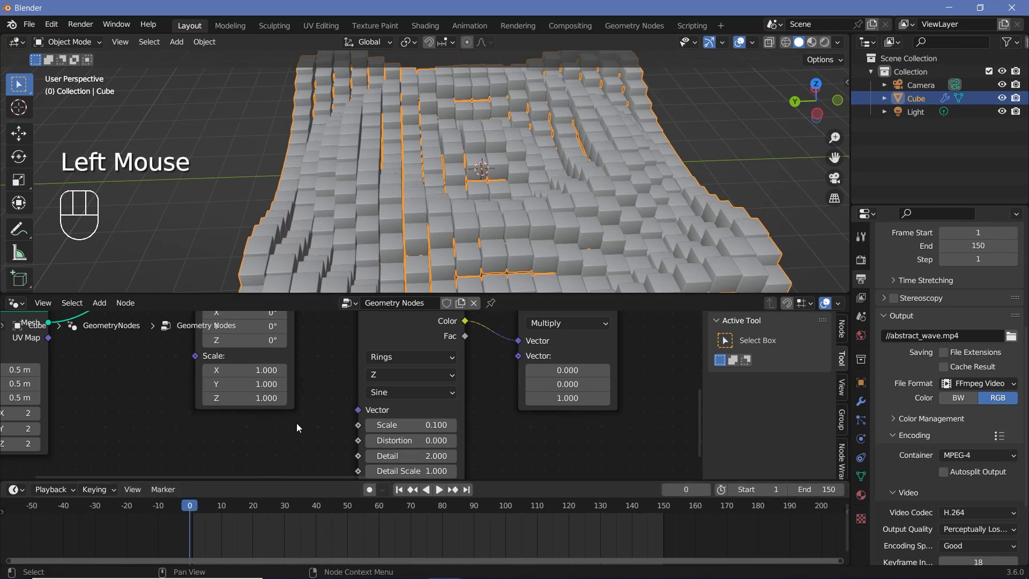
Set the Wave Texture node's Phase Offset to 0 and keyframe it at frame 0.
scroll(307, 431, "down", 3)
middle_click_drag(305, 431, 432, 428)
scroll(351, 421, "up", 2)
scroll(351, 420, "down", 1)
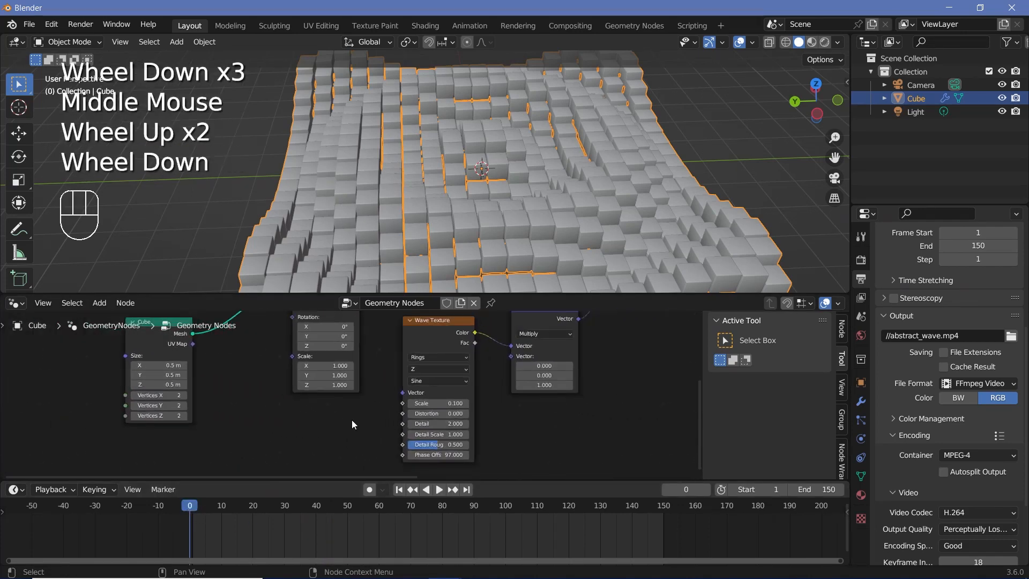
scroll(352, 421, "up", 1)
middle_click_drag(352, 420, 344, 408)
scroll(344, 408, "up", 2)
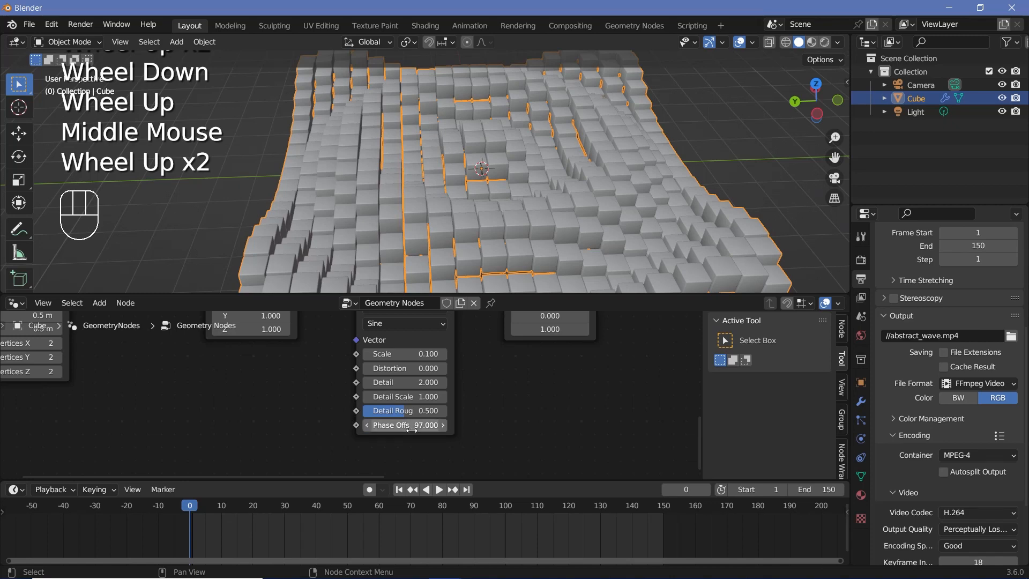
middle_click(422, 463)
scroll(407, 447, "down", 1)
scroll(407, 447, "up", 1)
scroll(399, 437, "down", 1)
scroll(396, 434, "up", 4)
left_click(401, 438)
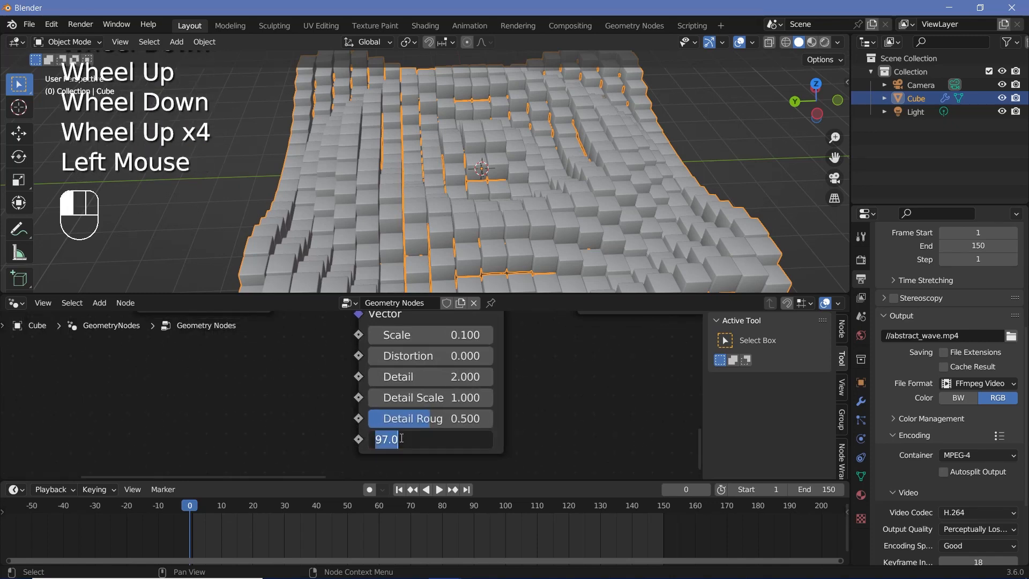
type("0")
key("Return")
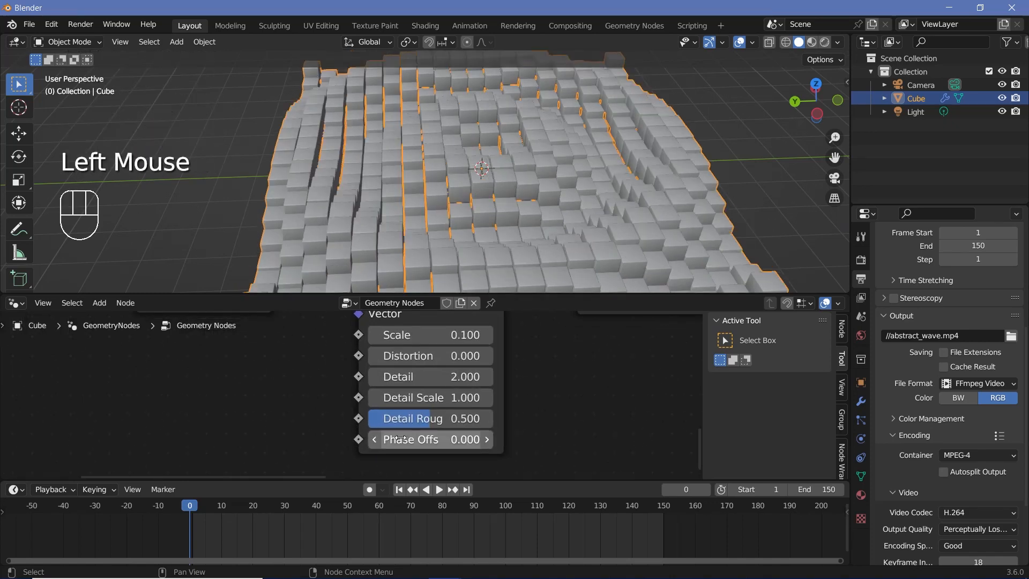
key("i")
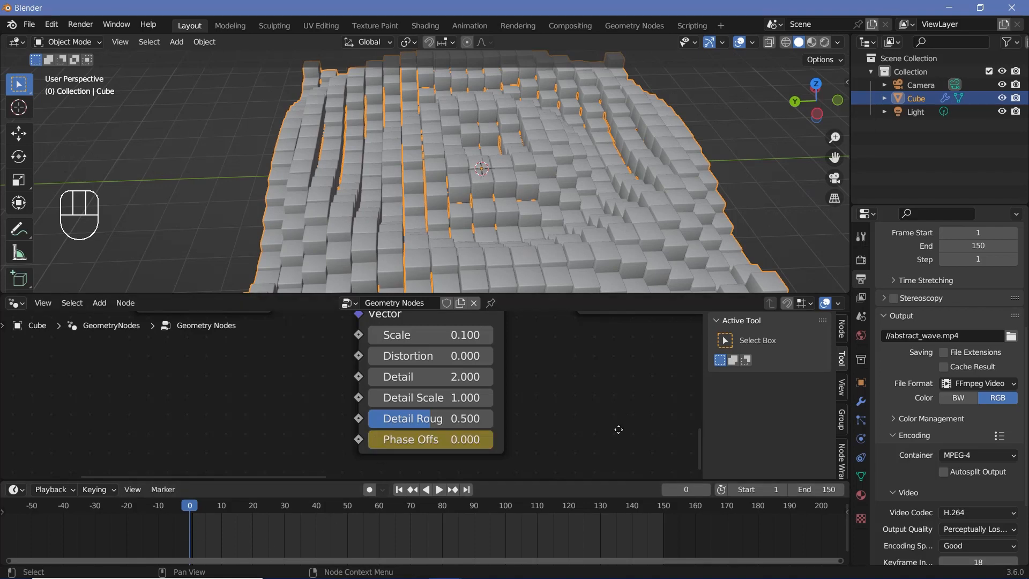
Select the Wave Texture node and move the playhead to frame 150.
middle_click_drag(552, 427, 571, 396)
left_click(446, 327)
middle_click_drag(446, 327, 434, 400)
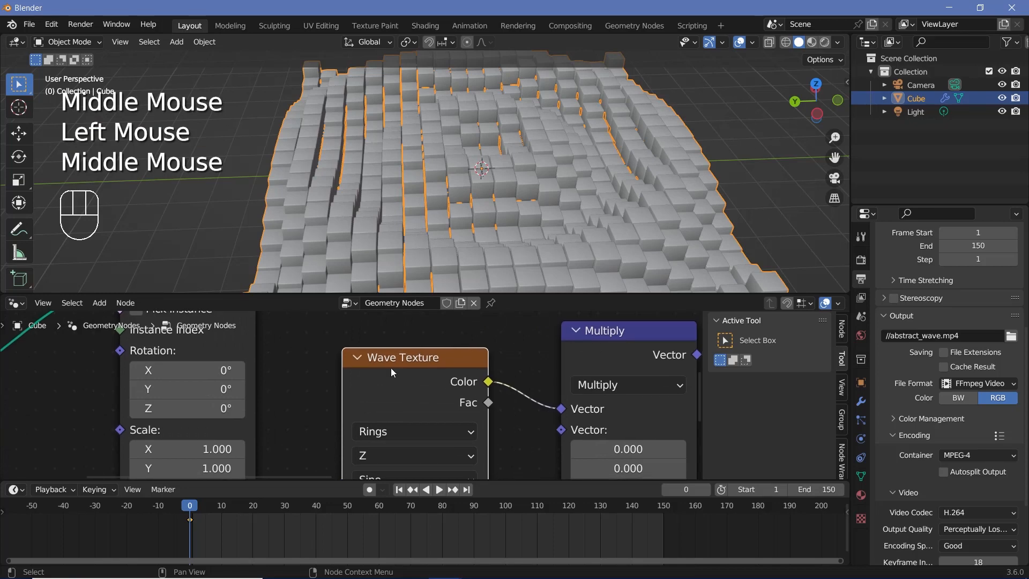
middle_click_drag(516, 445, 520, 229)
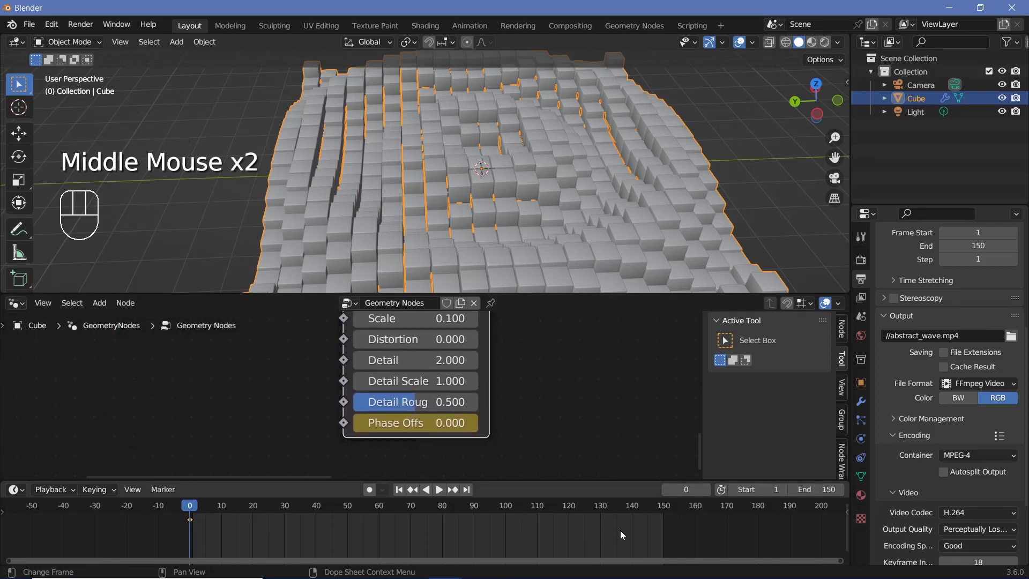
left_click_drag(654, 509, 666, 511)
Set the Wave Texture's Phase Offset to tau and keyframe it at frame 150.
double_click(423, 427)
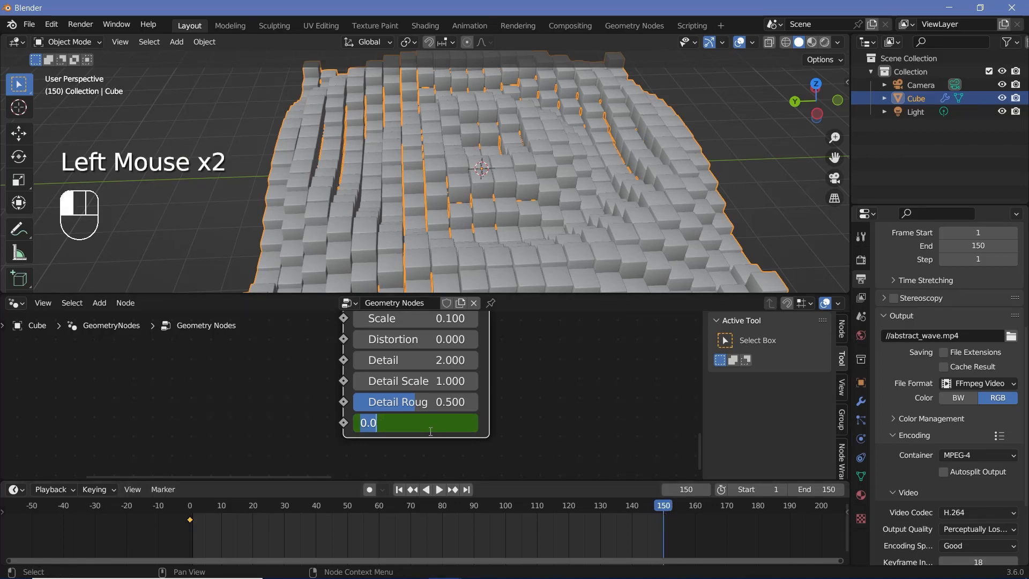
type("2")
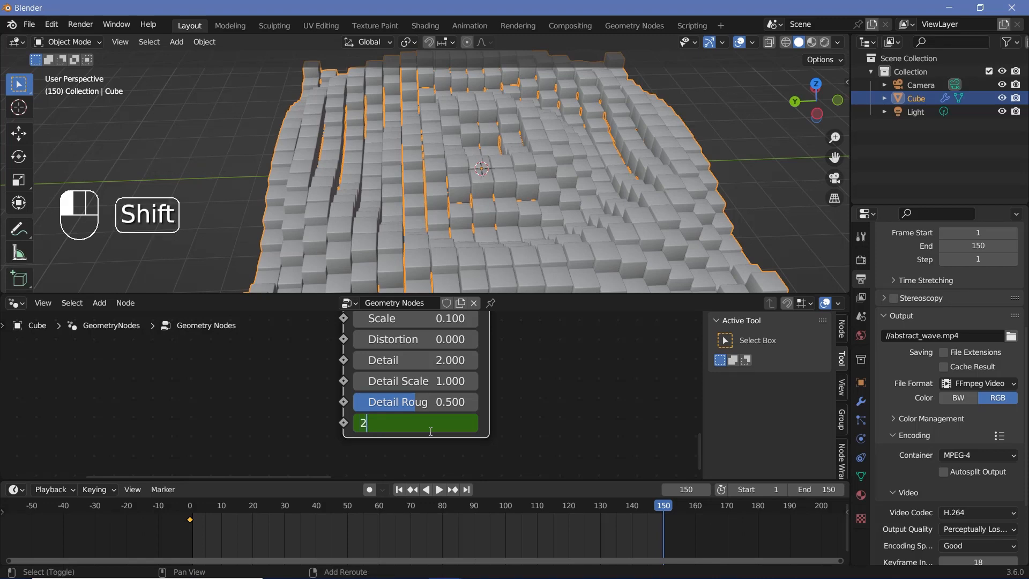
type("*pi")
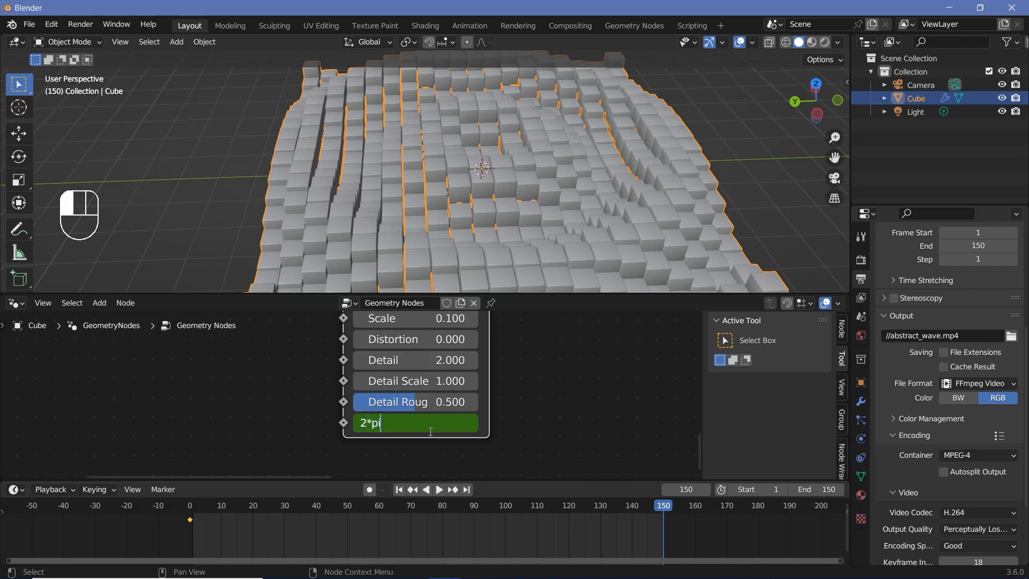
key("Left")
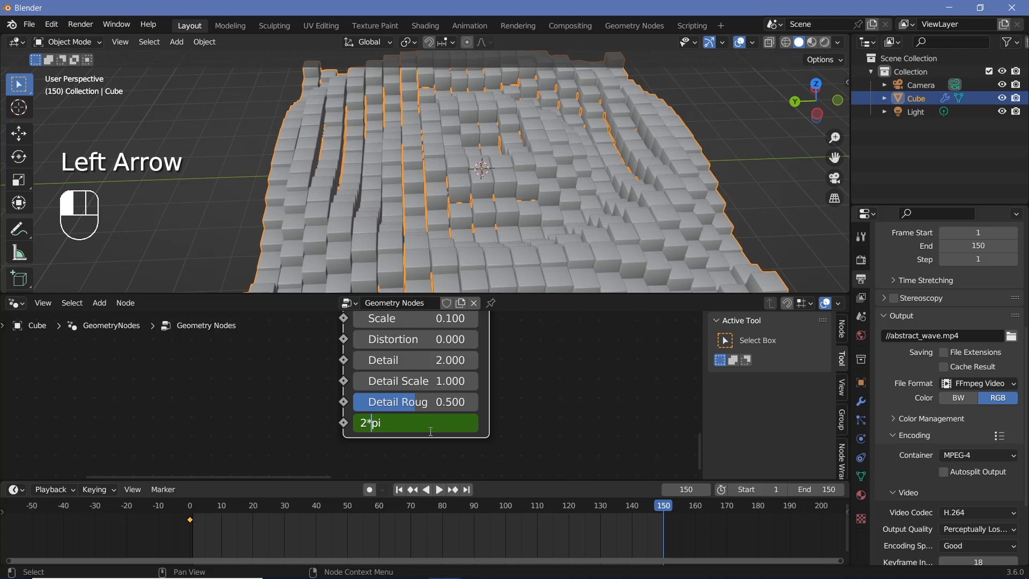
key("Right")
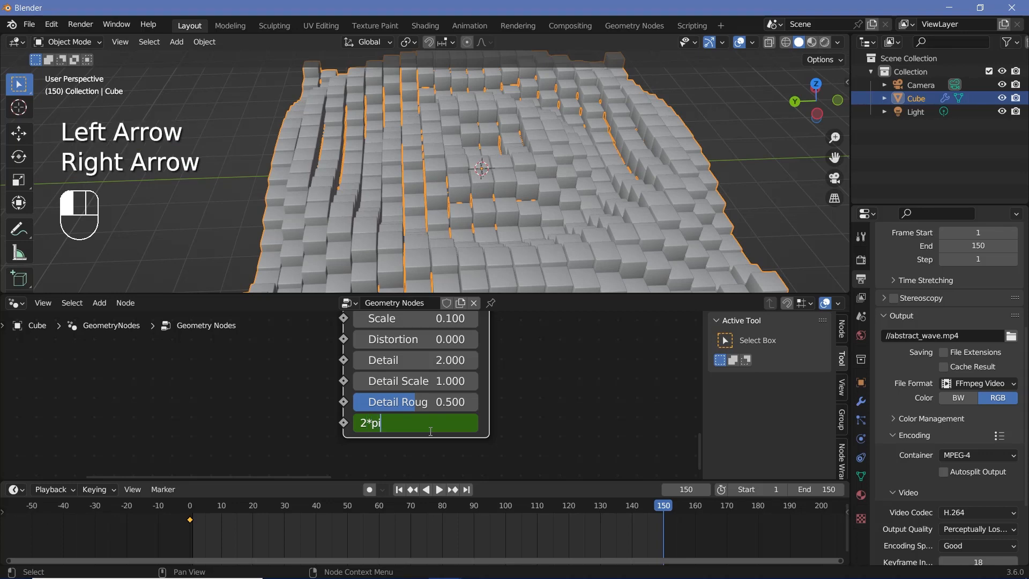
key("BackSpace")
key("BackSpace")
type("t")
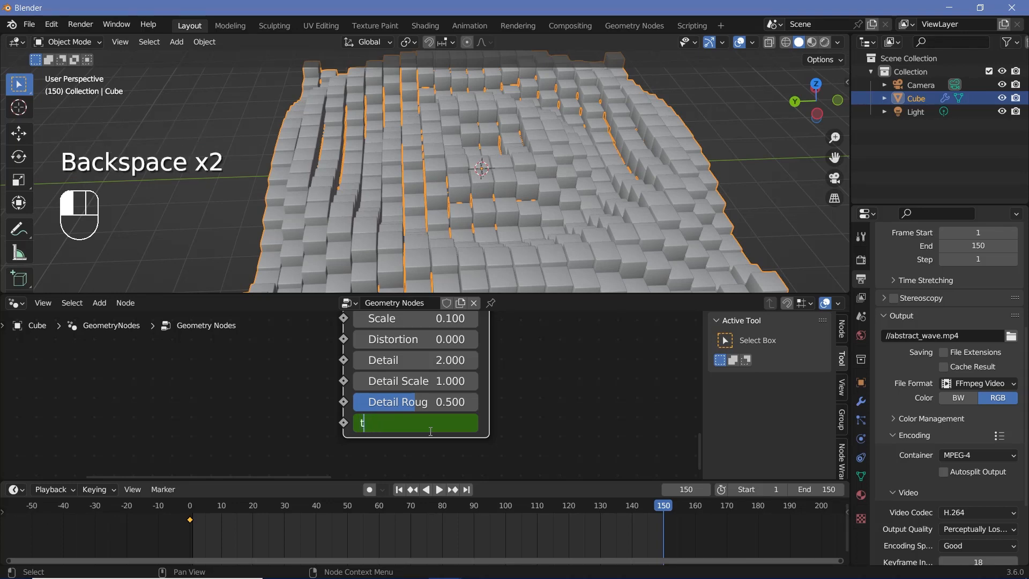
type("au")
key("Return")
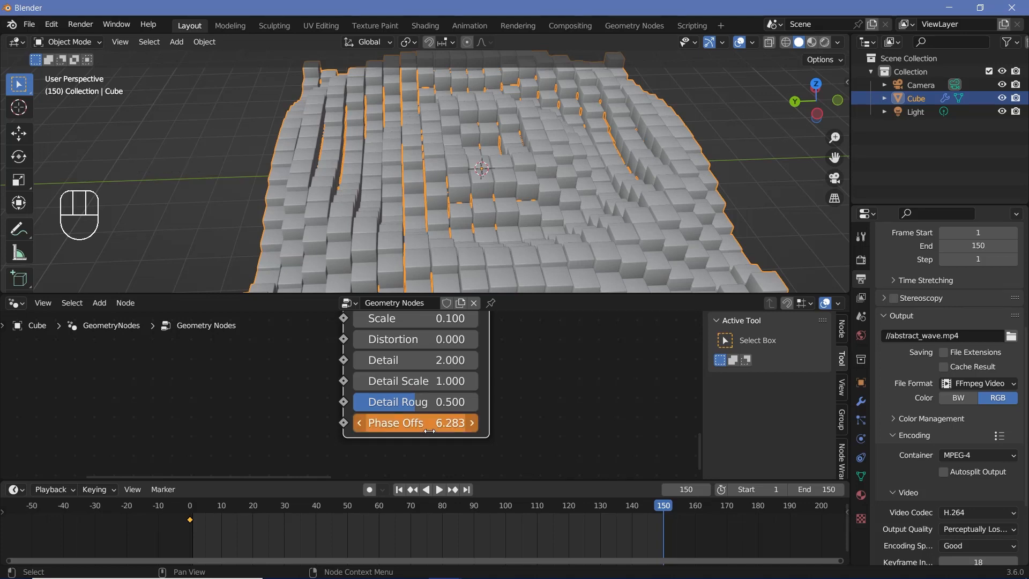
mouse_move(421, 424)
key("i")
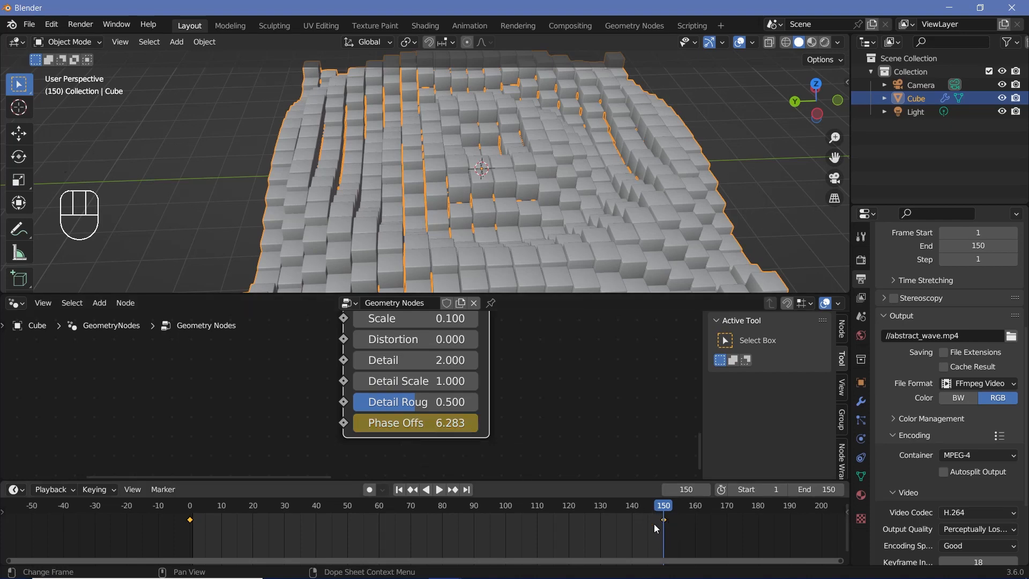
Play the wave animation from frame 0 to check its motion, and stop playback.
left_click(189, 514)
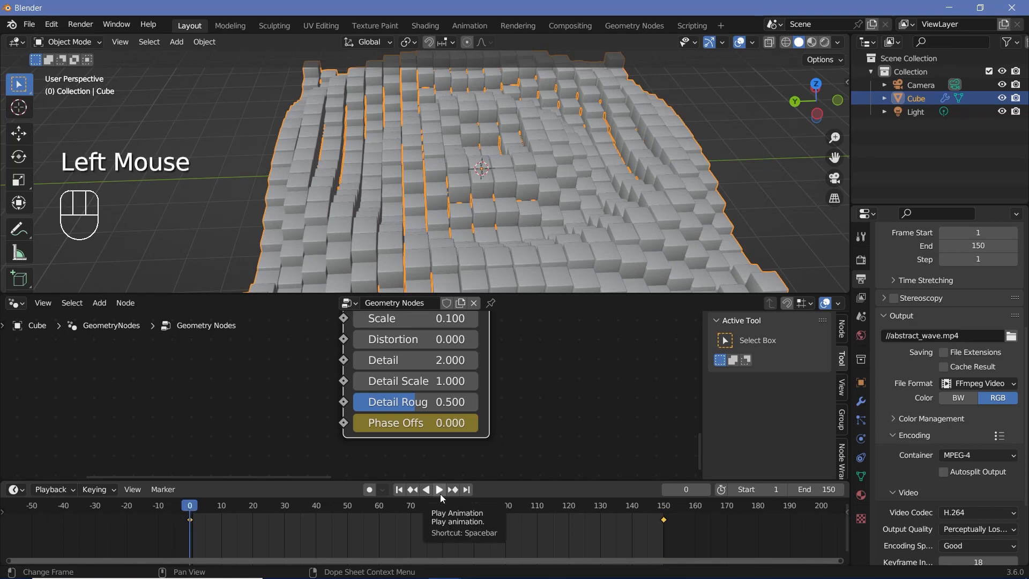
key("space")
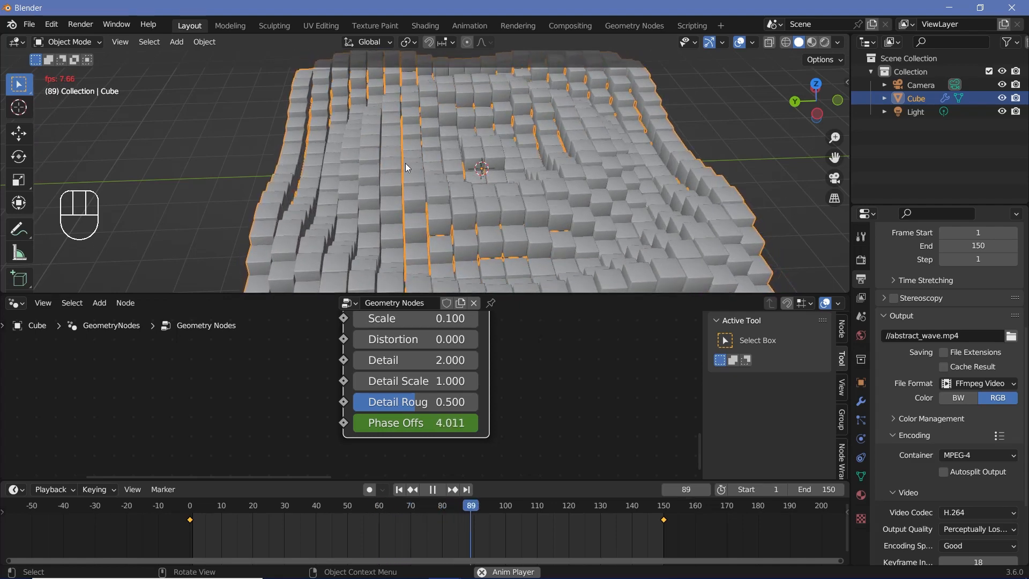
key("space")
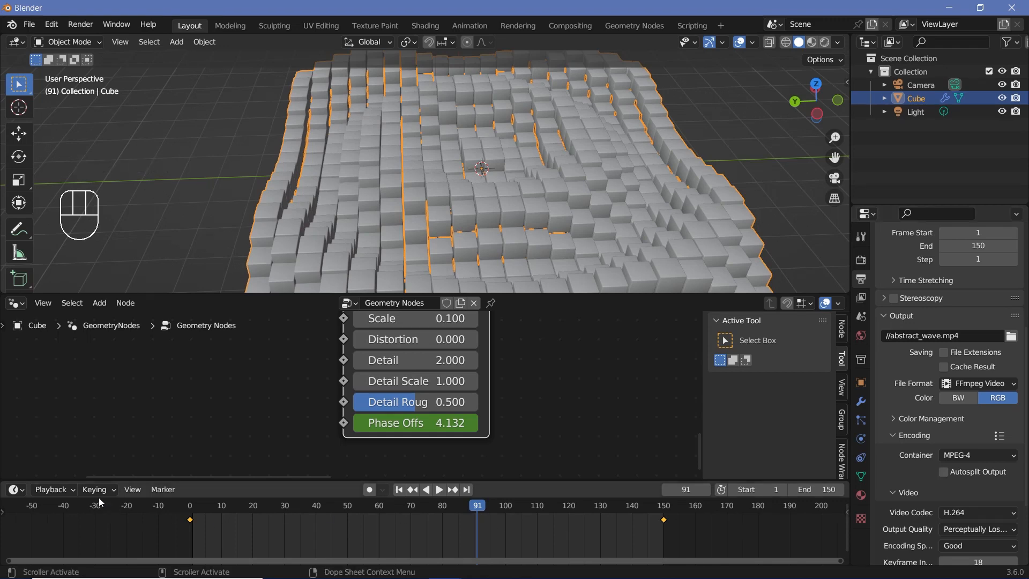
Set the timeline's playback sync to Frame Dropping and play the animation to check its speed, and stop playback.
left_click(15, 490)
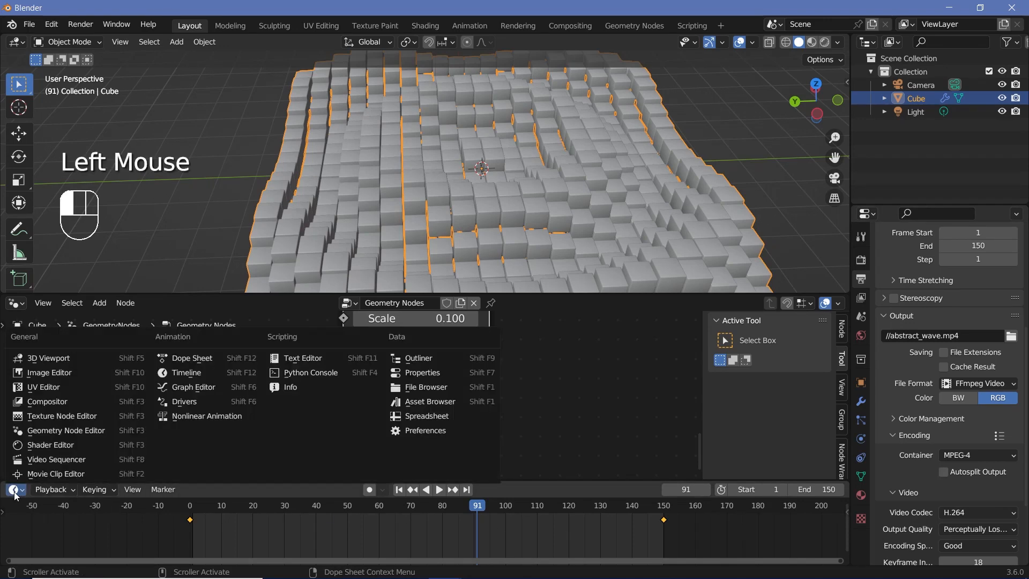
left_click(50, 493)
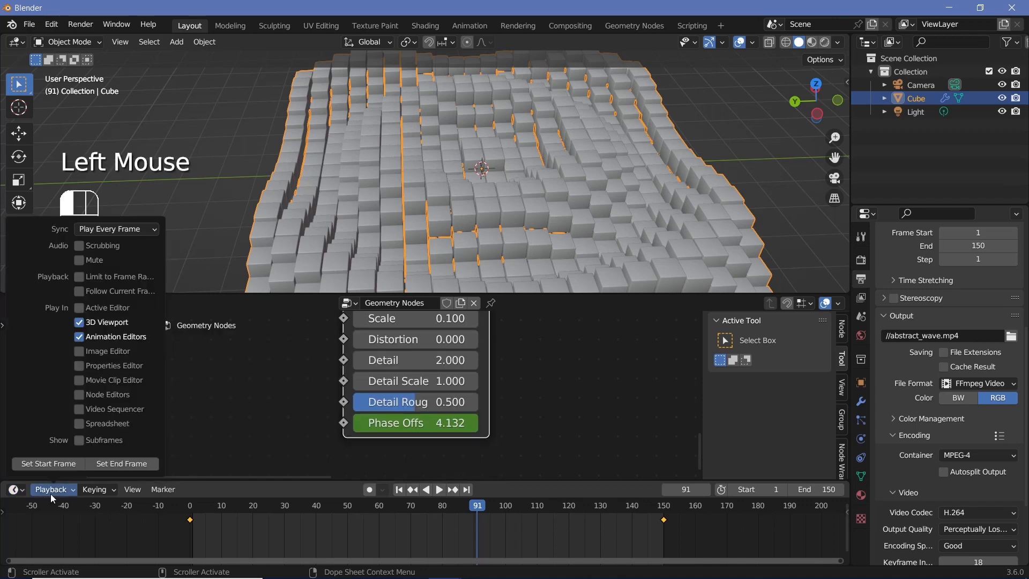
left_click(123, 230)
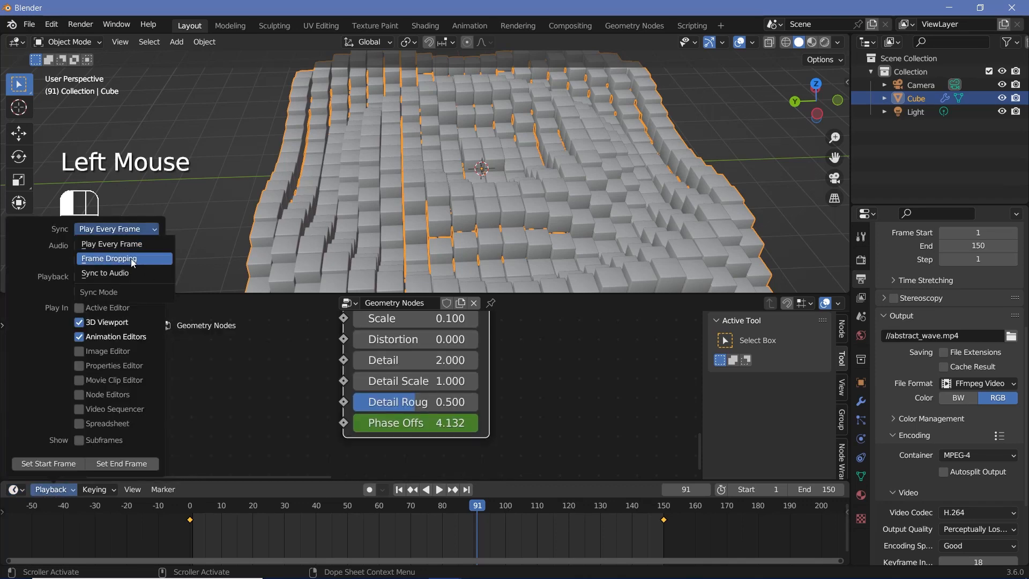
left_click(131, 258)
key("space")
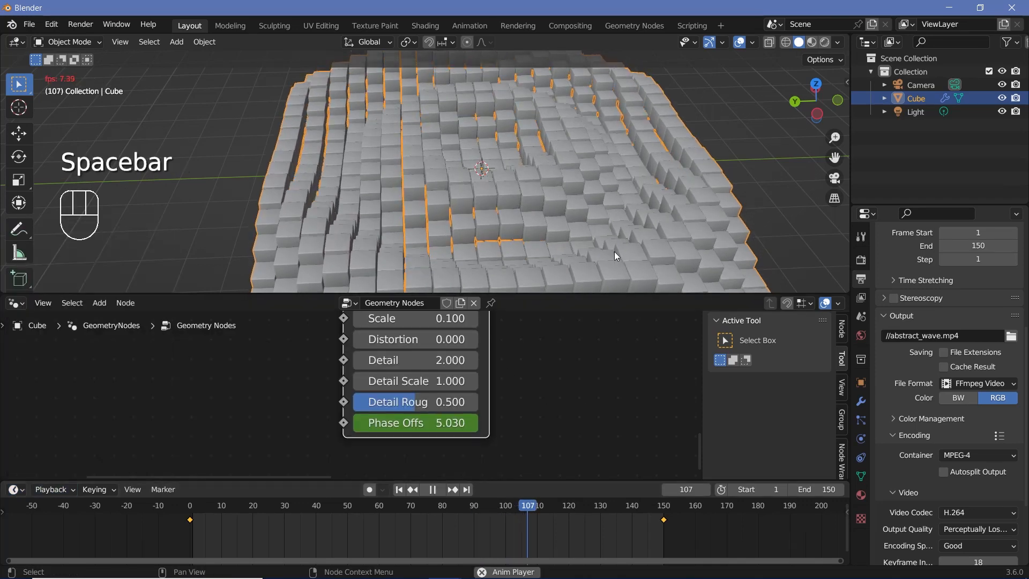
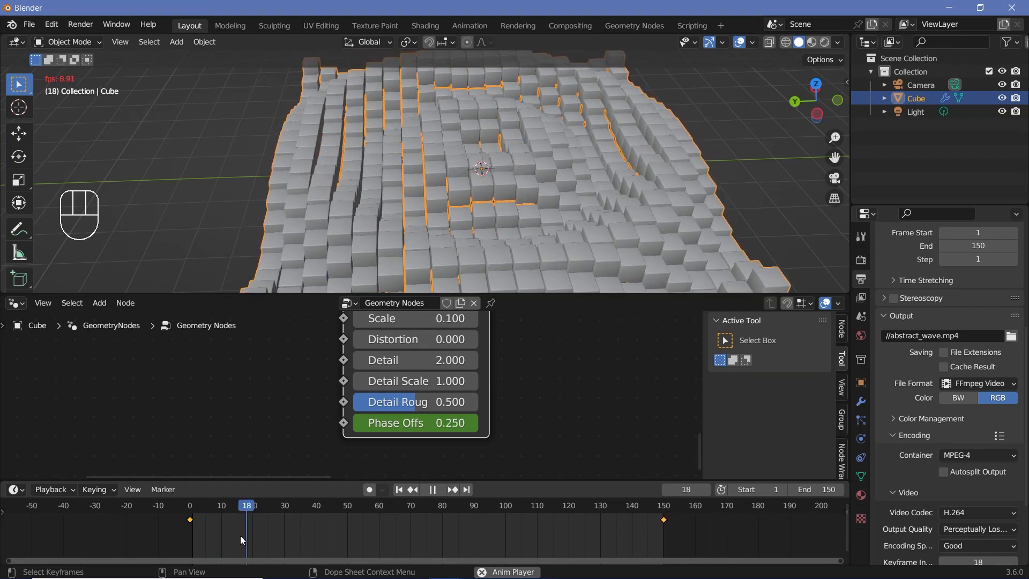
key("space")
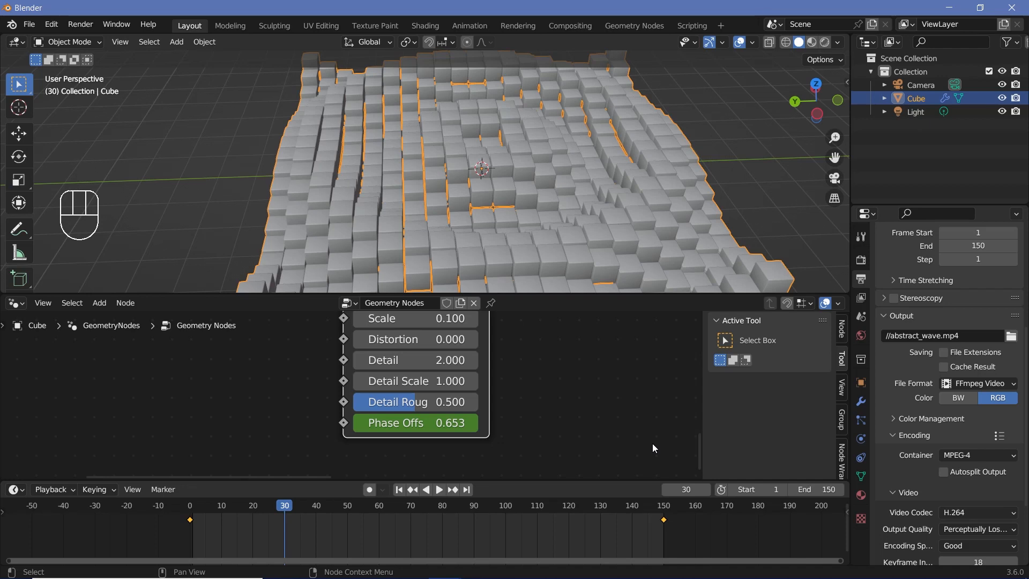
key("space")
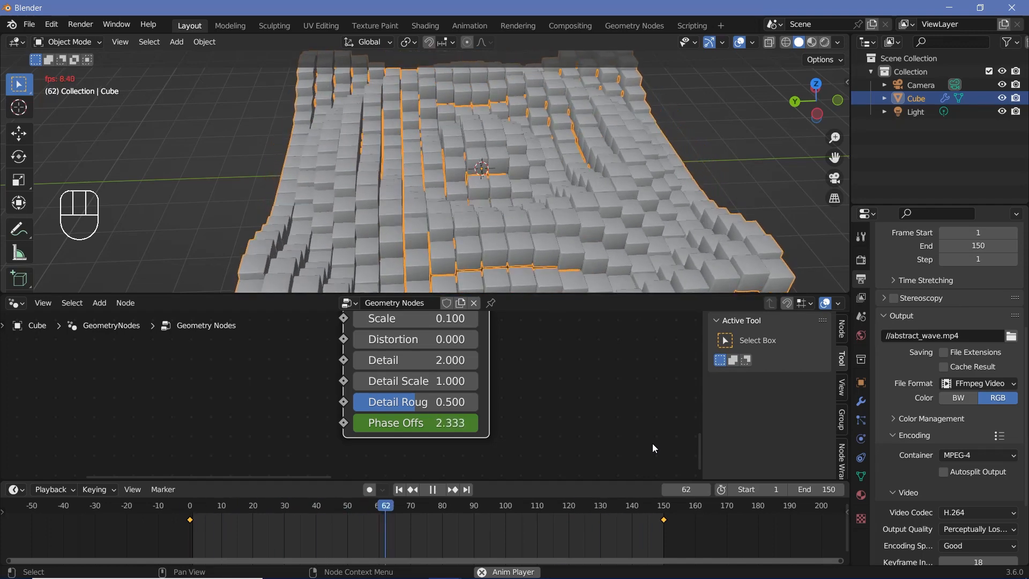
key("space")
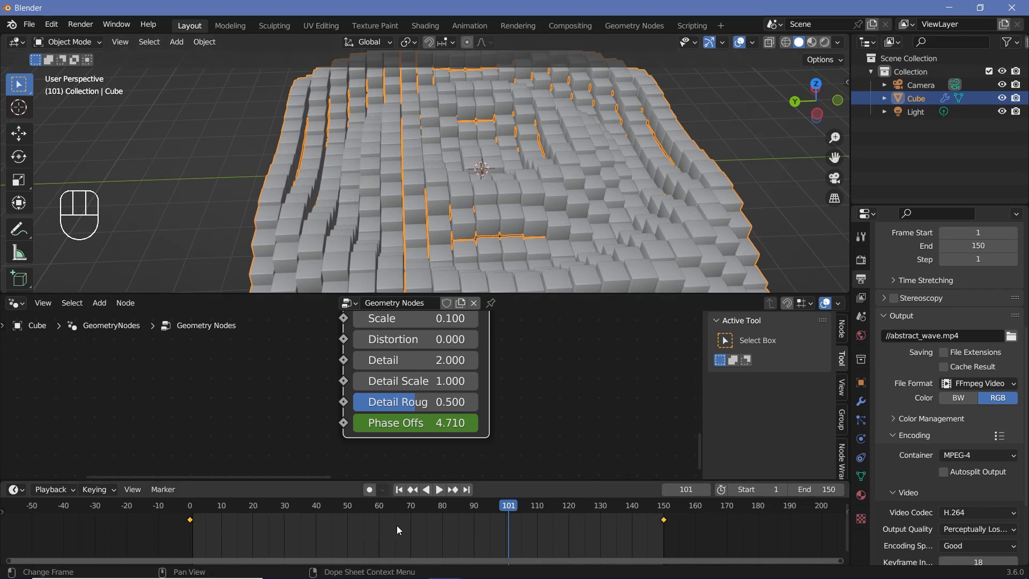
Set the Phase Offset keyframes' interpolation to Linear and play the wave to check its constant speed.
key("t")
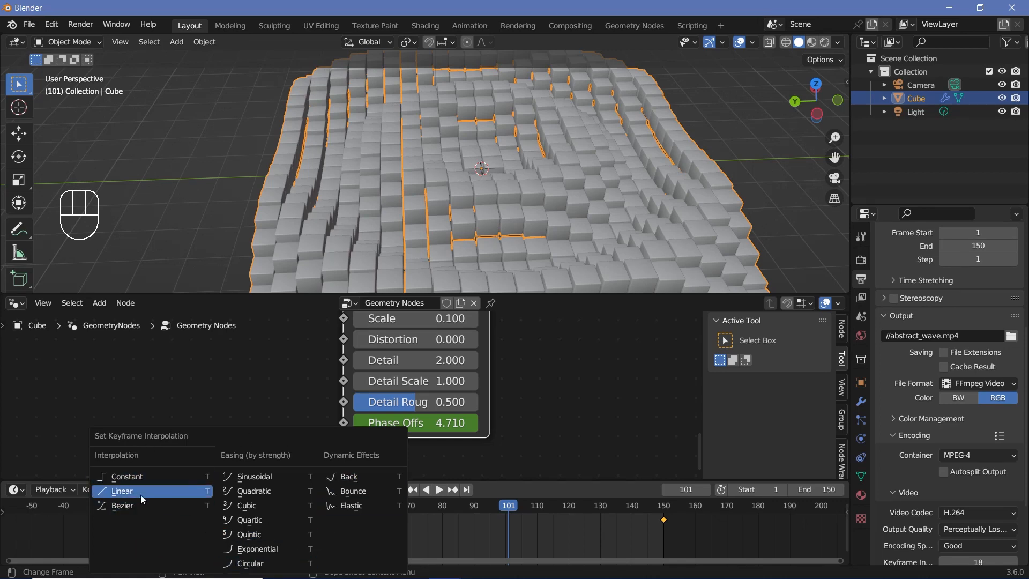
left_click(162, 492)
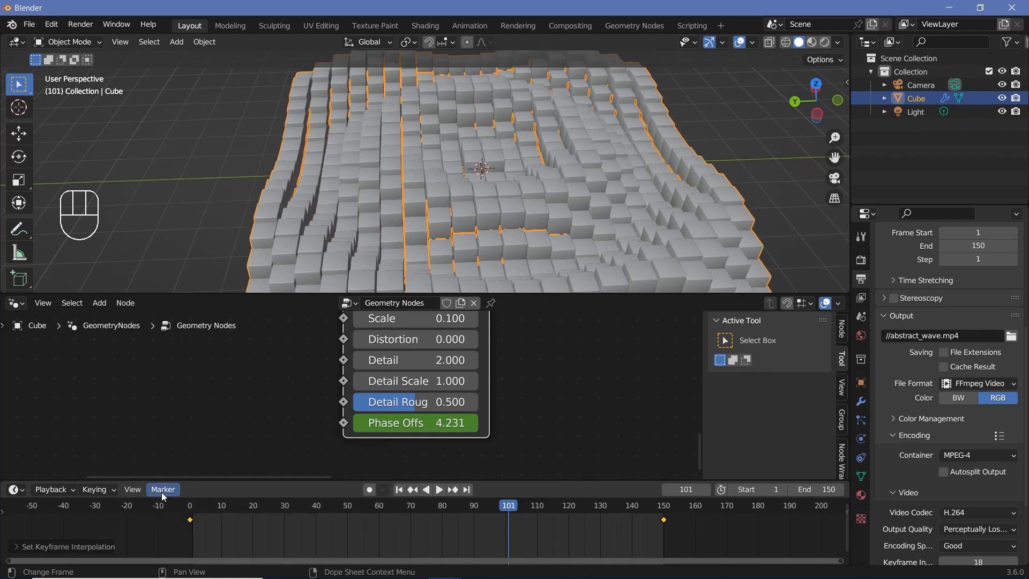
key("space")
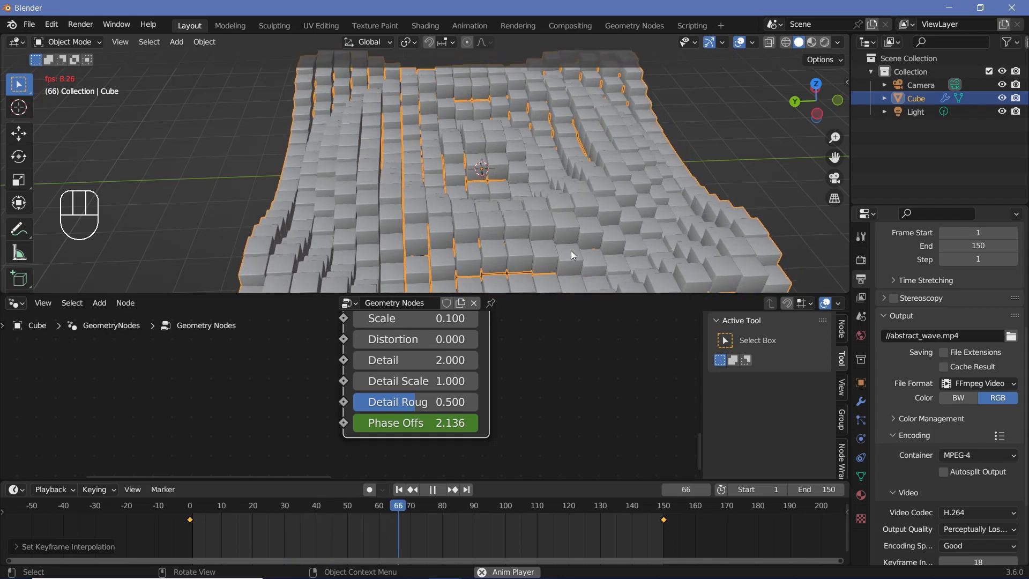
key("space")
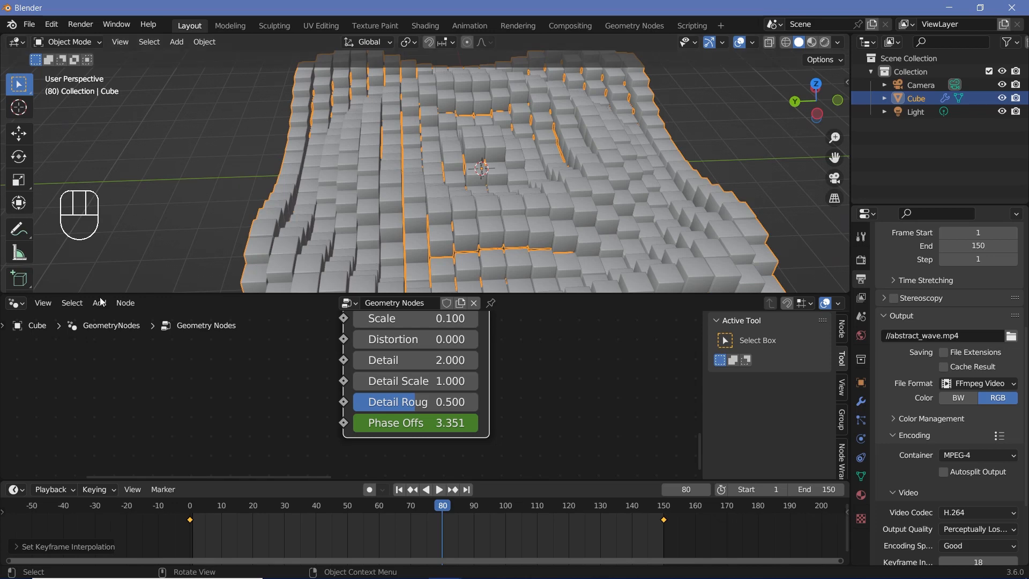
Change the node editor area to the Shader Editor and display the 3D viewport in Rendered shading.
left_click(15, 303)
left_click(54, 427)
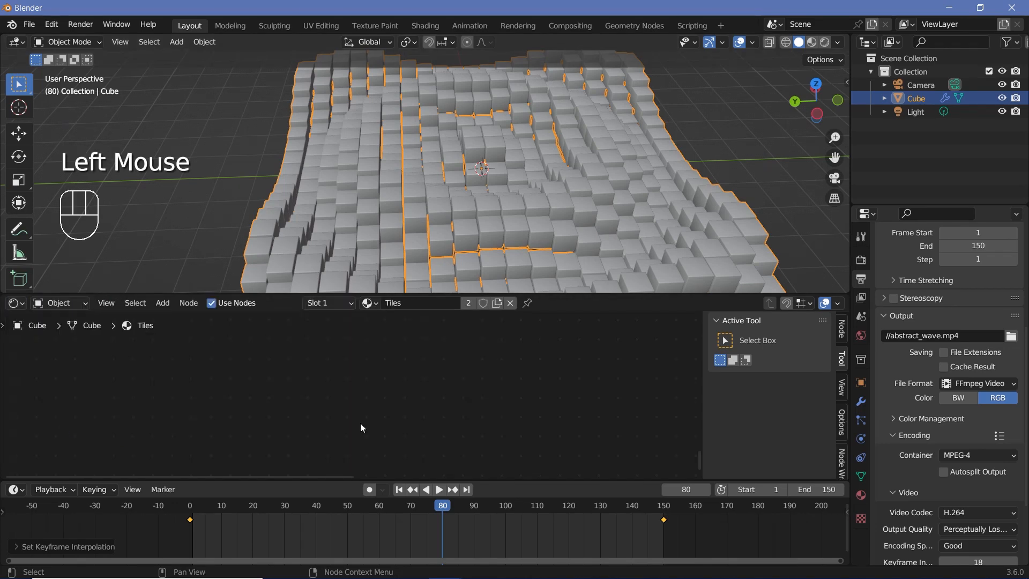
left_click(824, 43)
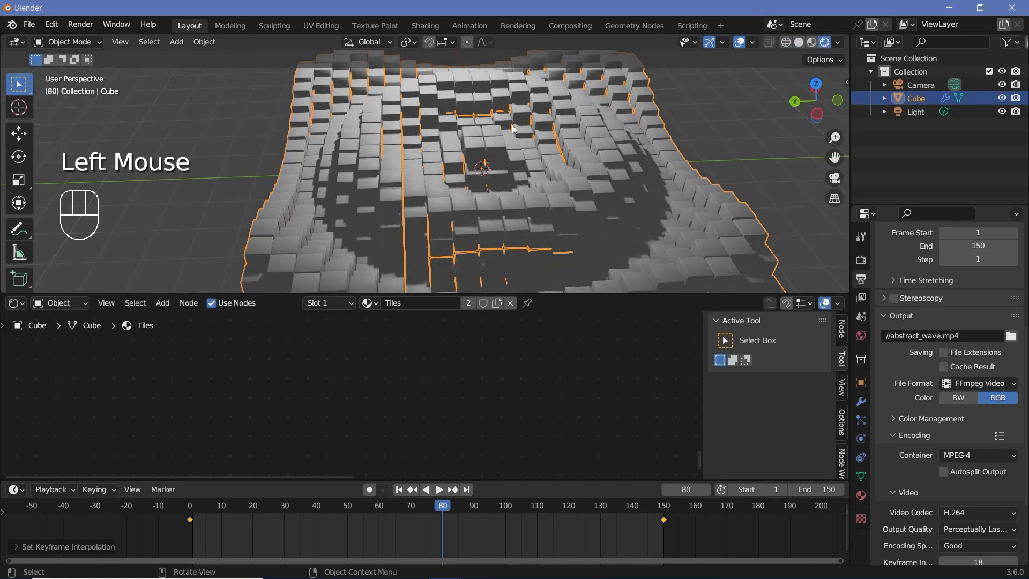
Delete the Light object and set the world background color to white.
left_click(918, 113)
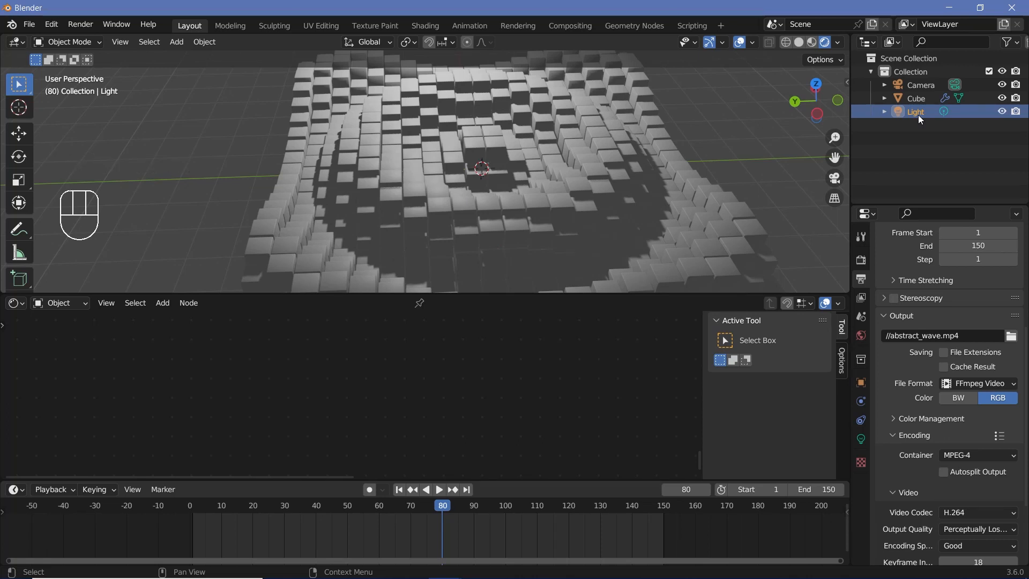
key("Delete")
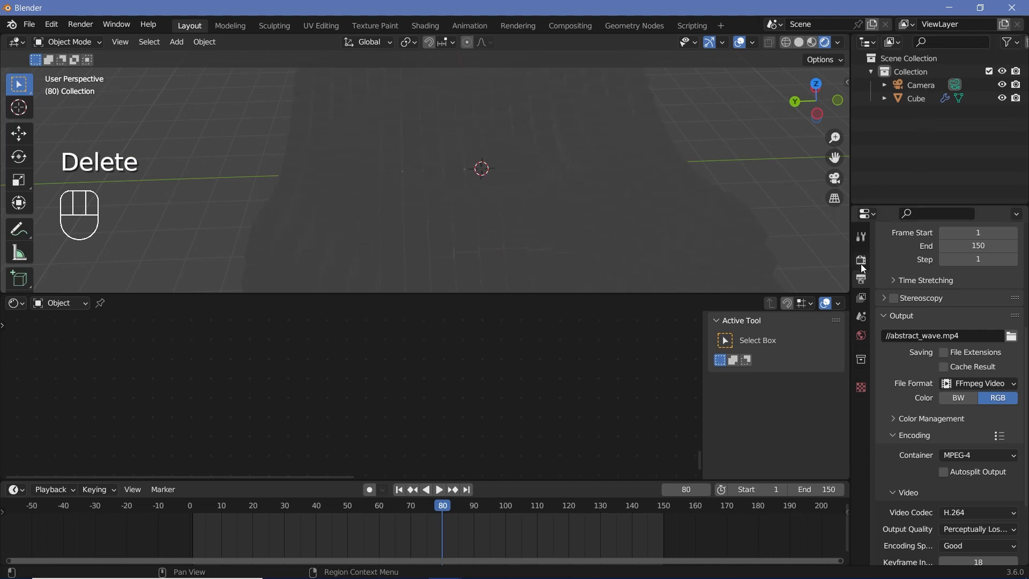
left_click(861, 336)
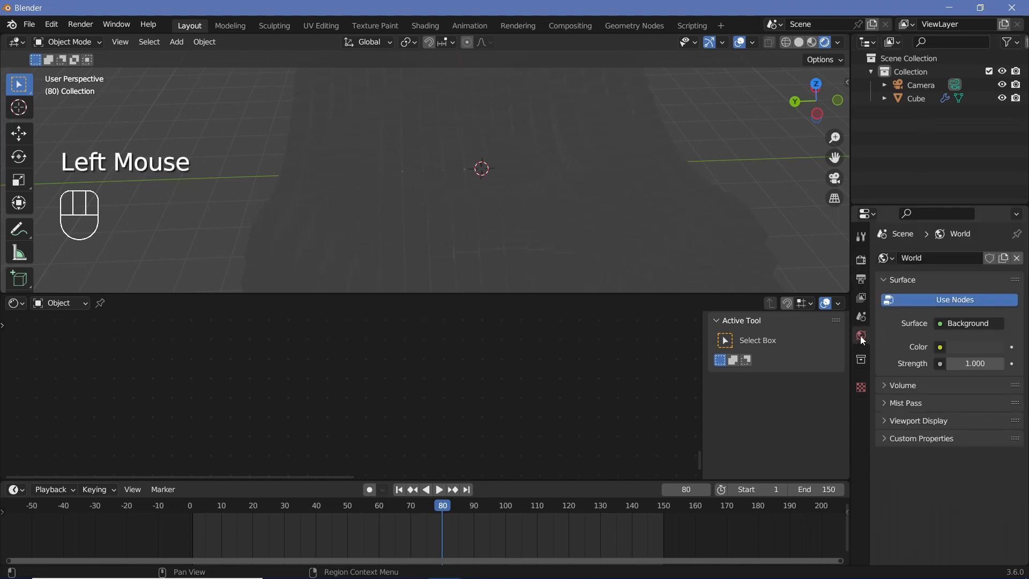
left_click(956, 347)
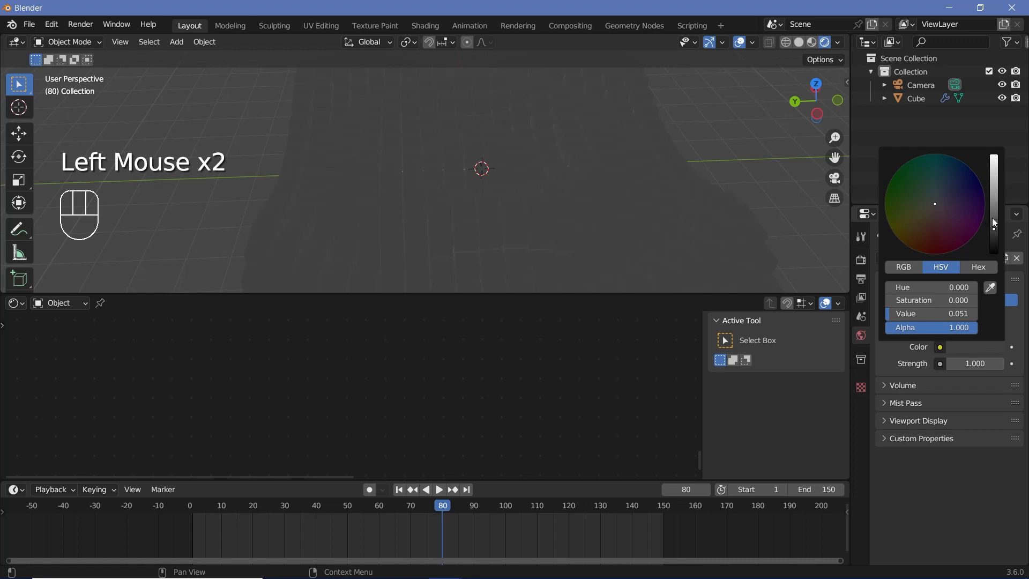
left_click_drag(994, 223, 994, 157)
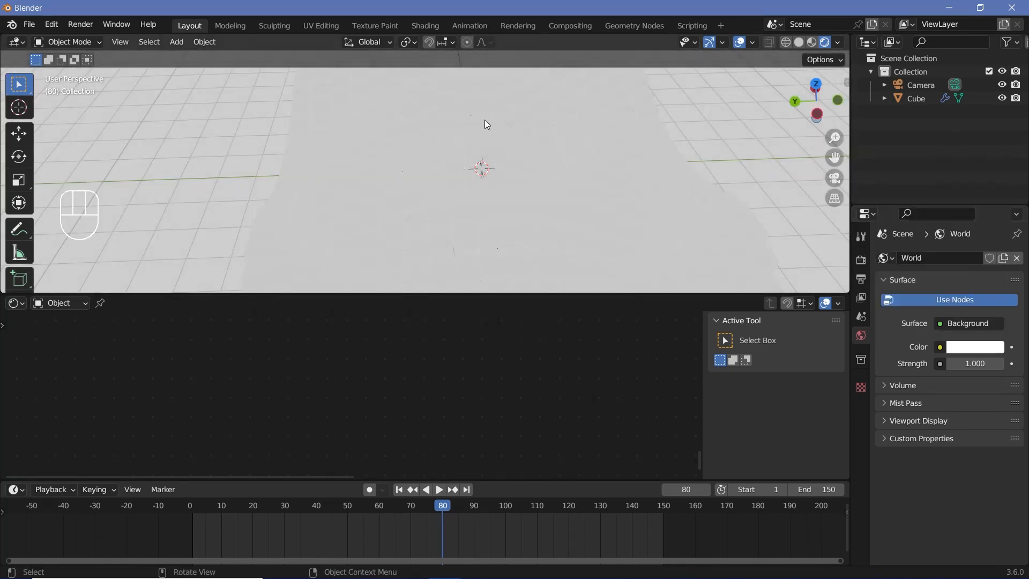
Enable Ambient Occlusion in the Eevee render settings.
middle_click_drag(509, 186, 421, 209)
scroll(588, 237, "up", 2)
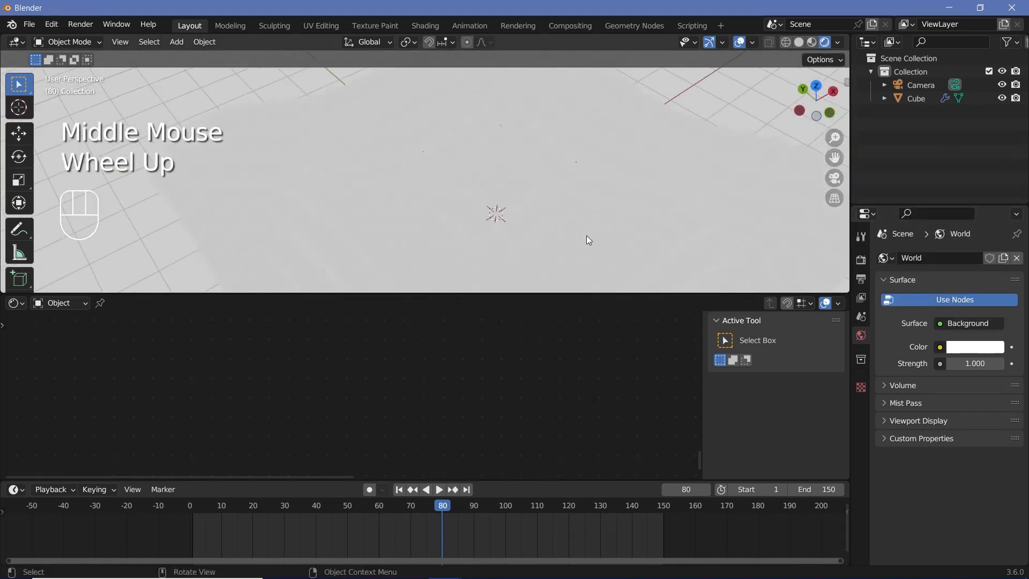
middle_click_drag(588, 236, 676, 181)
scroll(676, 181, "up", 1)
scroll(676, 181, "down", 1)
scroll(643, 188, "up", 1)
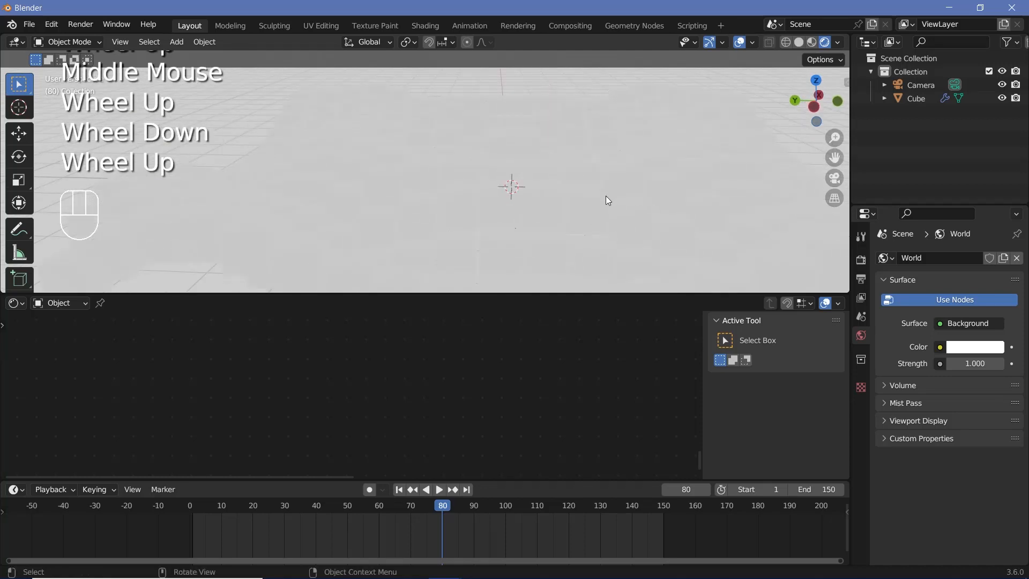
scroll(604, 195, "up", 2)
middle_click_drag(605, 194, 548, 180, "shift")
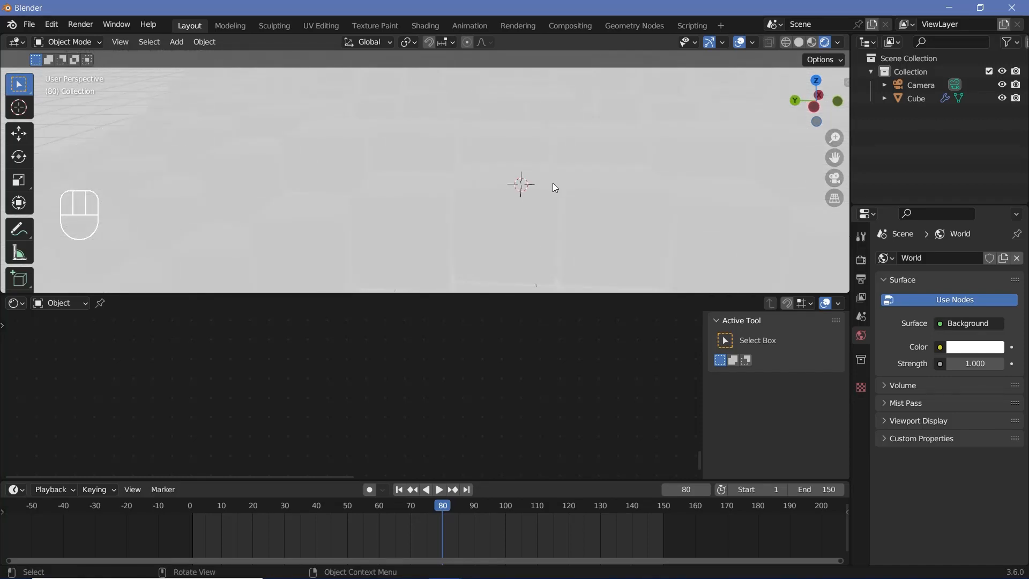
left_click(860, 262)
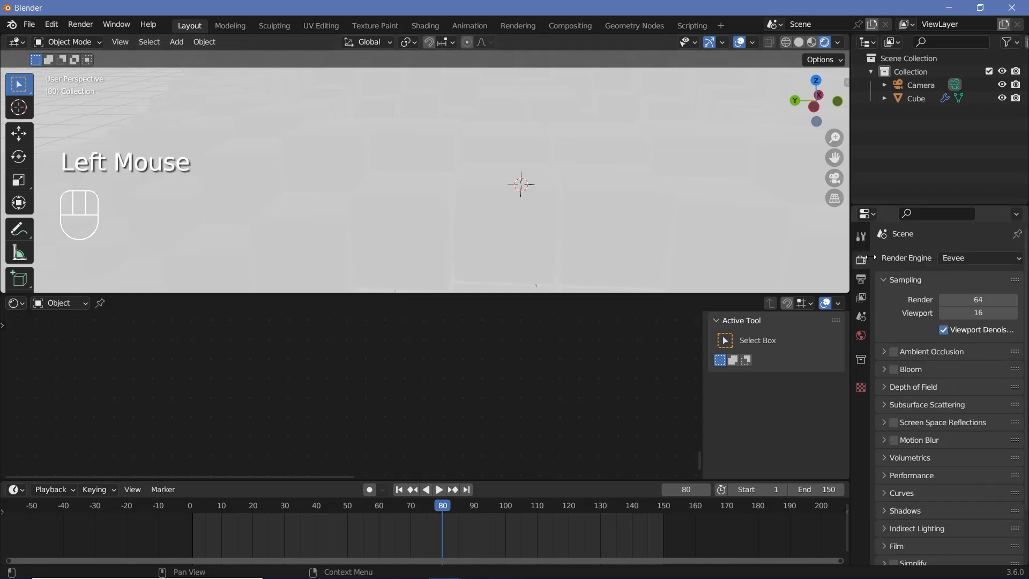
left_click(895, 351)
Set the Ambient Occlusion distance to 5 m.
scroll(574, 236, "down", 2)
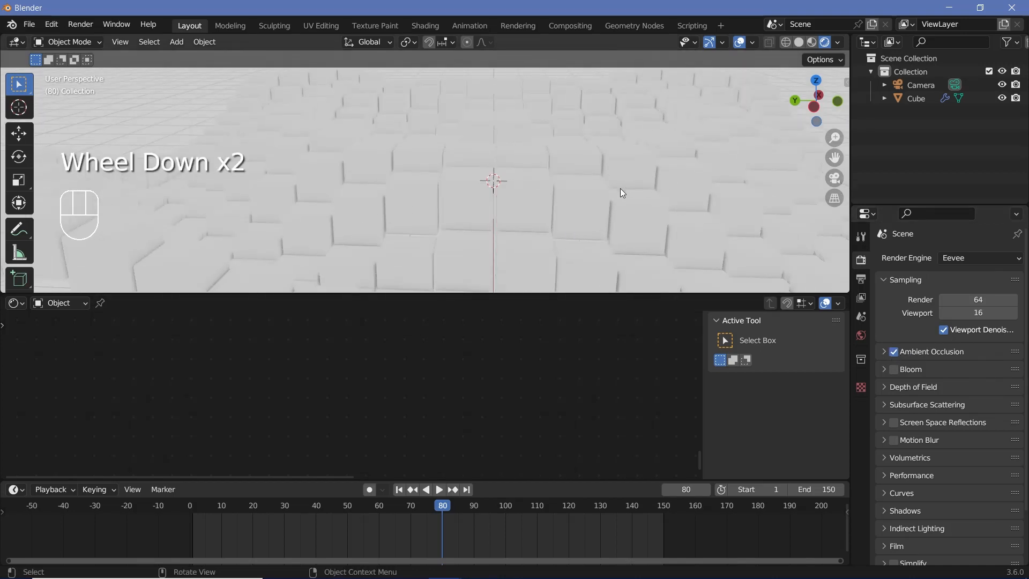
scroll(617, 191, "down", 2)
middle_click_drag(611, 191, 574, 217)
scroll(620, 246, "up", 2)
scroll(585, 221, "up", 2)
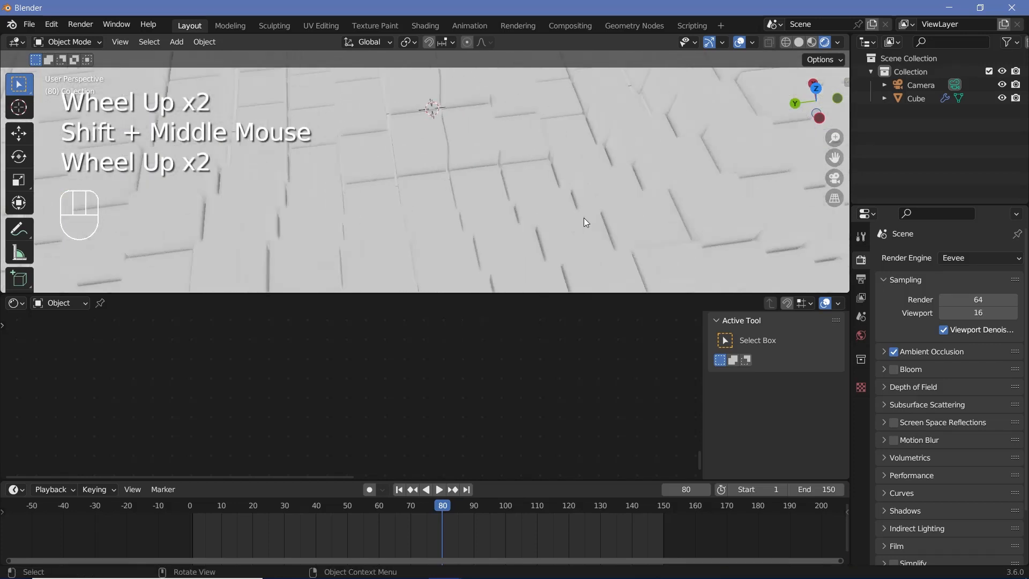
left_click(884, 351)
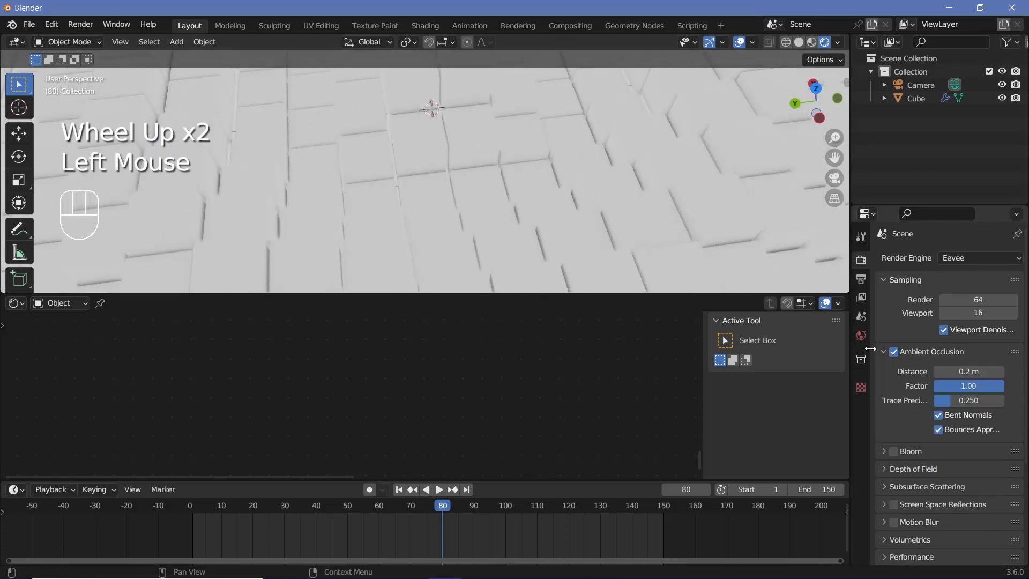
mouse_move(959, 371)
left_mouse_down()
mouse_move(1002, 371)
mouse_move(959, 369)
left_mouse_up()
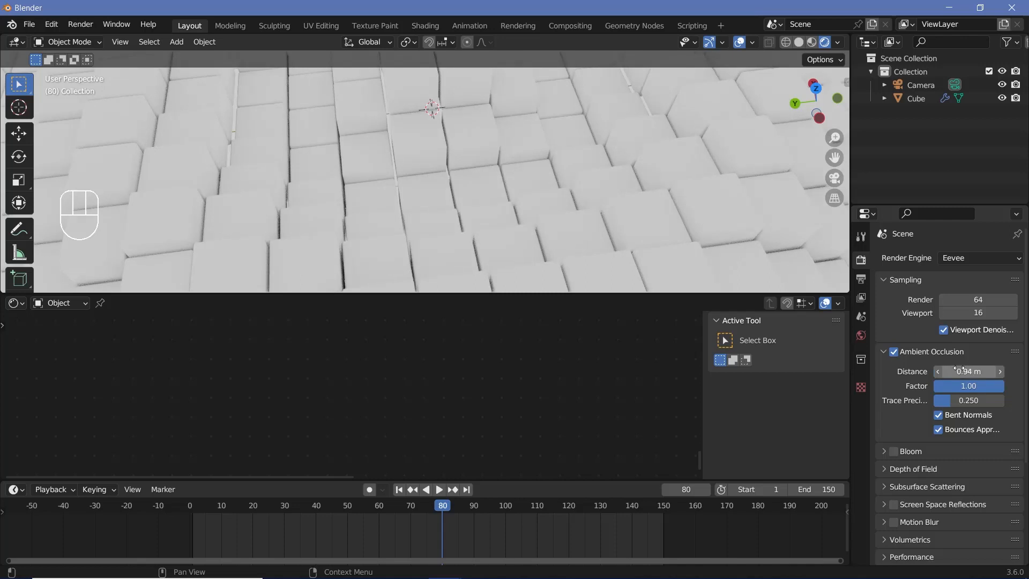
left_click(958, 370)
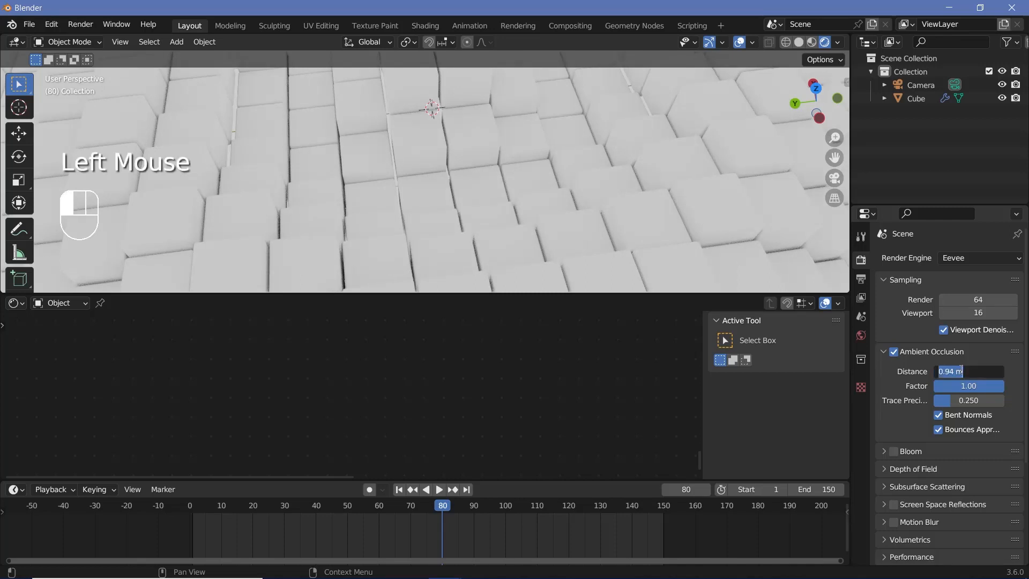
type("5")
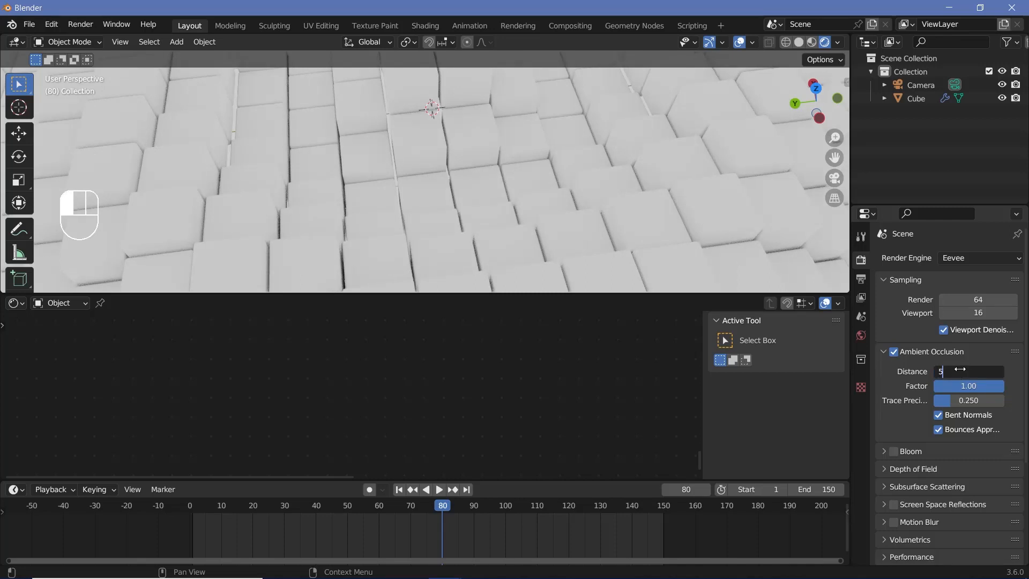
key("Return")
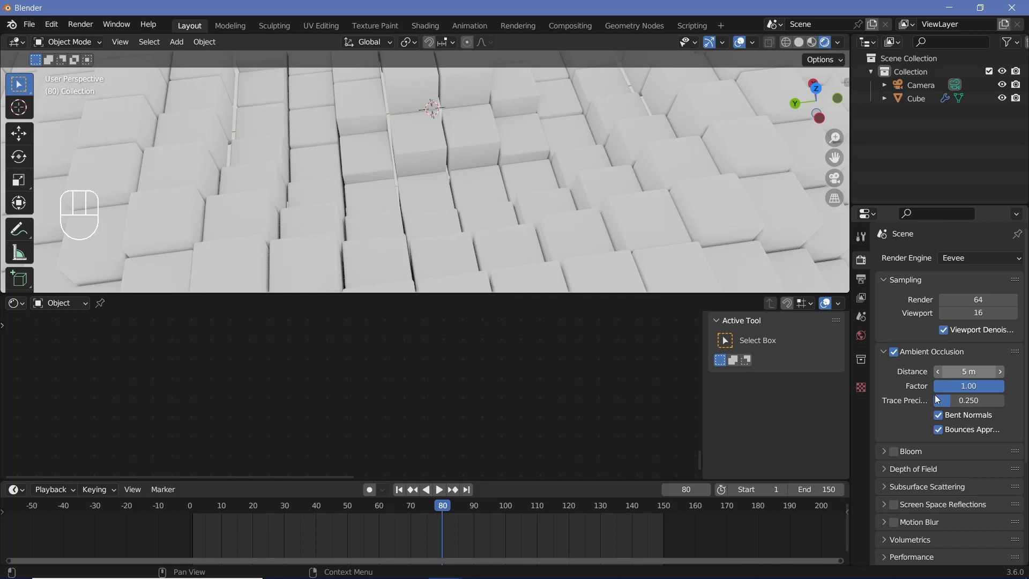
Enable Screen Space Reflections for the Eevee render and inspect the cubes' shading up close.
left_click(894, 504)
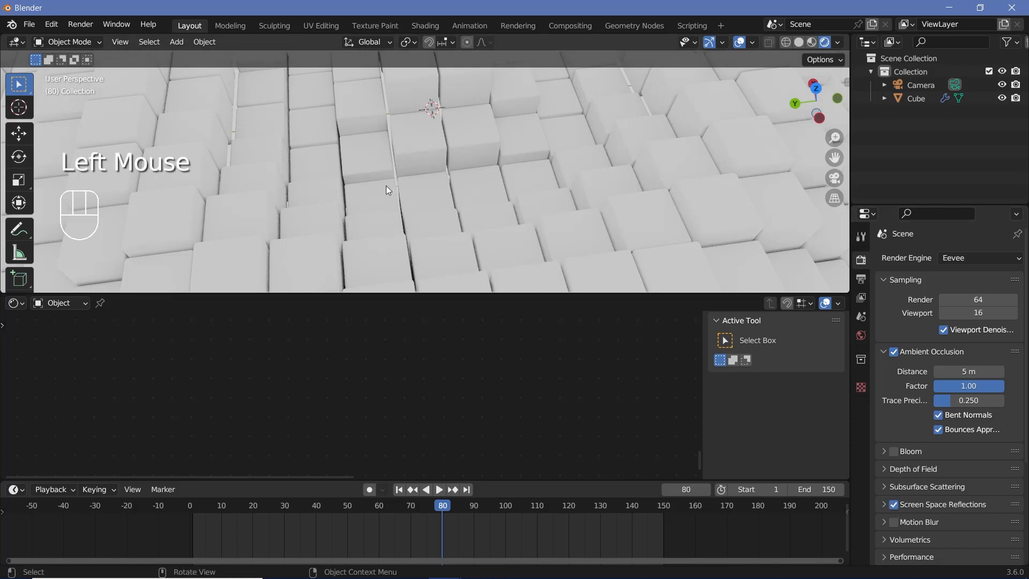
middle_click_drag(388, 190, 454, 178)
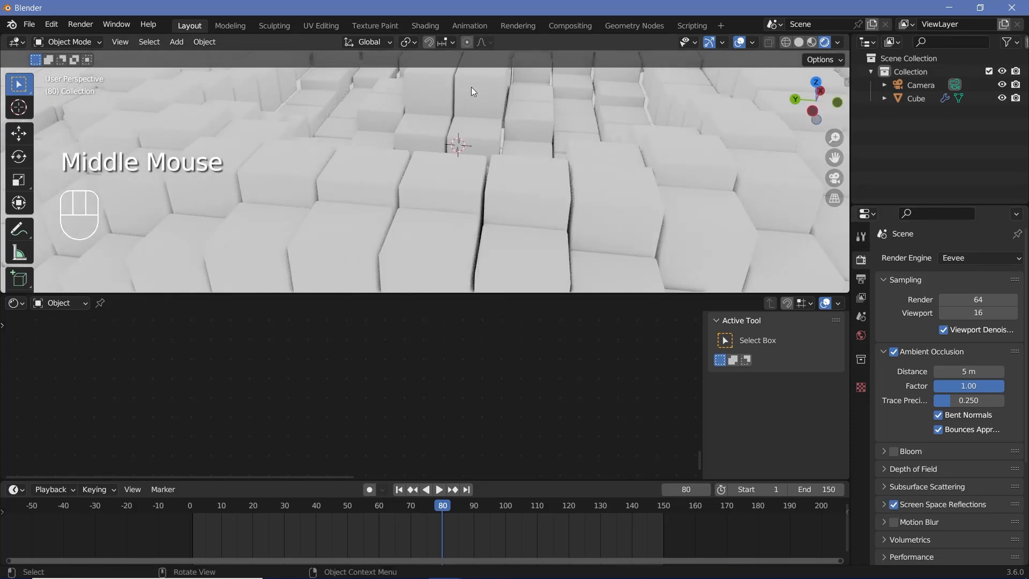
scroll(533, 212, "down", 3)
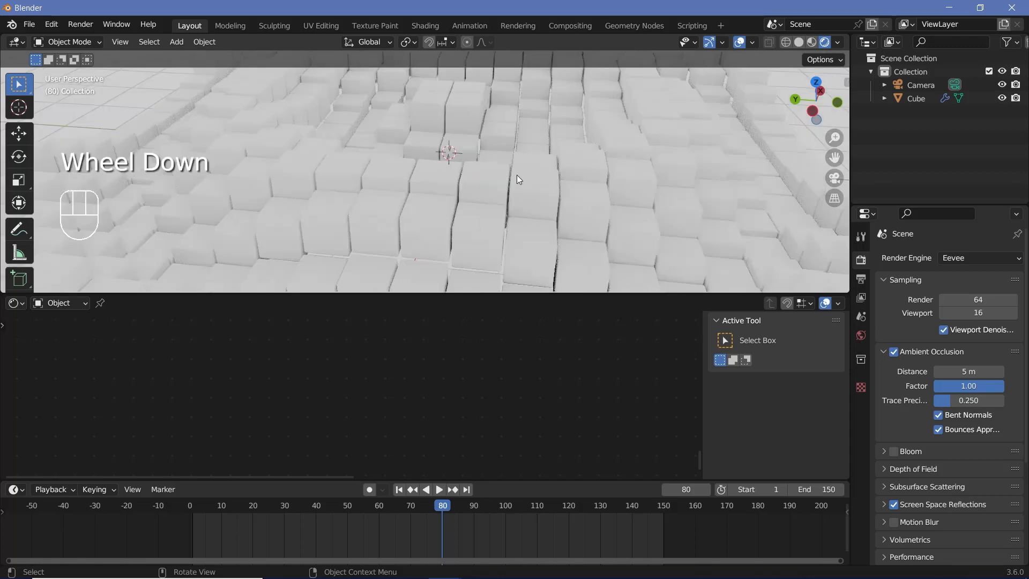
middle_click_drag(517, 177, 531, 204)
Select the Cube object and choose the Tiles material for its slot in the Shader Editor.
left_click(472, 184)
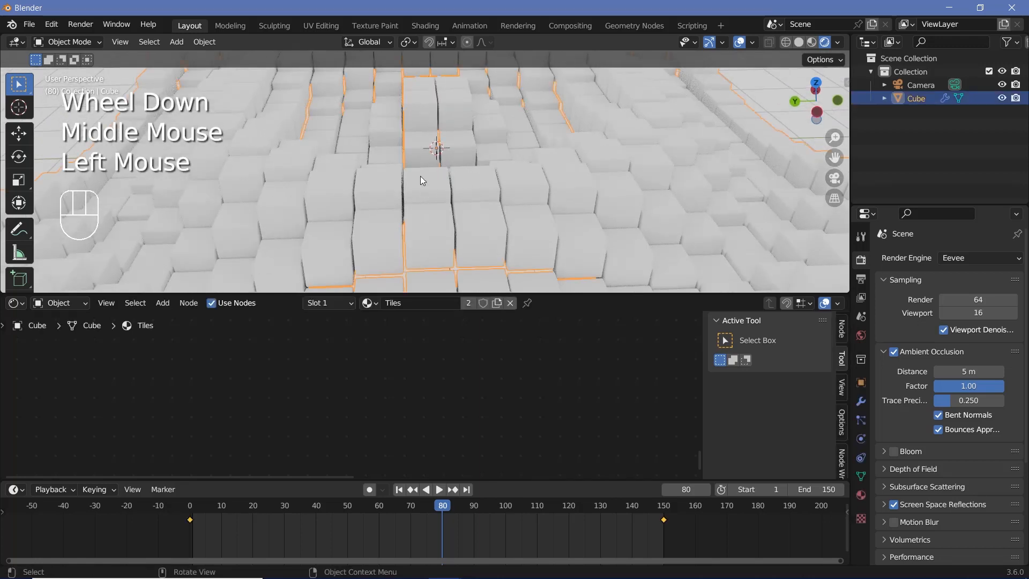
left_click(369, 303)
left_click(387, 334)
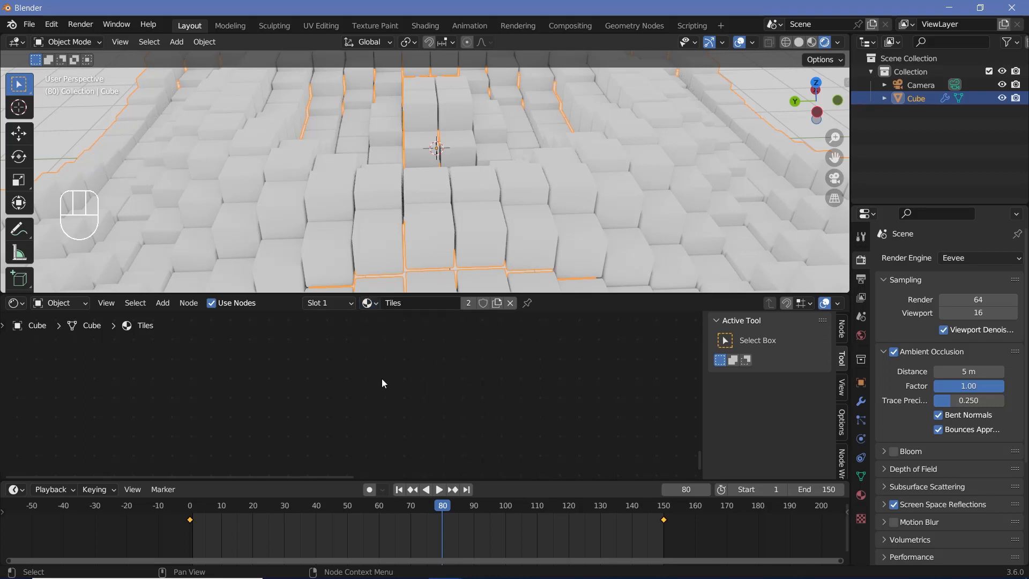
Set the Principled BSDF's Metallic to 1.0 and its Roughness to 0.4 in the Tiles material.
key("KP_Decimal")
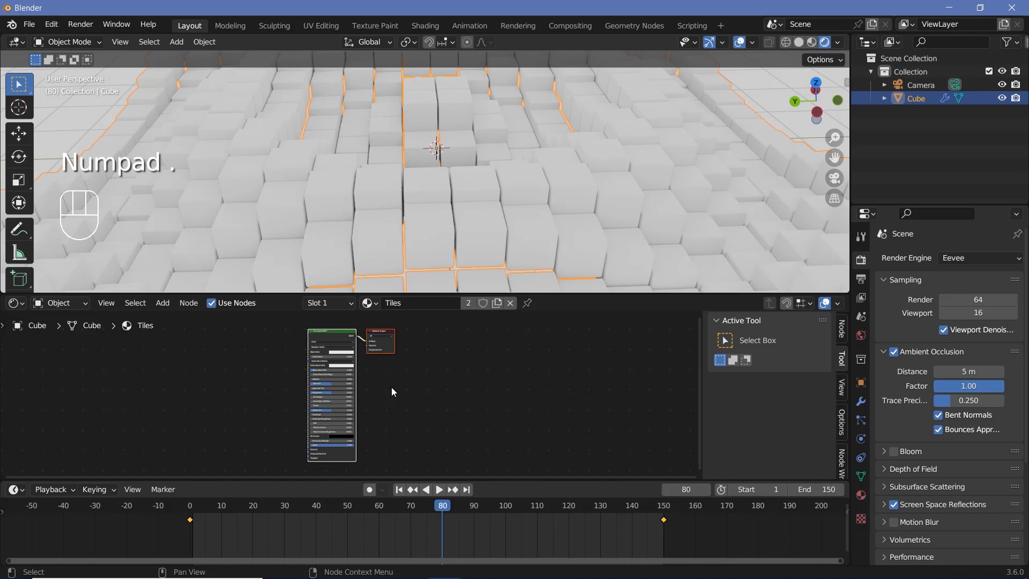
key("a")
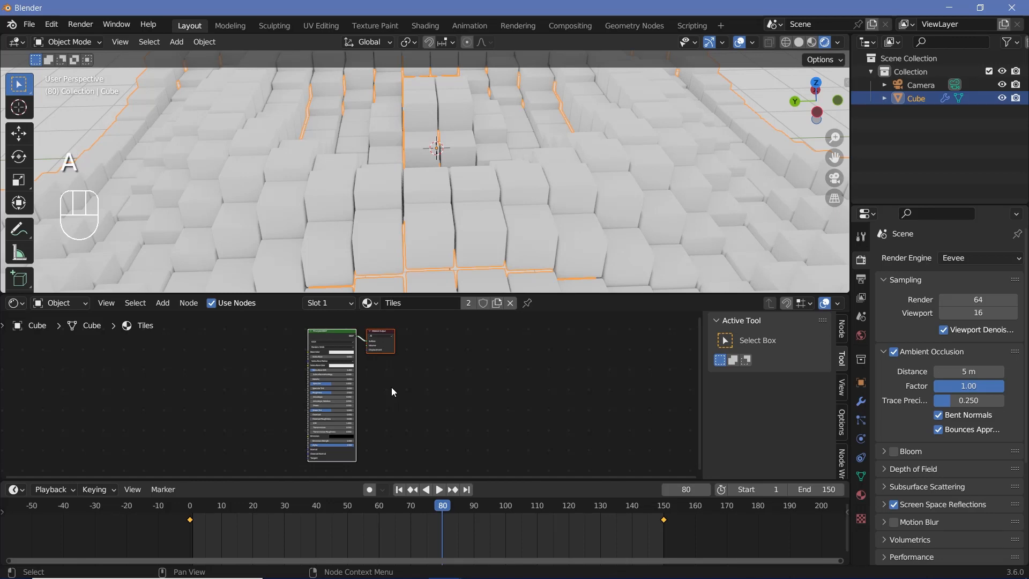
key("KP_Decimal")
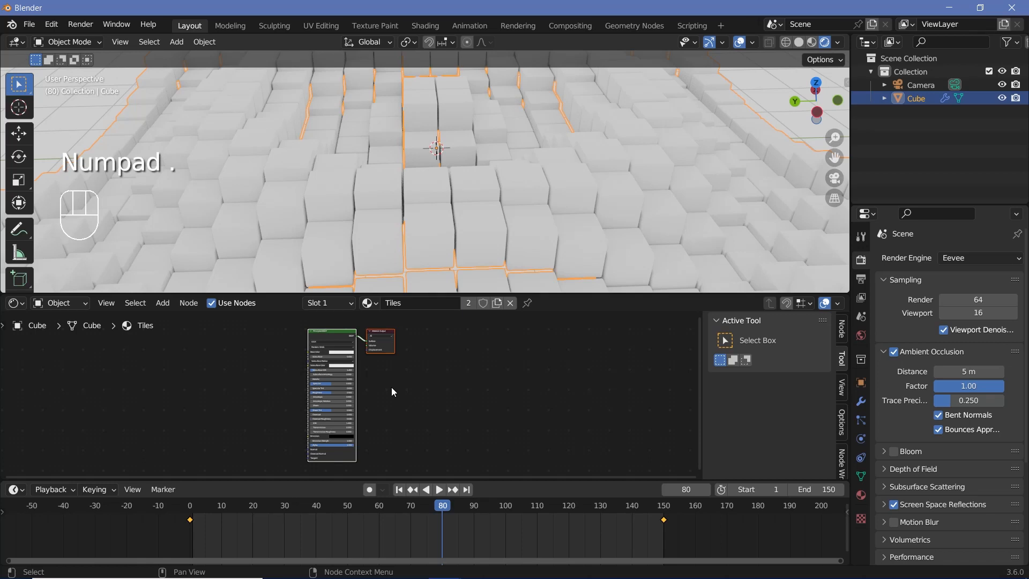
middle_click_drag(423, 378, 493, 374)
scroll(501, 379, "down", 1)
scroll(502, 377, "up", 11)
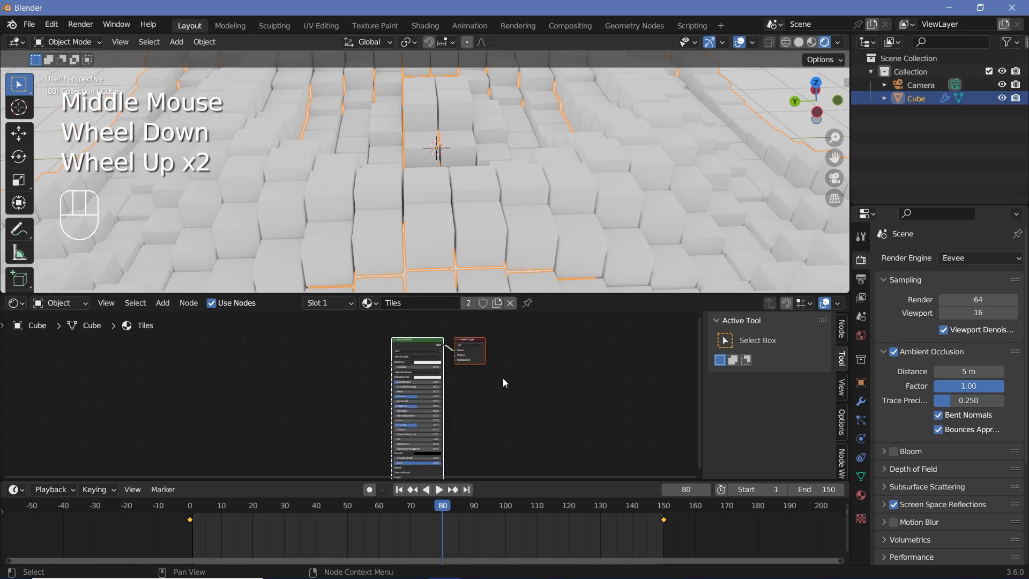
left_click_drag(484, 387, 592, 387)
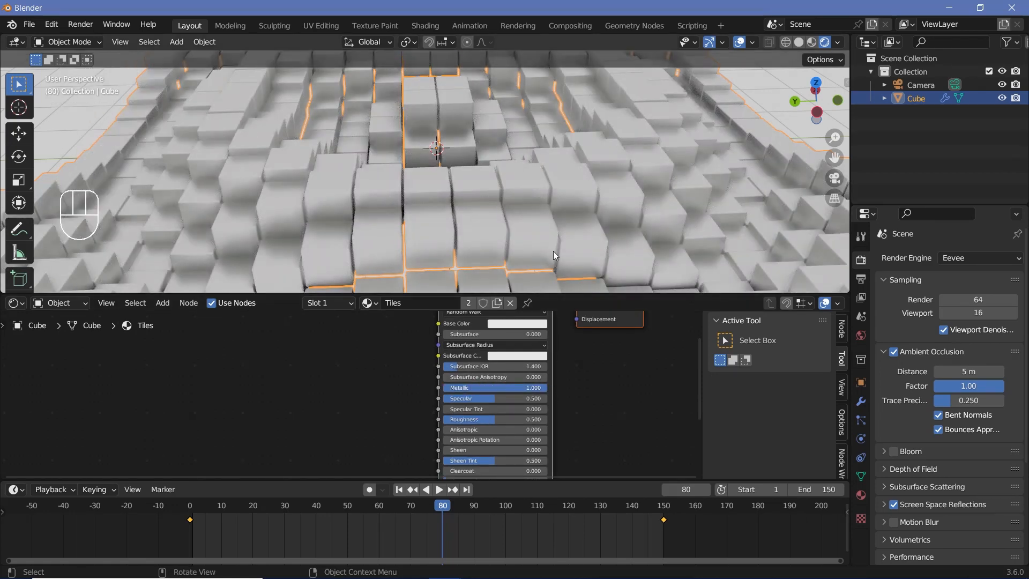
left_click(508, 419)
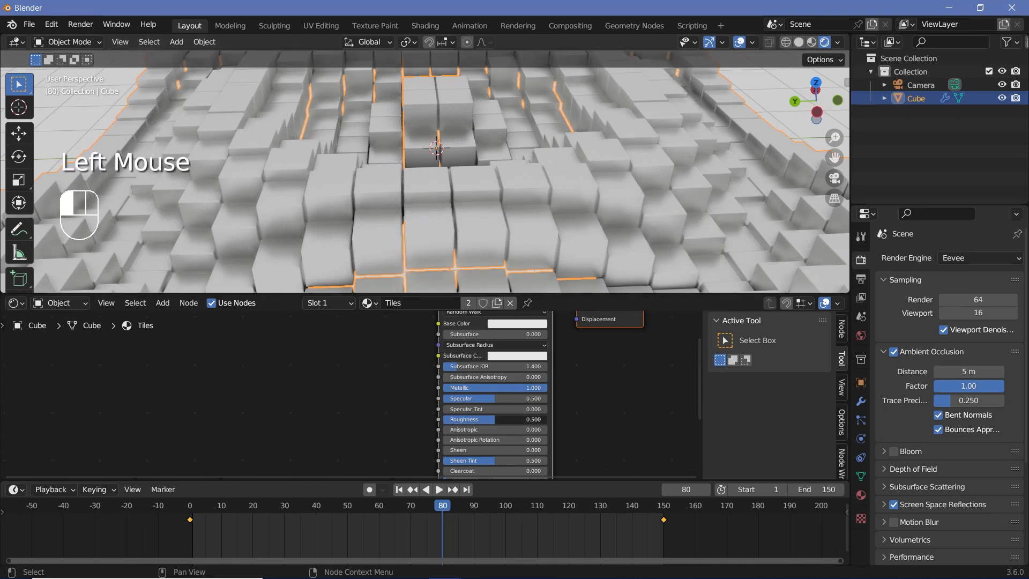
type("0.4")
key("Return")
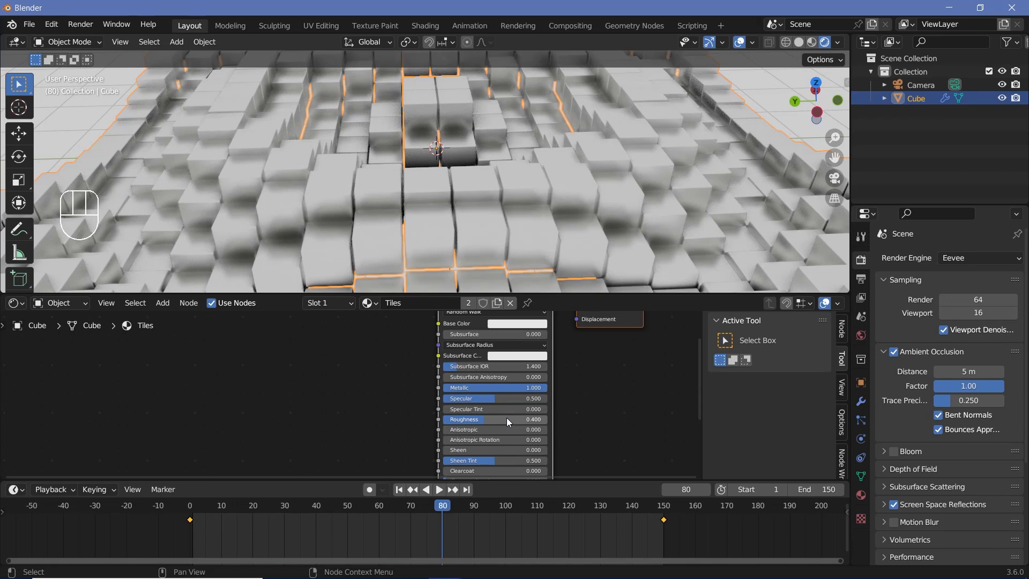
Change the Tiles material's Base Color to a pale cyan at a Value of 1.000.
scroll(507, 413, "up", 2)
left_click(510, 396)
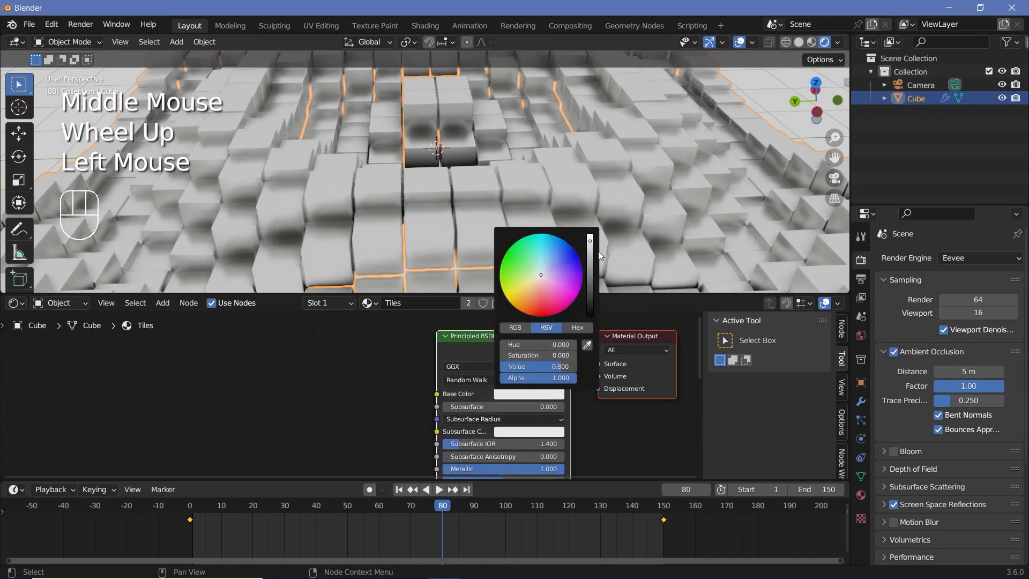
left_click(589, 236)
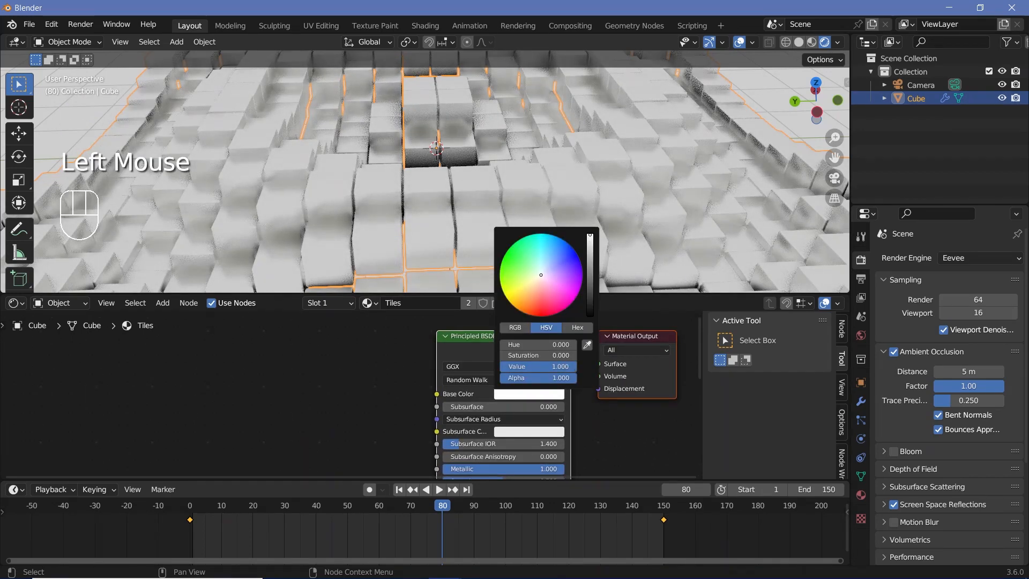
left_click_drag(540, 275, 540, 266, "ctrl")
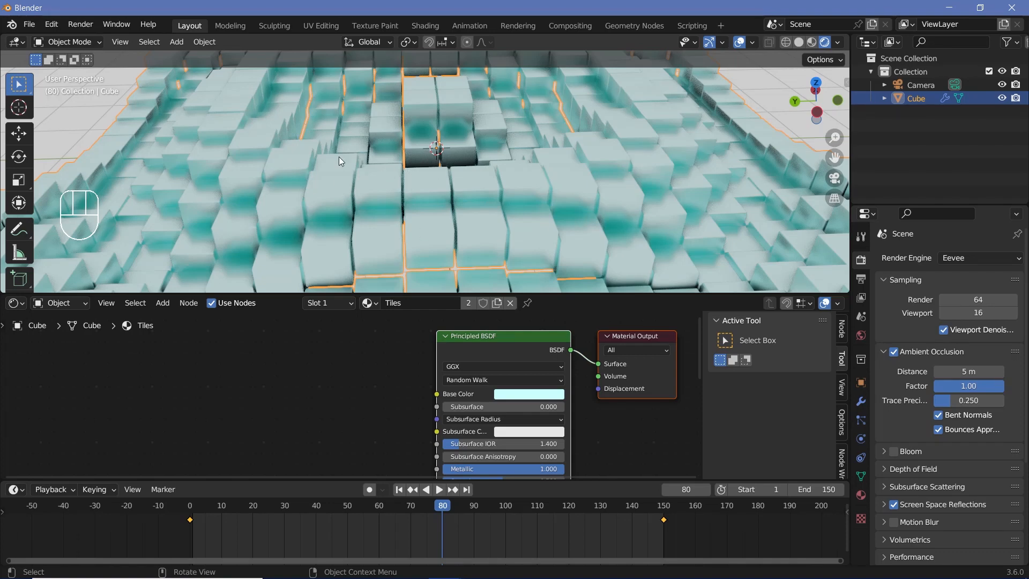
Add a Voronoi Texture node in front of the Principled BSDF.
middle_click_drag(349, 445, 448, 406)
key("shift+a")
left_click(420, 407)
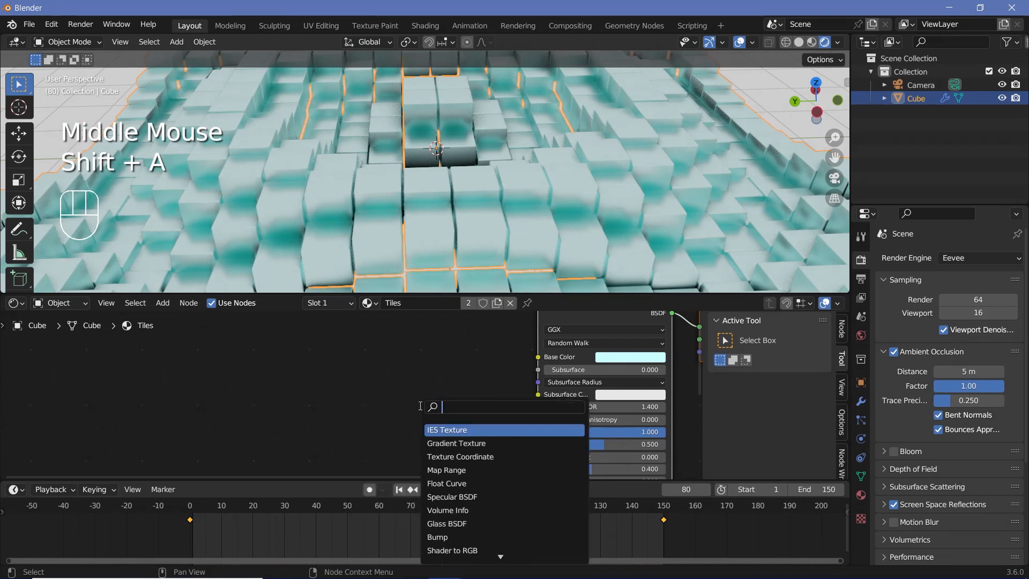
type("voro")
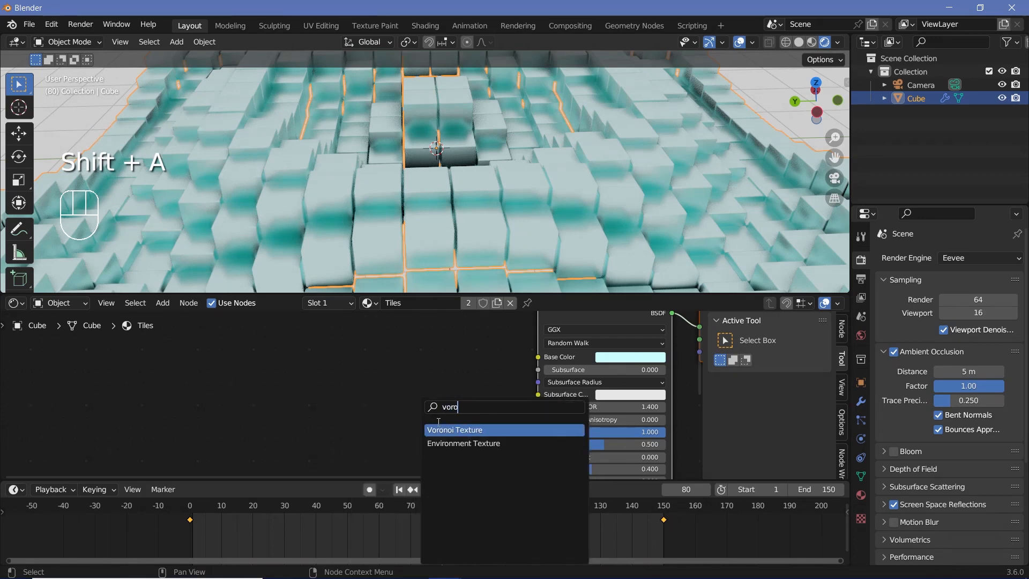
key("Return")
left_click(281, 371)
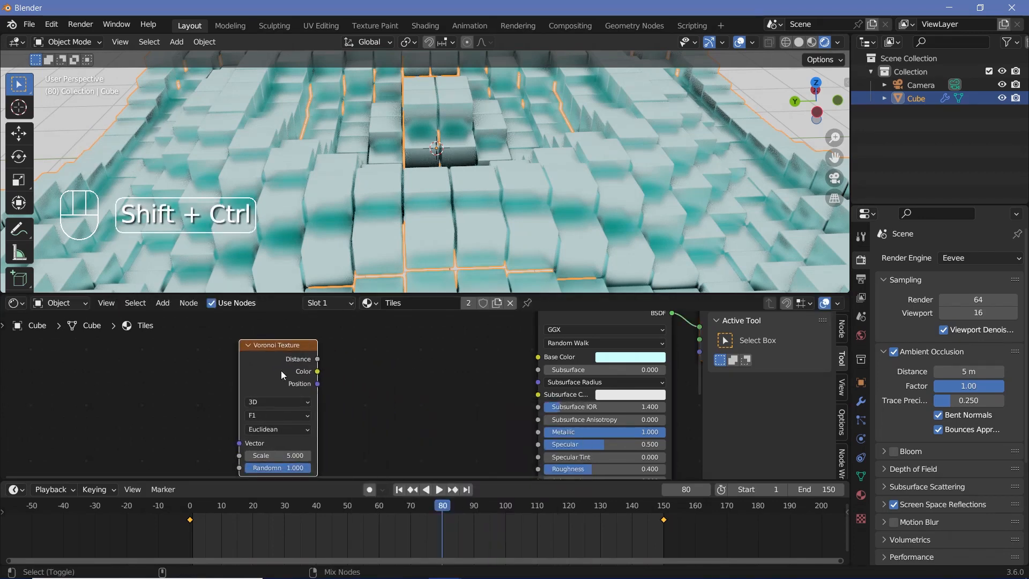
Preview the Voronoi Texture on the cubes by linking its Distance output straight to the Material Output's Surface.
left_click(281, 370, "ctrl+shift")
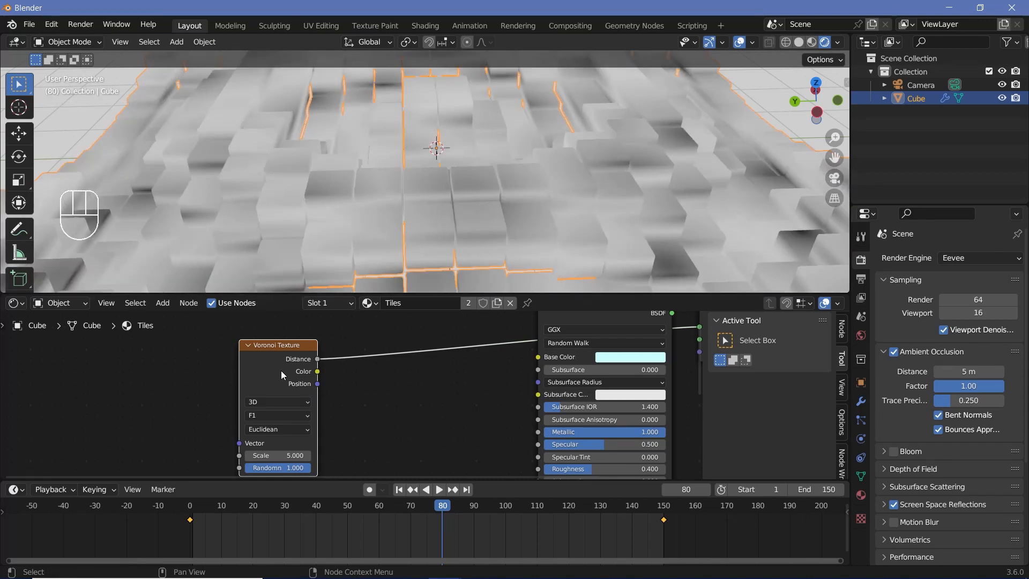
scroll(380, 380, "down", 3)
middle_click(375, 380)
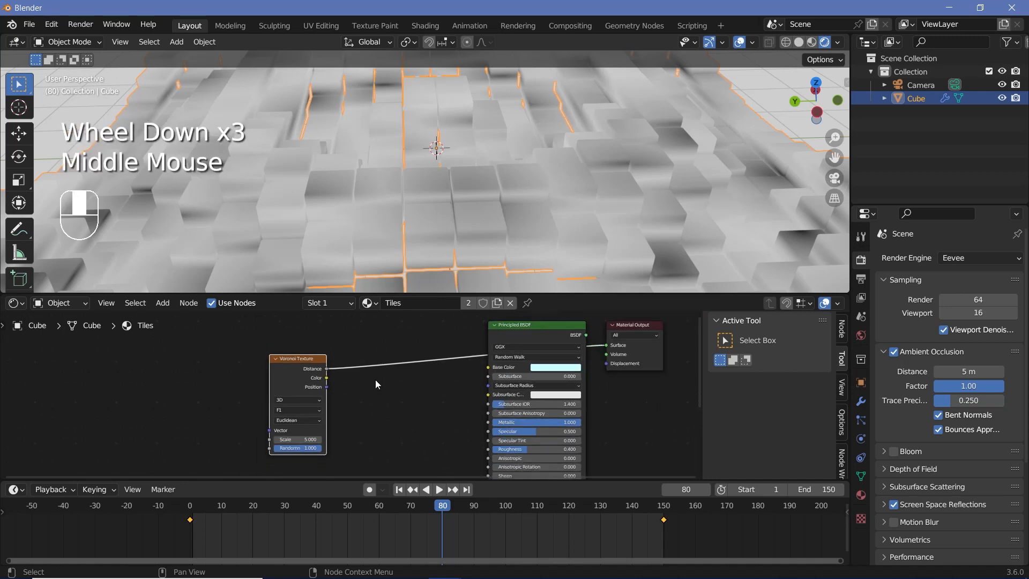
left_click(51, 24)
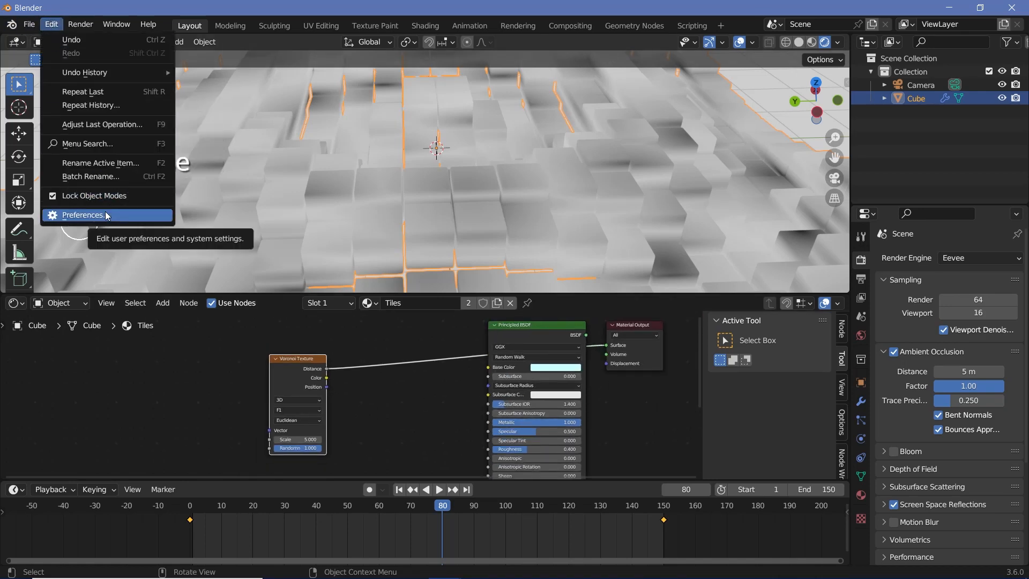
left_click(352, 410)
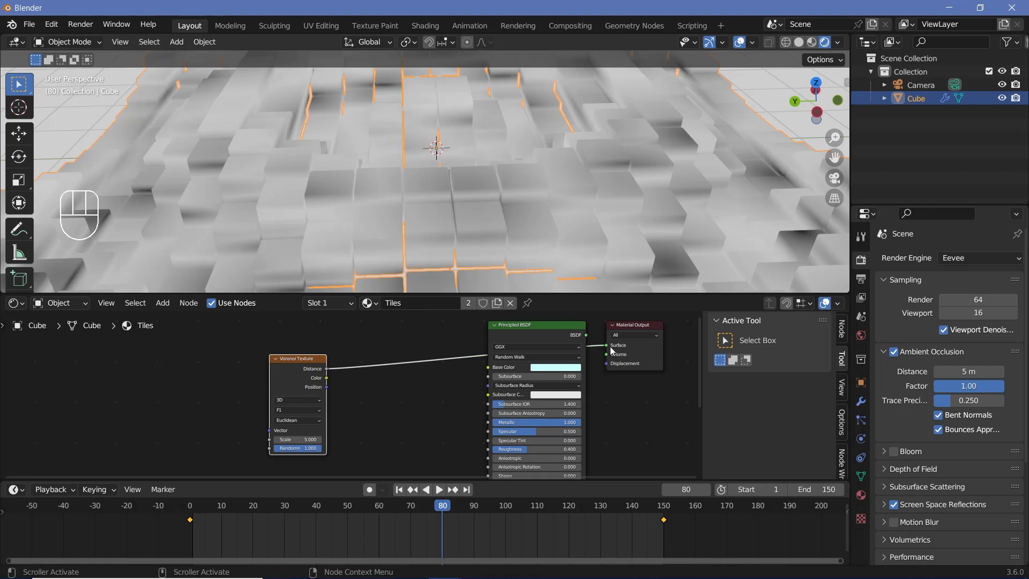
Insert a Color Ramp node on the link between the Voronoi Texture's Distance and the Material Output.
scroll(373, 382, "up", 2)
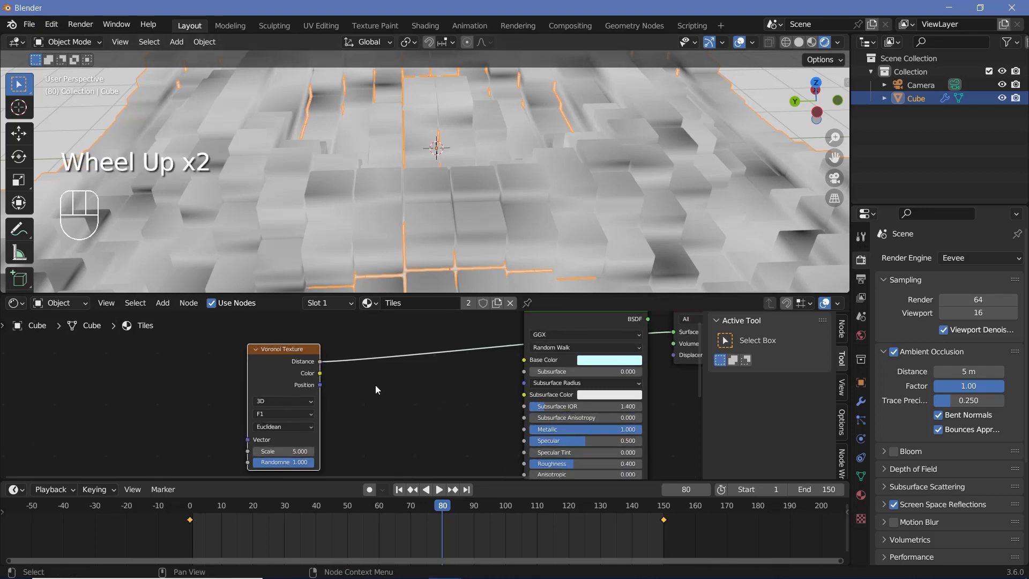
middle_click_drag(375, 384, 448, 381)
scroll(439, 381, "up", 2)
left_click_drag(335, 356, 250, 359)
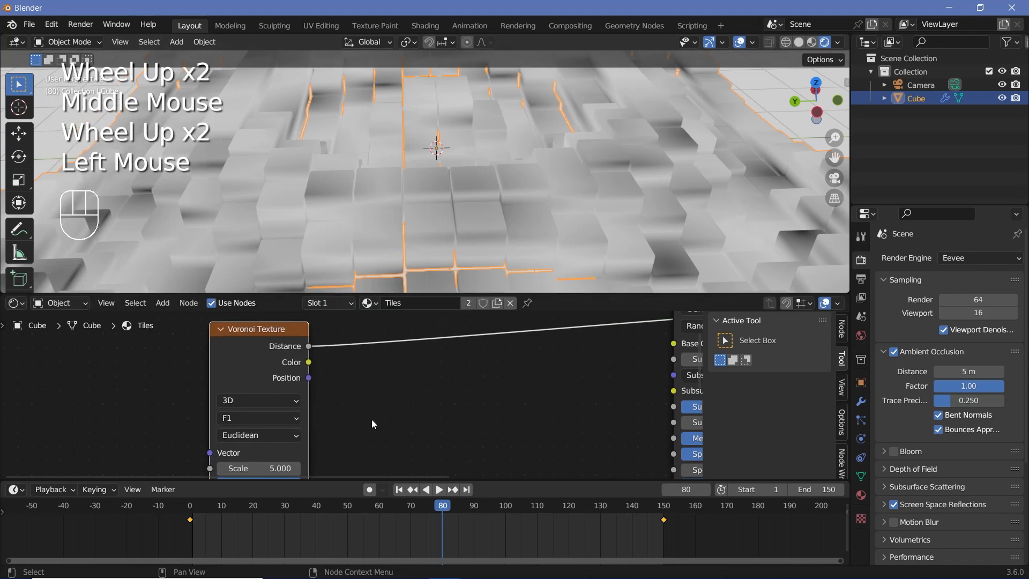
middle_click_drag(374, 424, 377, 420)
key("shift+a")
mouse_move(472, 391)
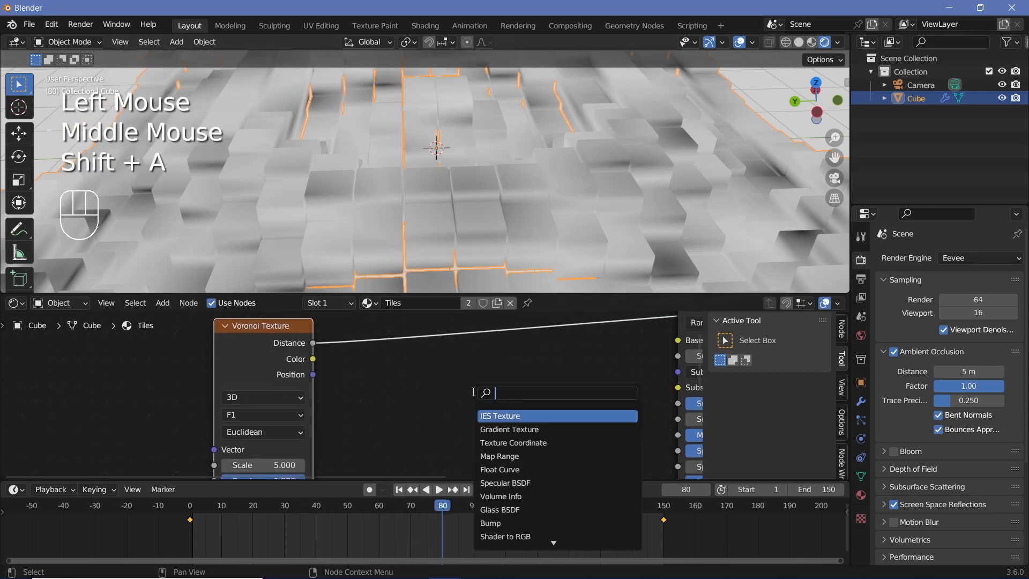
type("colo")
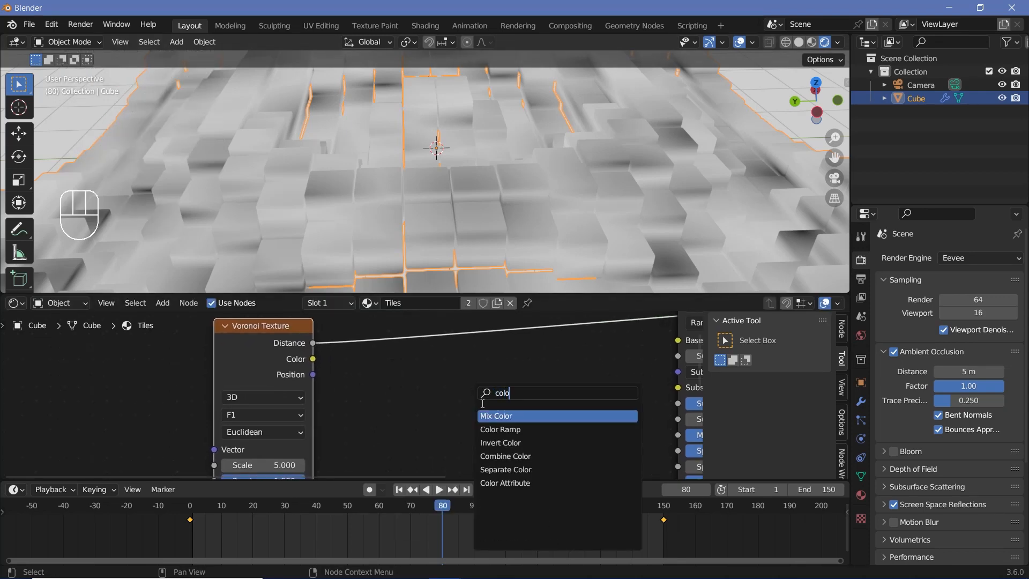
left_click(500, 429)
left_click(418, 321)
left_click_drag(251, 327, 233, 344)
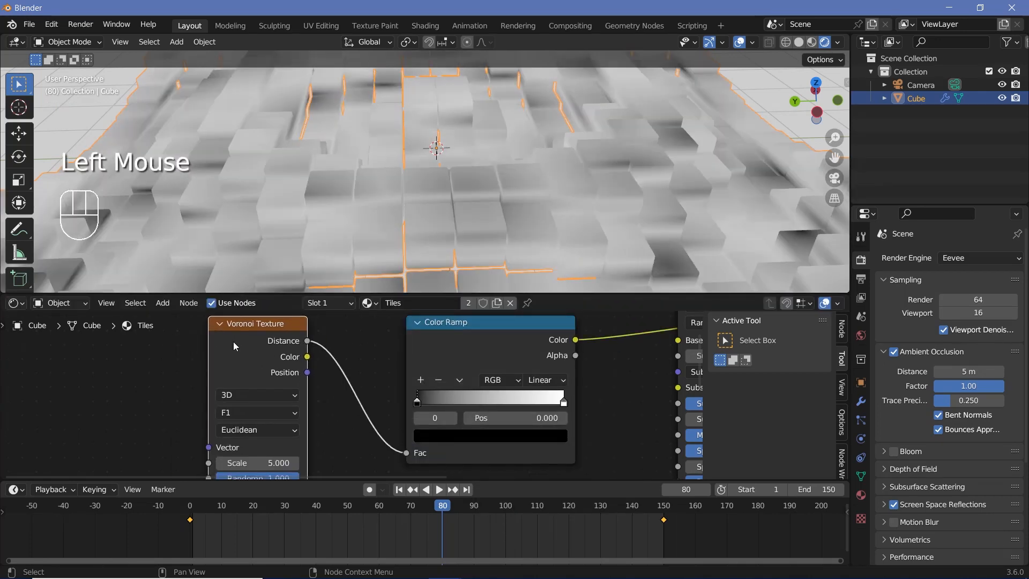
Move the Color Ramp's black stop to about 0.273 and its white stop to about 0.367.
left_click_drag(417, 402, 457, 403)
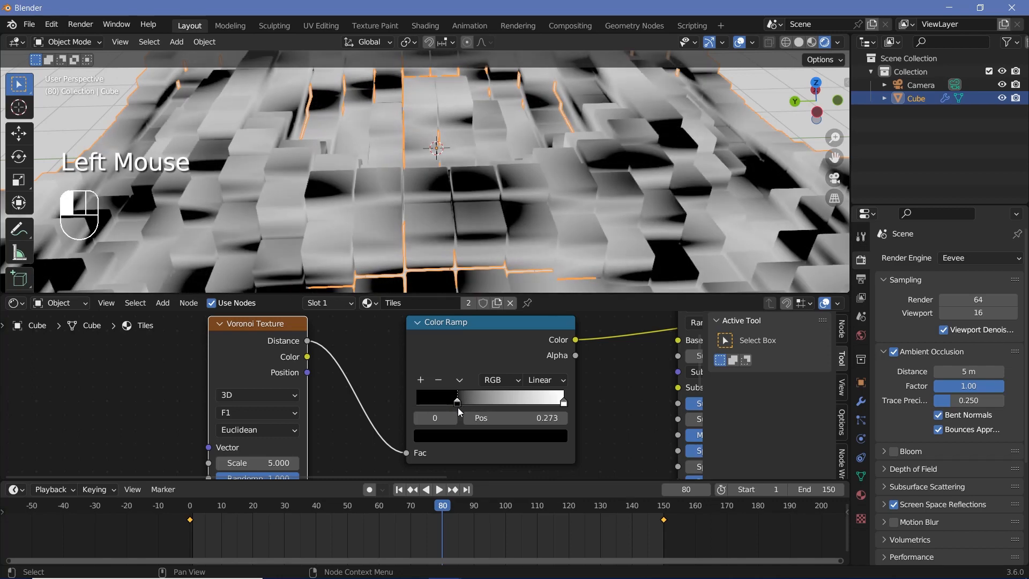
left_click_drag(558, 406, 432, 404)
middle_click_drag(467, 221, 466, 278)
scroll(466, 278, "down", 2)
scroll(472, 234, "down", 2)
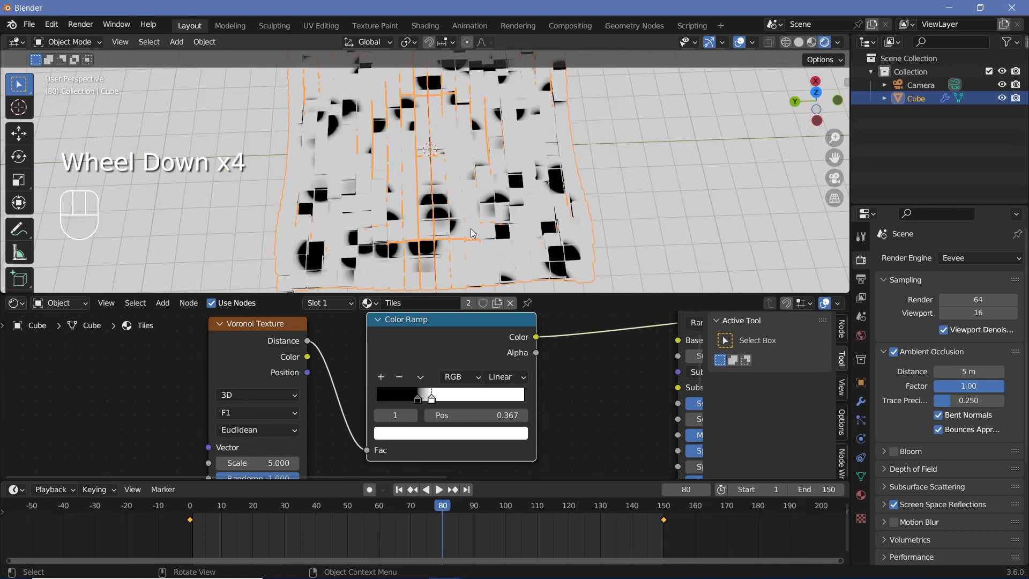
Raise the Voronoi Texture's Scale to about 45.3.
middle_click_drag(259, 461, 336, 410)
scroll(336, 411, "up", 1)
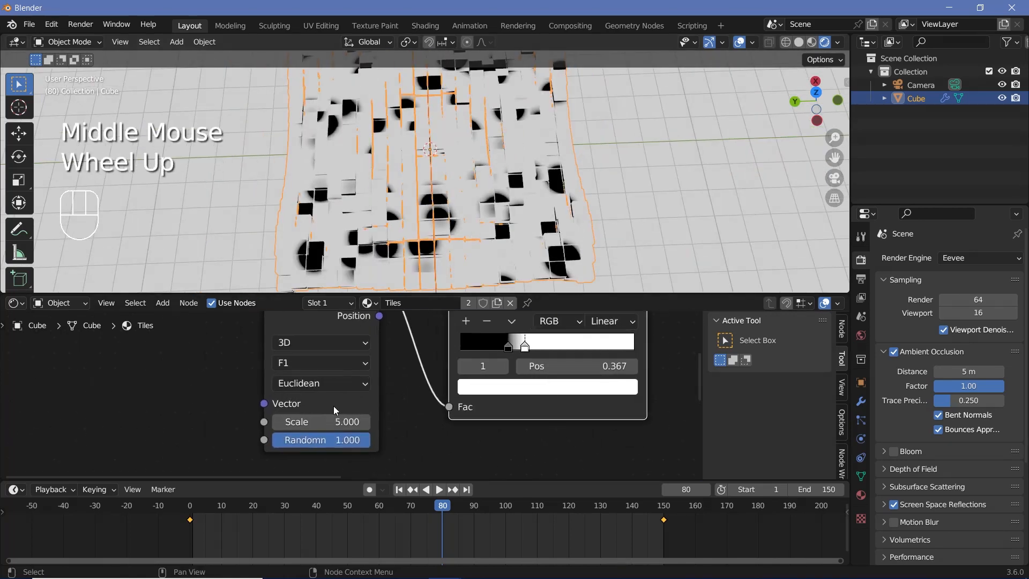
left_click_drag(336, 422, 399, 422)
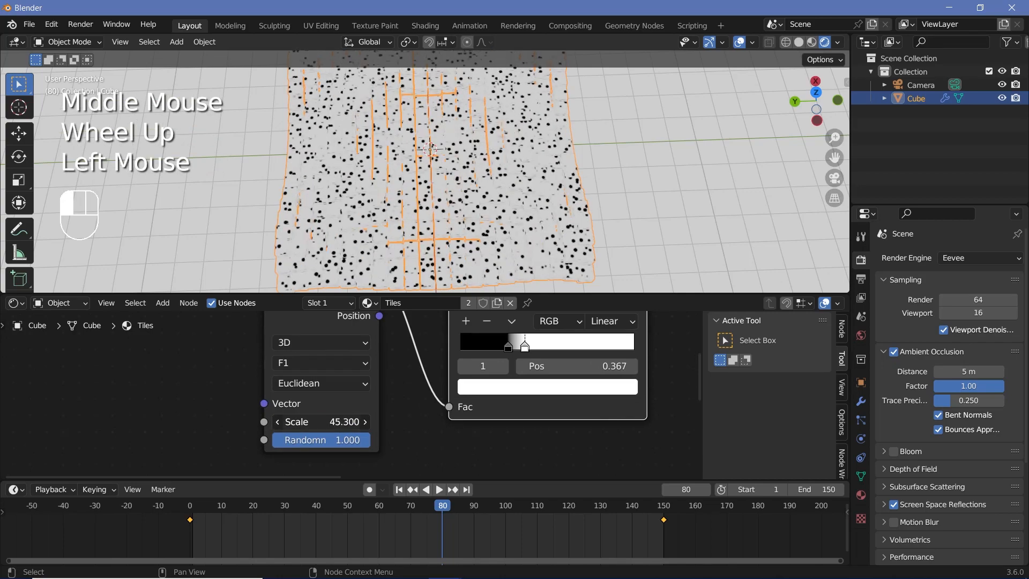
Shrink the Voronoi dots by moving the Color Ramp's white stop to about 0.098 with the black stop just before it.
middle_click_drag(399, 421, 428, 375)
scroll(428, 375, "up", 1)
scroll(471, 322, "down", 1)
scroll(471, 321, "up", 3)
scroll(448, 217, "up", 2)
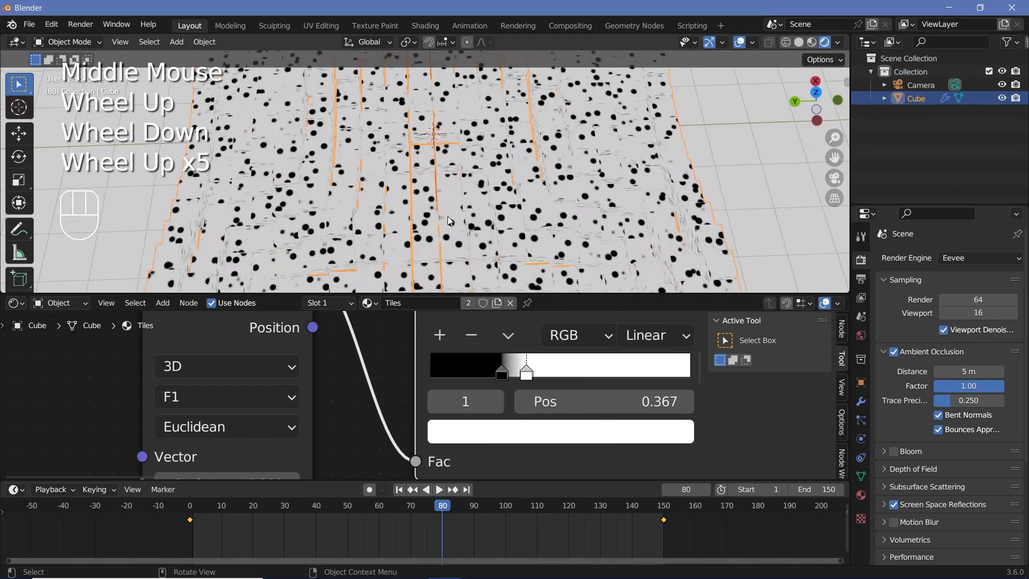
middle_click_drag(448, 216, 440, 182)
scroll(448, 185, "up", 3)
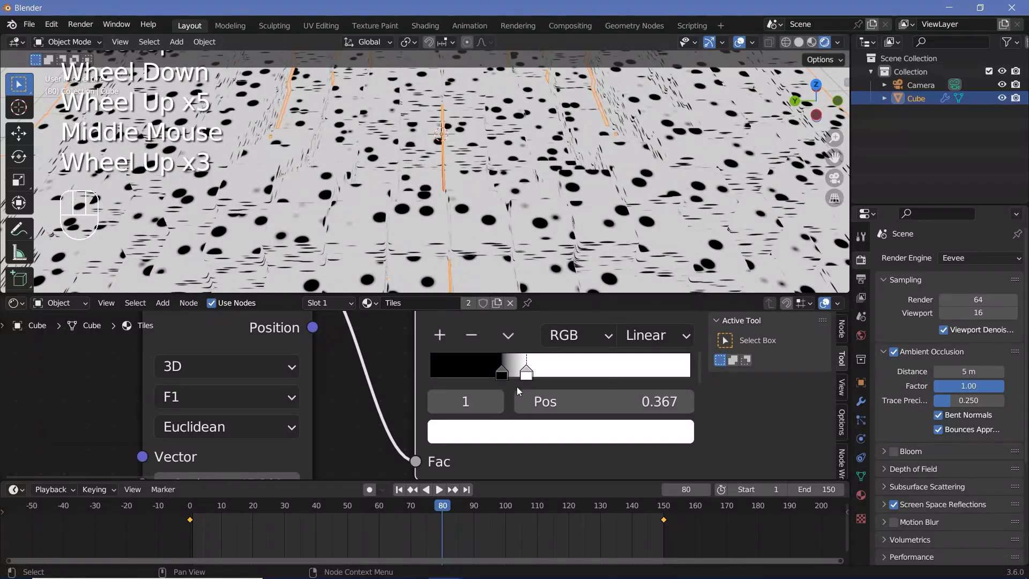
left_click_drag(527, 373, 448, 373)
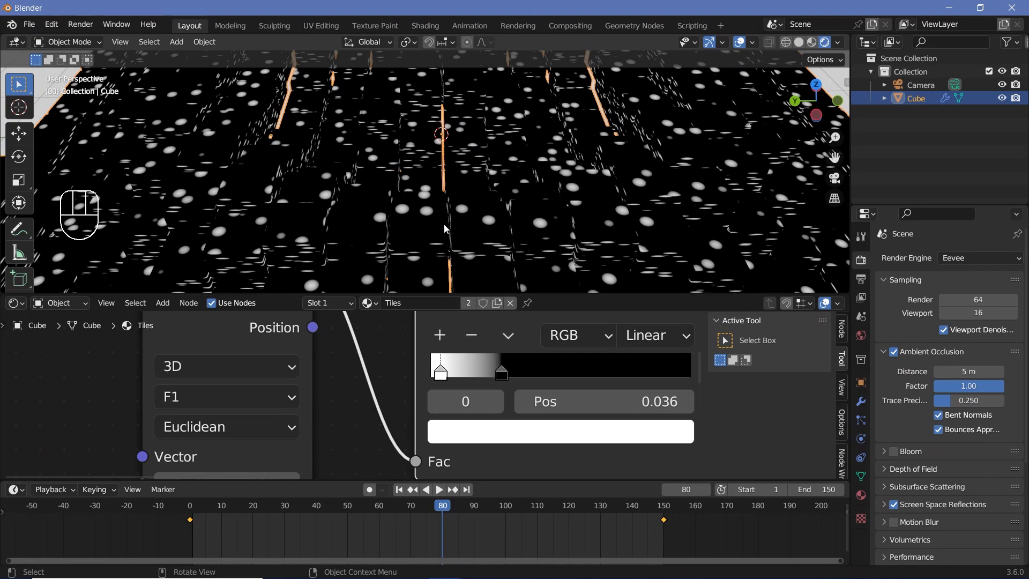
left_click_drag(504, 374, 454, 366)
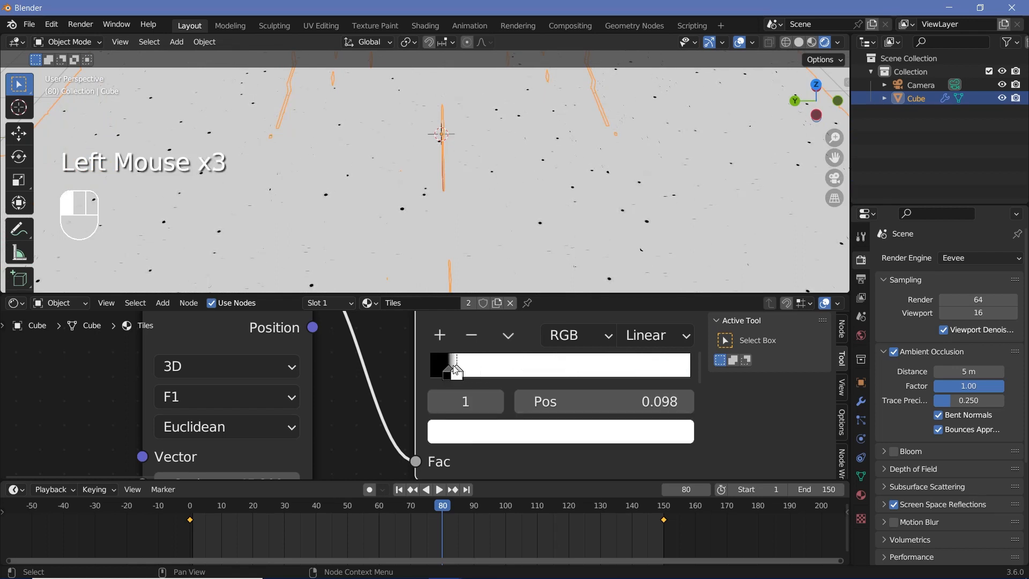
Tint the Color Ramp's white stop a pale cyan.
scroll(343, 401, "down", 2)
middle_click_drag(343, 401, 448, 316)
scroll(455, 198, "down", 2)
middle_click_drag(455, 197, 521, 260)
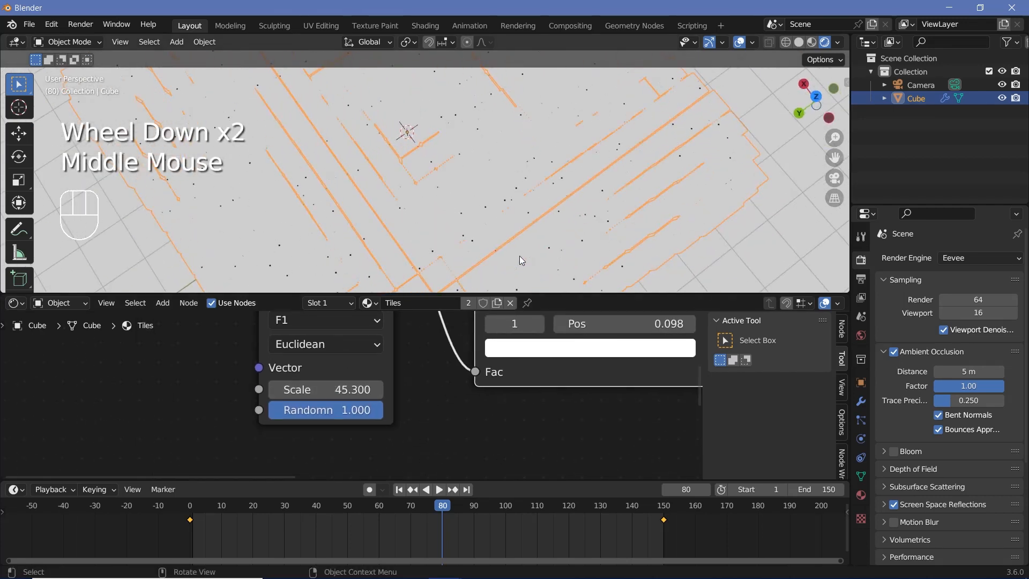
middle_click_drag(601, 437, 557, 482)
scroll(486, 380, "up", 3)
left_click(497, 378)
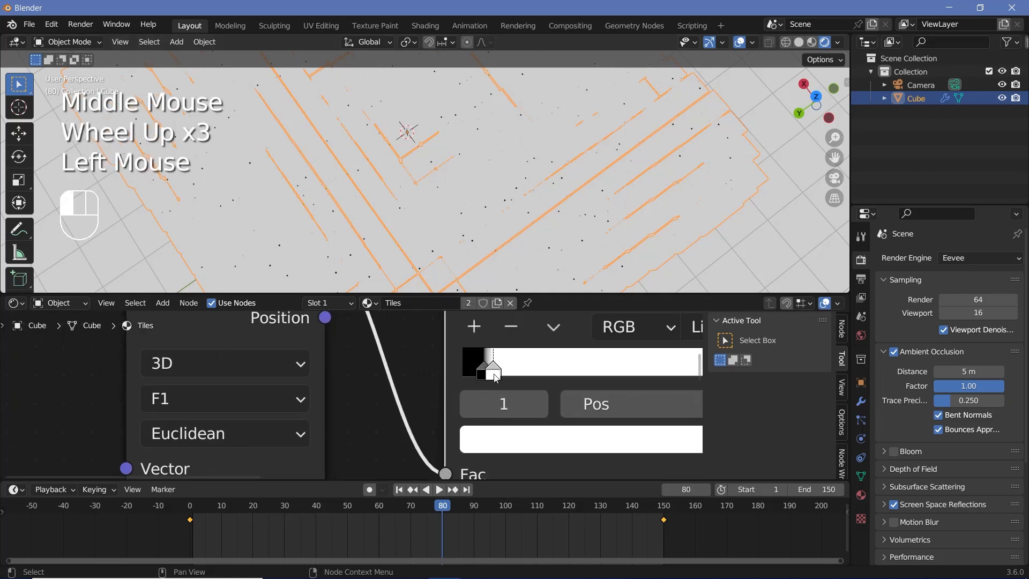
left_click(504, 439)
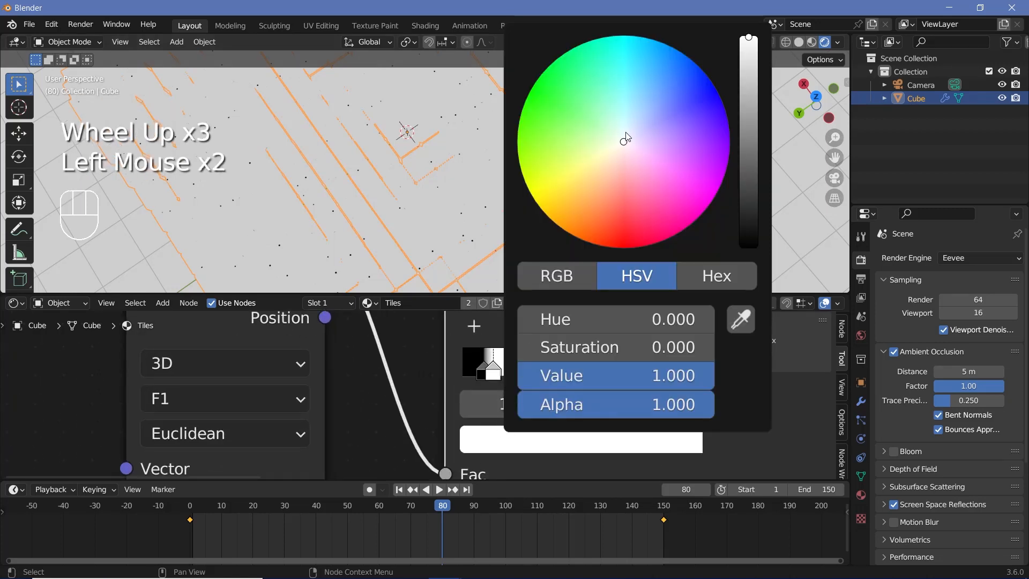
left_click_drag(625, 136, 624, 123, "ctrl")
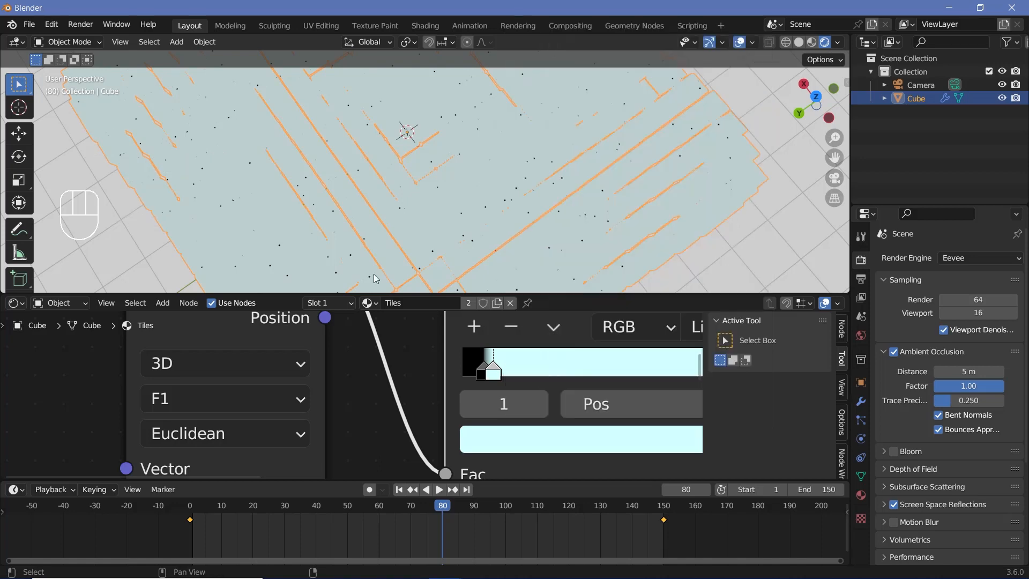
scroll(601, 328, "down", 5)
middle_click_drag(601, 328, 459, 400)
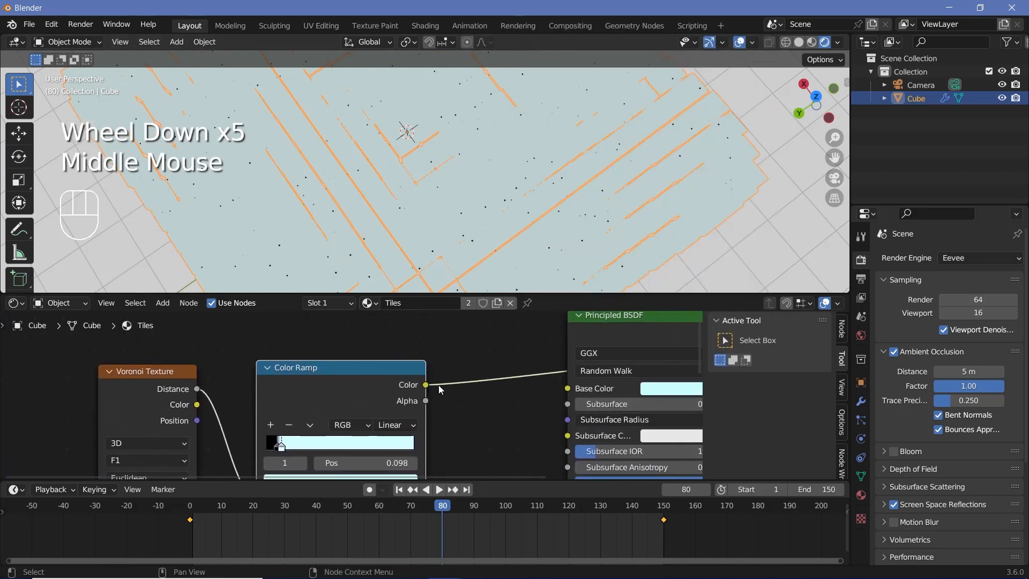
Connect the Color Ramp's Color to the Principled BSDF's Base Color and the BSDF output to the Material Output's Surface.
left_click_drag(426, 384, 568, 388)
middle_click_drag(423, 401, 192, 419)
left_click_drag(502, 349, 553, 368)
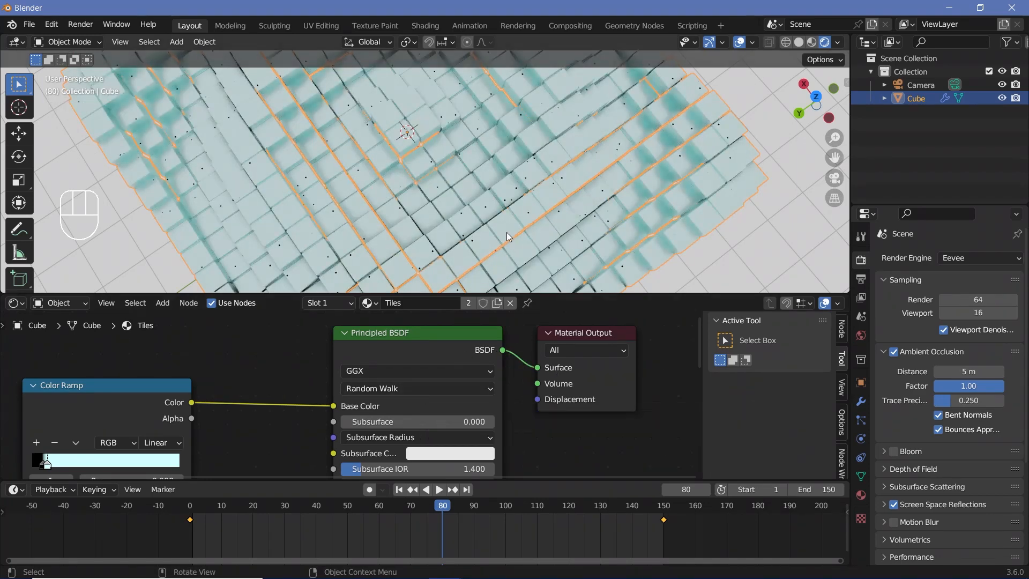
Inspect the dots on the cubes up close while briefly playing the animation and going back to frame 88.
middle_click_drag(506, 232, 410, 260)
scroll(462, 197, "up", 4)
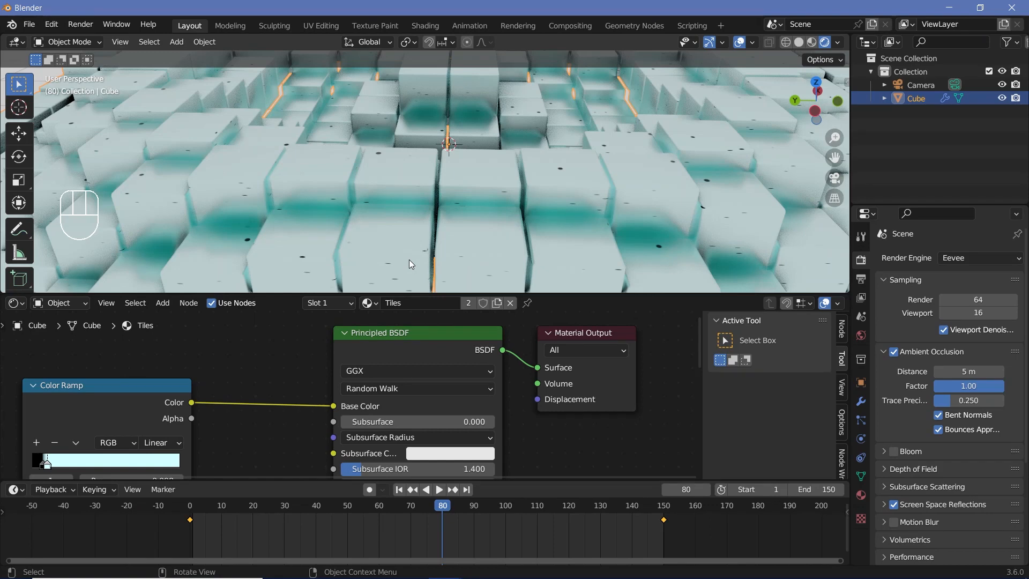
middle_click_drag(252, 182, 583, 155, "shift")
scroll(583, 156, "up", 2)
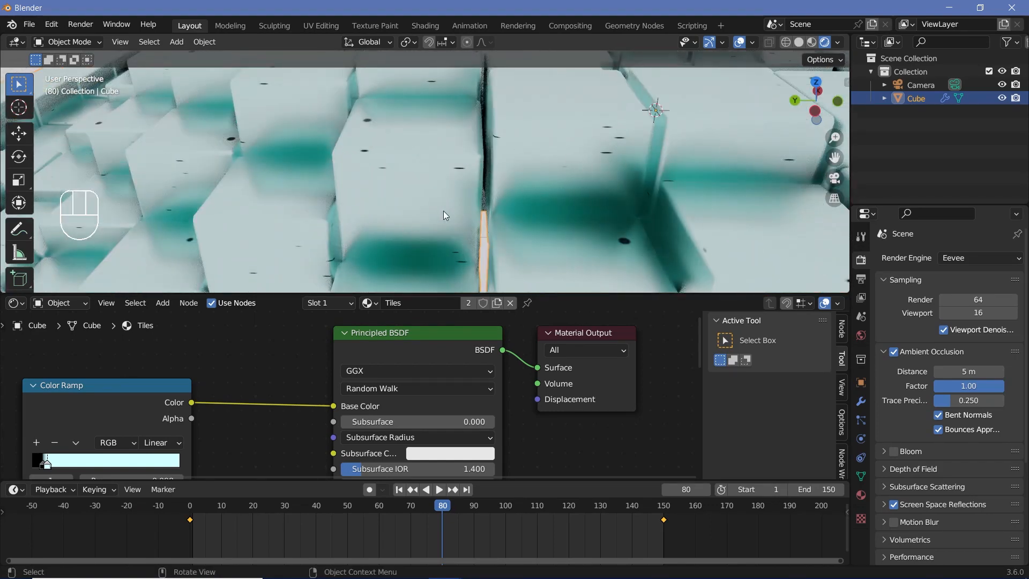
scroll(244, 325, "down", 2)
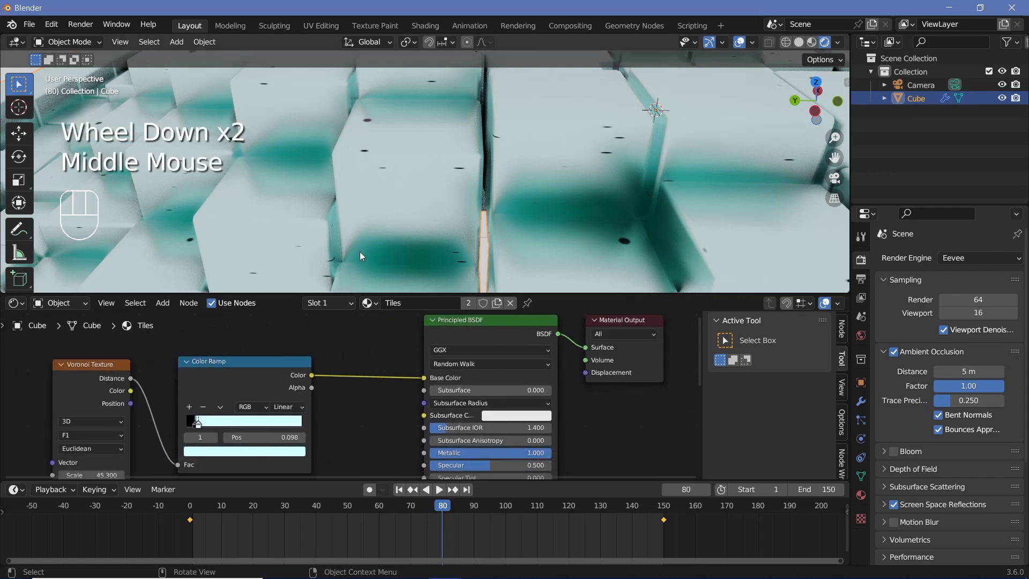
key("space")
key("space")
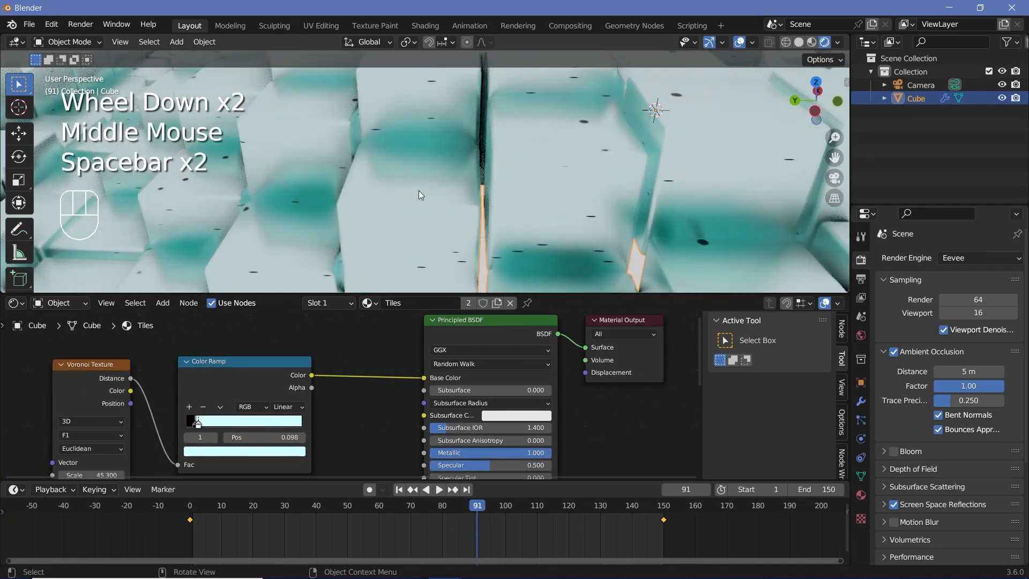
key("Left")
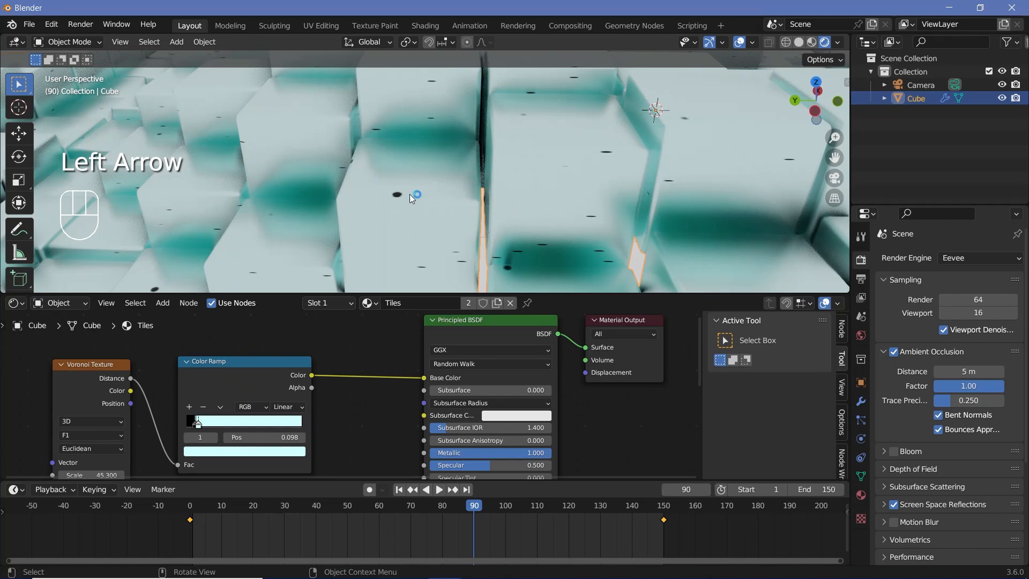
key("Left")
key("Left")
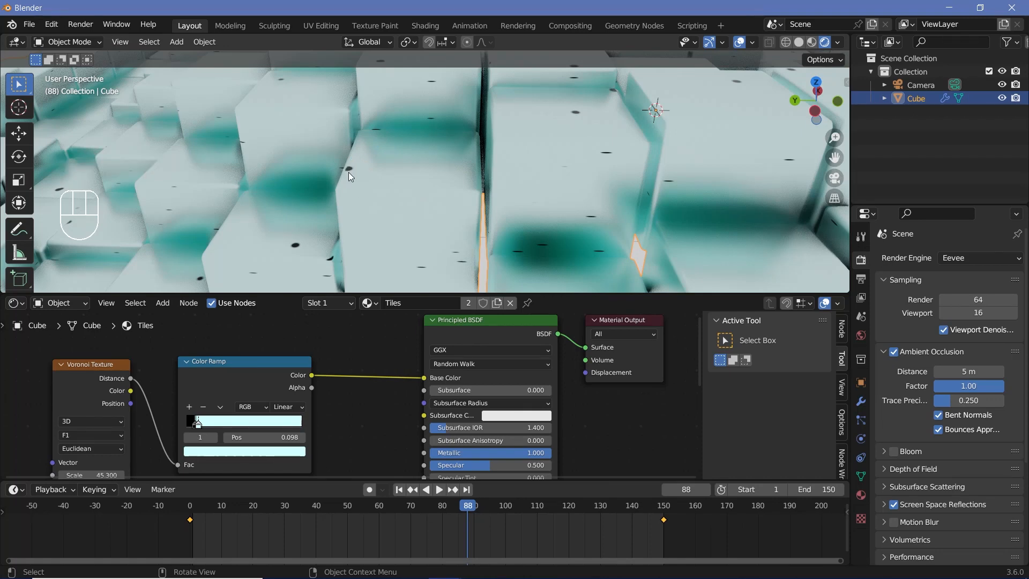
Set the Voronoi Texture's dimensions to 2D.
scroll(323, 430, "up", 2)
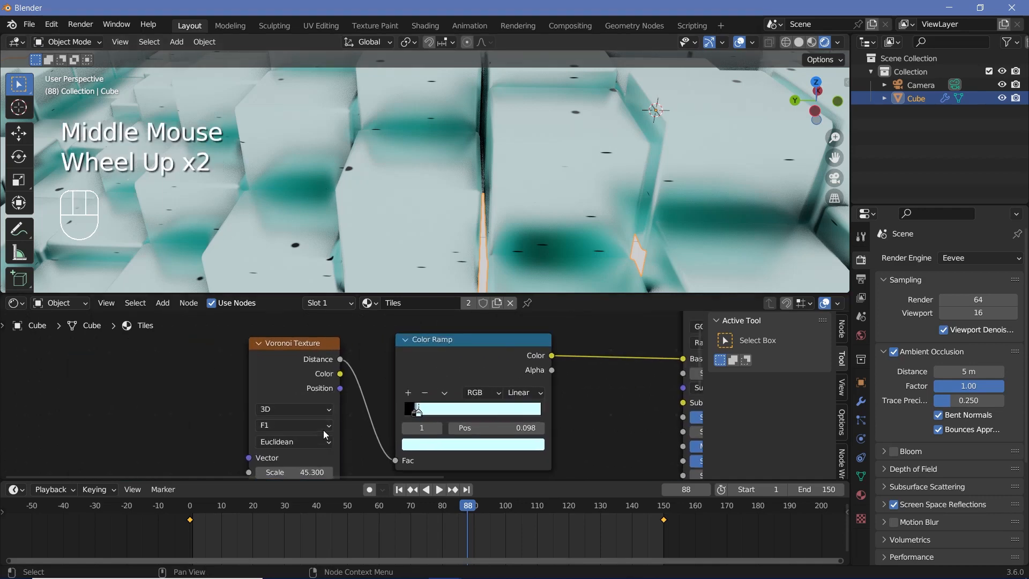
left_click(320, 411)
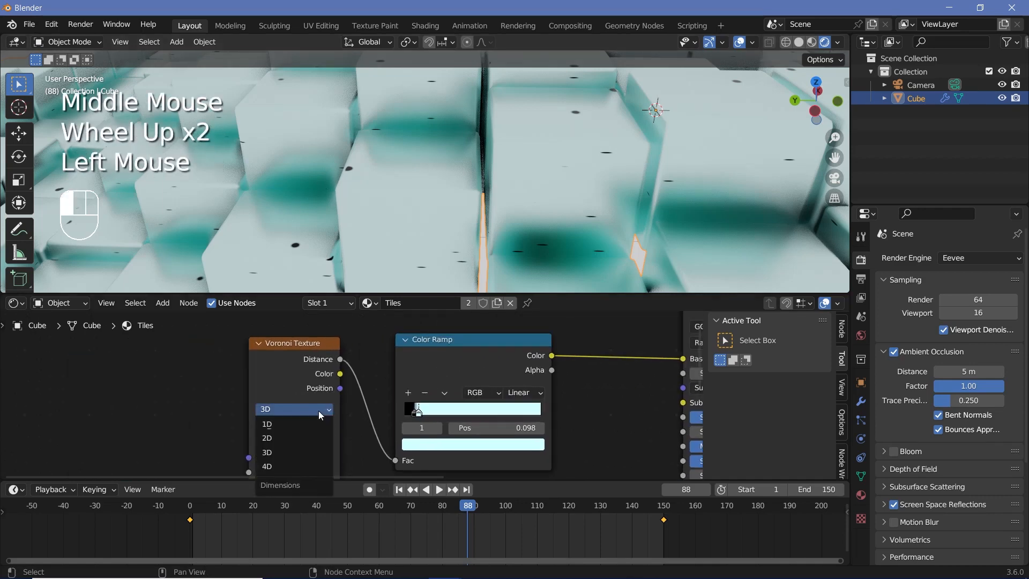
left_click(297, 438)
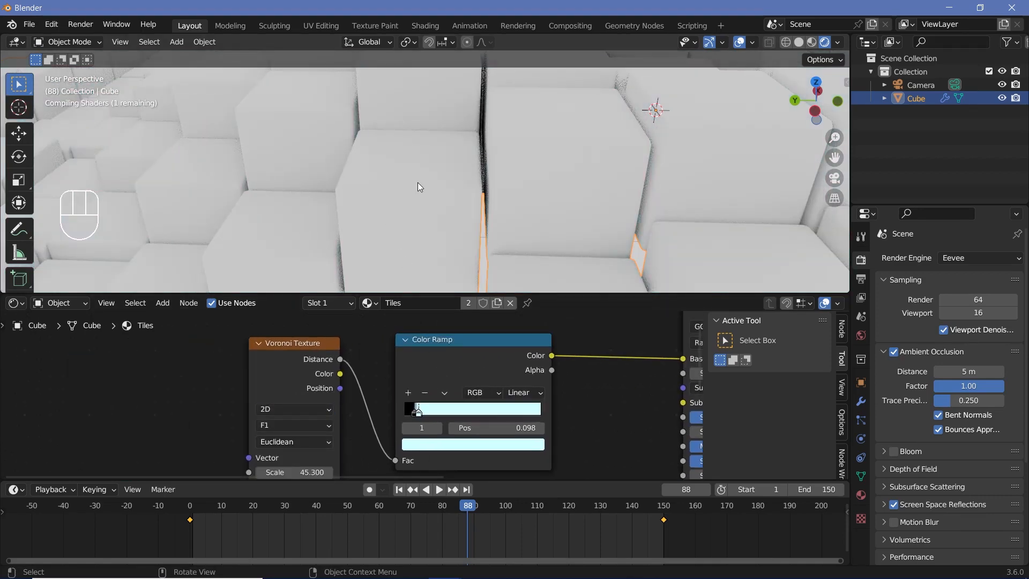
Advance the animation frame by frame to frame 110 and examine the dots on the cubes' tops and sides.
scroll(411, 236, "down", 1)
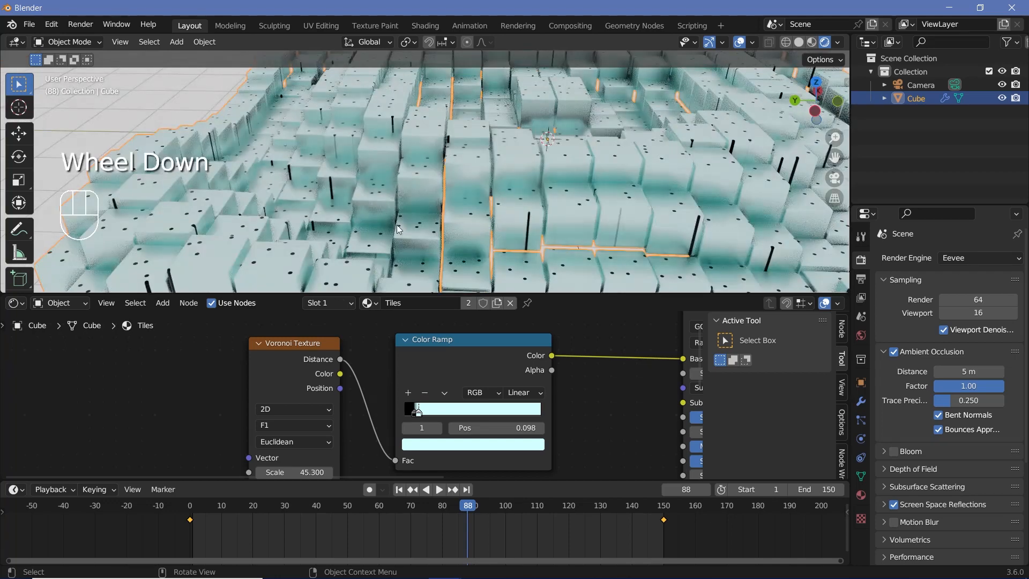
scroll(416, 258, "up", 2)
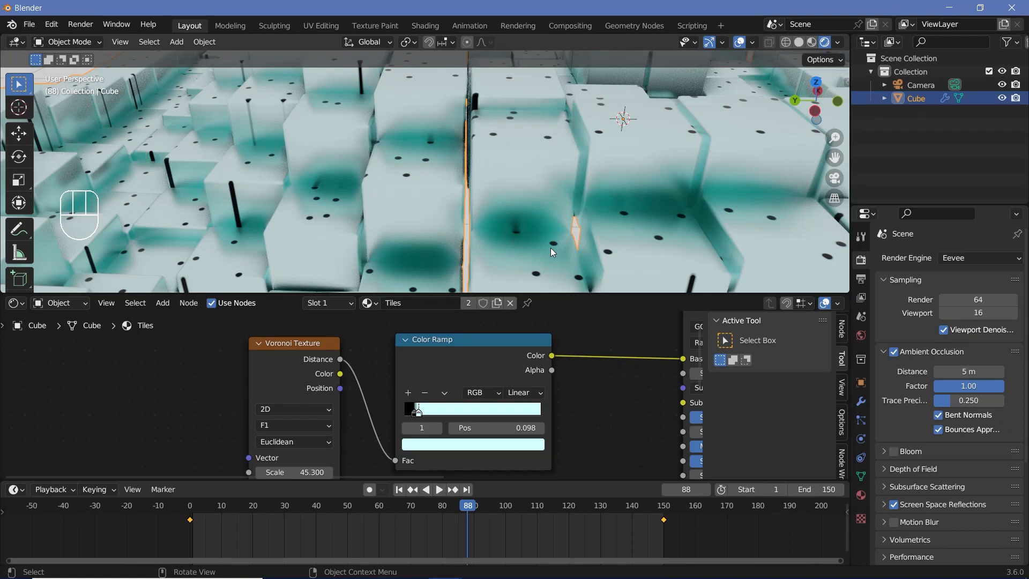
key("Right")
key("Right")
key("Right")
key("Right")
key("Right")
key("Right")
key("Right")
key("Right")
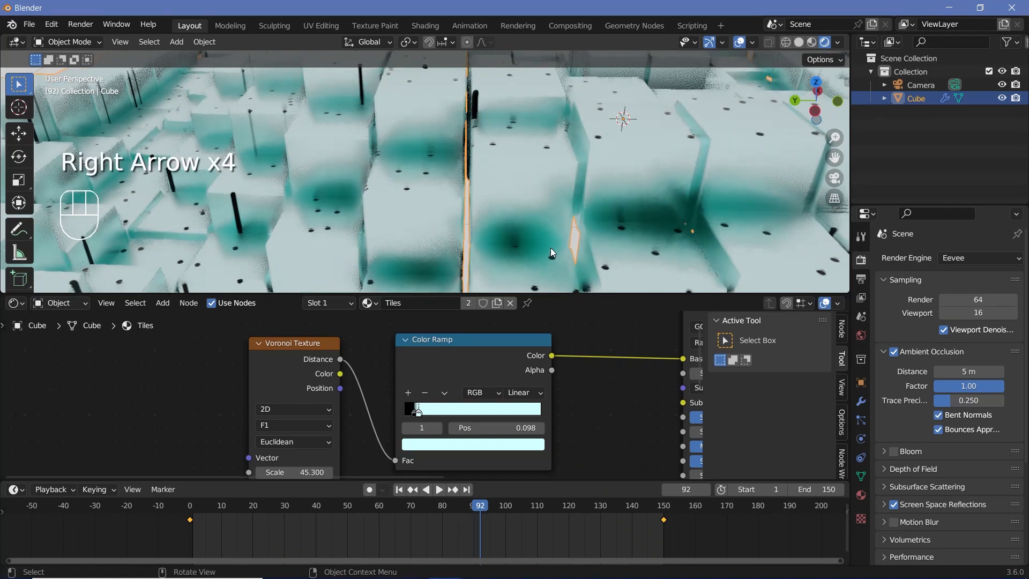
key("Right")
key("Right")
key("Right")
key("Right")
key("Right")
key("Right")
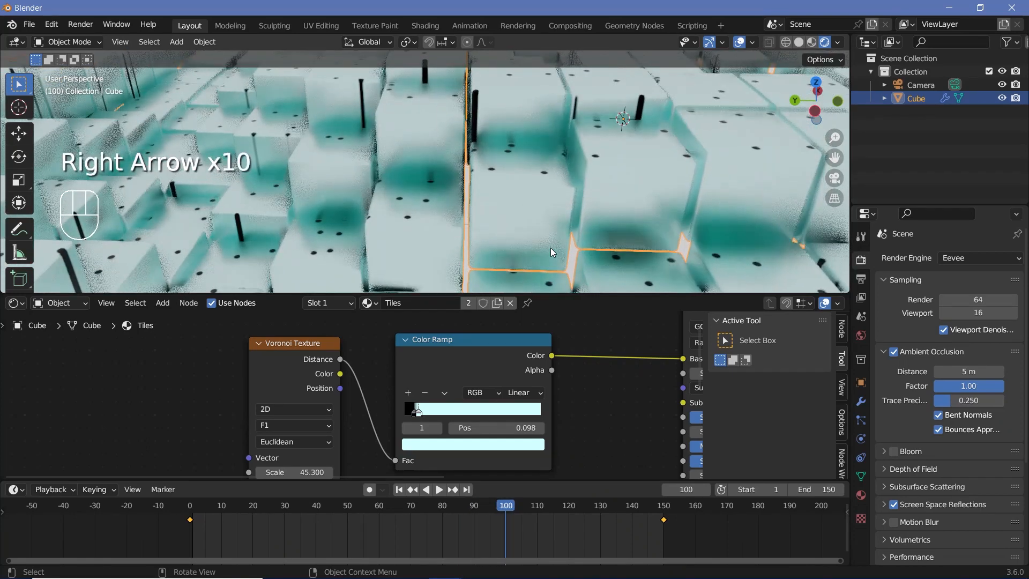
key("Right")
key("Right")
key("Right")
key("Right")
key("Right")
key("Right")
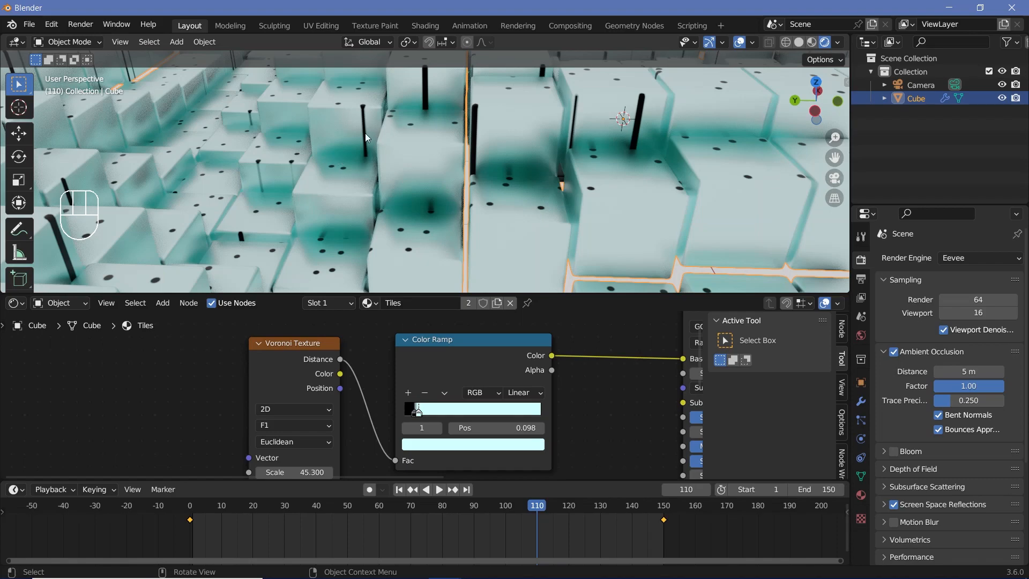
scroll(548, 147, "down", 2)
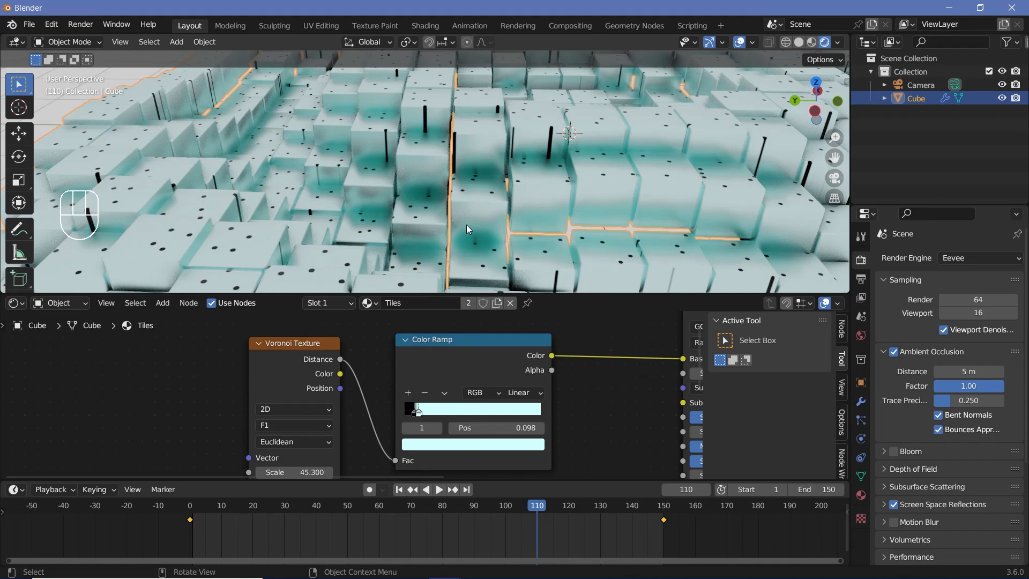
scroll(467, 229, "down", 3)
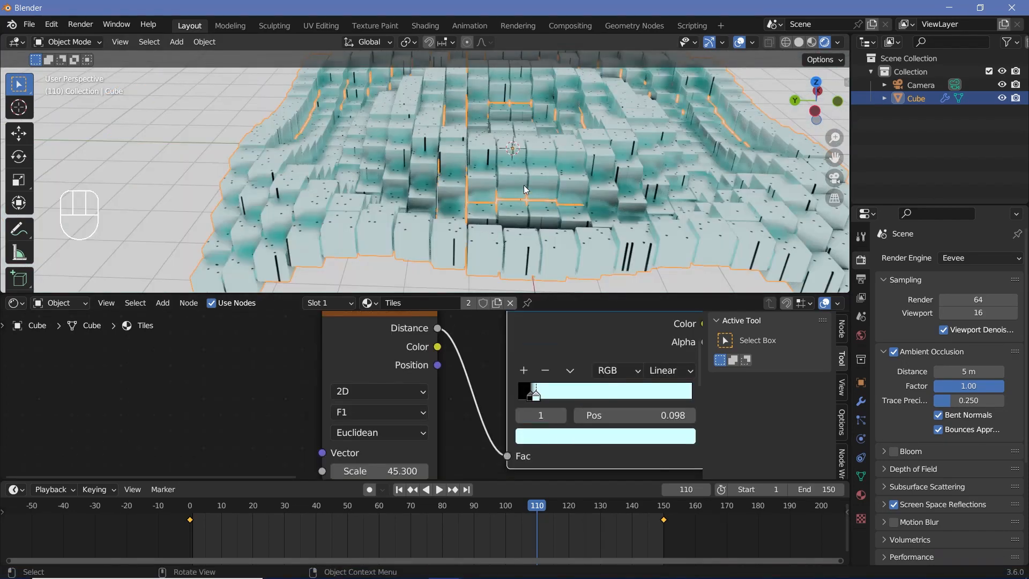
middle_click_drag(523, 185, 464, 214, "shift")
scroll(462, 216, "up", 2)
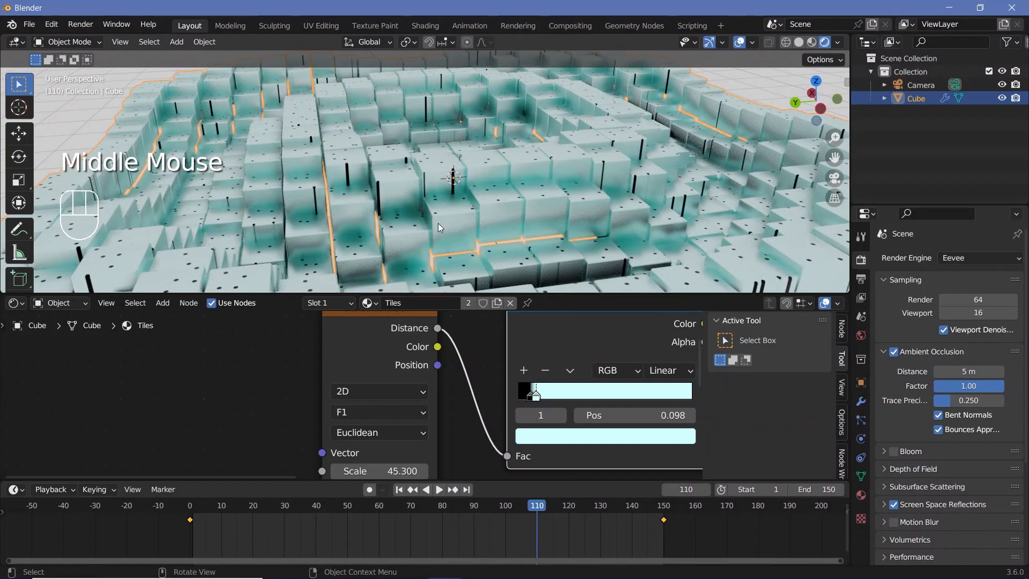
scroll(377, 200, "up", 1)
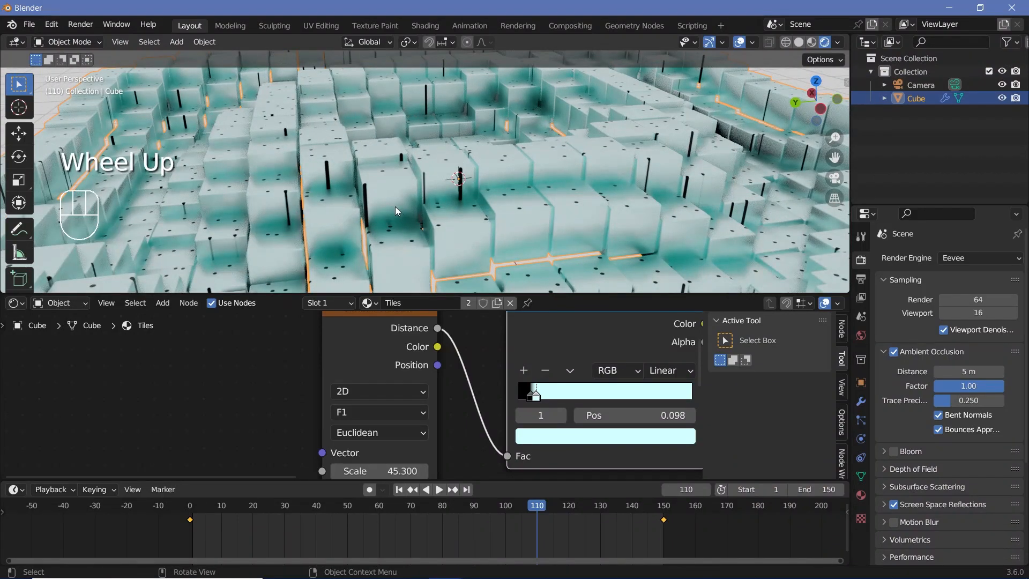
Switch the shader editor to the Geometry Node Editor and move the Set Material, Set Shade Smooth and Group Output nodes away from Realize Instances.
left_click(17, 303)
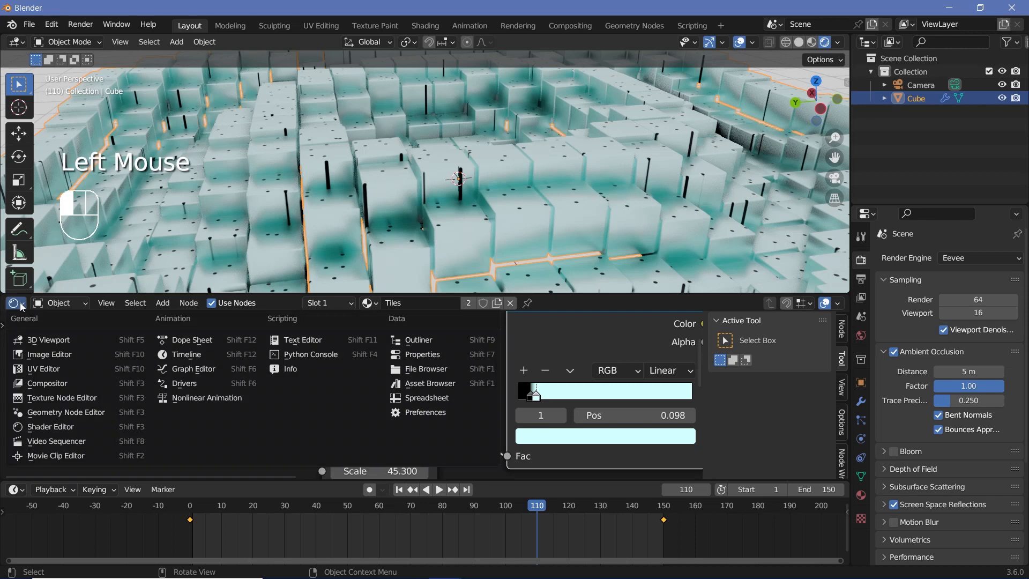
left_click(54, 416)
scroll(439, 393, "down", 2)
middle_click_drag(439, 393, 81, 407)
scroll(616, 385, "up", 1)
middle_click_drag(617, 386, 386, 383)
left_click(528, 383)
scroll(527, 383, "down", 2)
left_click_drag(317, 328, 679, 446)
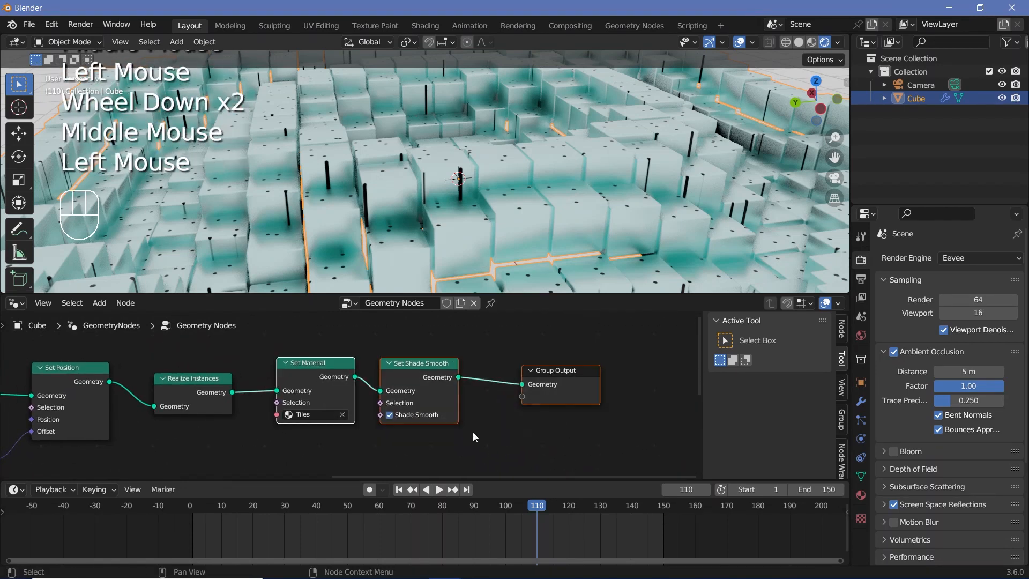
left_click_drag(319, 386, 540, 362)
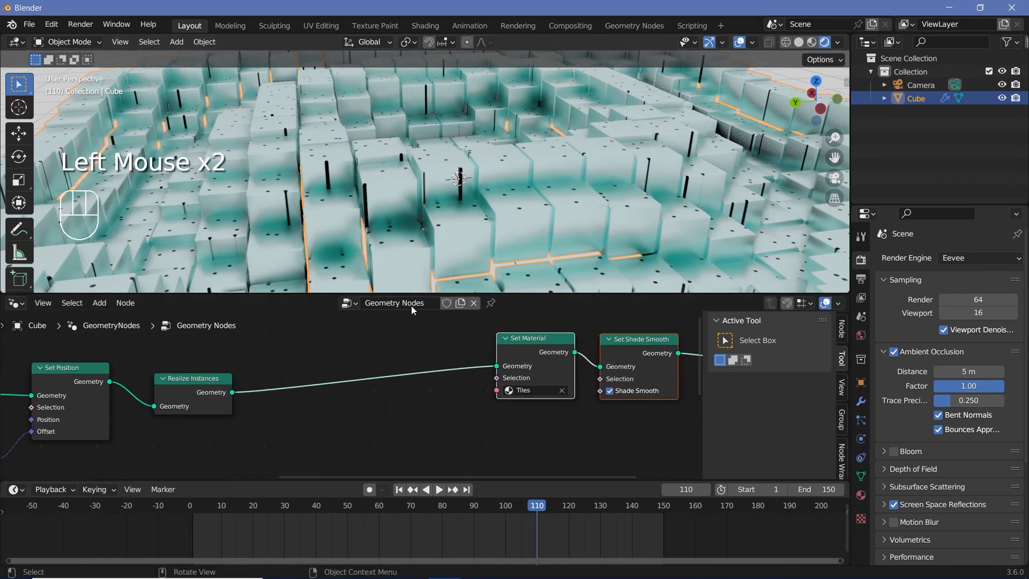
Duplicate the Set Material node and insert the copy between Realize Instances and the original Set Material.
left_click(528, 330)
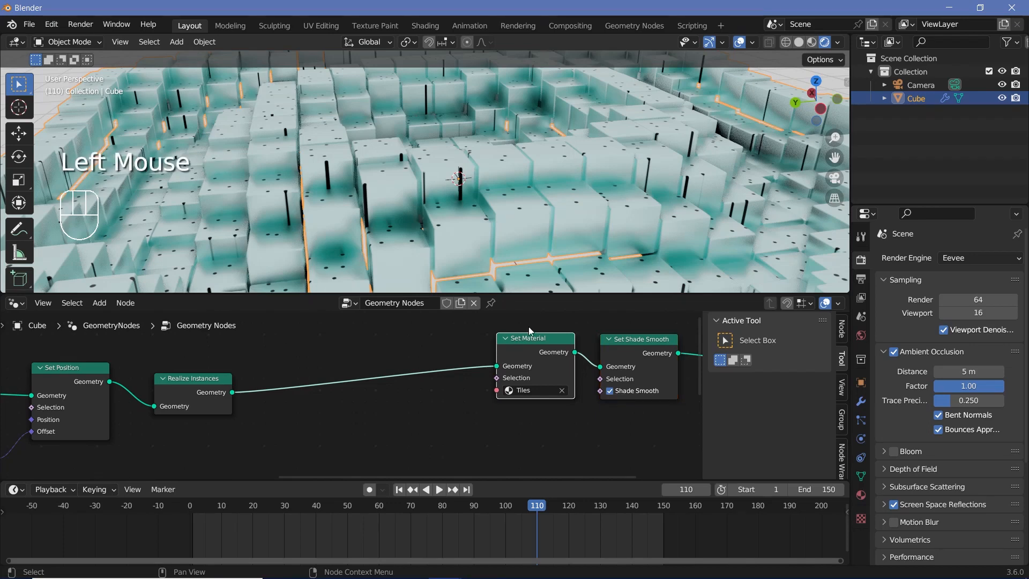
key("shift+d")
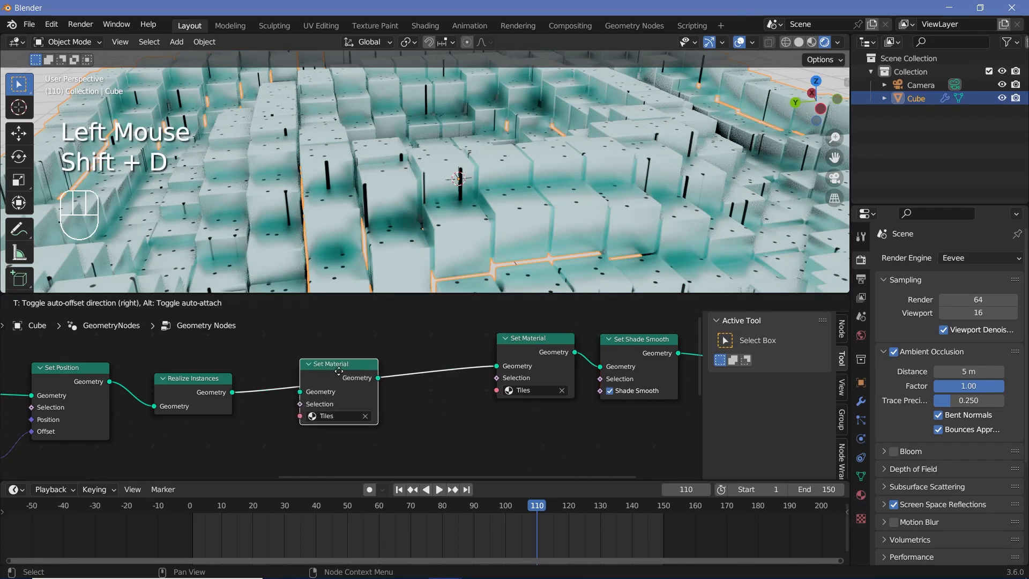
left_click(355, 372)
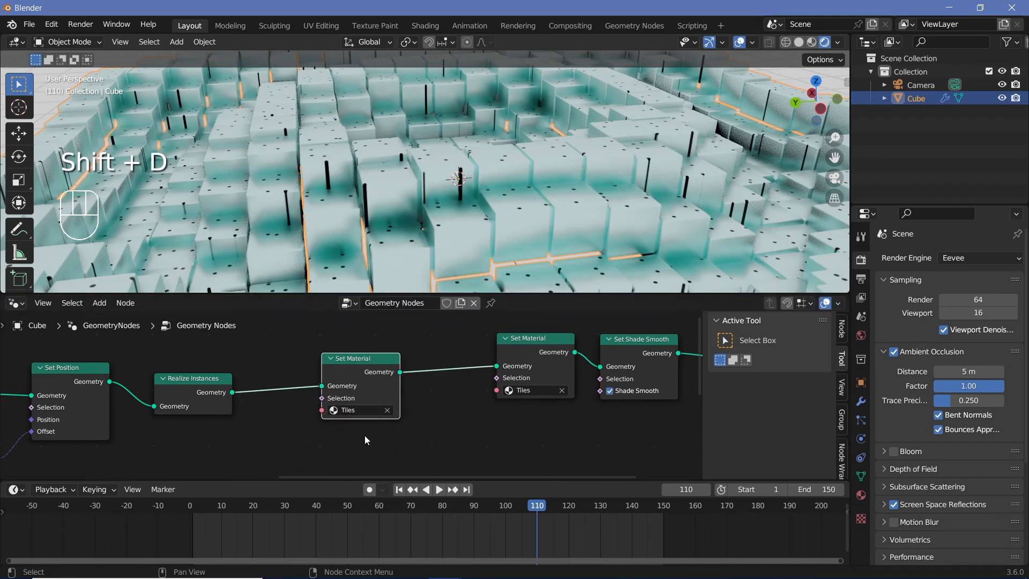
scroll(364, 435, "up", 2)
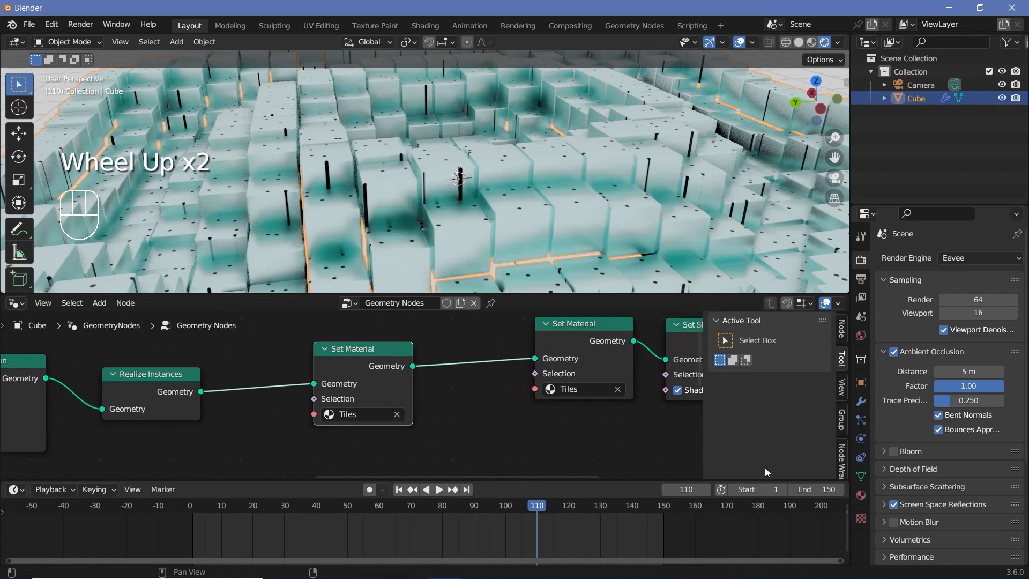
Add a second material slot to the cube, assign the existing Material.001 to it and rename that material Sides.
left_click(861, 495)
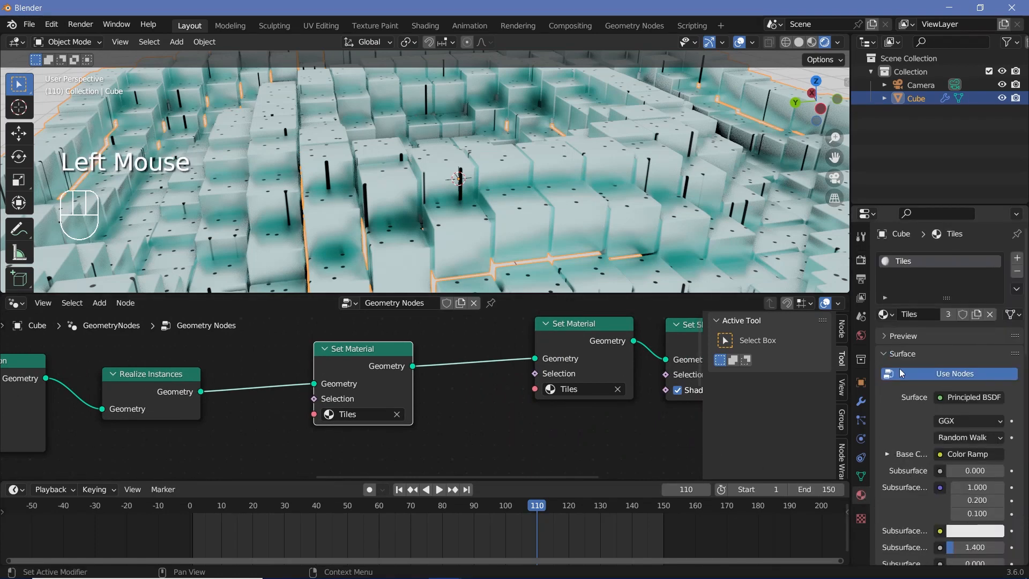
left_click(1017, 260)
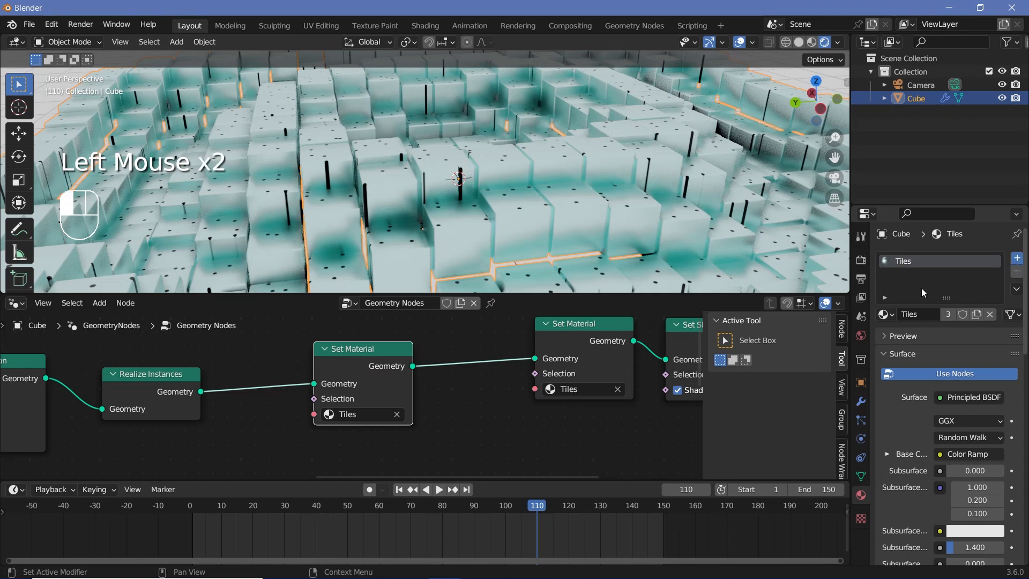
left_click(885, 341)
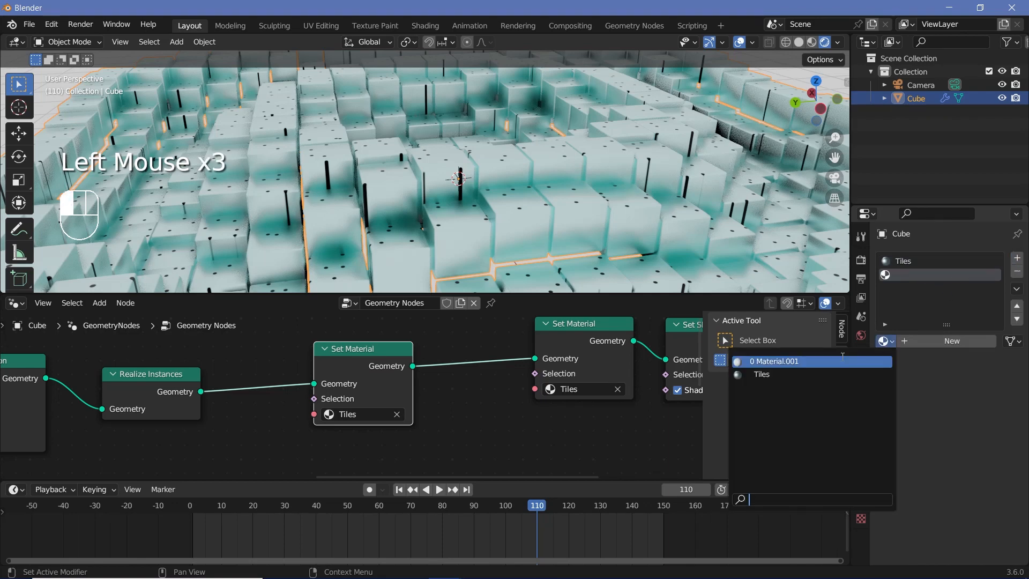
left_click(807, 363)
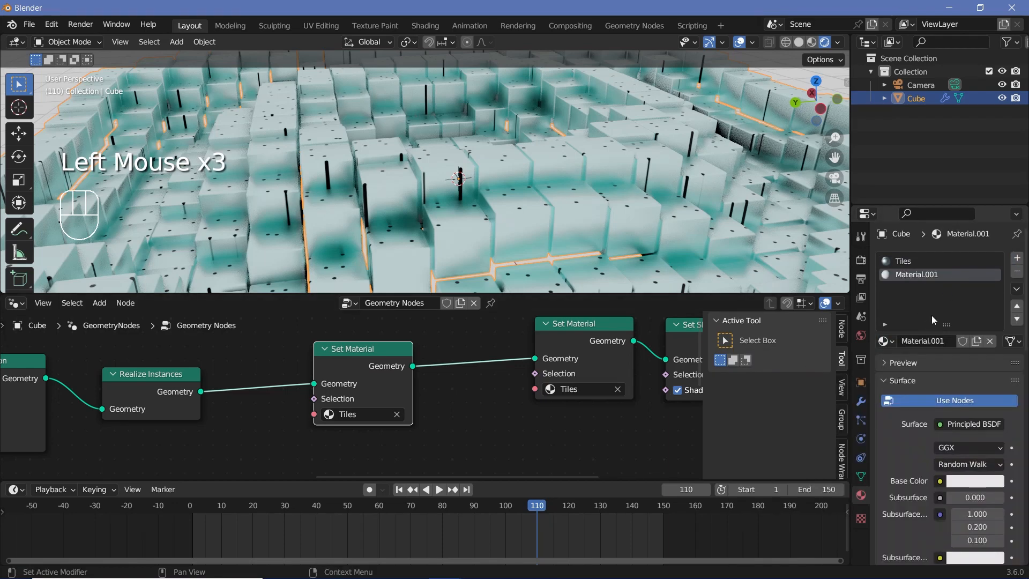
left_click(934, 341)
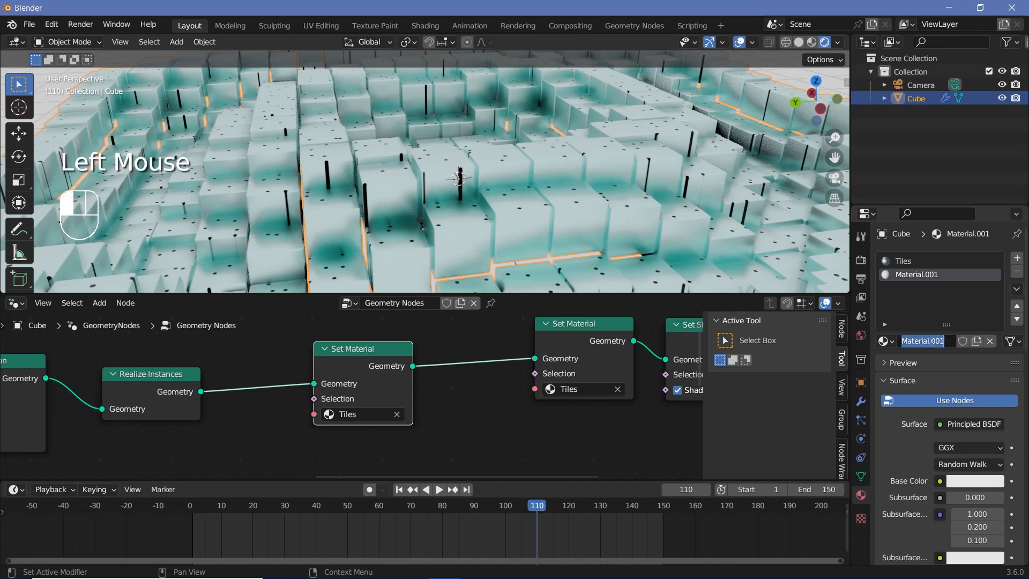
key("shift")
type("s")
key("Return")
Assign the Sides material in the duplicated Set Material node and move both Set Material nodes closer to Realize Instances.
scroll(498, 410, "up", 2)
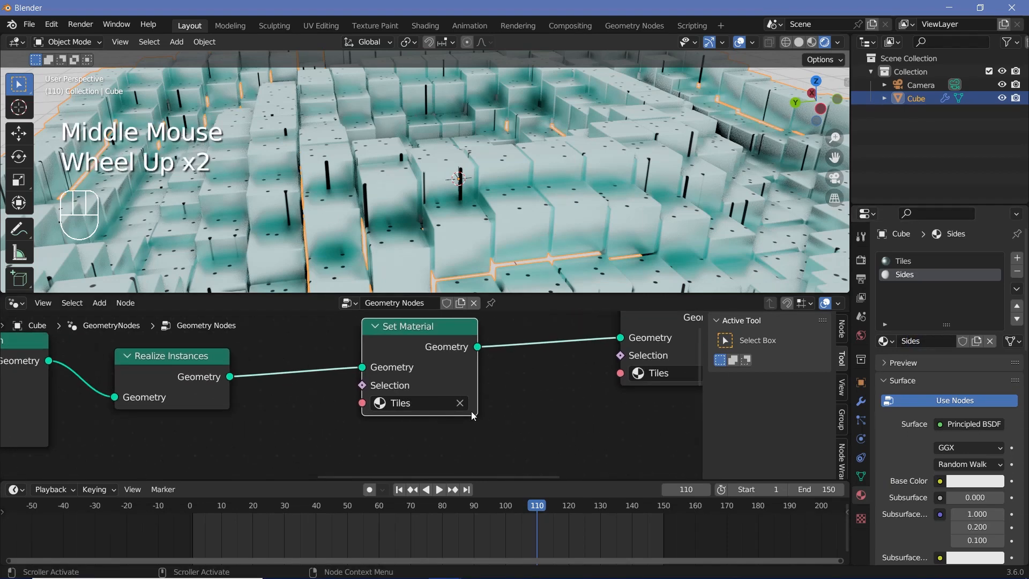
left_click(443, 399)
left_click(434, 229)
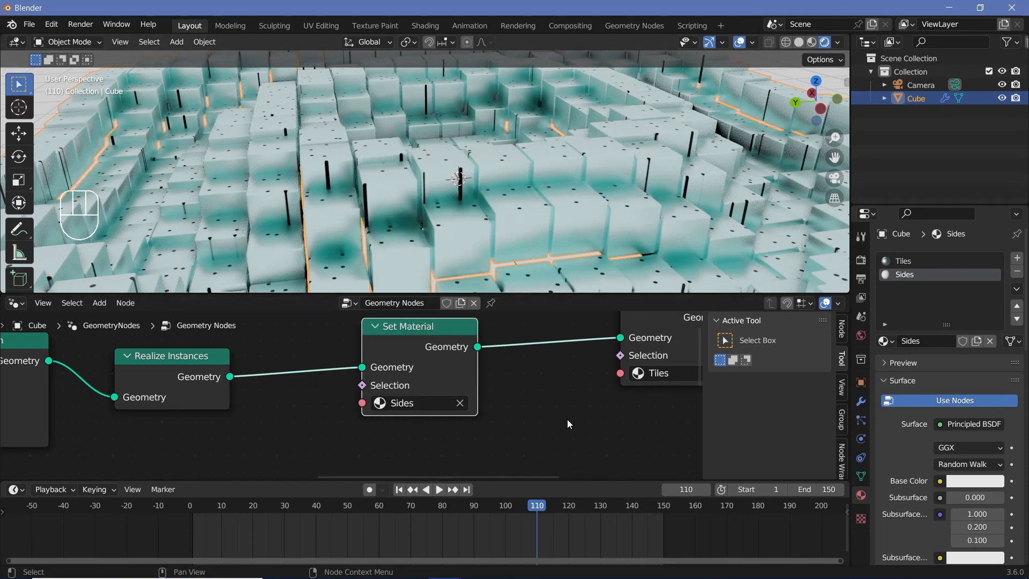
middle_click_drag(567, 419, 476, 447)
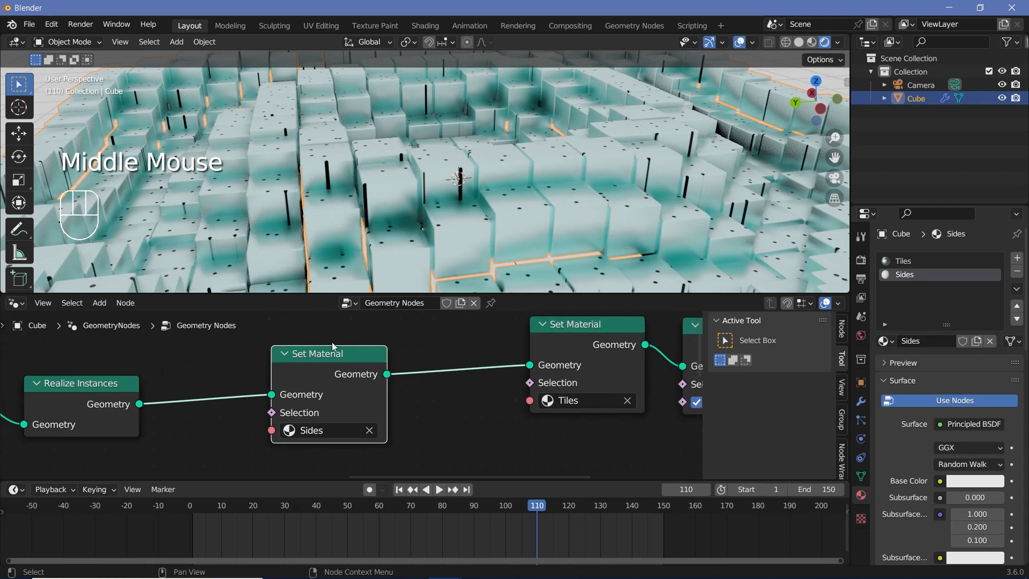
left_click_drag(585, 347, 529, 356)
left_click_drag(358, 387, 320, 378)
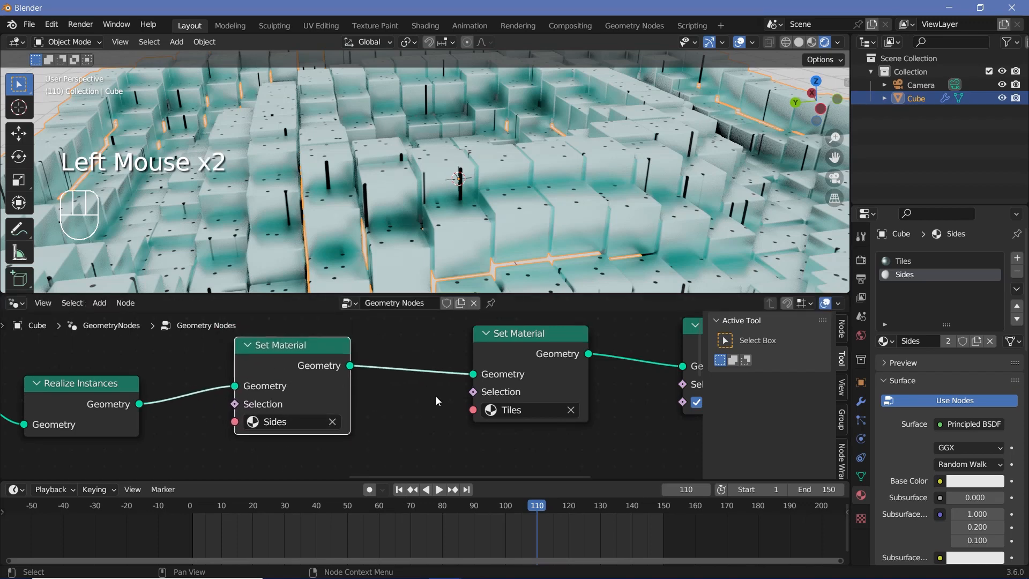
Move the Tiles Set Material node slightly toward the Sides Set Material node and inspect the cubes' top and side faces.
left_click_drag(584, 382, 566, 400)
middle_click_drag(566, 399, 223, 392)
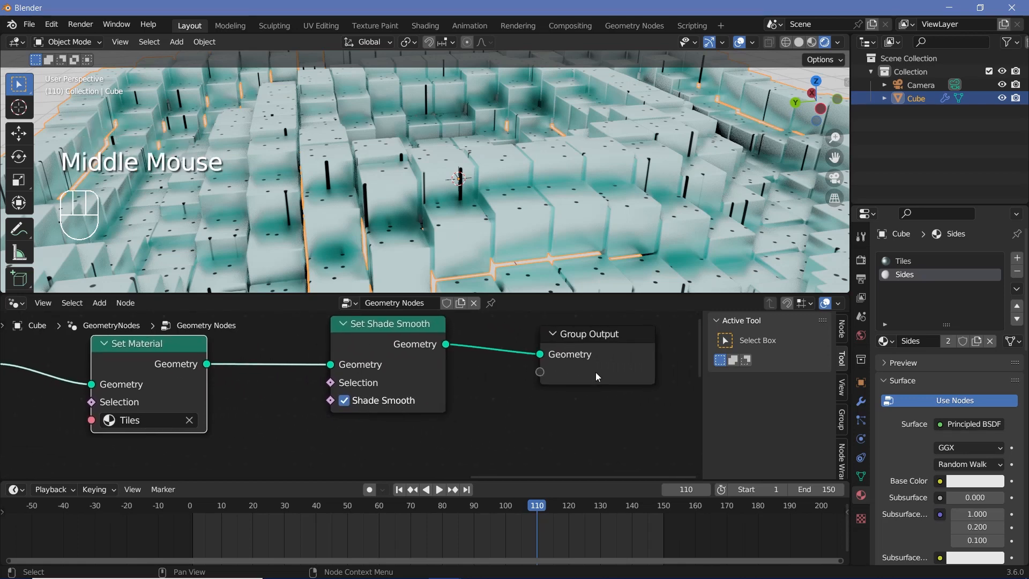
mouse_move(596, 373)
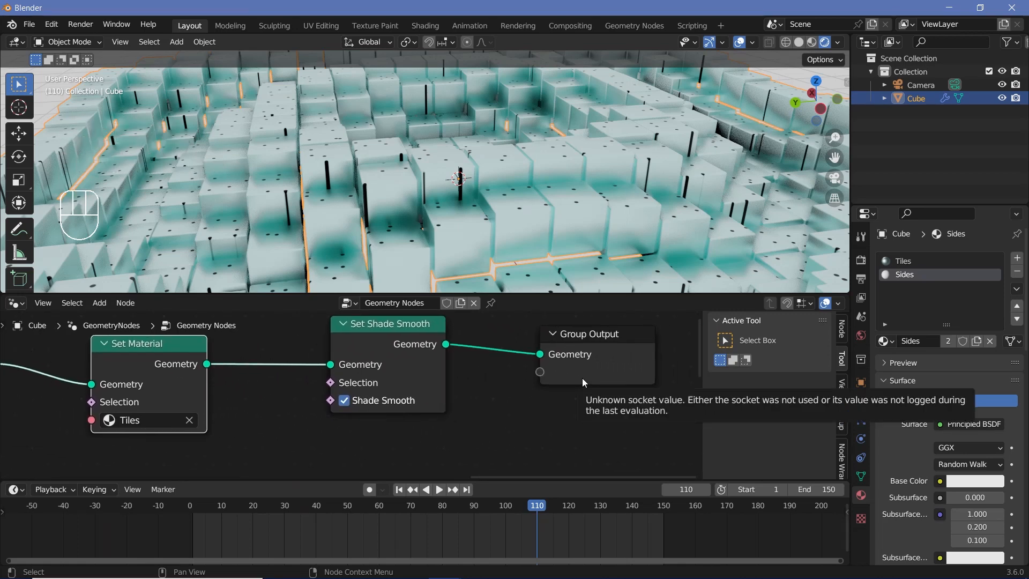
middle_click_drag(582, 378, 450, 365)
scroll(450, 365, "up", 2)
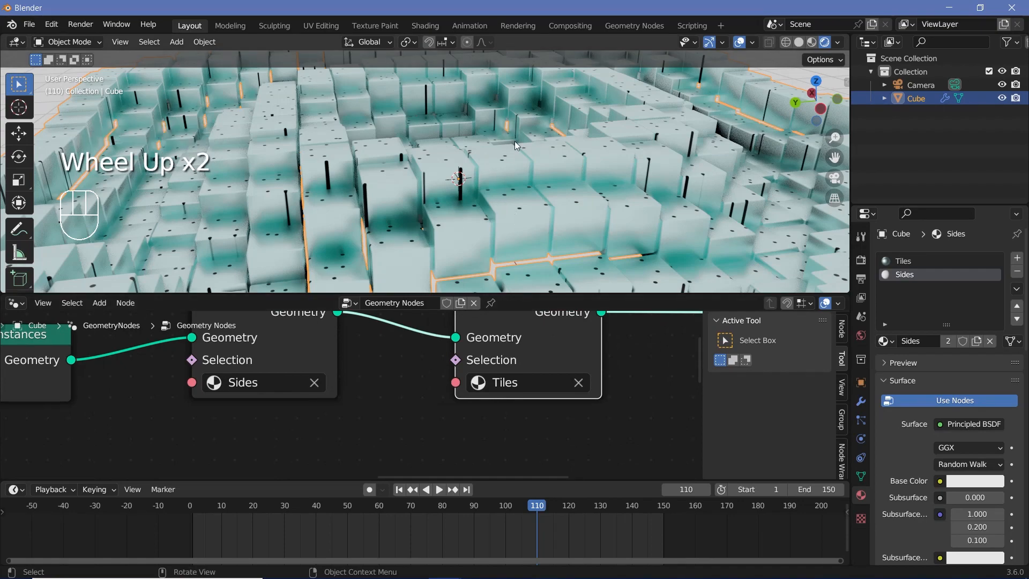
scroll(446, 432, "down", 2)
scroll(545, 137, "up", 1)
middle_click_drag(545, 137, 483, 162)
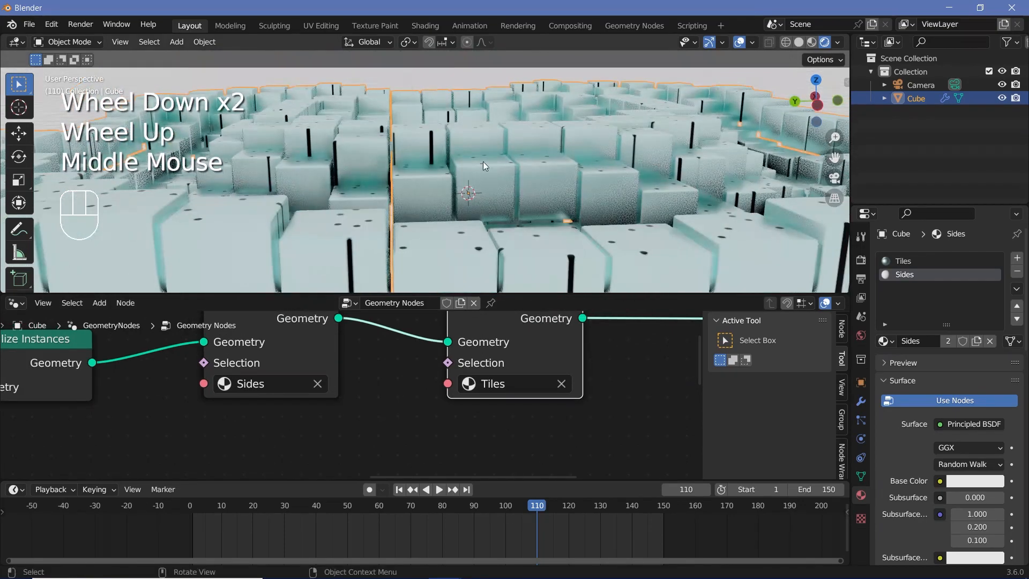
Add a Normal node and place it in the free space below the Sides Set Material node.
middle_click_drag(398, 386, 429, 378)
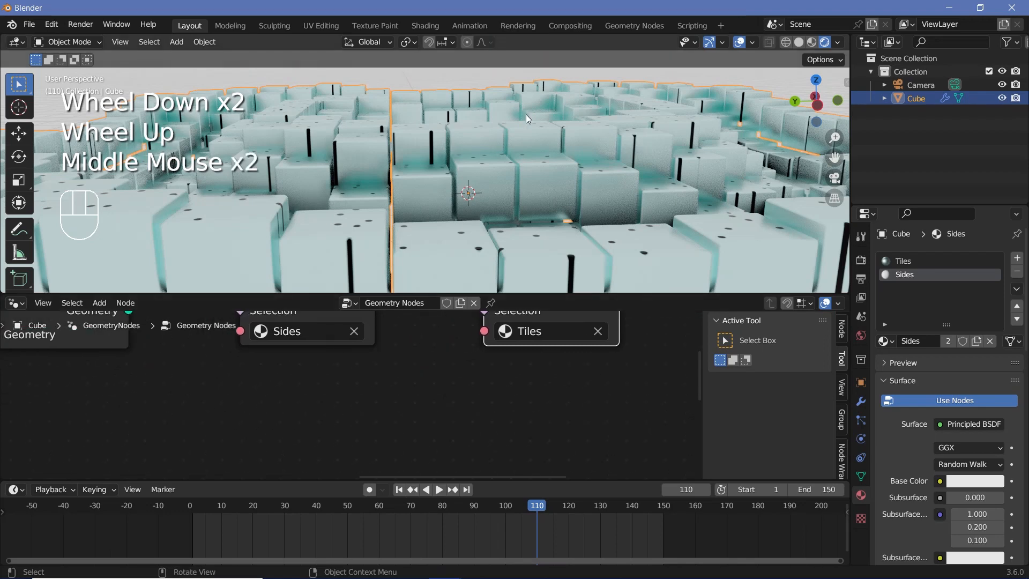
key("shift")
key("shift+a")
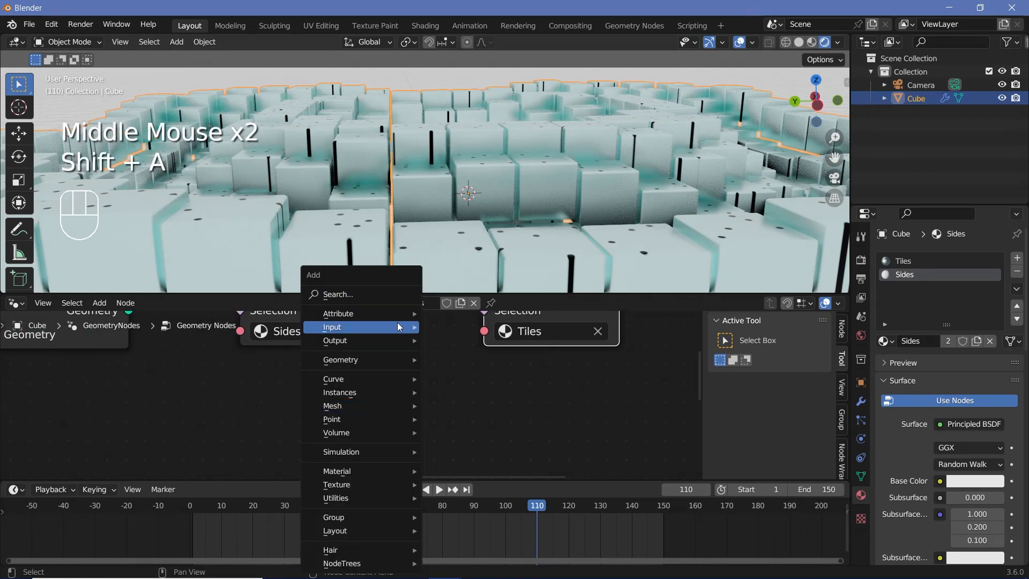
type("nro")
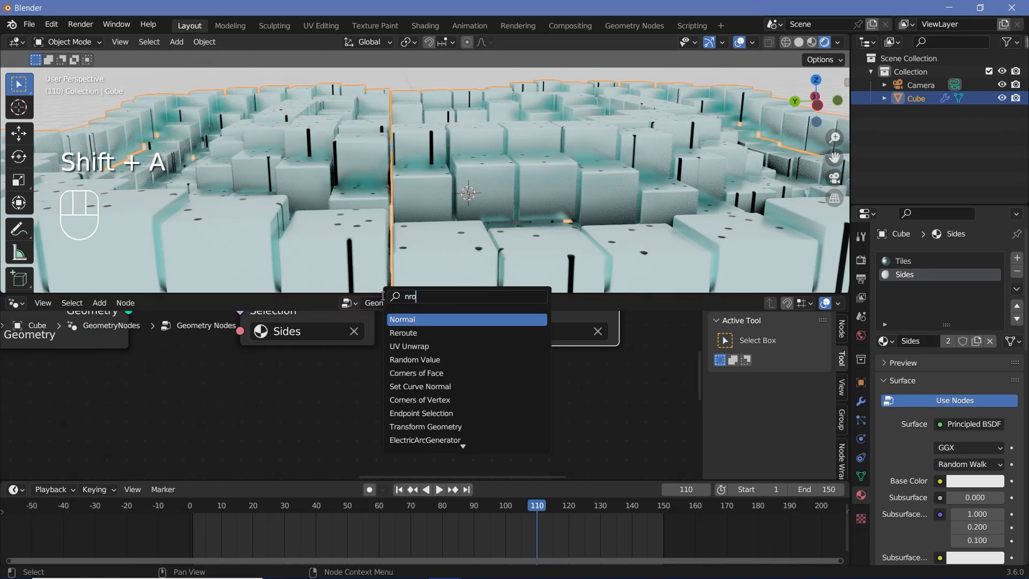
key("Return")
left_click(349, 394)
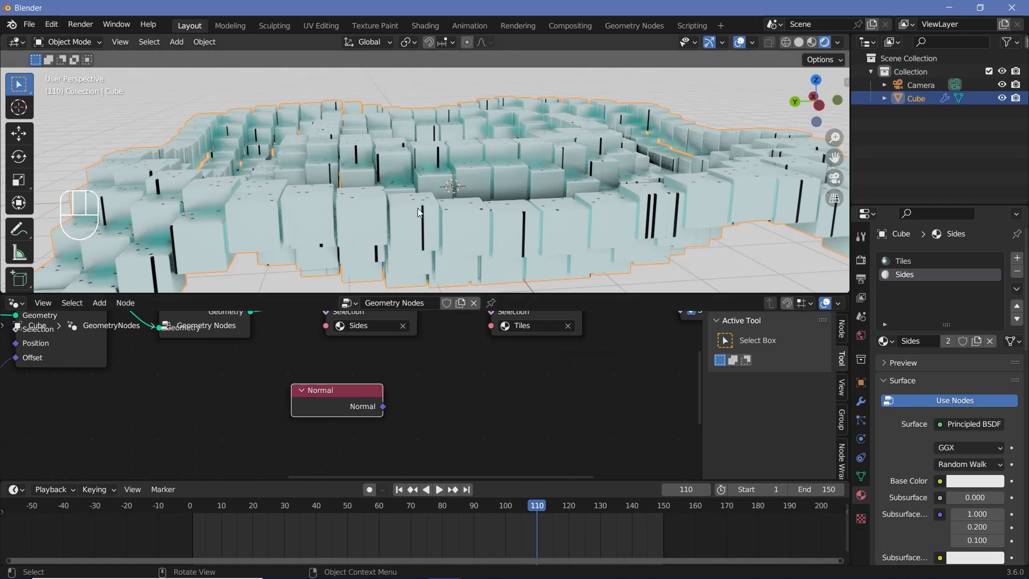
left_click_drag(356, 401, 366, 388)
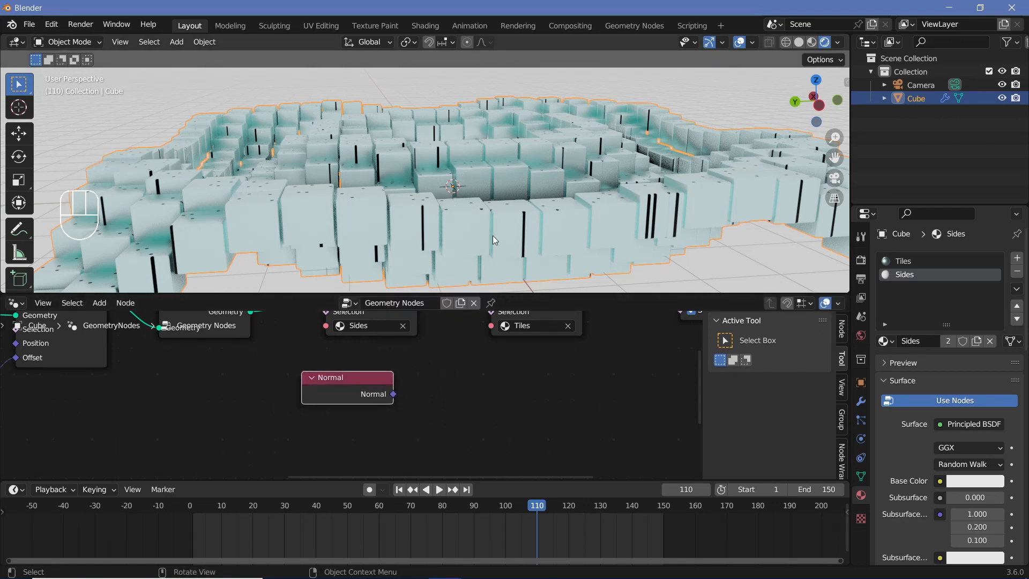
left_click_drag(393, 394, 372, 422)
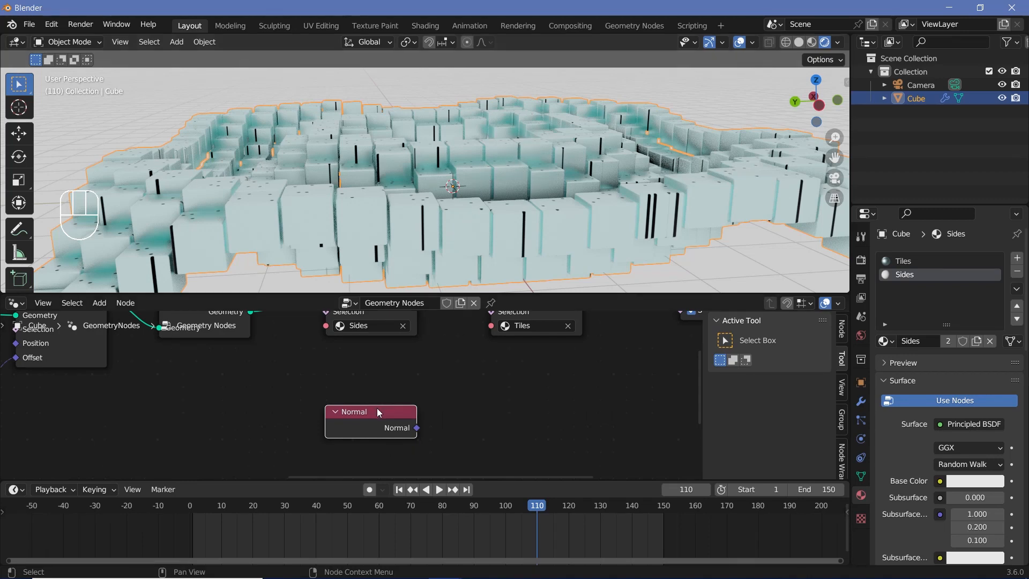
left_click_drag(377, 408, 320, 456)
Add a Vector Math node and place it beside the Normal node's output.
key("shift+a")
left_click(415, 290)
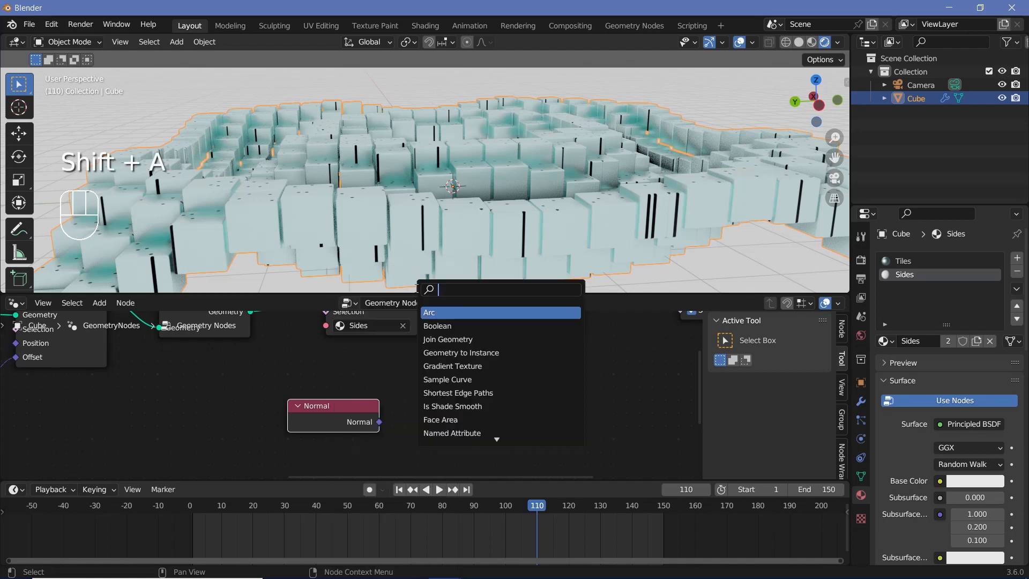
type("vectr")
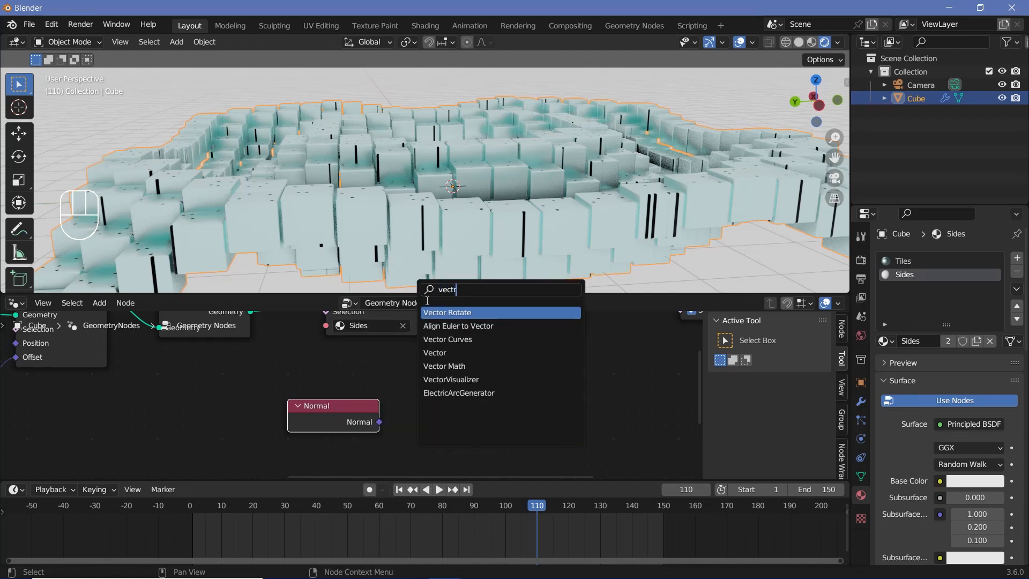
key("BackSpace")
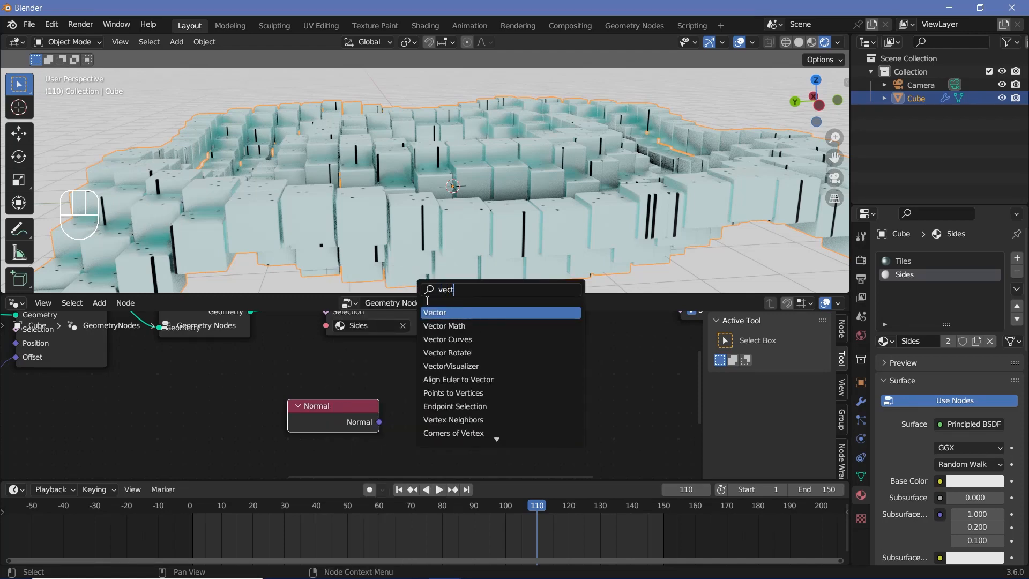
left_click(445, 325)
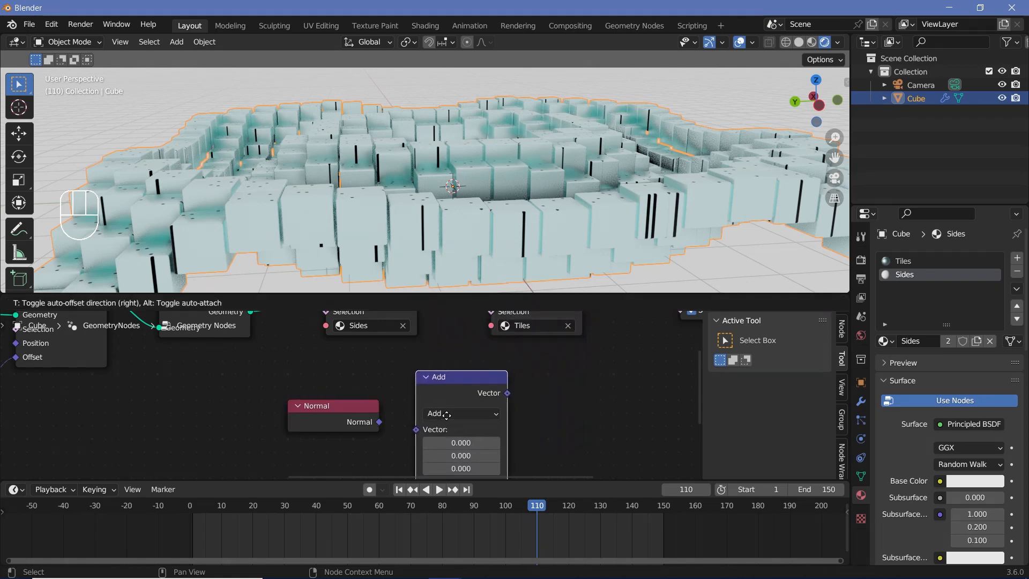
left_click(446, 416)
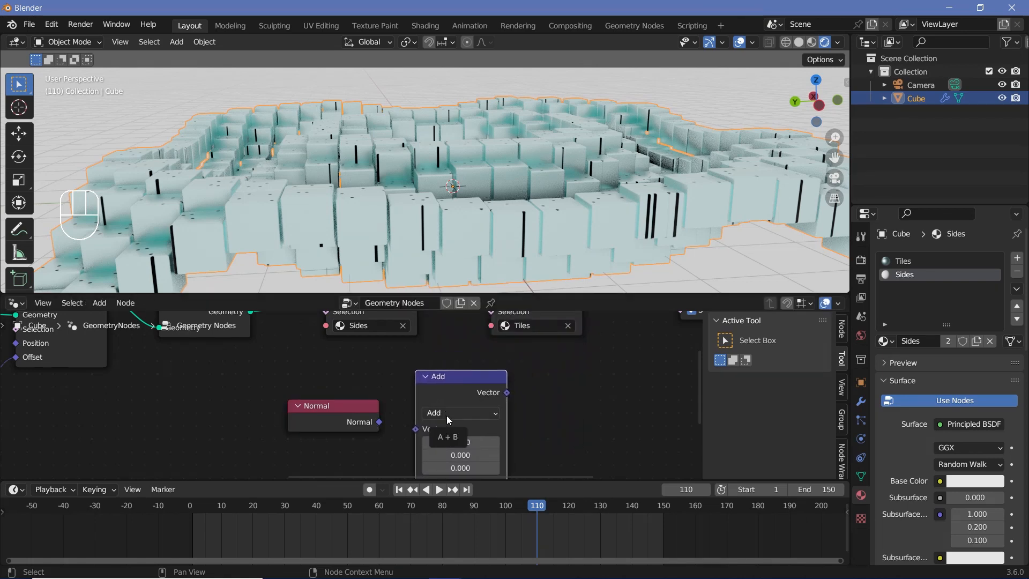
Set the operation of the new Vector Math node to Dot Product.
scroll(448, 416, "down", 3)
middle_click_drag(449, 415, 439, 365)
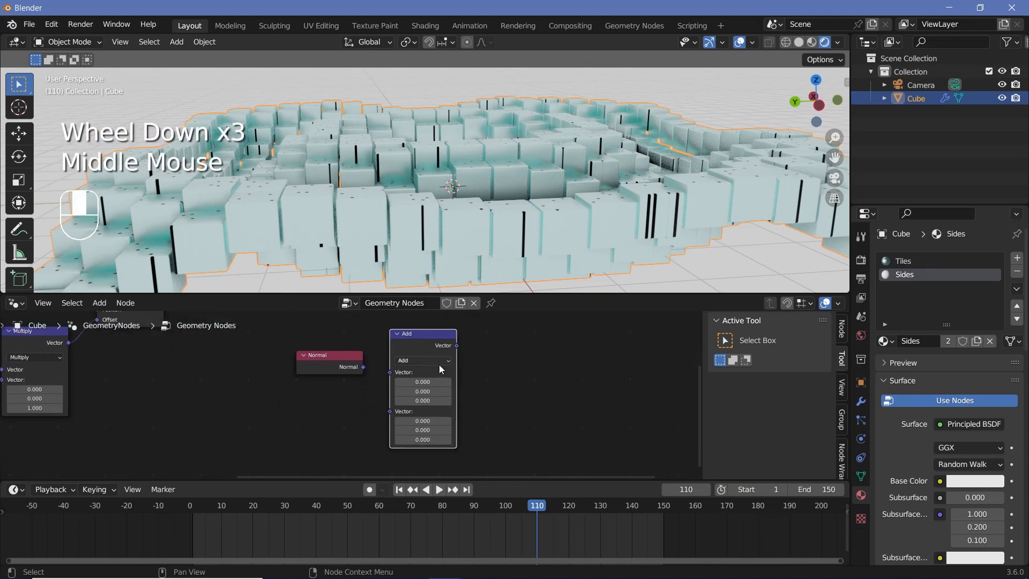
scroll(456, 363, "up", 2)
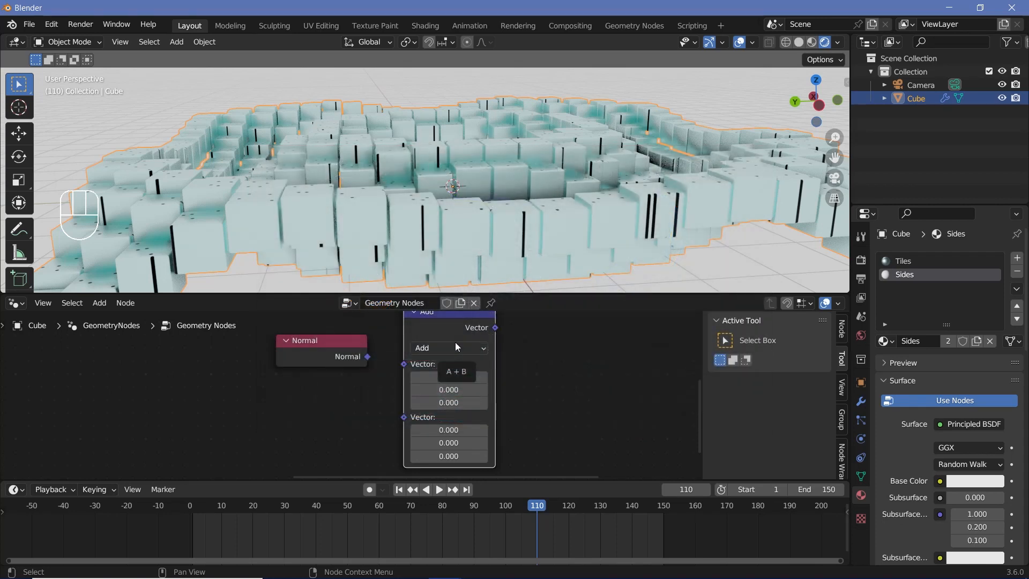
scroll(514, 349, "up", 2)
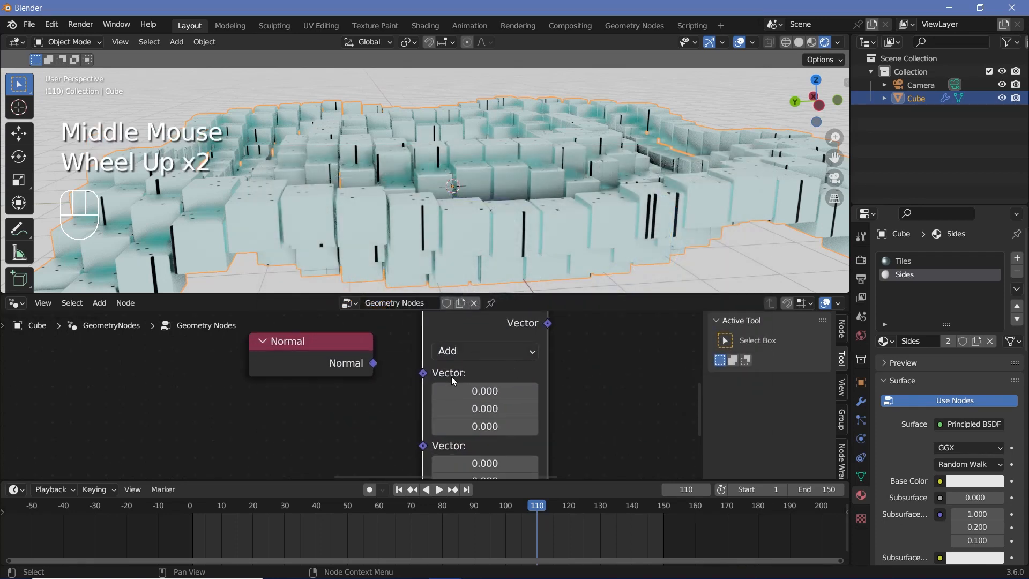
scroll(515, 369, "down", 3)
middle_click(518, 375)
scroll(520, 382, "up", 3)
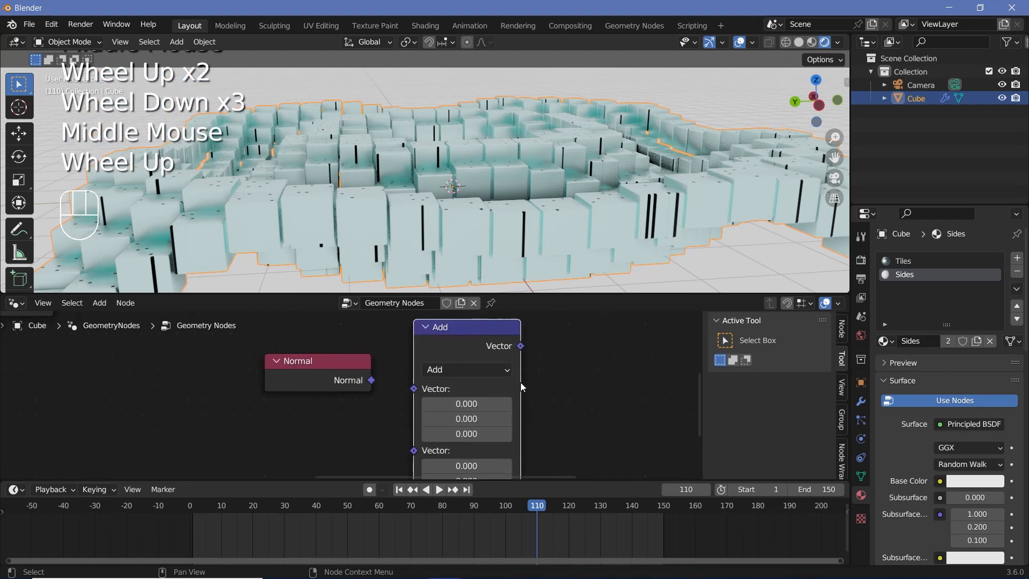
scroll(519, 383, "down", 2)
middle_click_drag(519, 383, 468, 347)
left_click(464, 355)
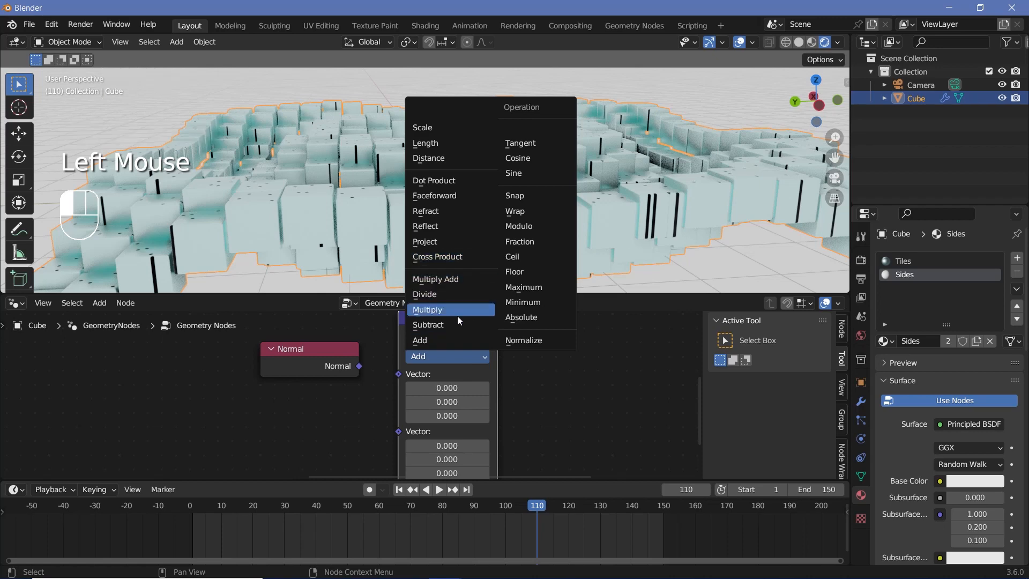
left_click(459, 181)
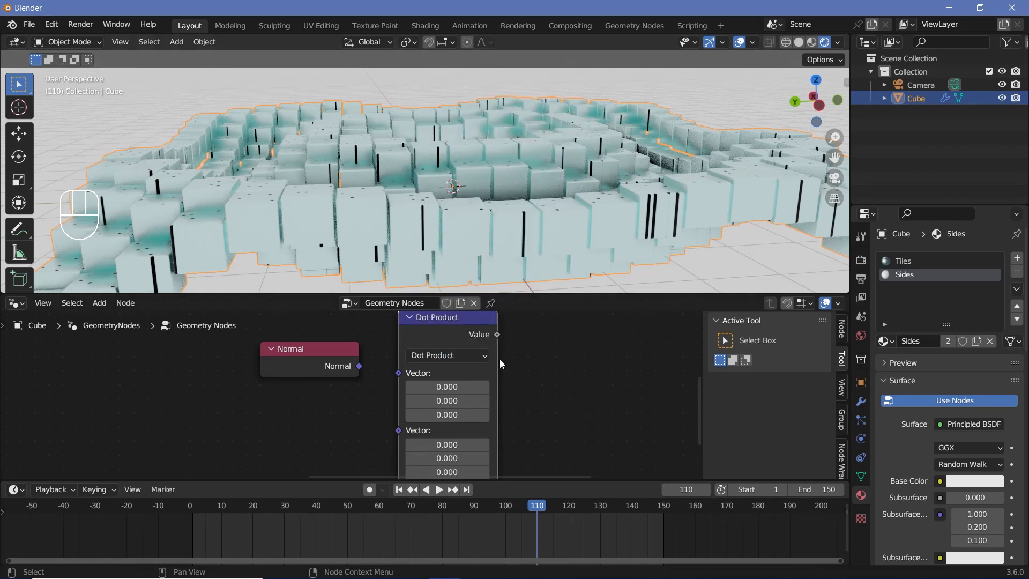
Reposition the Normal node and connect its output to the first Vector input of the Dot Product node.
left_click_drag(337, 382, 355, 400)
middle_click_drag(512, 443, 502, 389)
scroll(440, 430, "up", 1)
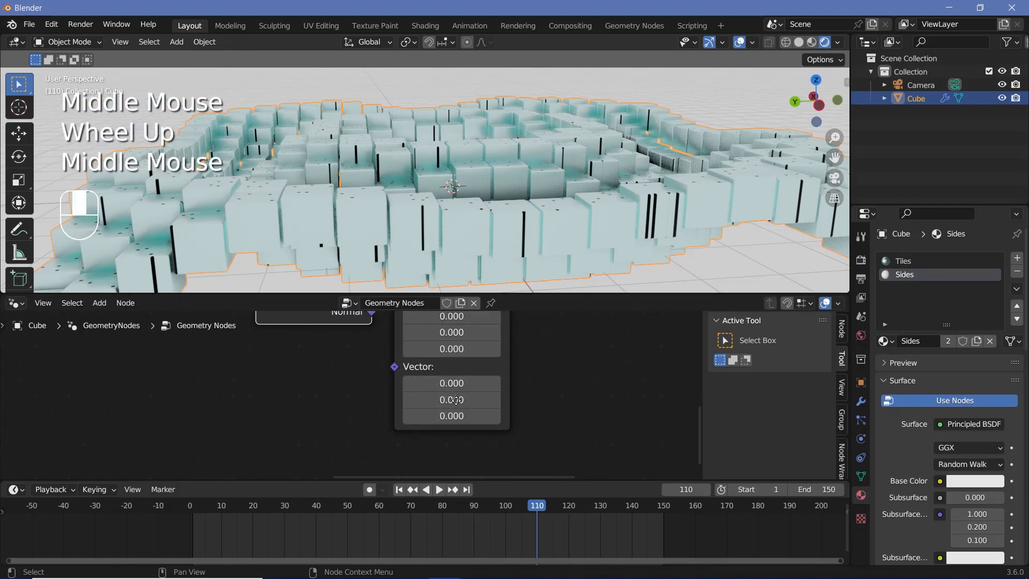
middle_click_drag(431, 414, 437, 451)
mouse_move(349, 349)
left_mouse_down()
mouse_move(295, 363)
mouse_move(344, 359)
left_mouse_up()
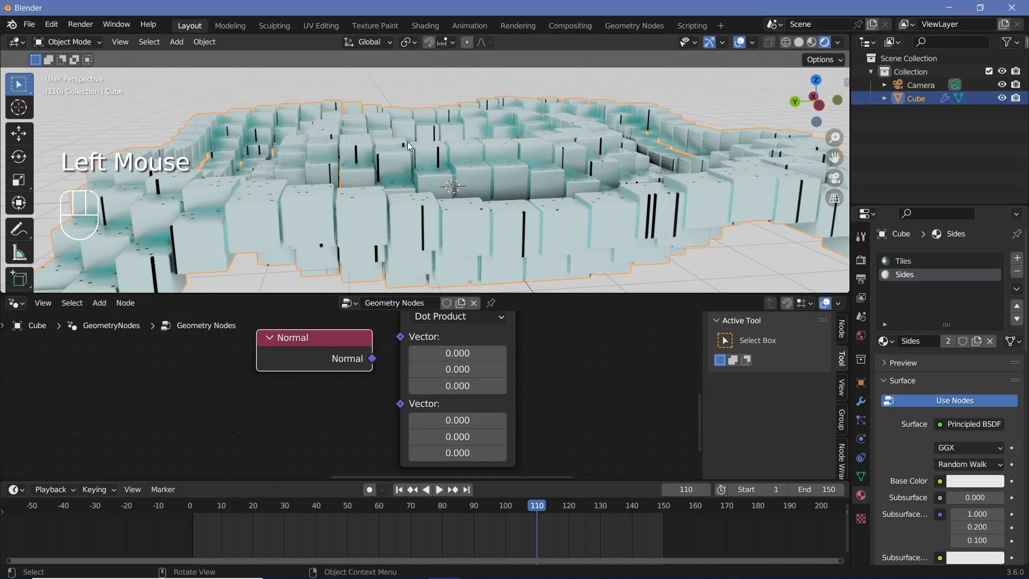
left_click_drag(370, 355, 400, 337)
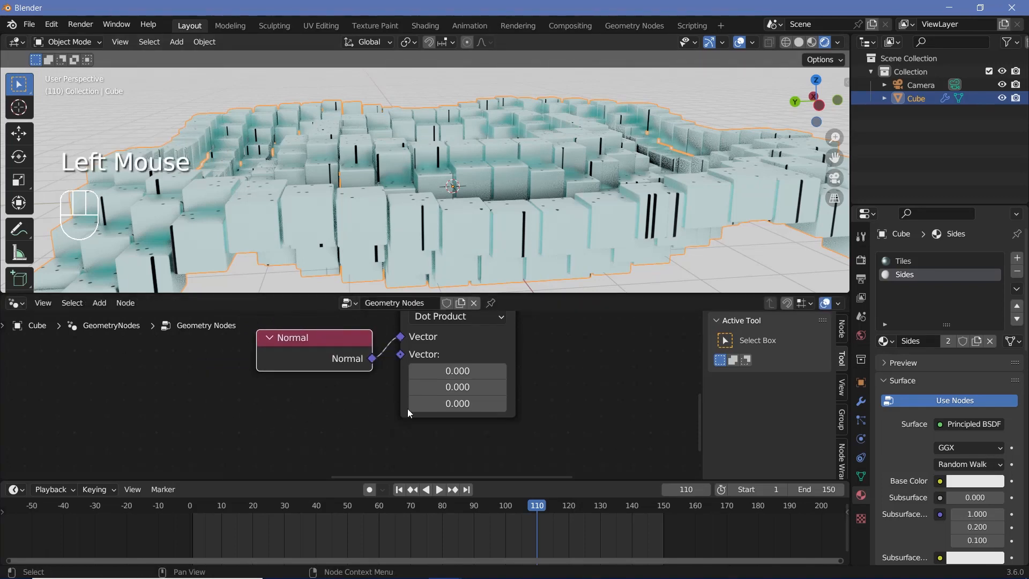
Set the Z component of the Dot Product node's second vector to 1.
left_click(450, 408)
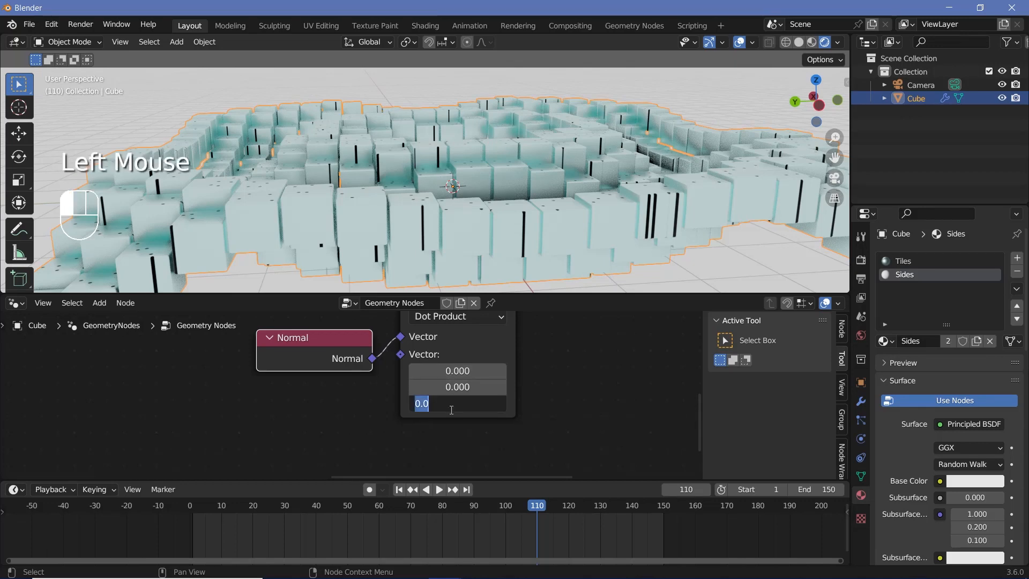
type("1")
key("Return")
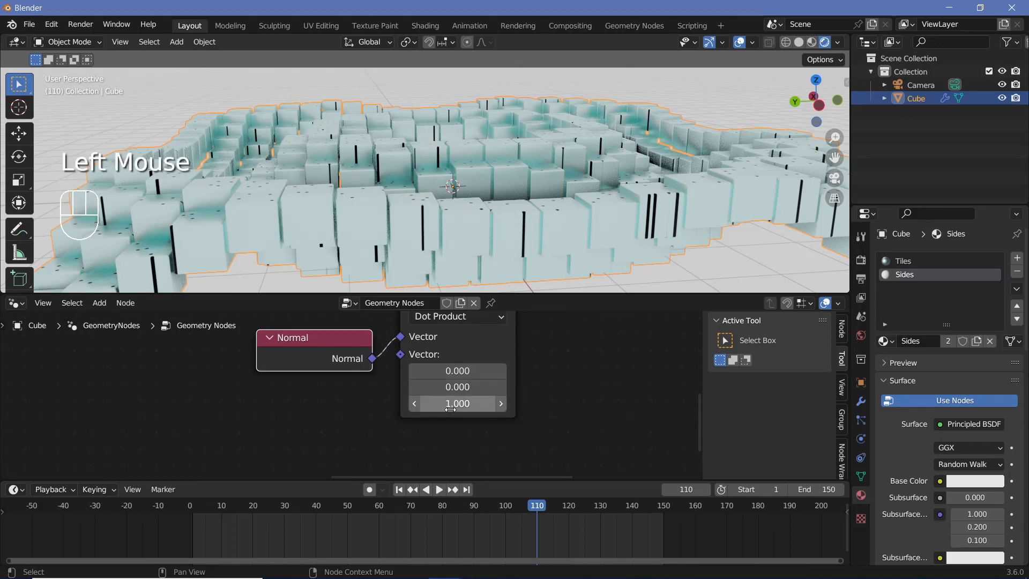
Add a Compare node and place it beside the Dot Product node's Value output.
middle_click_drag(494, 403, 443, 491)
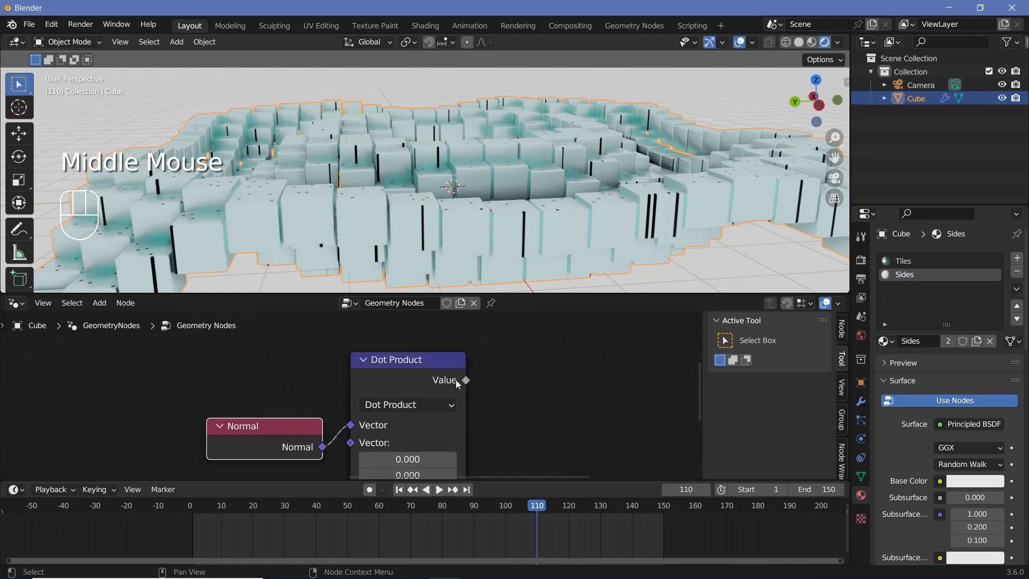
left_click_drag(466, 379, 539, 384)
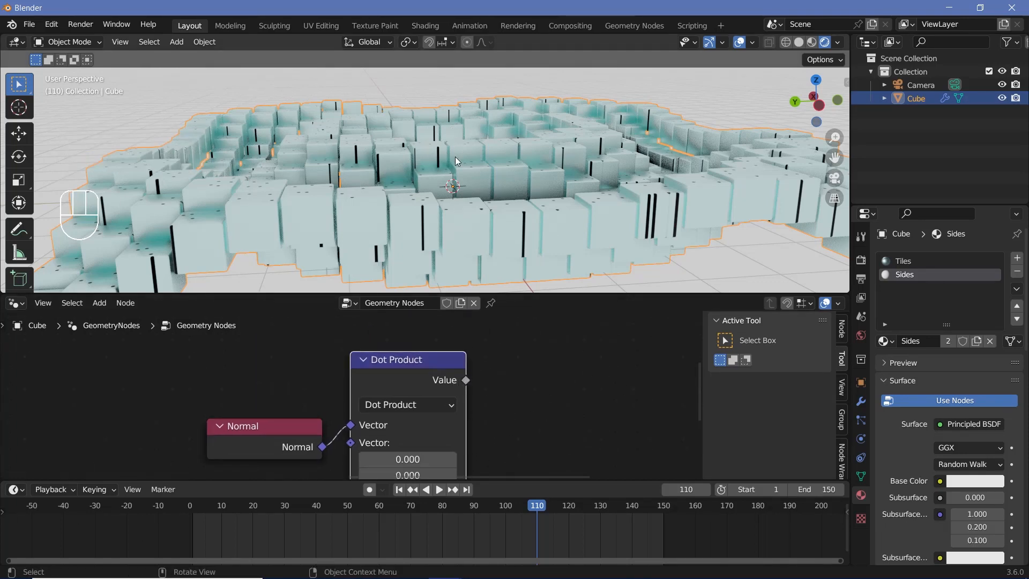
key("shift+a")
left_click(526, 294)
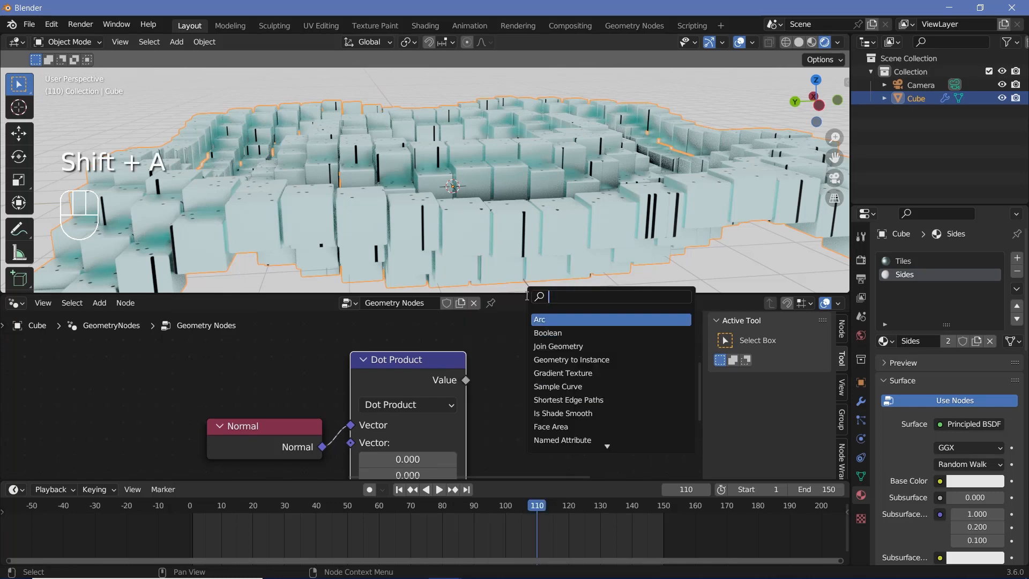
type("comp")
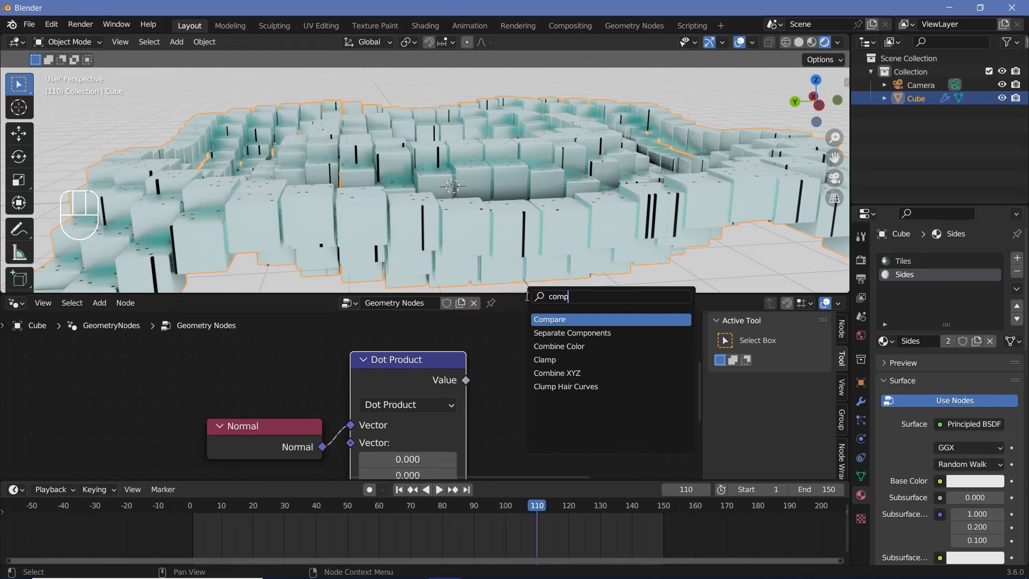
left_click(549, 320)
left_click(561, 368)
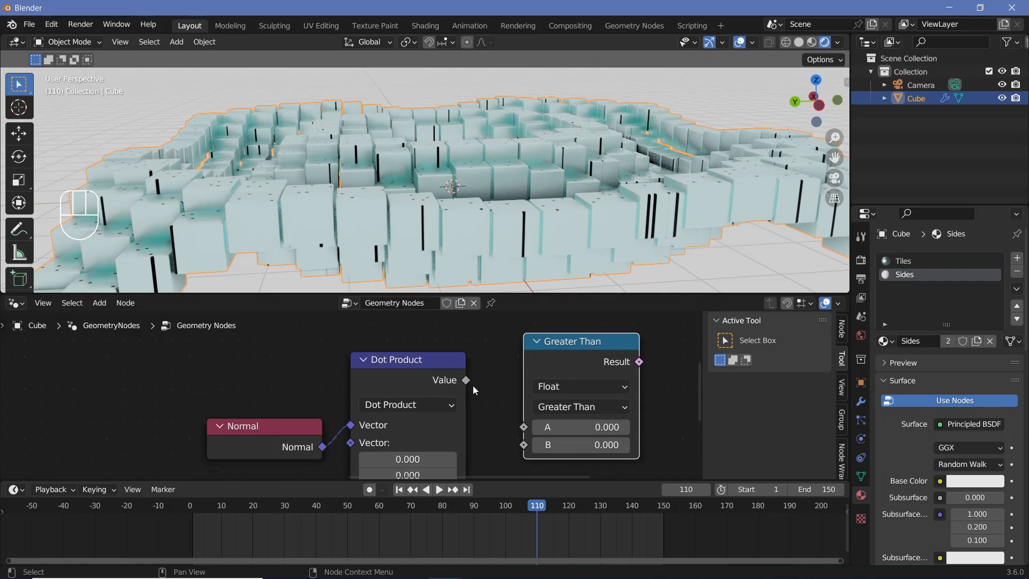
Connect the Dot Product value to input A of the Greater Than node and set B to 0.1.
left_click_drag(466, 380, 524, 426)
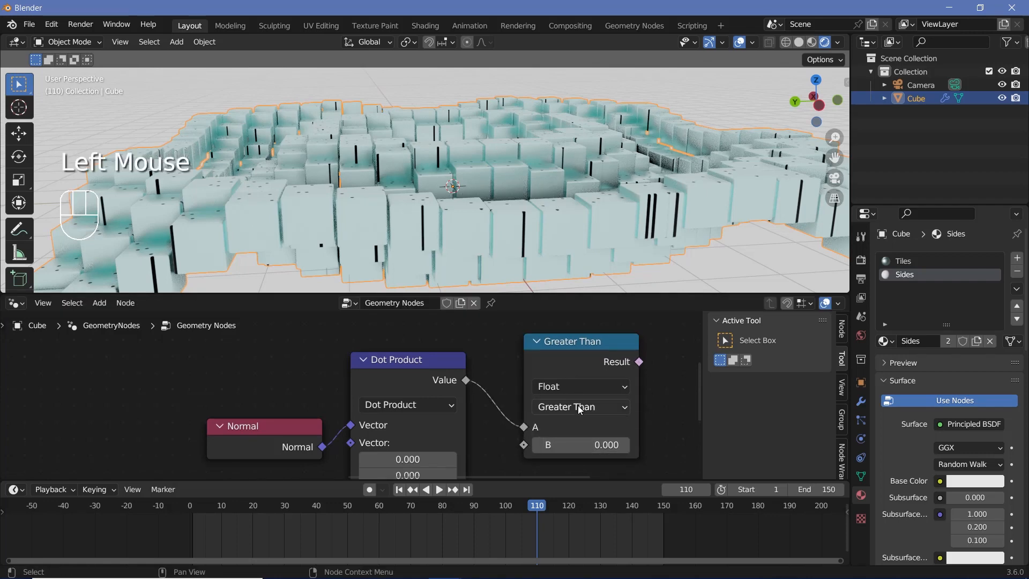
left_click(578, 445)
left_click(589, 443)
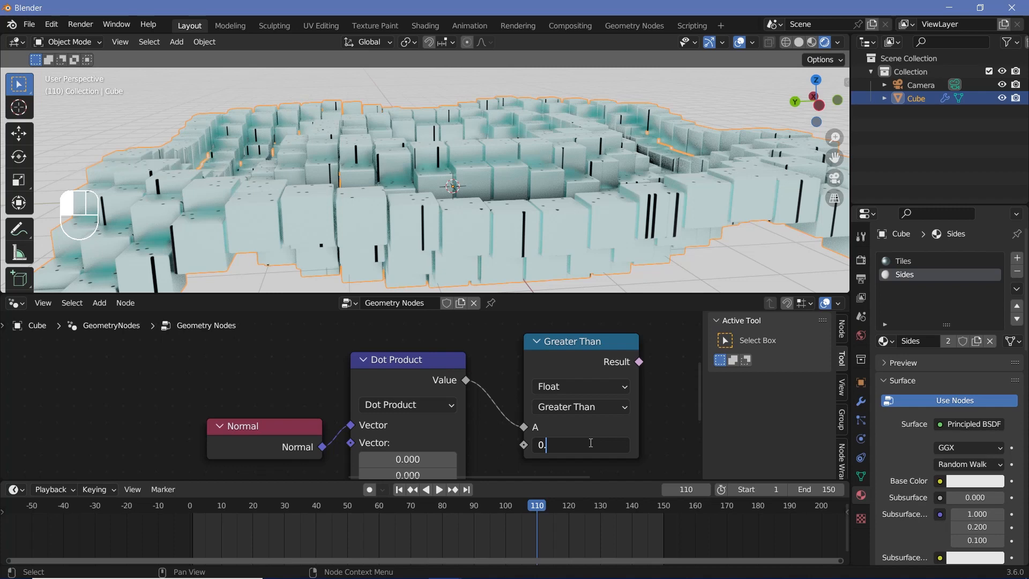
type(".1")
key("Return")
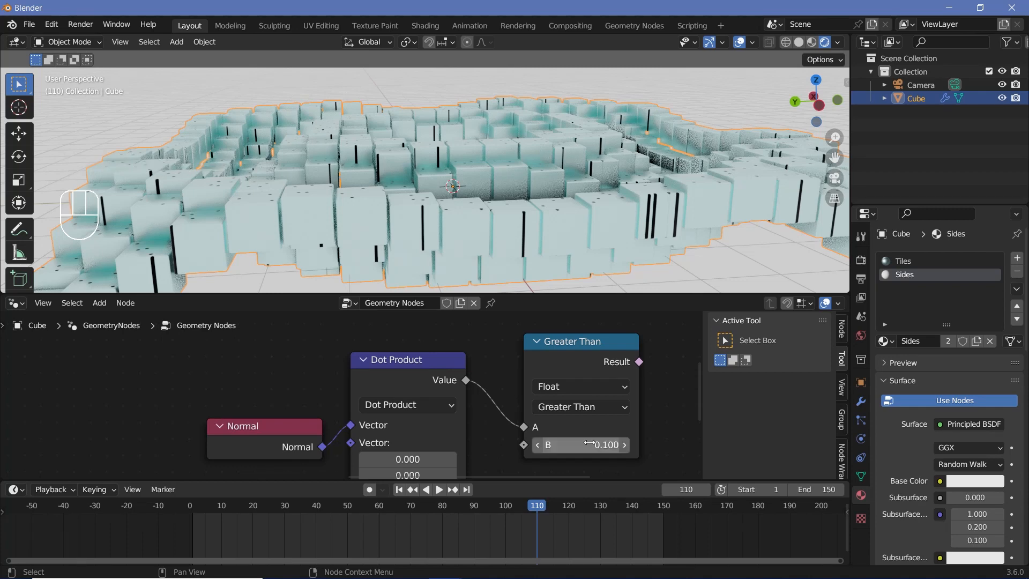
Move the Normal, Dot Product and Greater Than nodes together beneath the Realize Instances and Sides Set Material nodes.
scroll(547, 397, "down", 2)
middle_click_drag(546, 393, 525, 420)
left_click(524, 420)
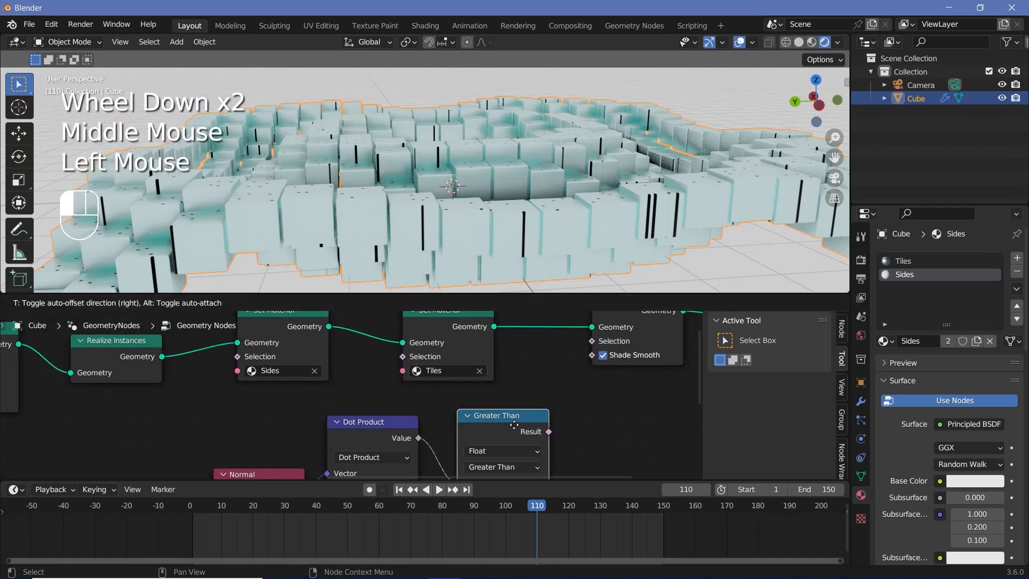
scroll(384, 432, "down", 2)
left_click_drag(254, 410, 462, 489)
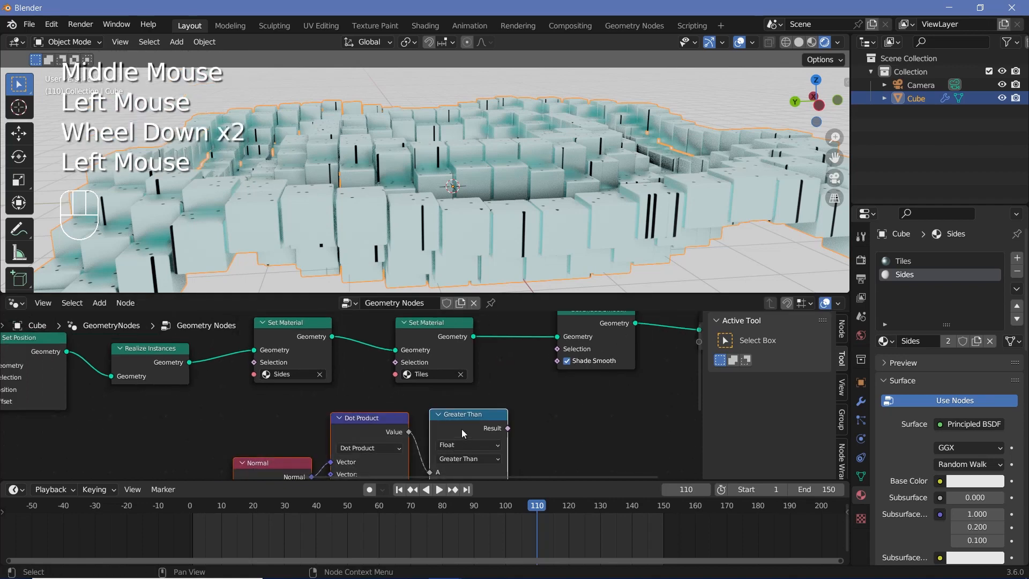
left_click_drag(461, 429, 301, 439)
middle_click_drag(370, 418, 441, 380)
scroll(413, 442, "up", 4)
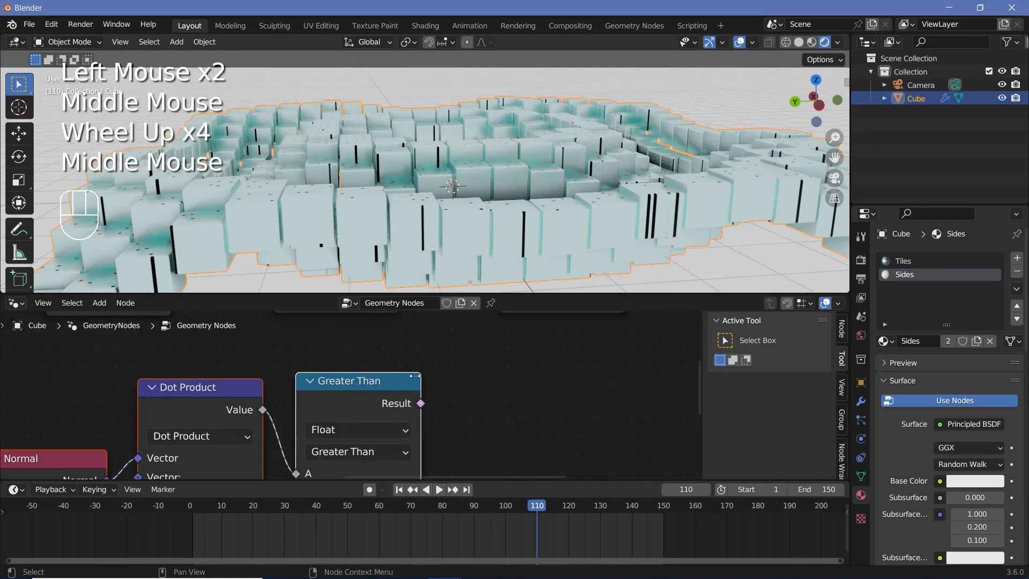
Move the Normal node up so it sits beside the Dot Product node's Vector input.
left_click(305, 398)
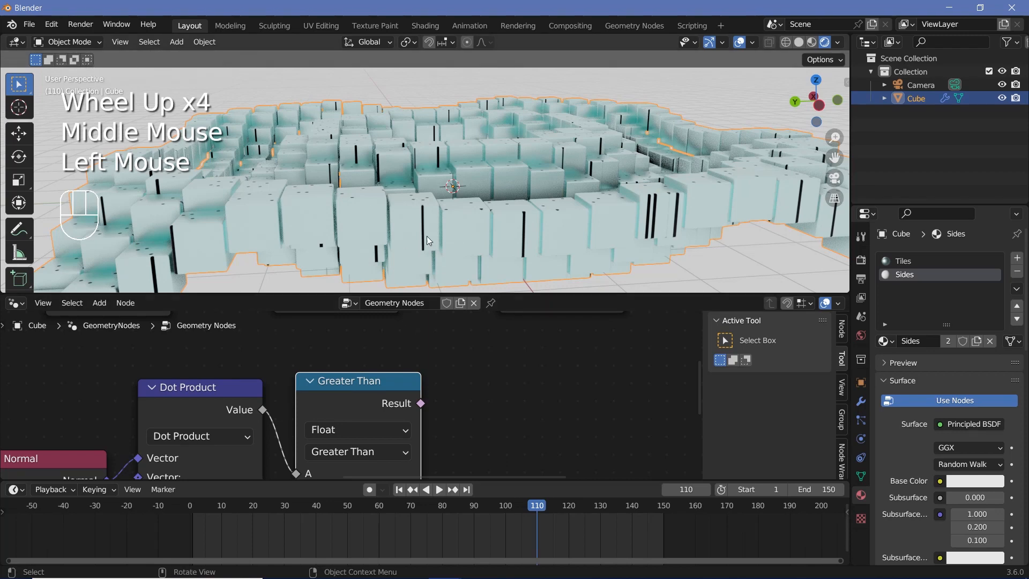
scroll(387, 398, "down", 2)
scroll(377, 408, "up", 1)
left_click(371, 397)
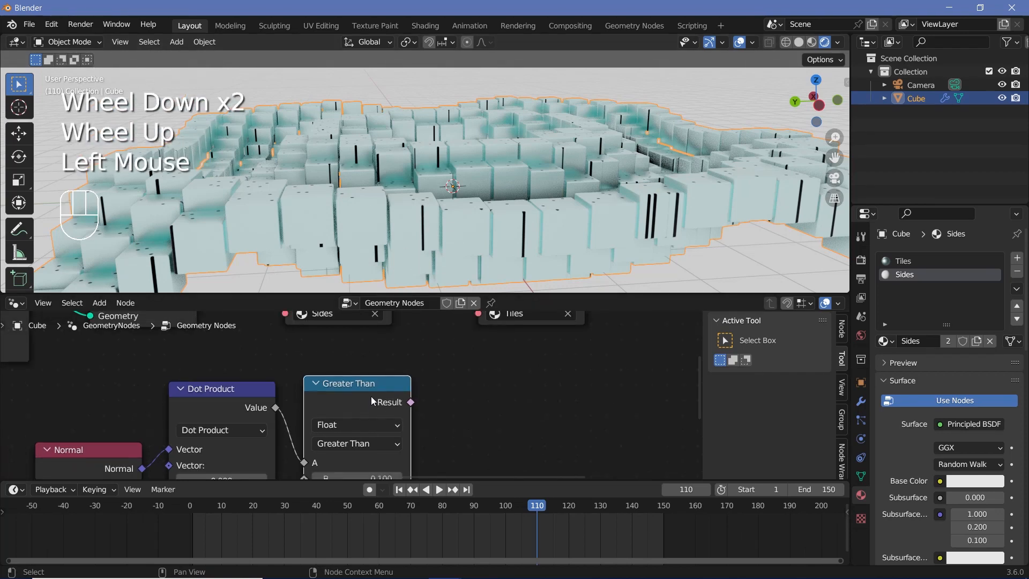
middle_click_drag(113, 437, 204, 368)
left_click_drag(193, 381, 210, 356)
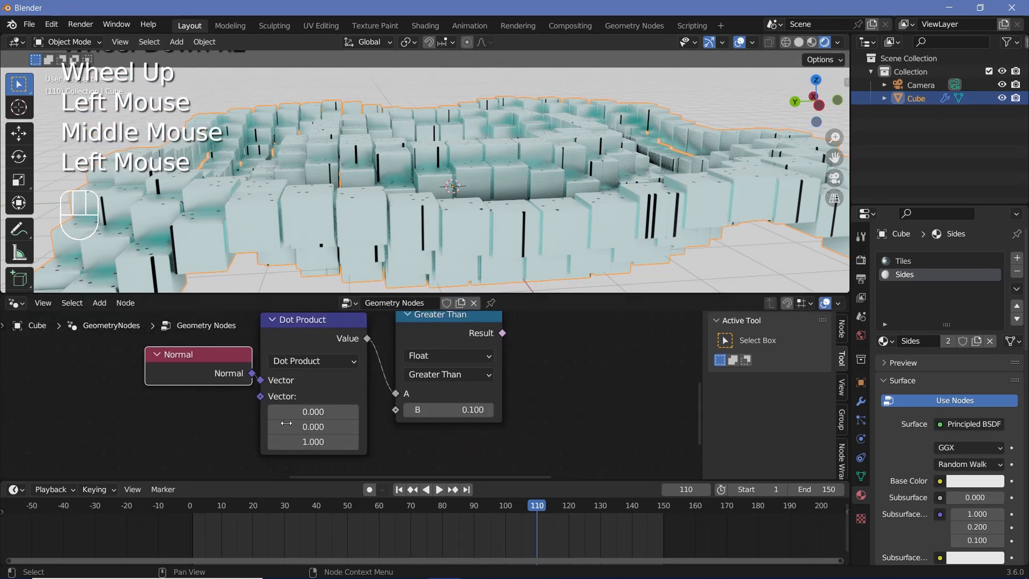
Connect the Greater Than node's Result to the Selection input of the Set Material node that assigns Tiles.
middle_click_drag(604, 368, 452, 457)
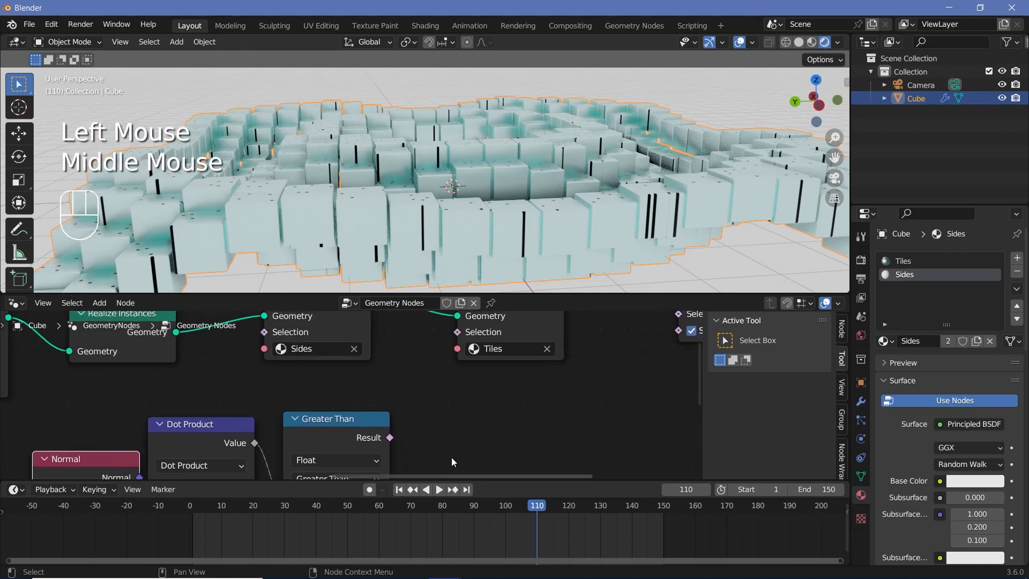
middle_click_drag(416, 414, 452, 436)
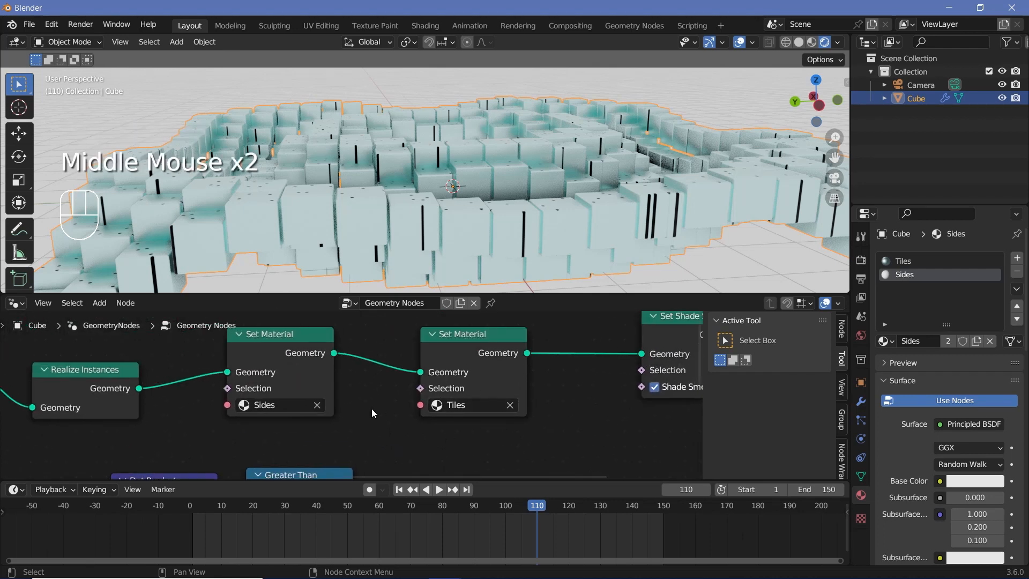
scroll(511, 407, "up", 2)
middle_click_drag(374, 413, 463, 390)
left_click_drag(443, 453, 534, 348)
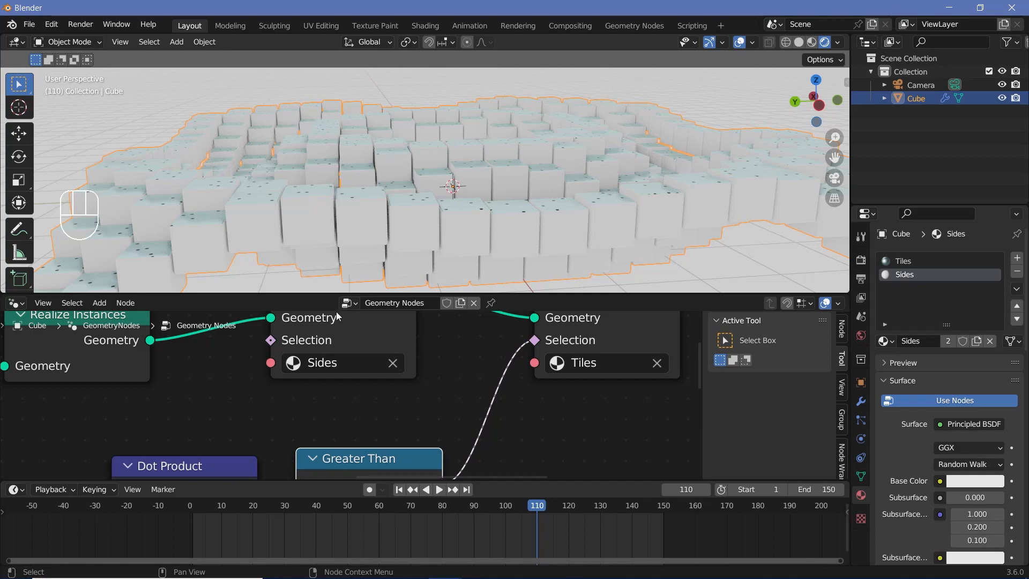
Examine the Tiles and Sides materials on the cubes' tops and sides from above and at a low angle.
middle_click_drag(462, 191, 523, 257)
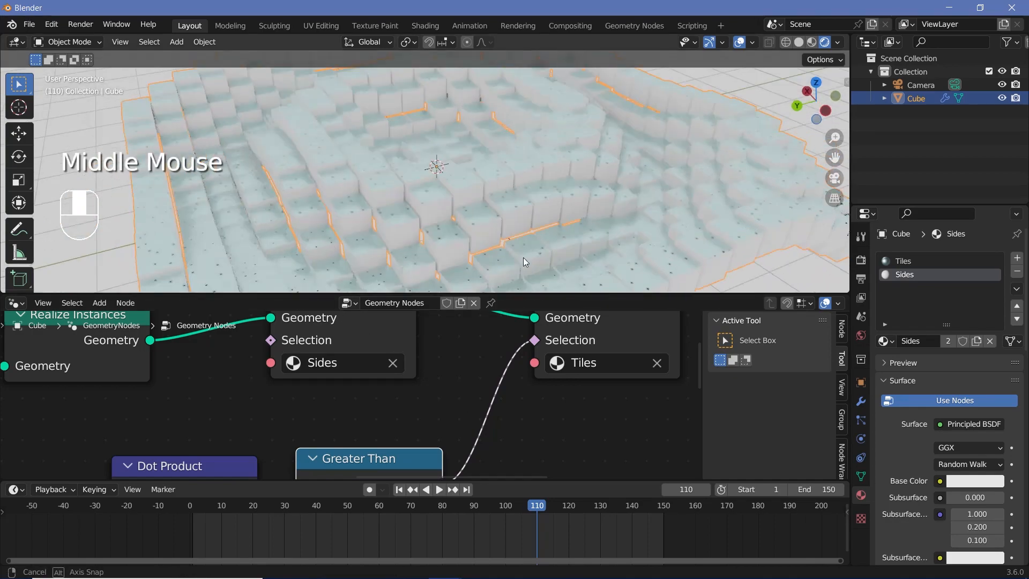
scroll(501, 231, "down", 1)
scroll(501, 231, "up", 2)
scroll(528, 214, "up", 2)
scroll(529, 214, "down", 2)
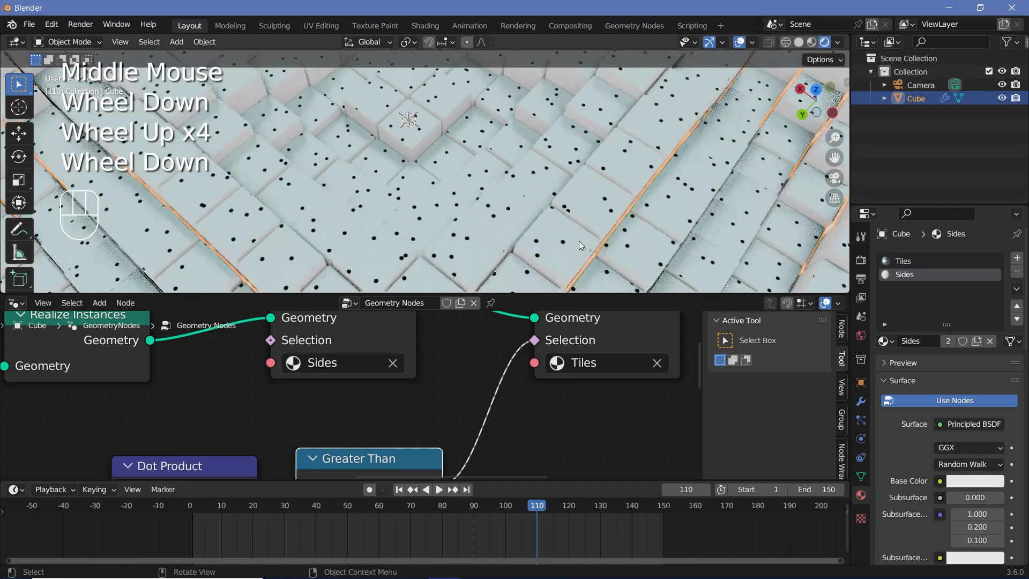
scroll(537, 219, "down", 1)
middle_click_drag(537, 218, 461, 142)
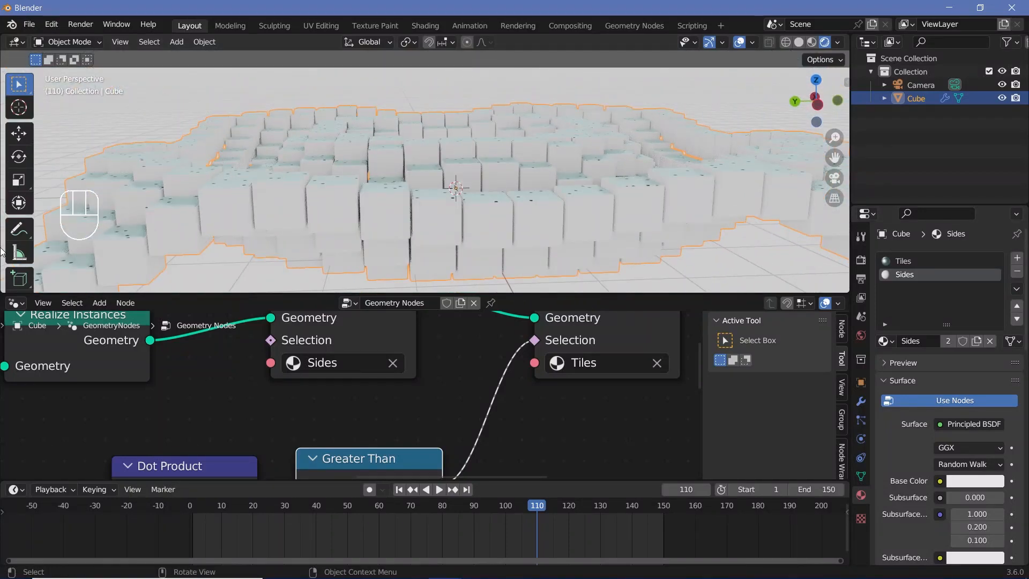
Switch the node area to the Shader Editor and frame all nodes of the Sides material.
left_click(16, 303)
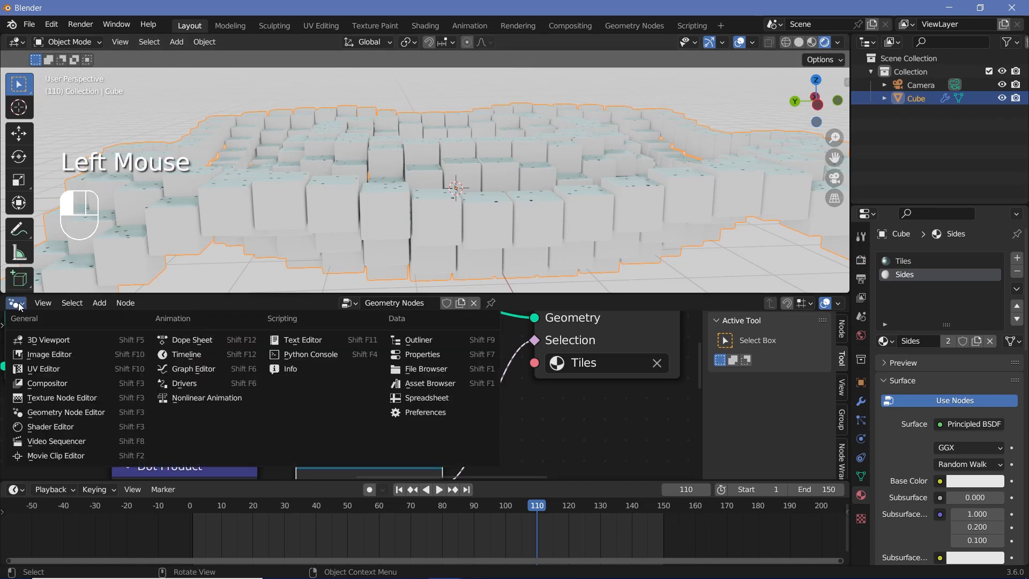
left_click(50, 426)
scroll(469, 384, "down", 1)
scroll(468, 384, "up", 1)
scroll(468, 383, "down", 3)
scroll(469, 382, "up", 2)
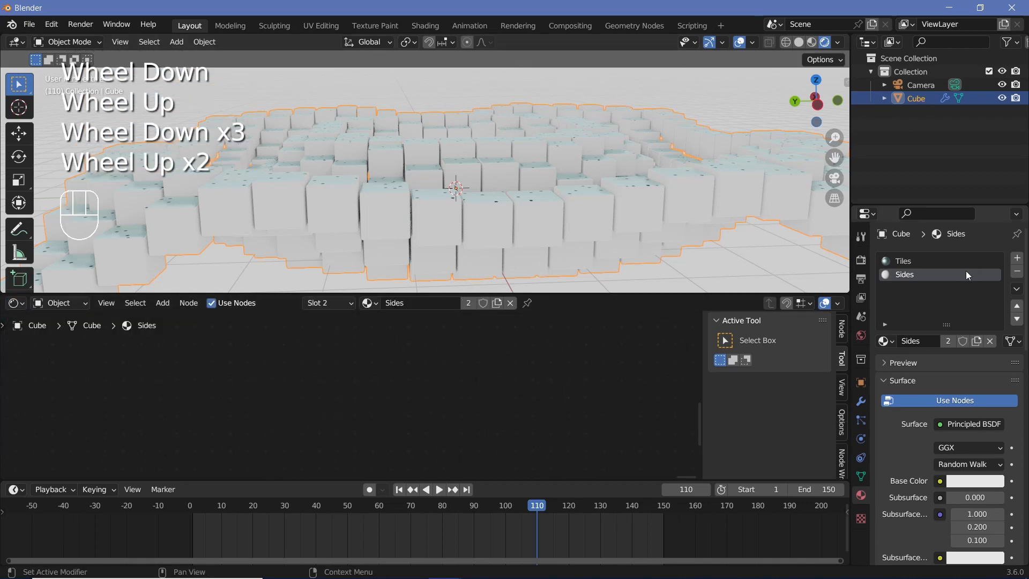
left_click(935, 276)
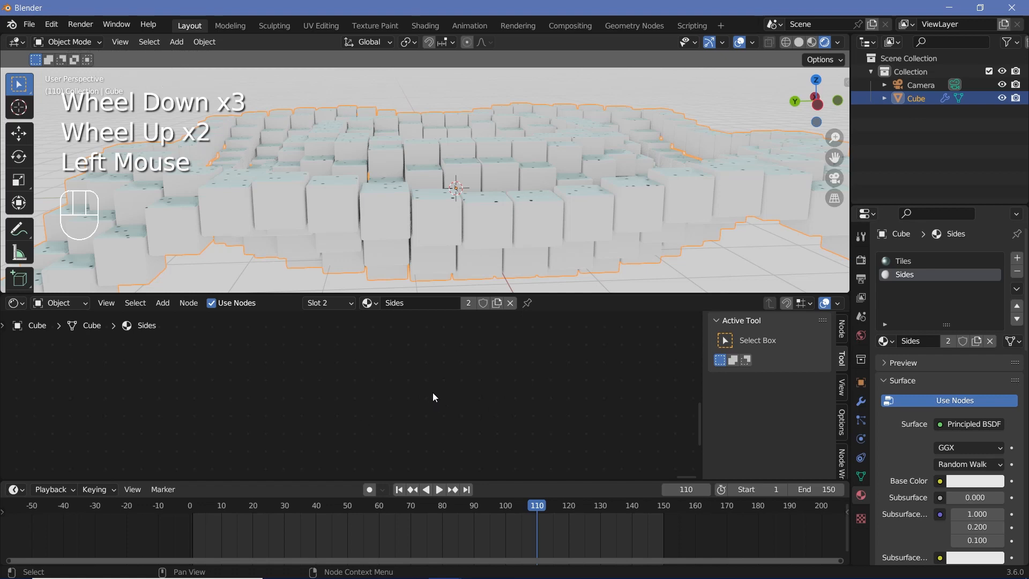
middle_click_drag(432, 395, 452, 378)
key("a")
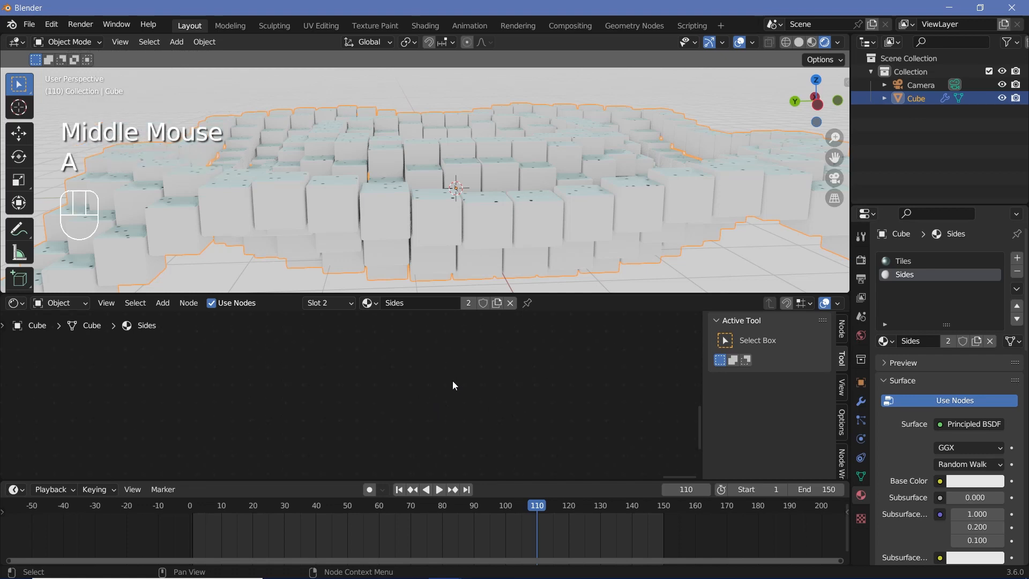
key("KP_Decimal")
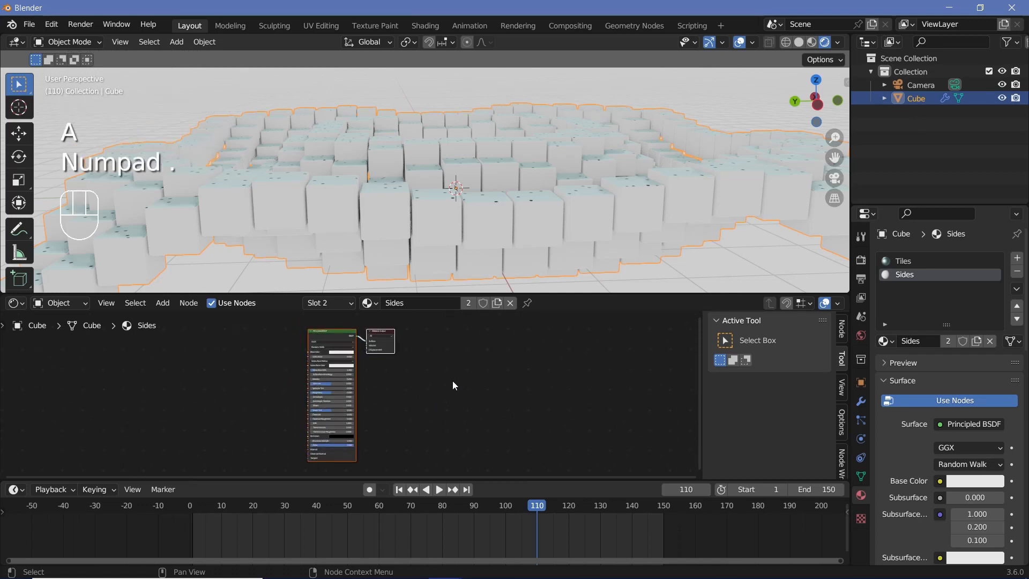
Set the Sides material's Metallic to 1 and Roughness to 0.4 on the Principled BSDF.
scroll(449, 381, "up", 2)
scroll(428, 381, "up", 2)
scroll(412, 384, "down", 1)
middle_click_drag(411, 384, 517, 403)
scroll(517, 403, "up", 2)
scroll(436, 380, "up", 1)
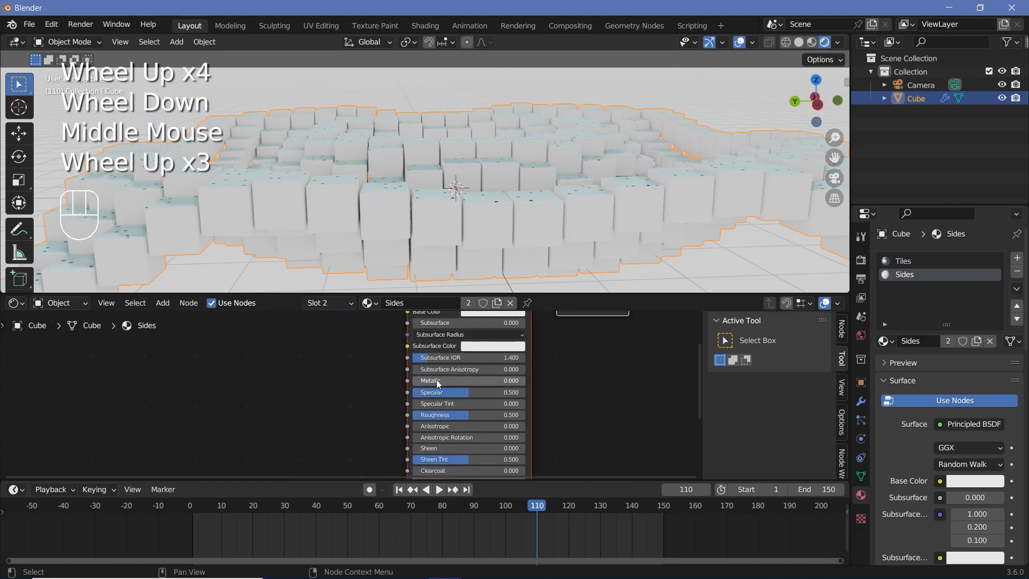
left_click_drag(436, 379, 485, 382)
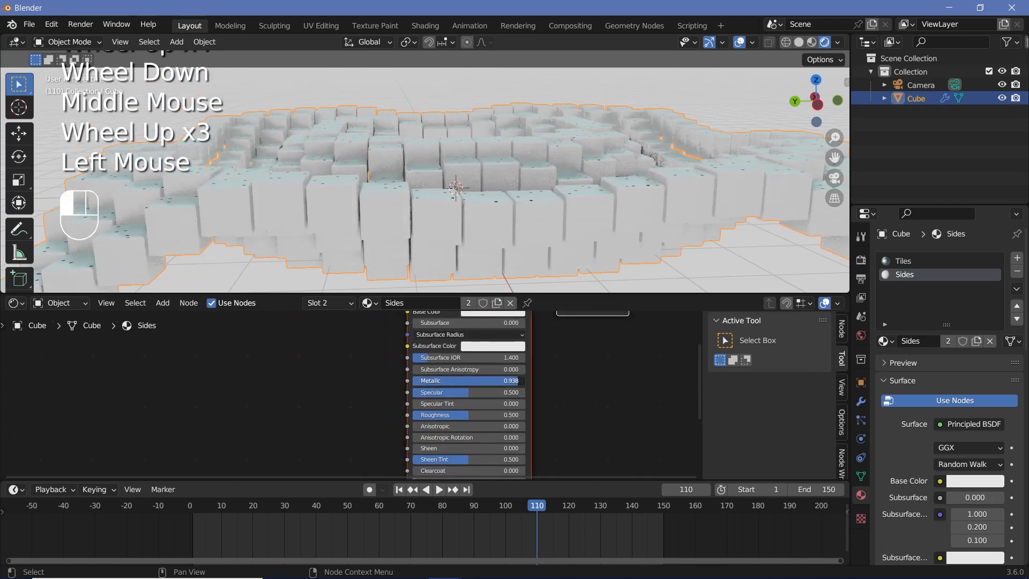
double_click(484, 414)
type("0")
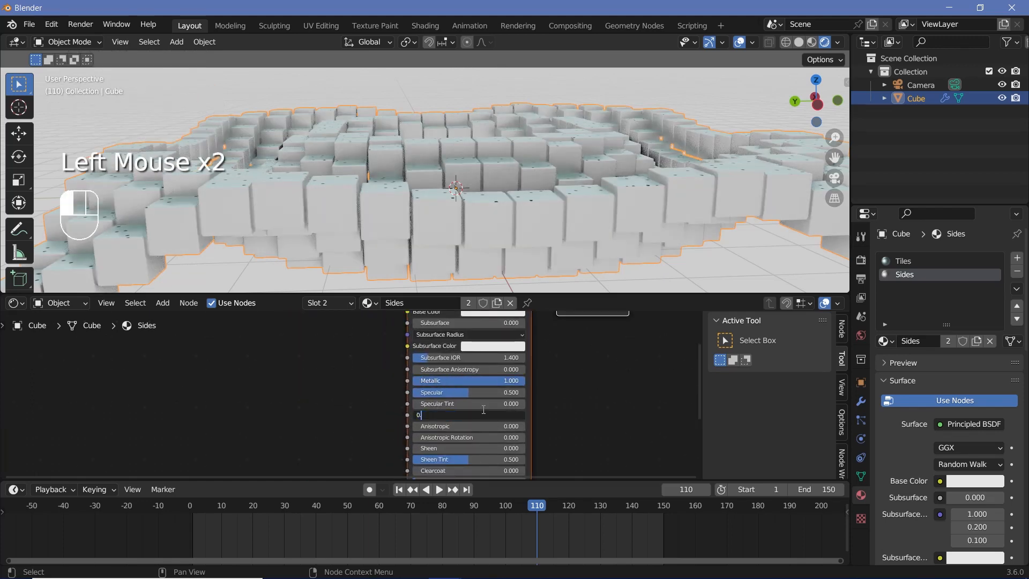
key("Return")
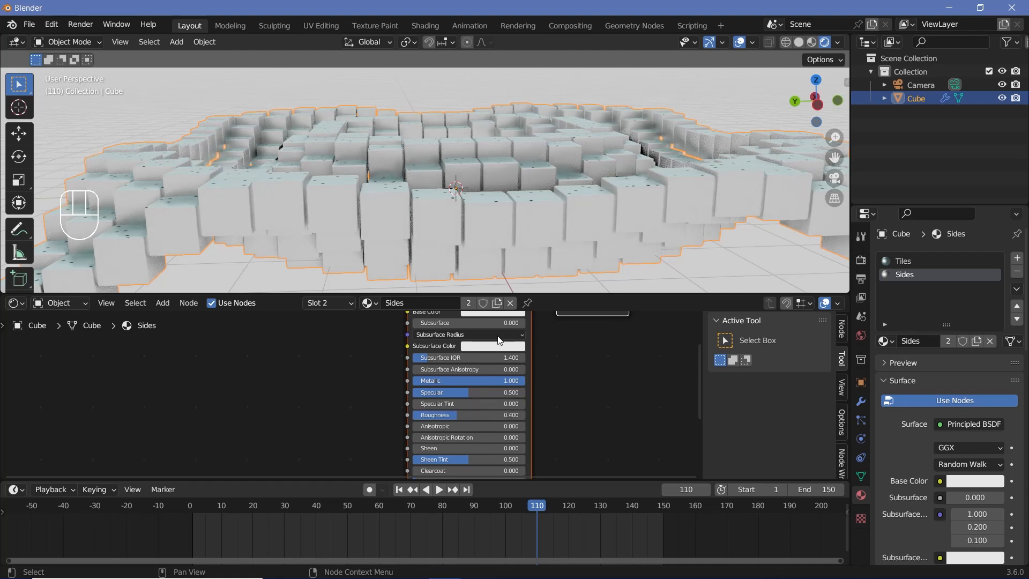
Set the Sides Base Color to light cyan with hue 0.5, saturation 0.525 and value 1, and check it on the cubes.
middle_click_drag(508, 343, 530, 400)
scroll(532, 402, "up", 3)
left_click(539, 391)
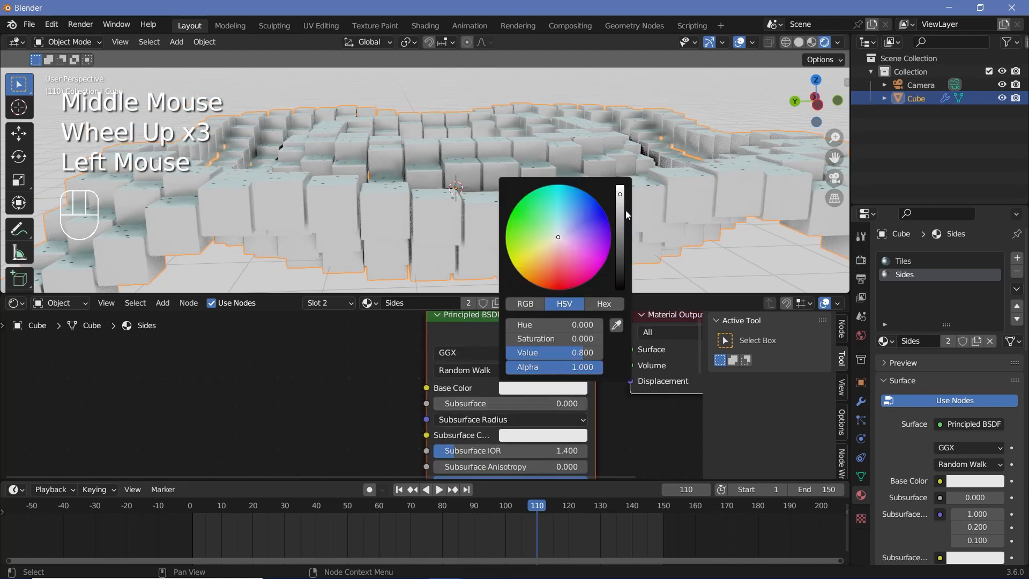
left_click_drag(626, 210, 621, 183)
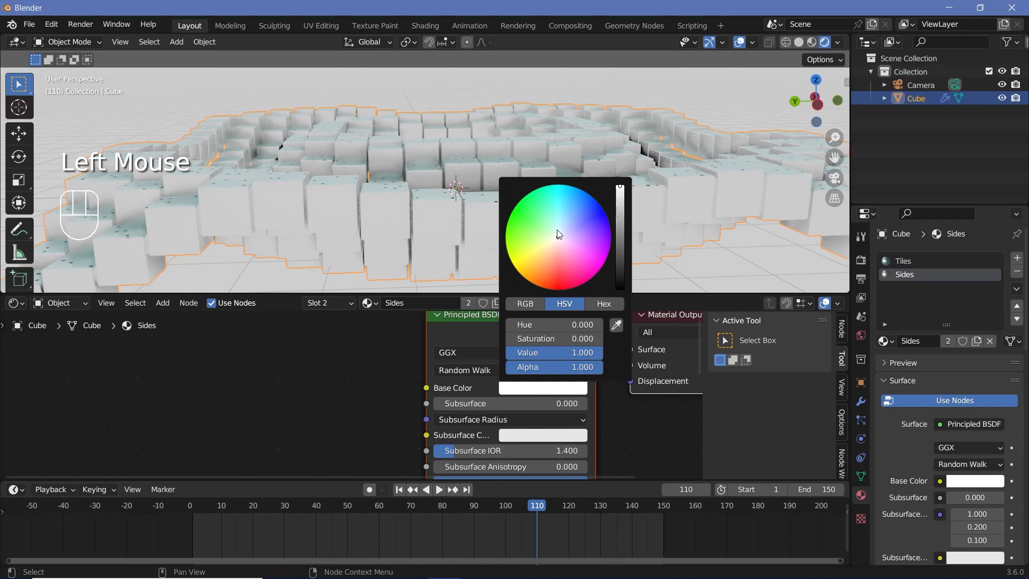
left_click_drag(559, 234, 558, 222, "ctrl")
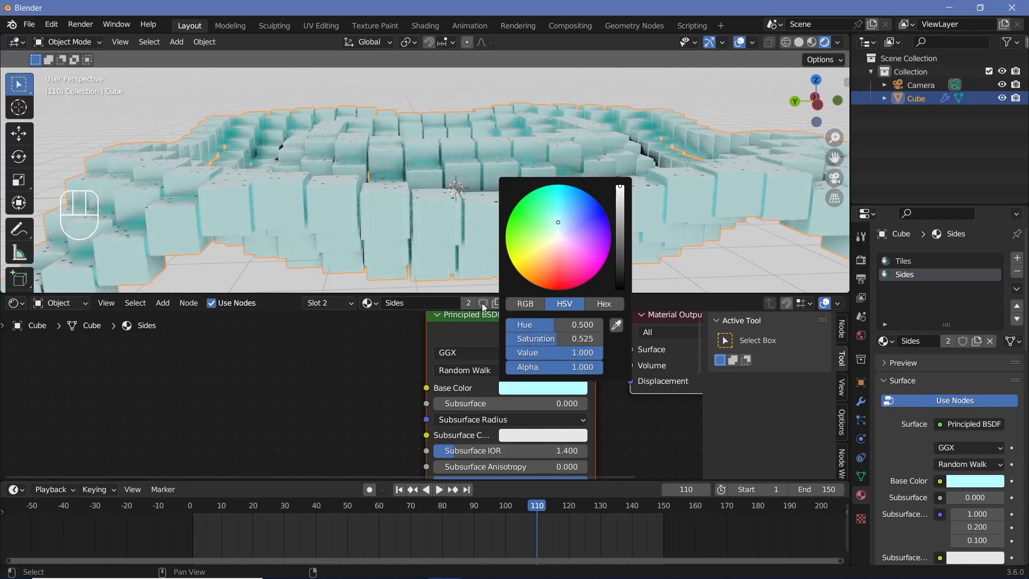
middle_click_drag(375, 252, 420, 214)
scroll(422, 217, "up", 3)
scroll(423, 217, "up", 1)
scroll(440, 209, "down", 1)
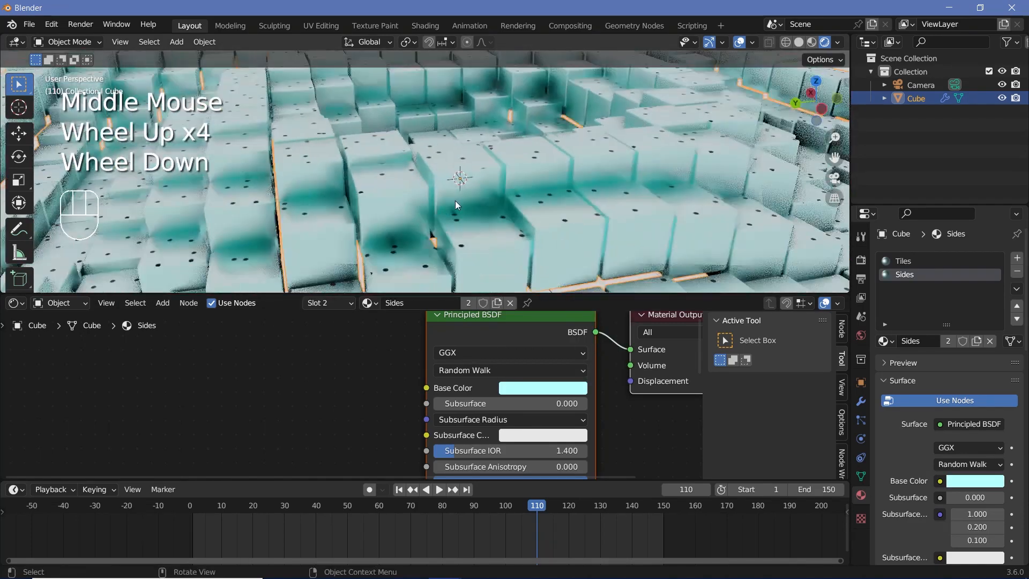
Copy the light cyan stop color from the Tiles material's Color Ramp and paste it into the Sides material's Base Color.
left_click(914, 261)
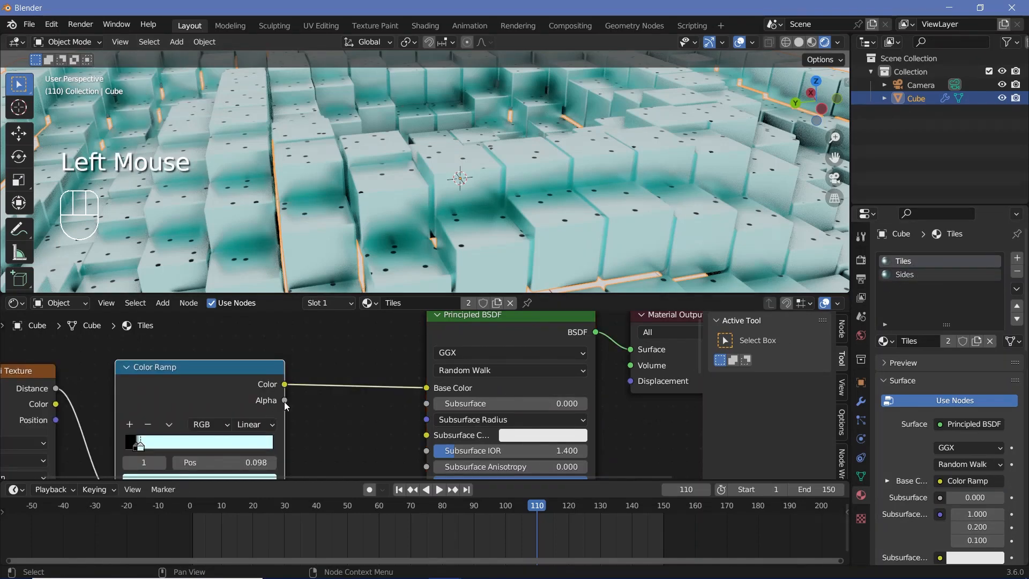
middle_click_drag(284, 401, 476, 359)
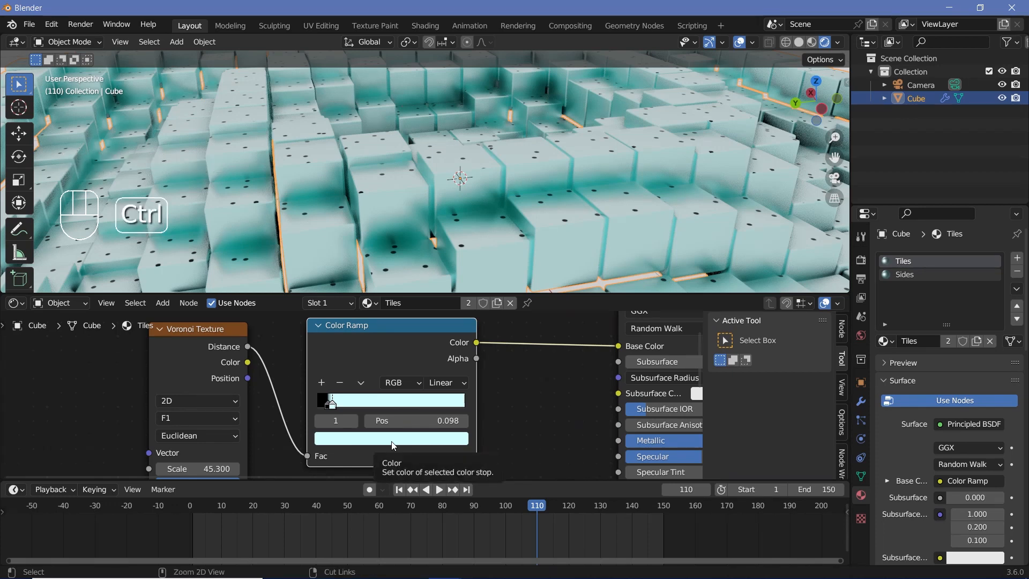
key("ctrl+c")
left_click(941, 274)
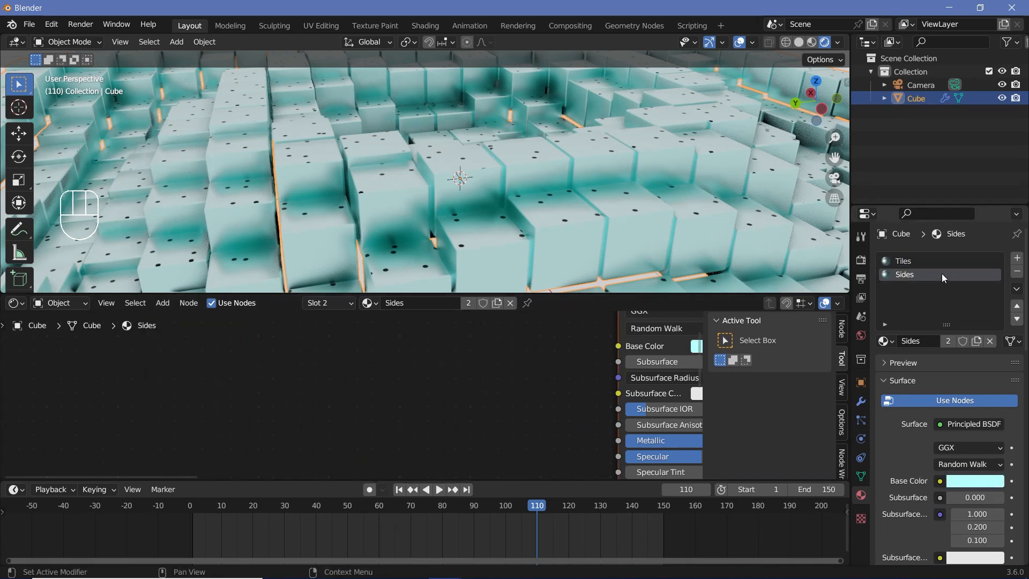
middle_click_drag(278, 429, 4, 467)
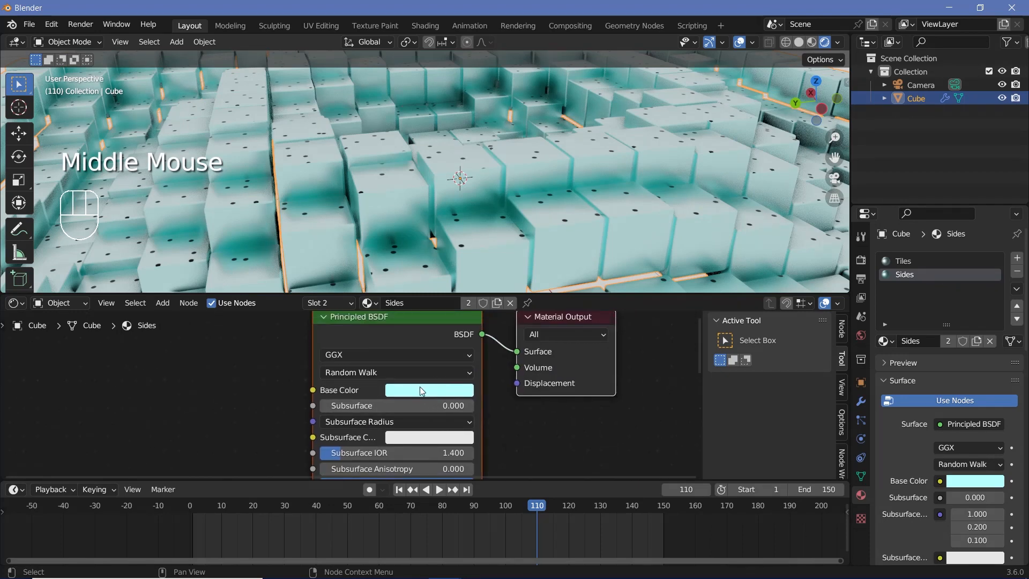
key("ctrl+v")
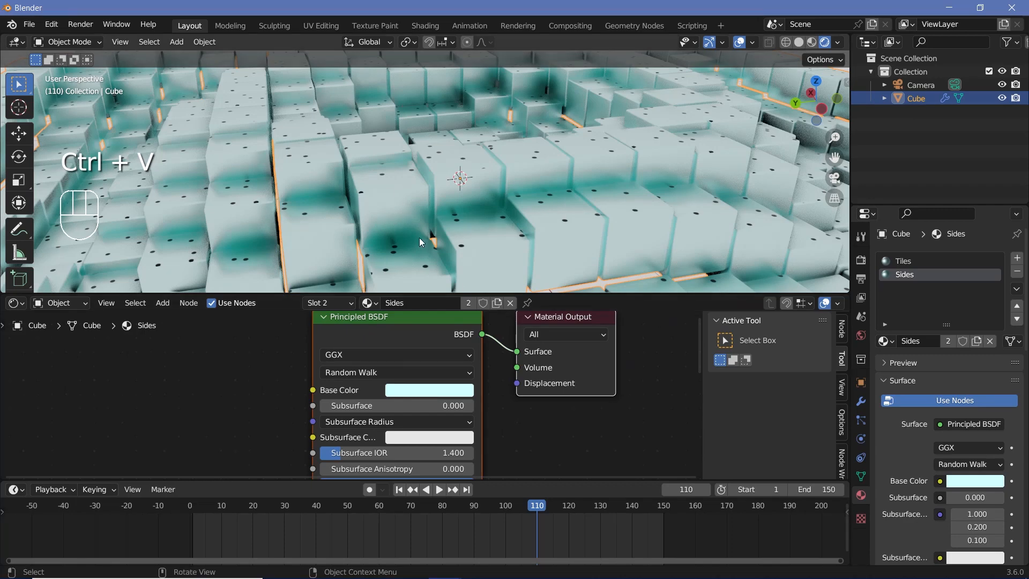
Hide the viewport overlays and play the cube wave animation.
scroll(532, 194, "down", 2)
middle_click_drag(517, 193, 502, 234)
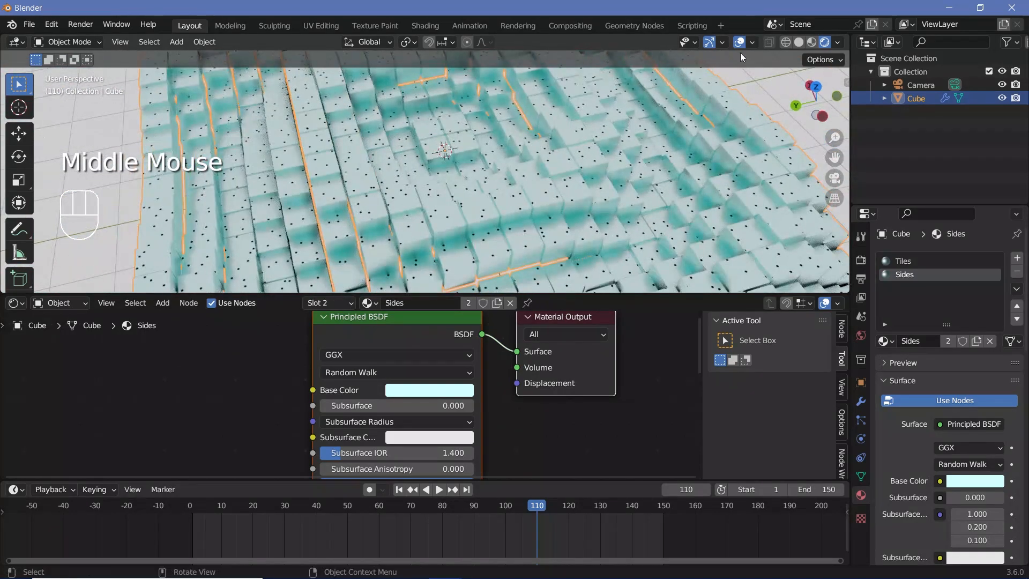
scroll(545, 178, "down", 1)
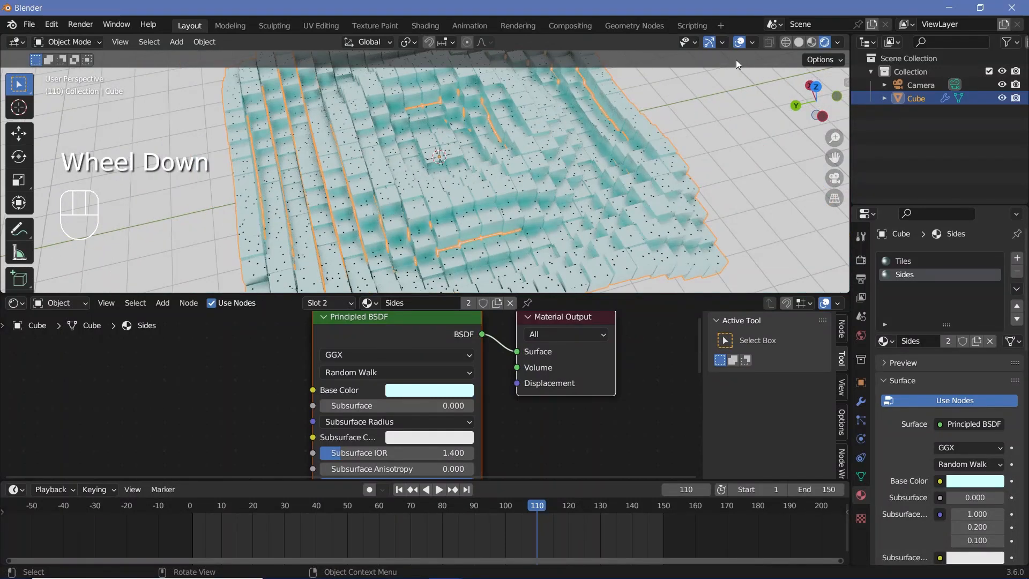
left_click(740, 42)
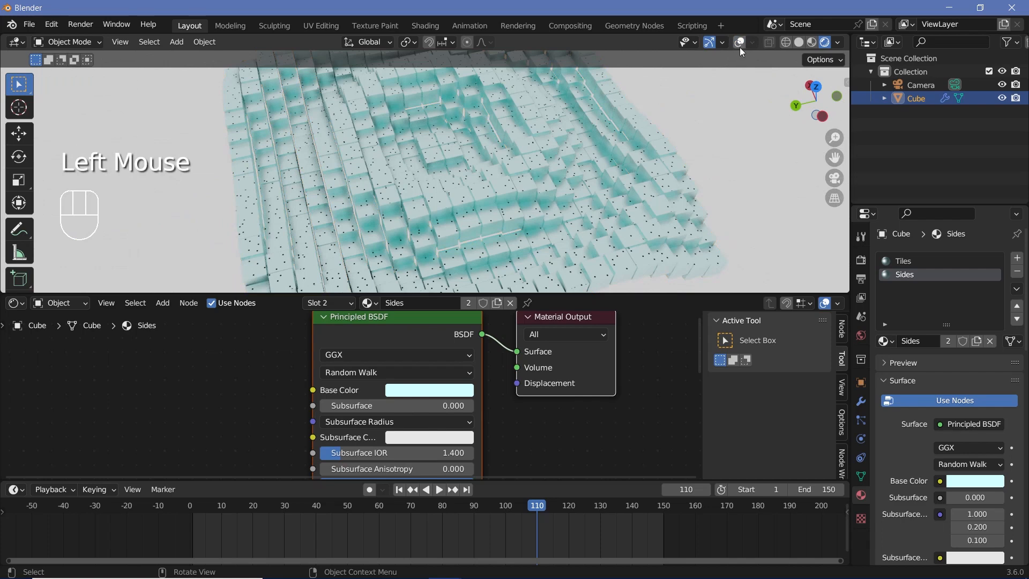
middle_click_drag(554, 143, 509, 140)
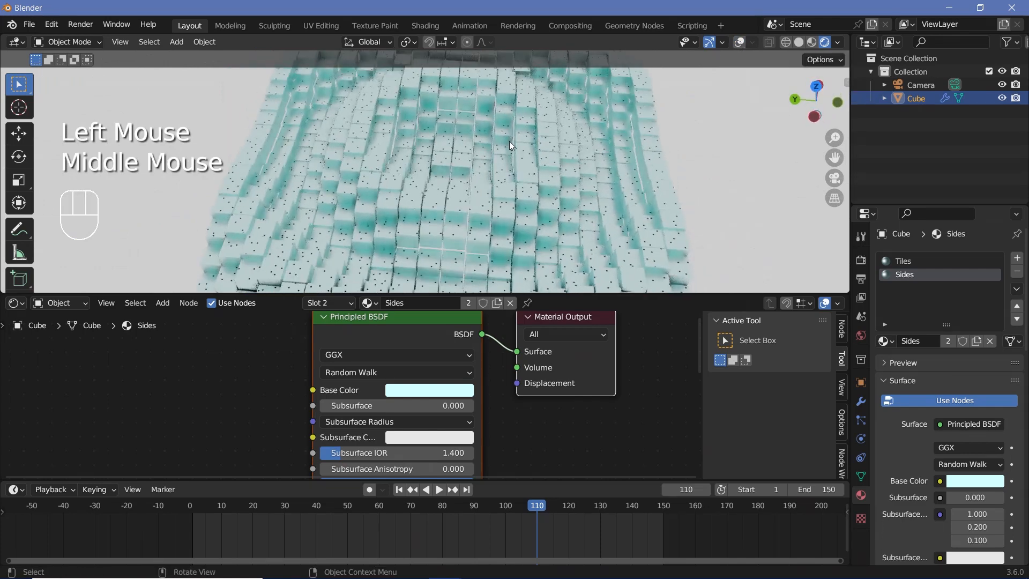
key("space")
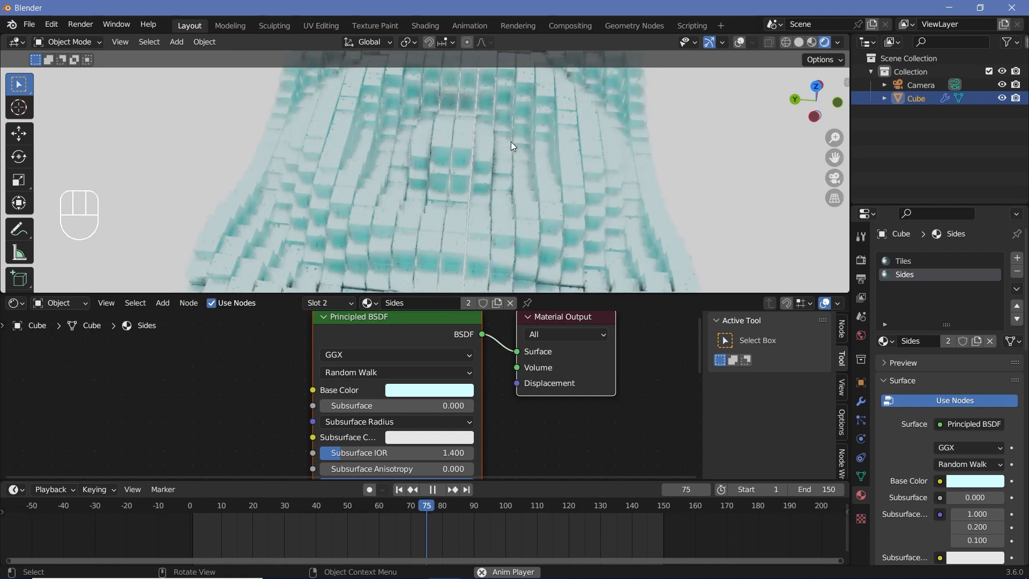
Stop the playback and clear the camera's location and rotation.
key("space")
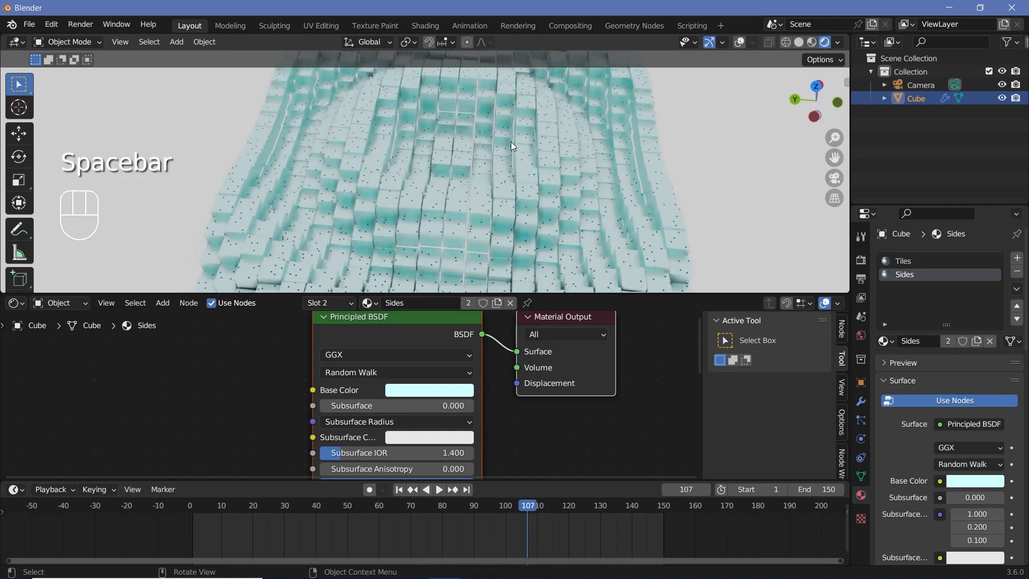
left_click(920, 85)
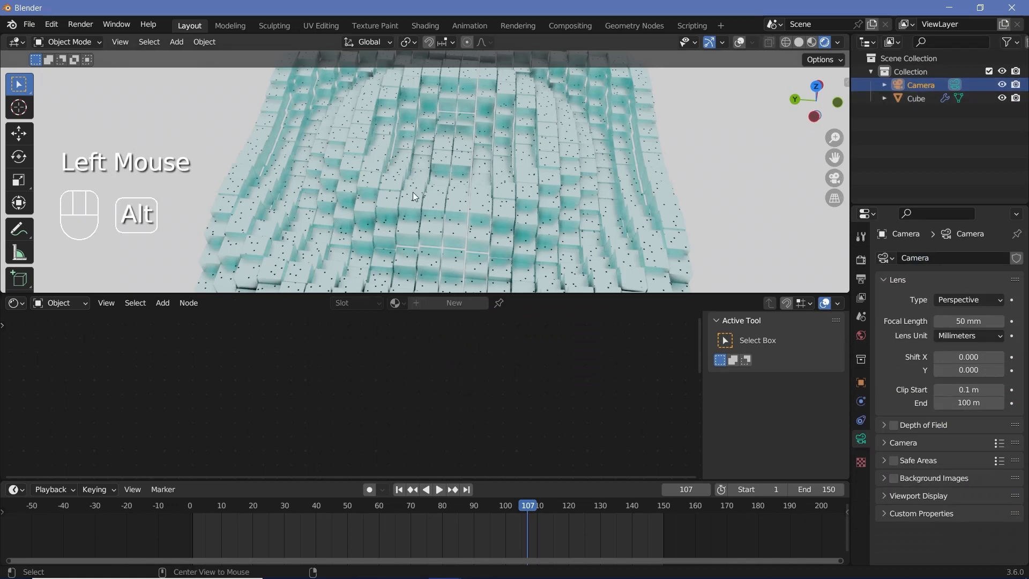
key("alt+g")
key("alt+r")
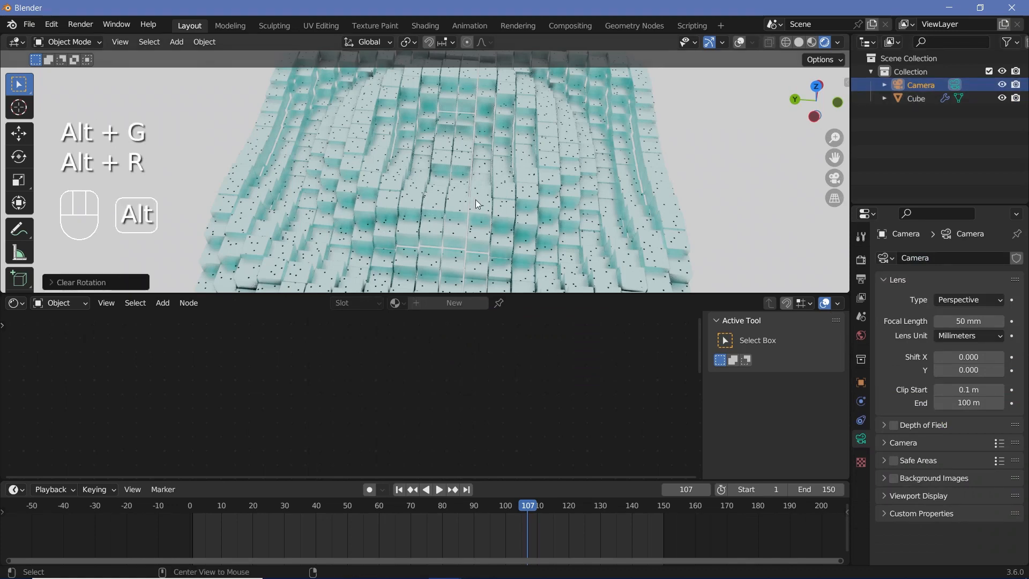
Show the viewport overlays and raise the camera about 4 m along the global Z axis.
left_click(737, 42)
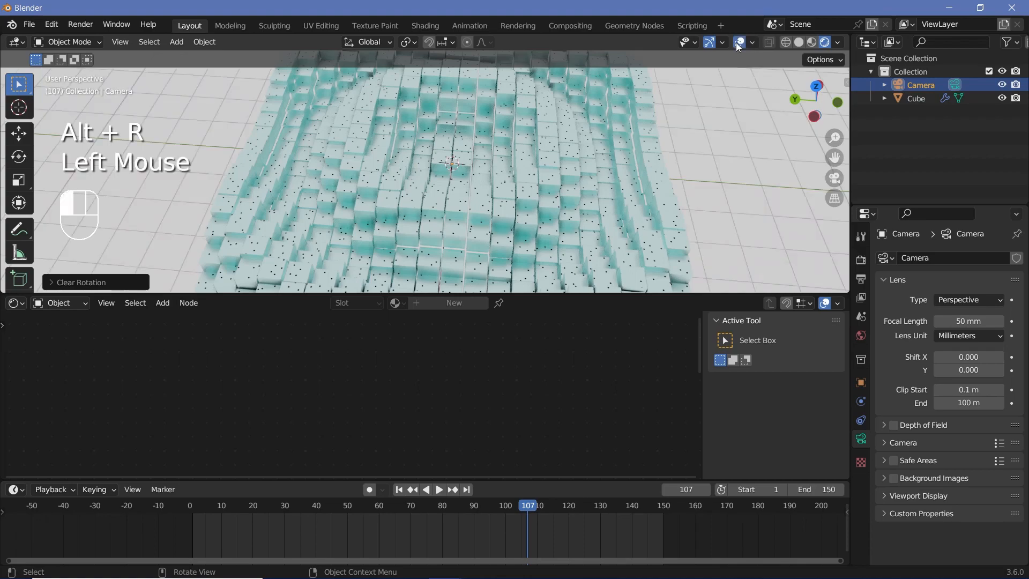
middle_click_drag(603, 201, 564, 174)
key("g")
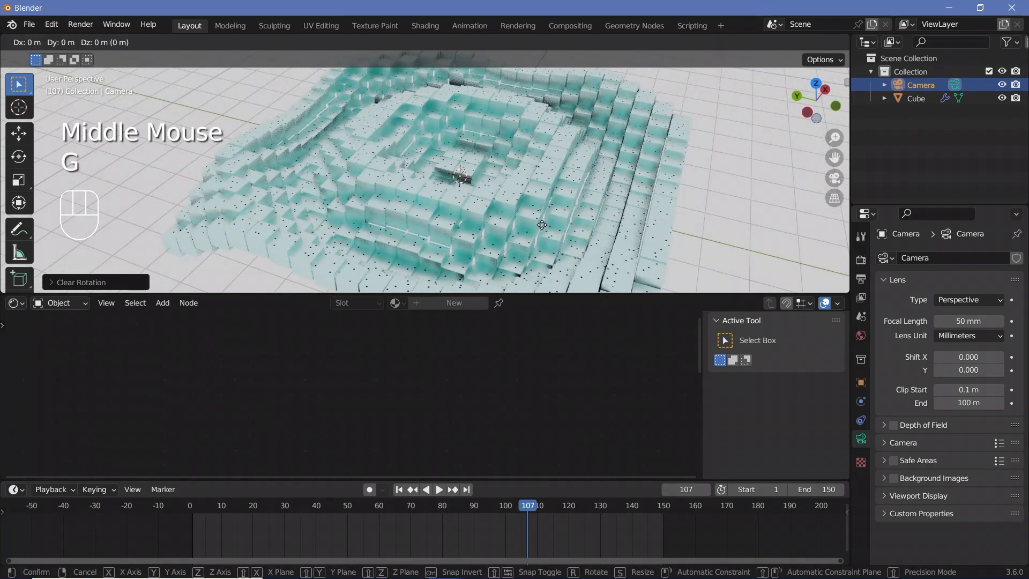
key("z")
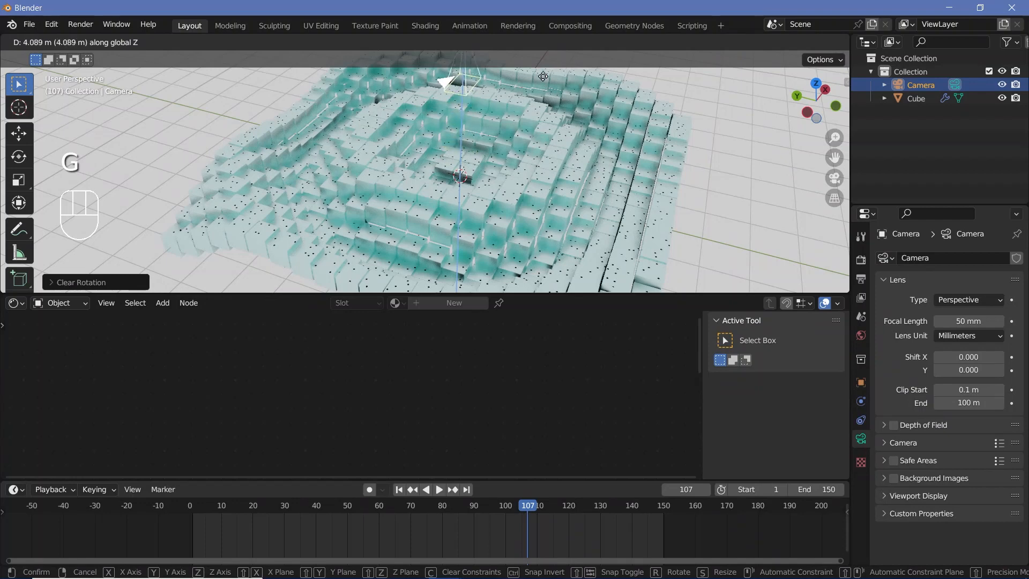
left_click(548, 86)
Tilt the camera around the global X axis so it points toward the horizon above the cube wave.
middle_click_drag(548, 85, 558, 130)
key("r")
key("x")
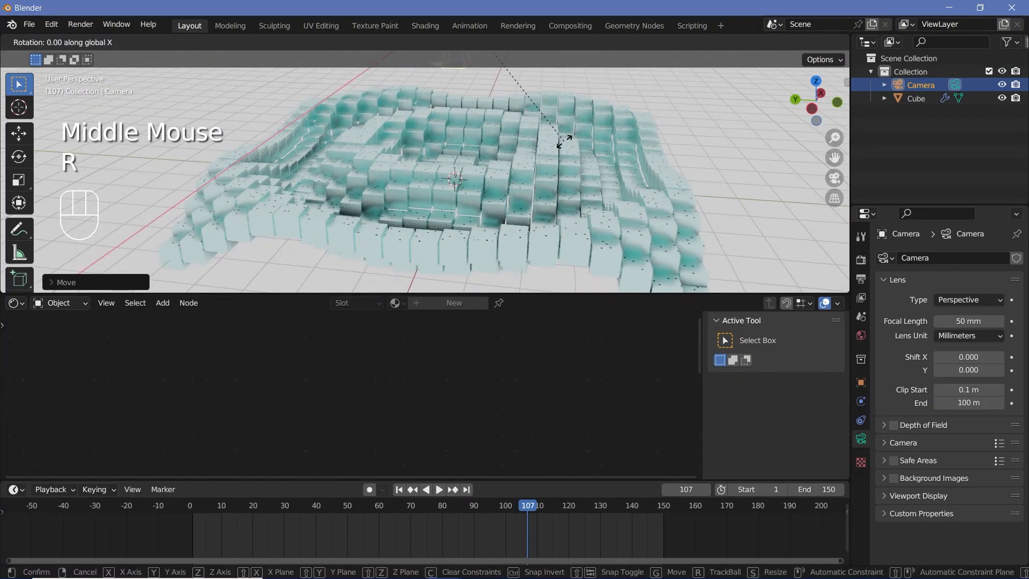
left_click(407, 193)
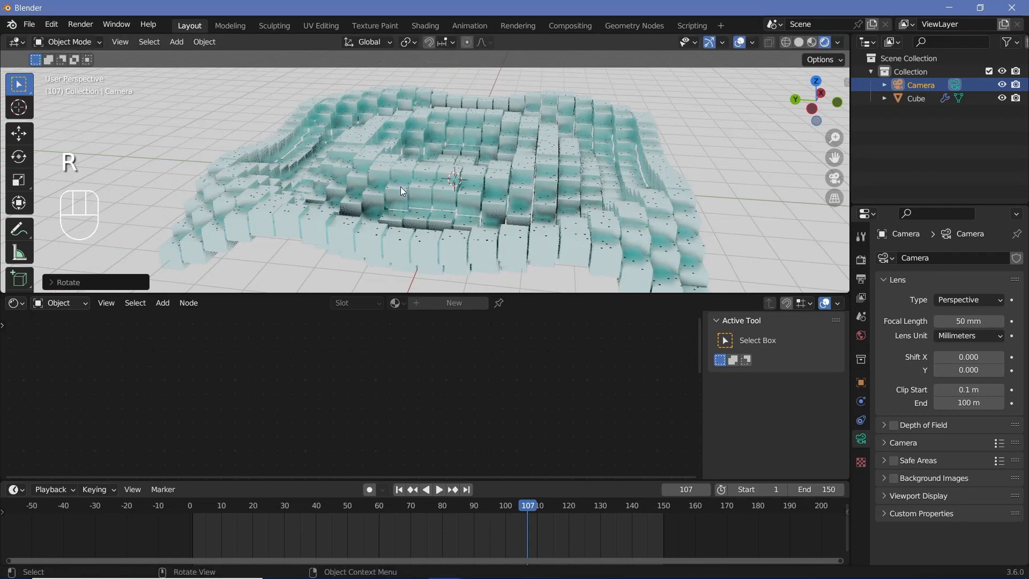
scroll(474, 123, "down", 2)
middle_click_drag(473, 123, 444, 138)
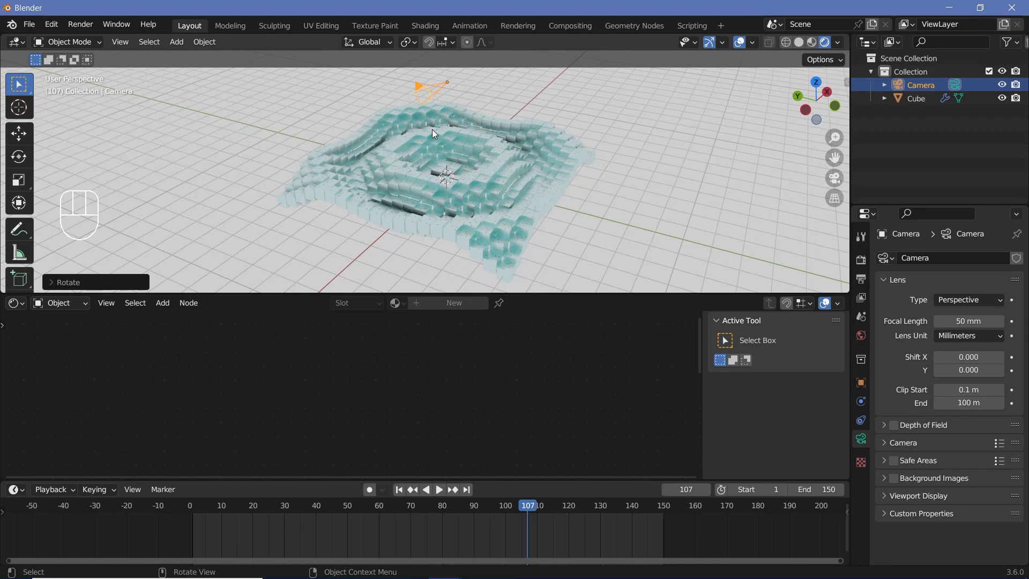
Look through the camera and move it back about 5.6 m along negative global Y to frame the cubes.
key("KP_0")
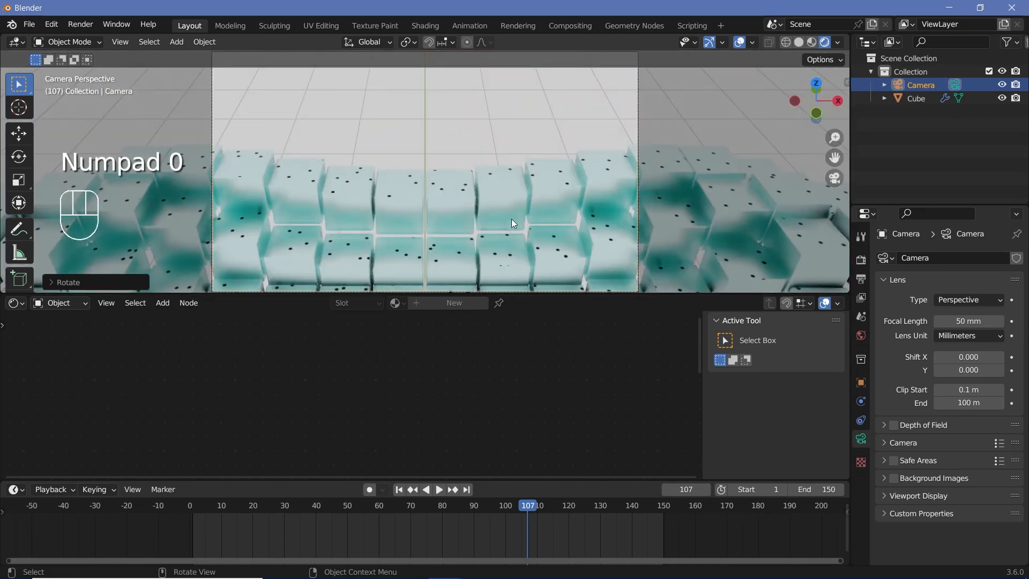
scroll(441, 163, "down", 2)
scroll(440, 179, "up", 2)
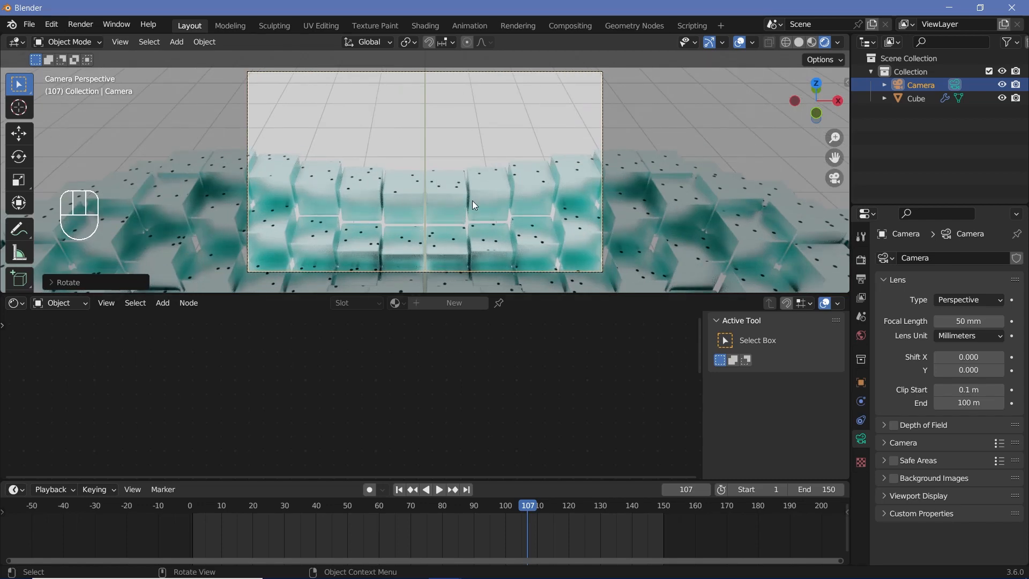
key("g")
key("y")
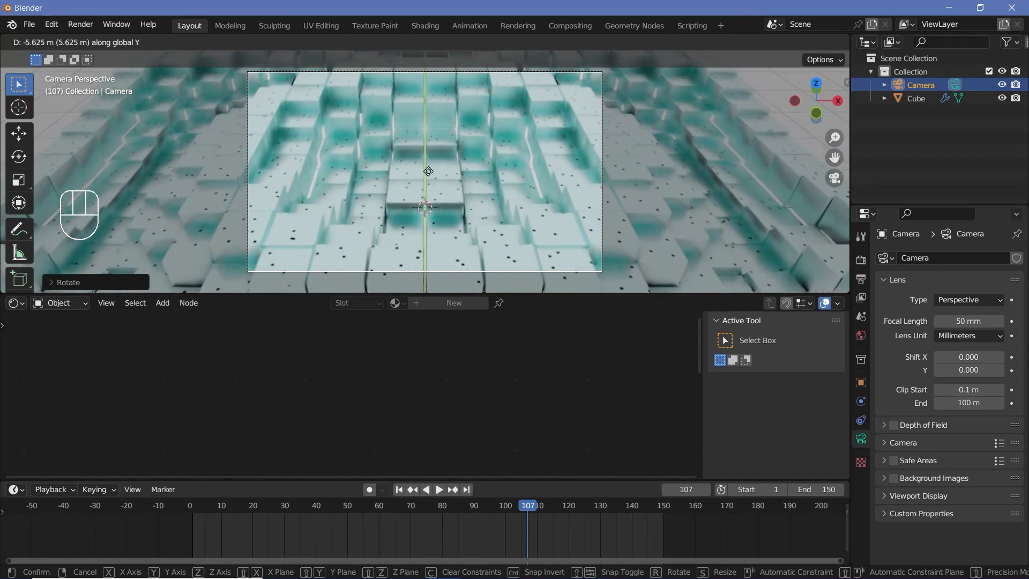
left_click(424, 251)
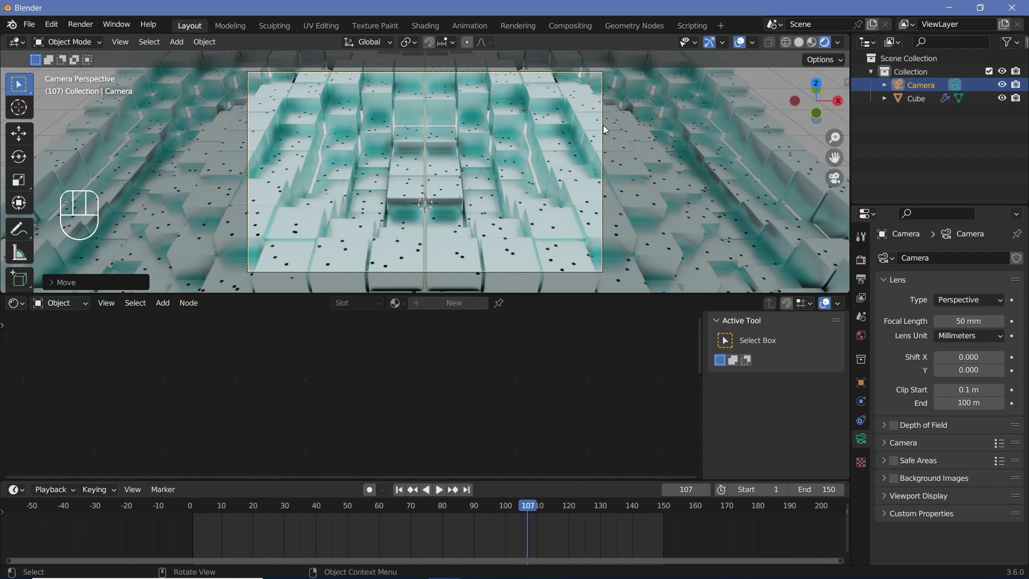
Set the camera's Passepartout opacity to 1 in its viewport display settings.
left_click(857, 445)
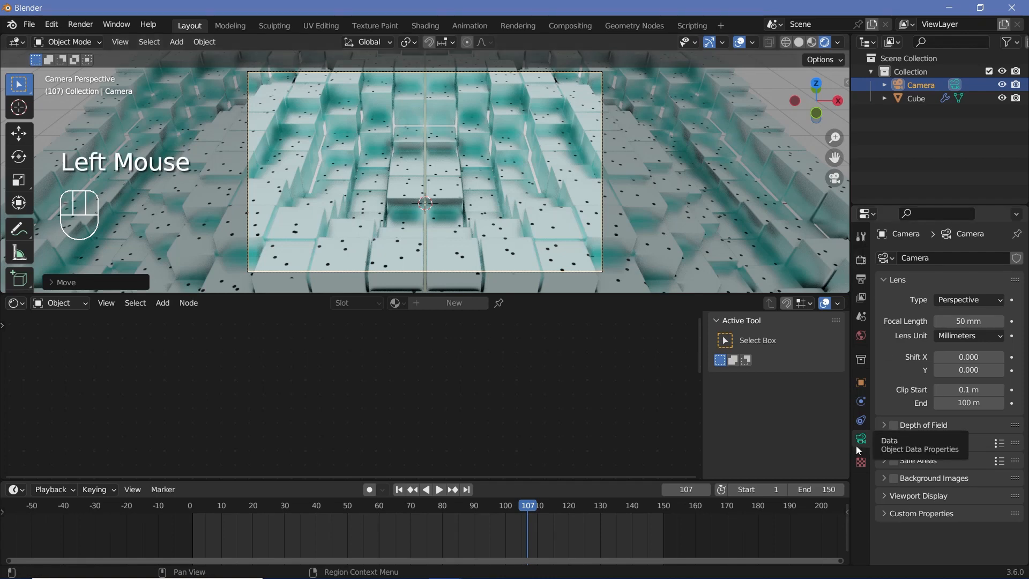
left_click(902, 499)
scroll(901, 499, "down", 4)
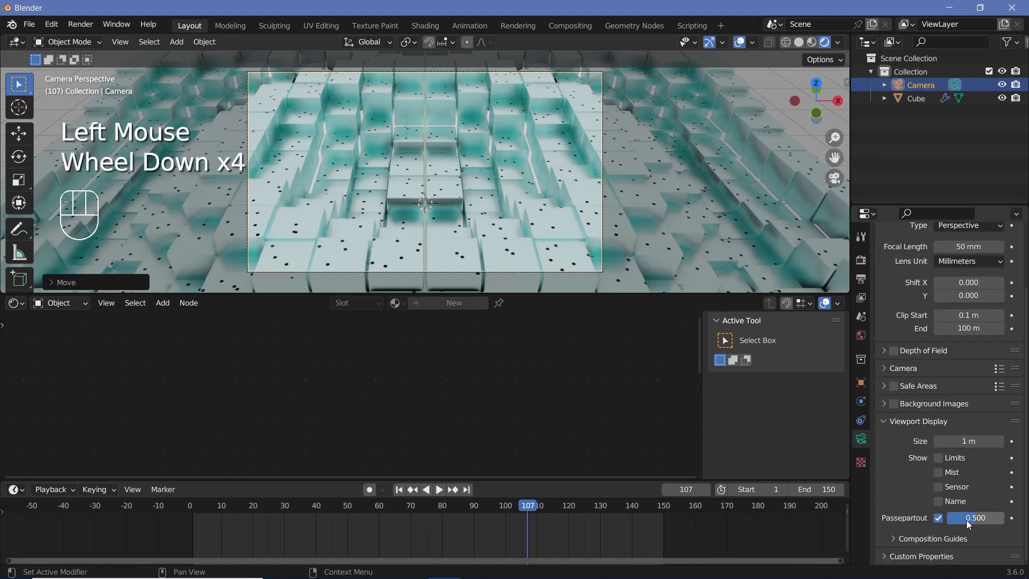
left_click_drag(966, 519, 1008, 520)
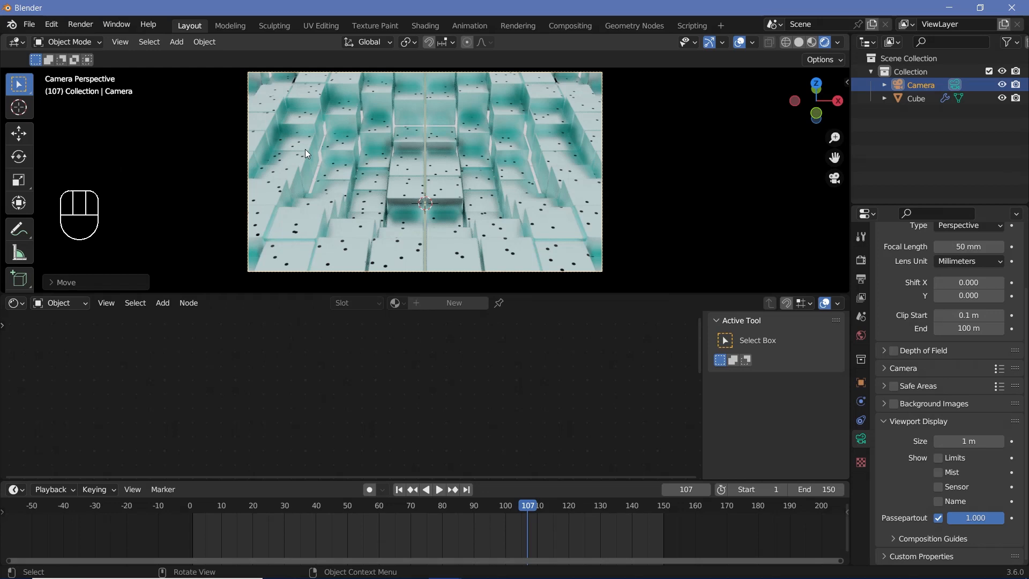
Set the camera's focal length to 26 mm and lower the camera slightly along global Z.
left_click_drag(962, 247, 911, 246)
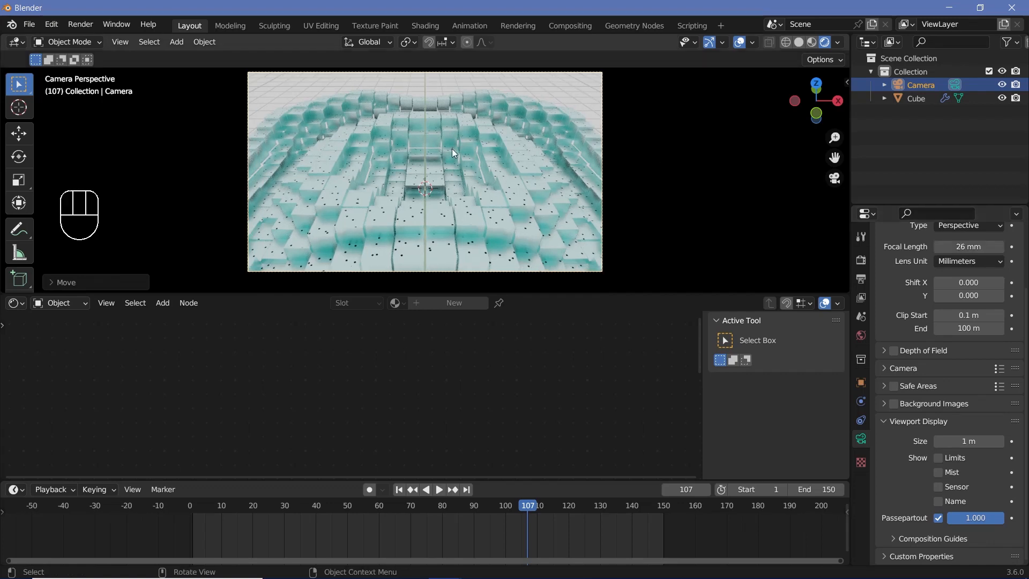
key("g")
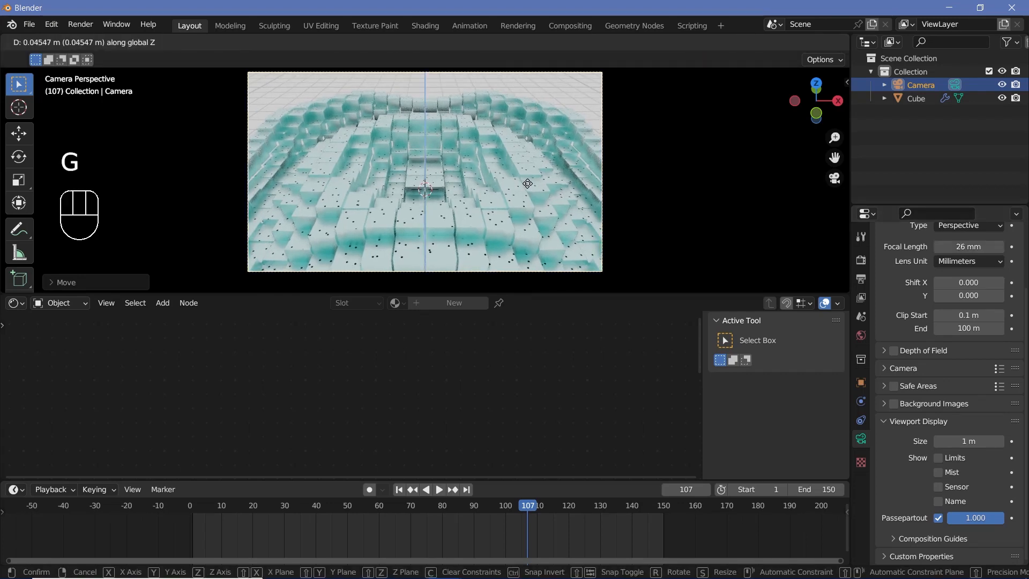
left_click(537, 221)
Preview the animation through the camera, hiding the viewport overlays for a clean view.
key("space")
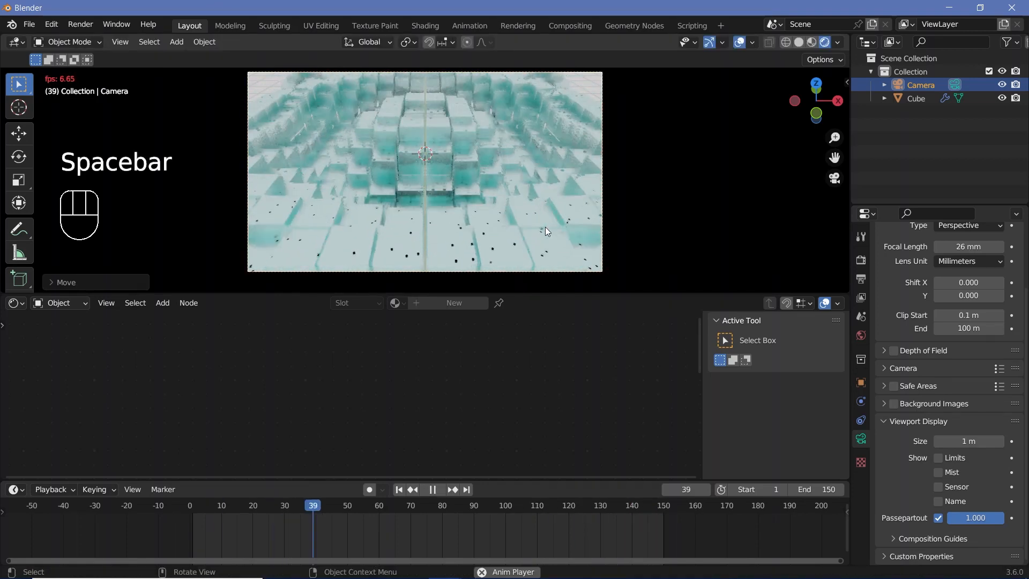
key("space")
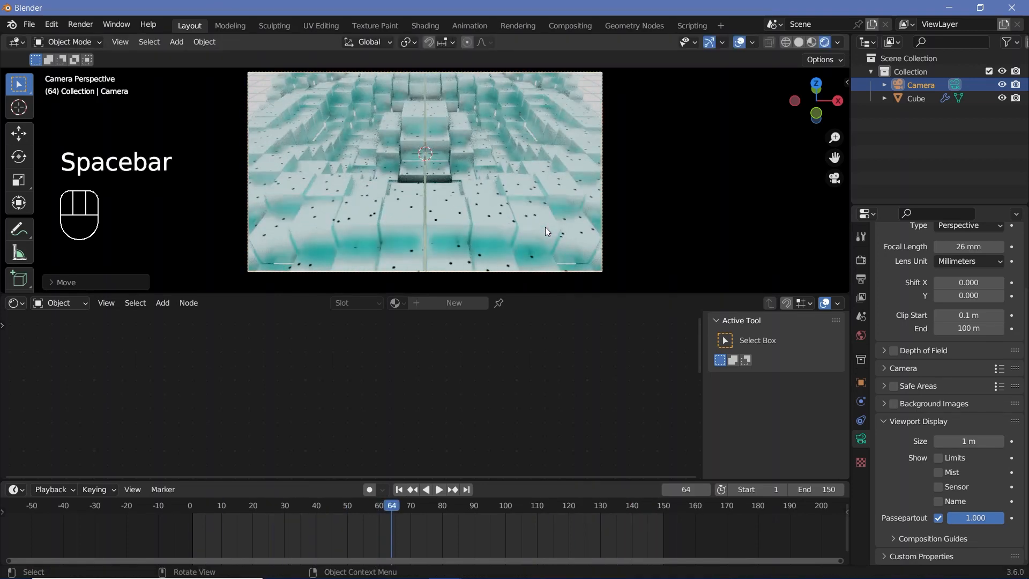
left_click(745, 45)
key("space")
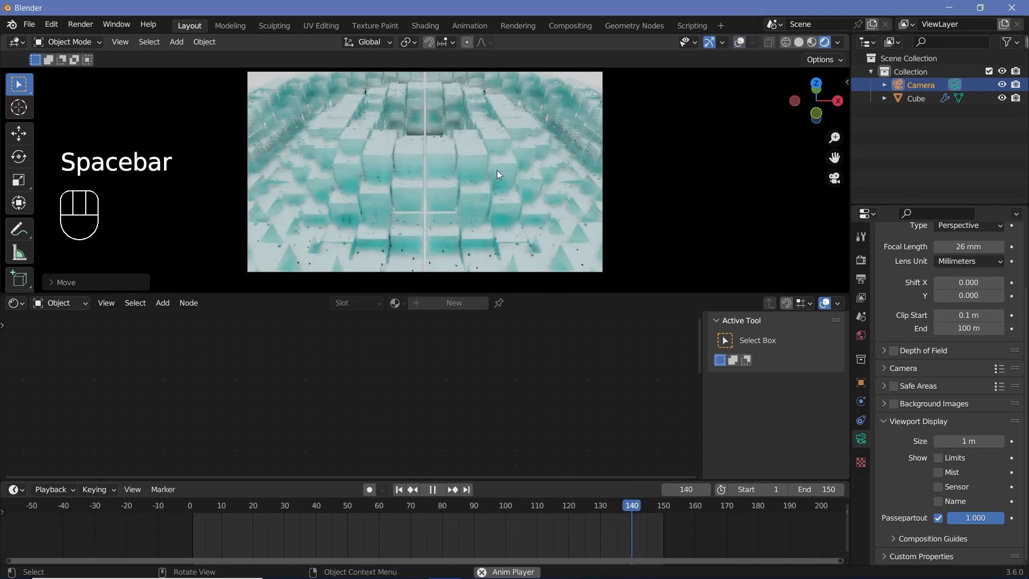
key("space")
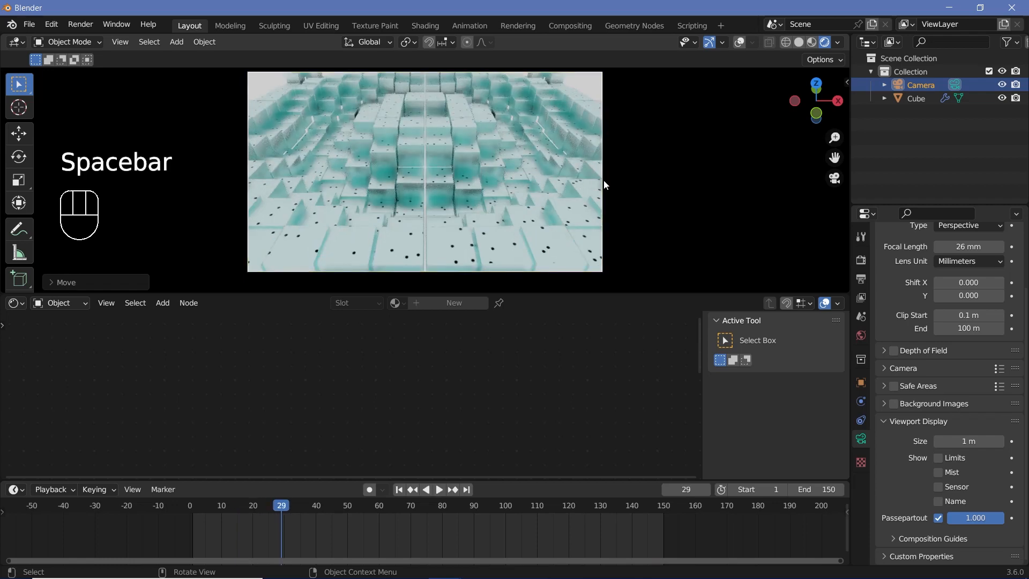
Rotate the camera 45° around the global Z axis.
key("r")
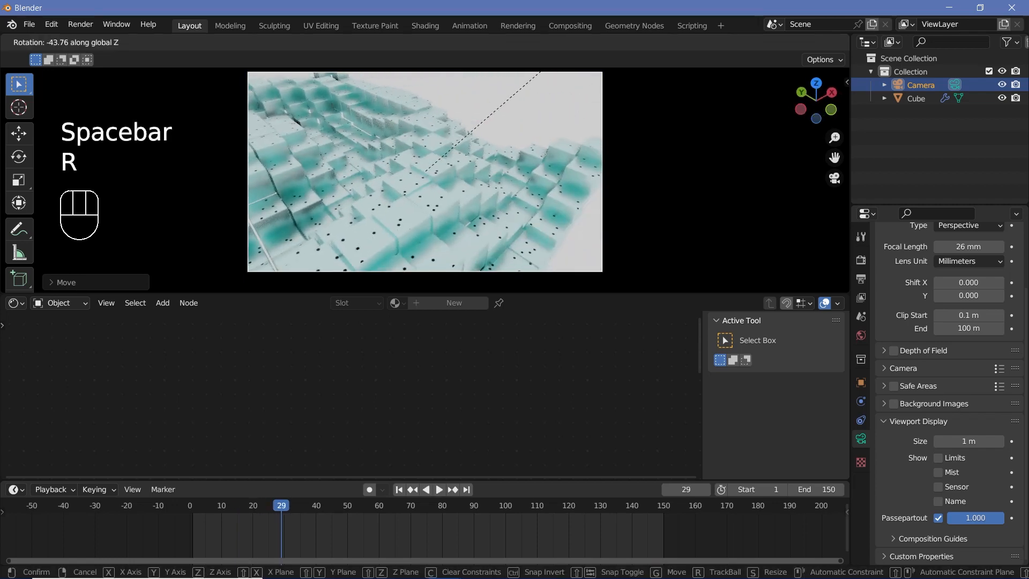
type("45")
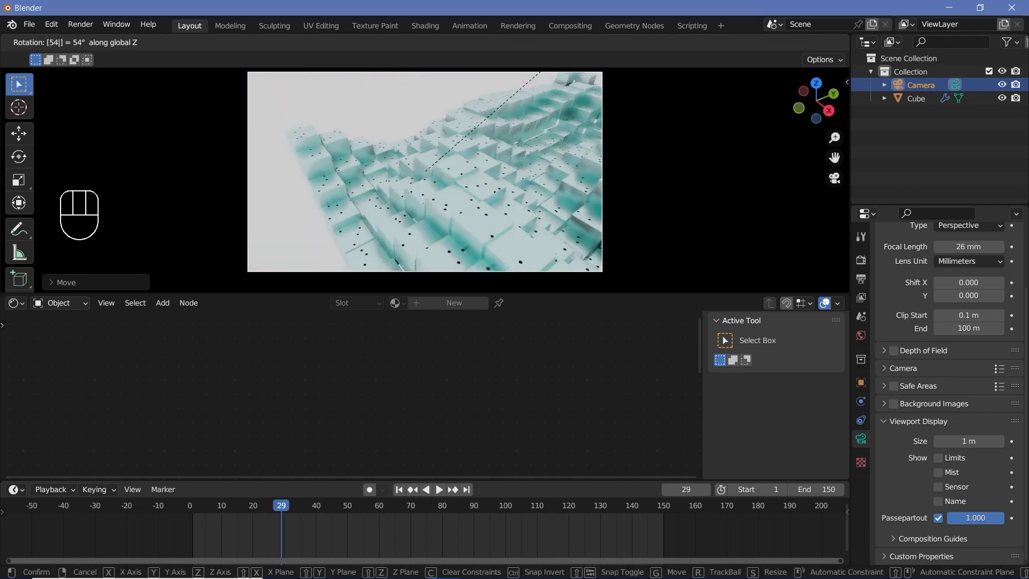
key("Return")
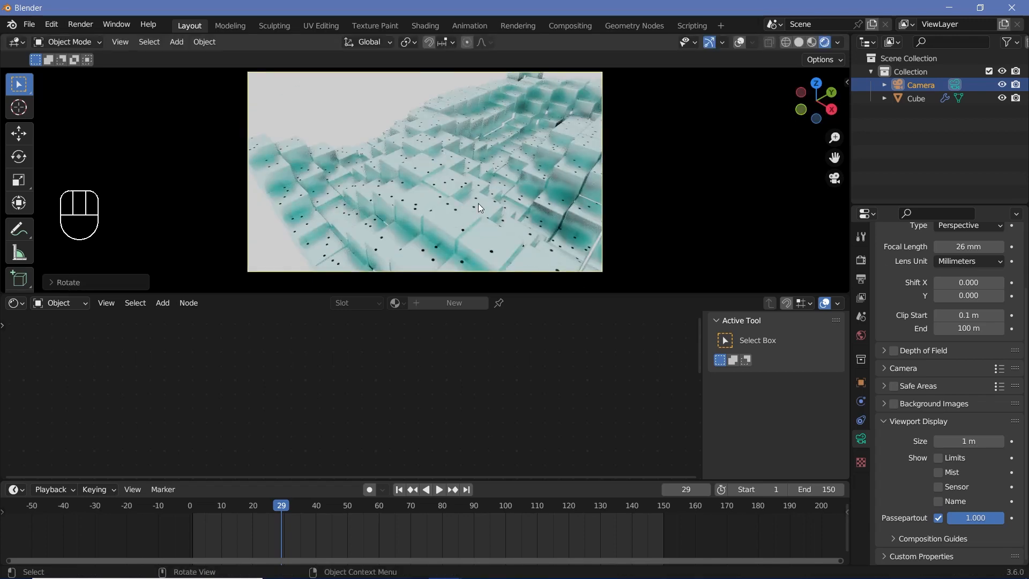
Move the camera about 4 m along its local X axis to centre the wave, and preview the animation.
key("g")
key("x")
key("x")
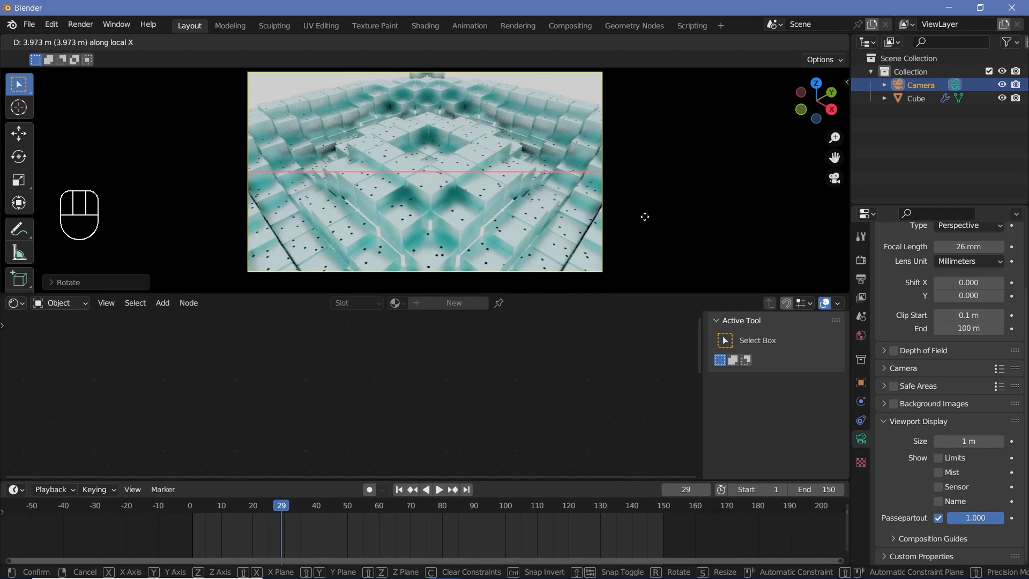
key("Return")
key("space")
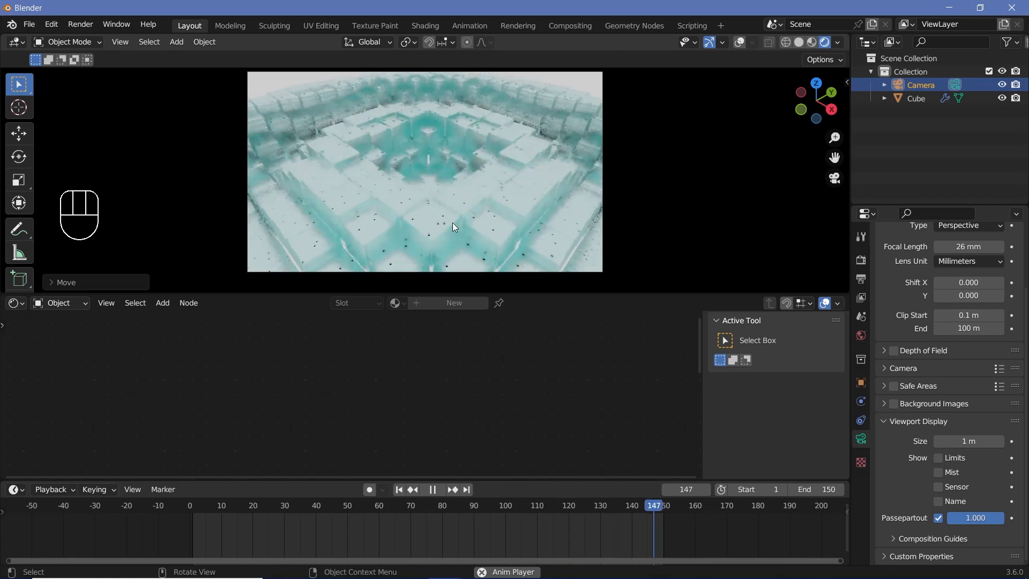
key("space")
Select the cube object and show its geometry nodes in place of the shader nodes.
left_click(513, 203)
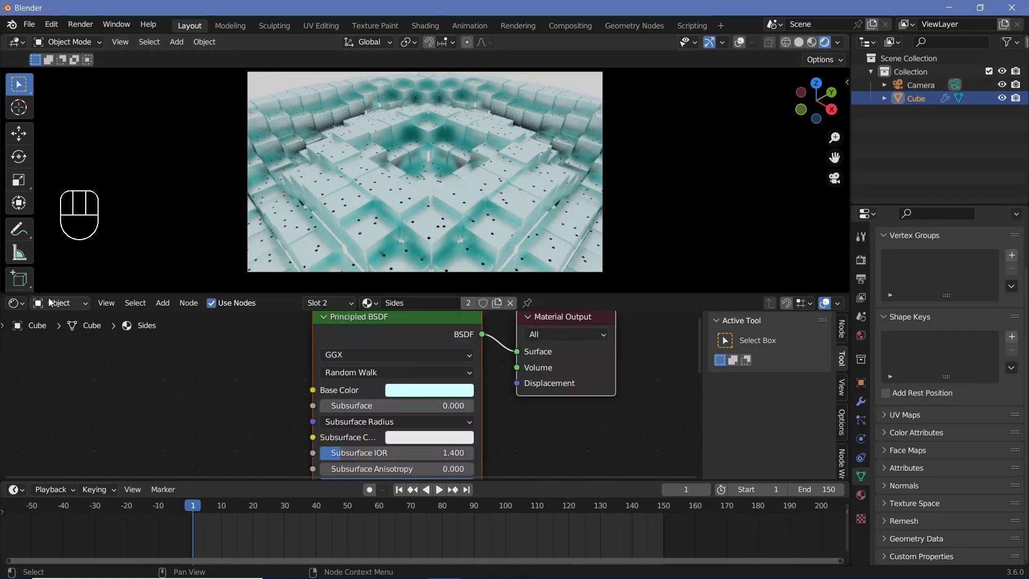
left_click(15, 302)
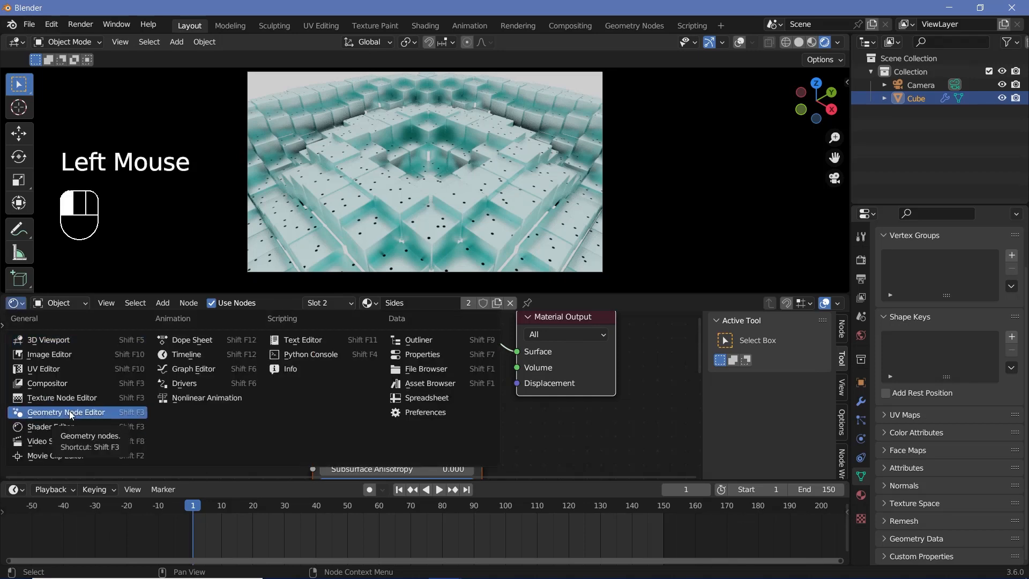
left_click(59, 412)
Set the Grid node's Size X and Size Y to 20 m.
scroll(409, 366, "down", 3)
scroll(409, 366, "down", 2)
middle_click_drag(234, 421, 311, 467)
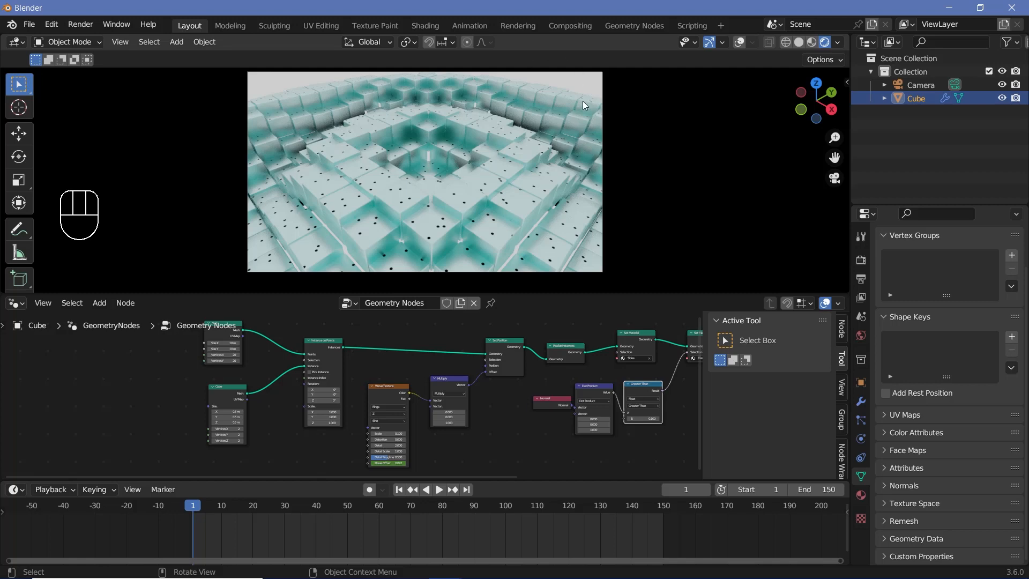
middle_click_drag(237, 393, 377, 442)
scroll(307, 417, "down", 1)
scroll(307, 417, "up", 1)
scroll(307, 417, "down", 1)
scroll(307, 417, "up", 4)
scroll(377, 441, "up", 2)
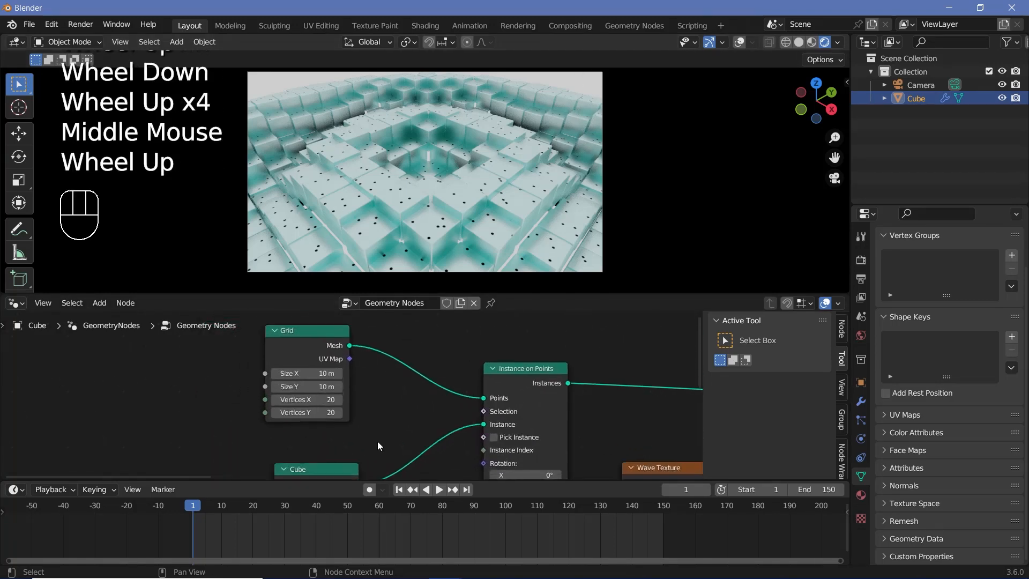
left_click(298, 369, "shift")
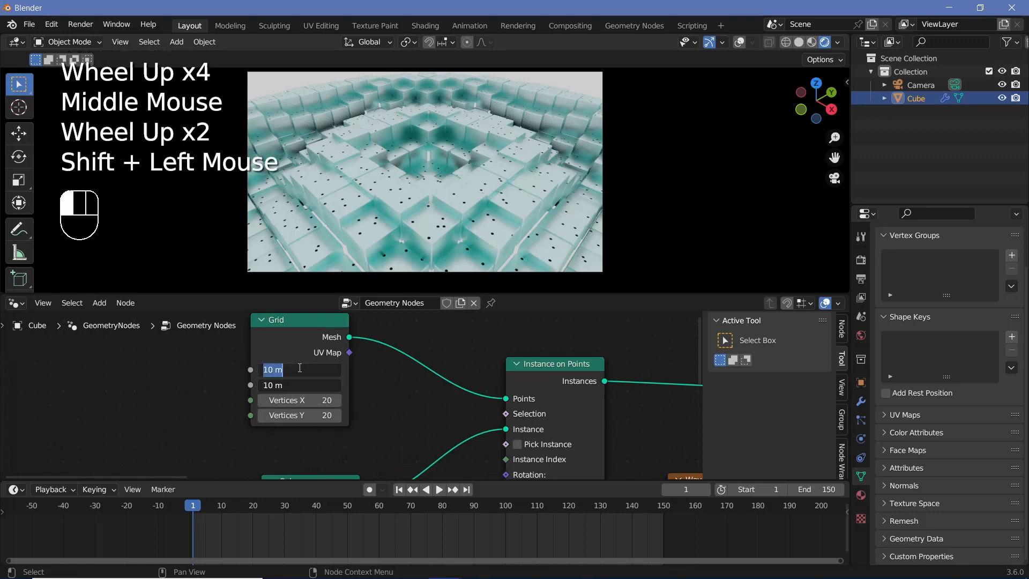
type("20")
key("Return")
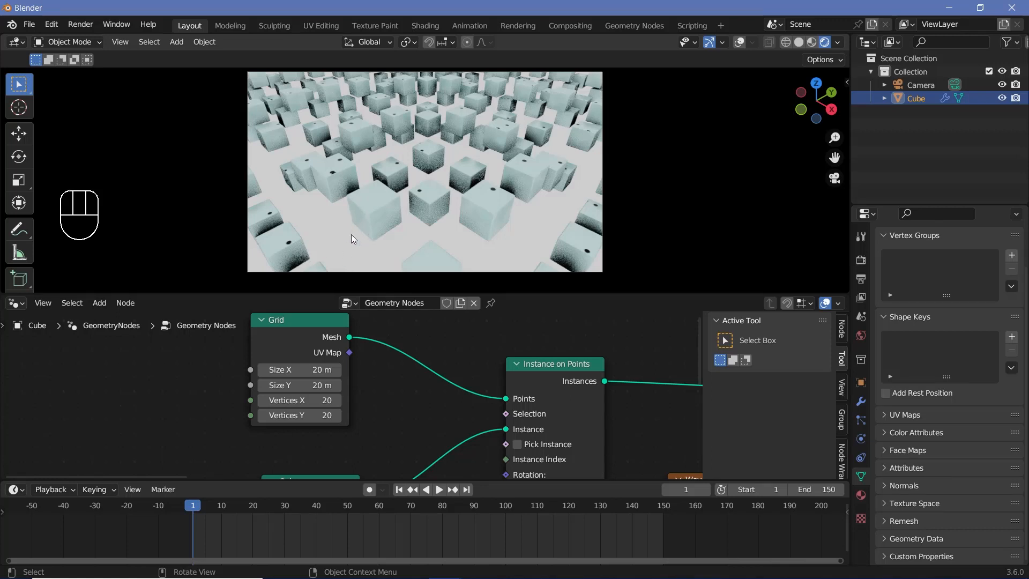
Set the Grid node's Vertices X and Vertices Y to 40, and preview the animation.
left_click(307, 401, "shift")
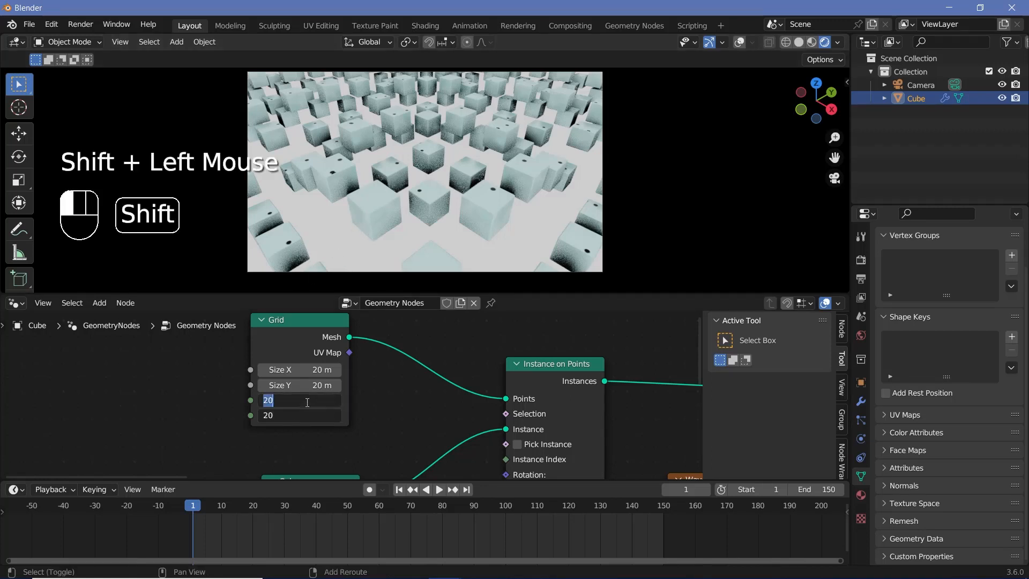
type("40")
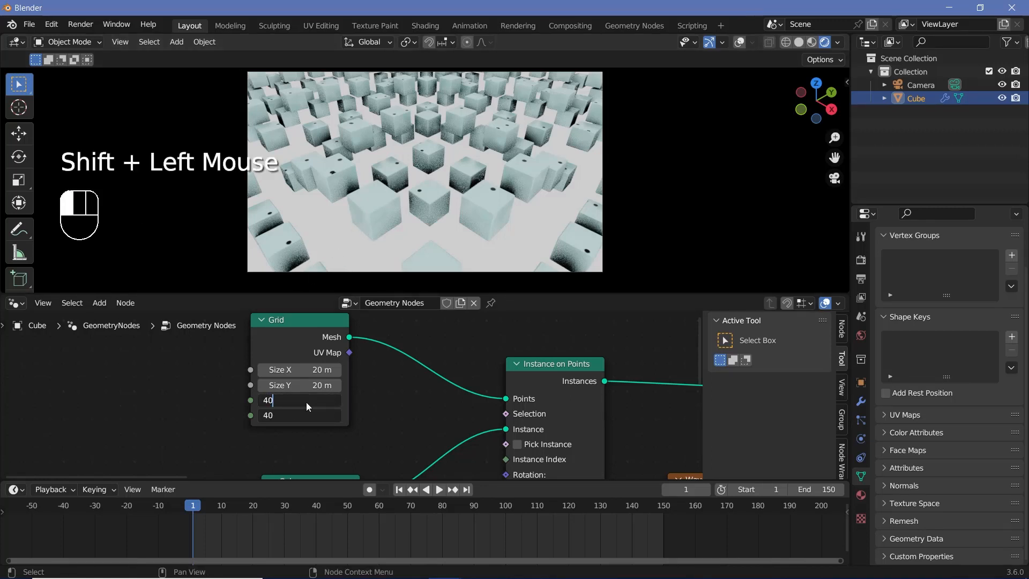
key("Return")
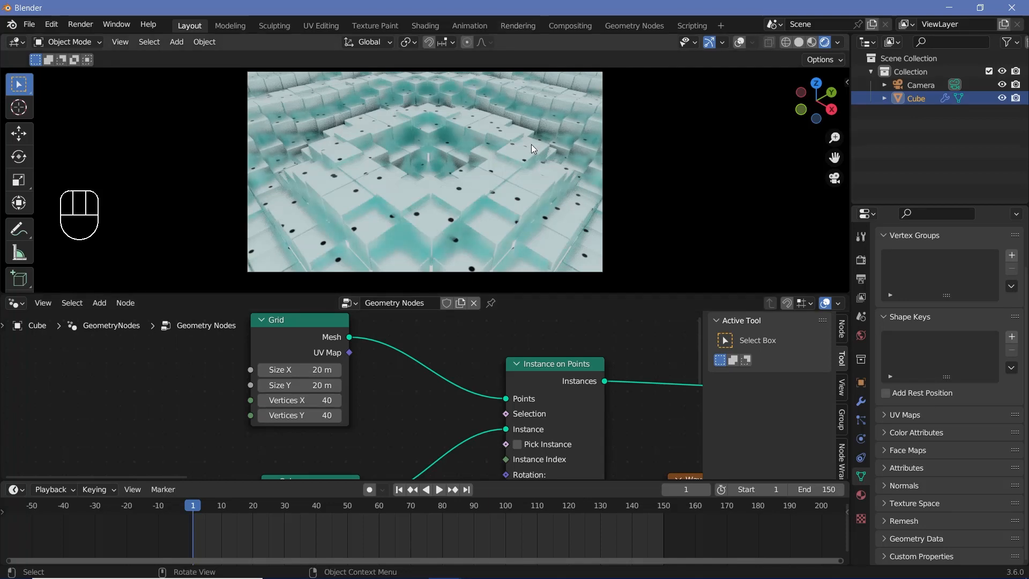
key("space")
key("space")
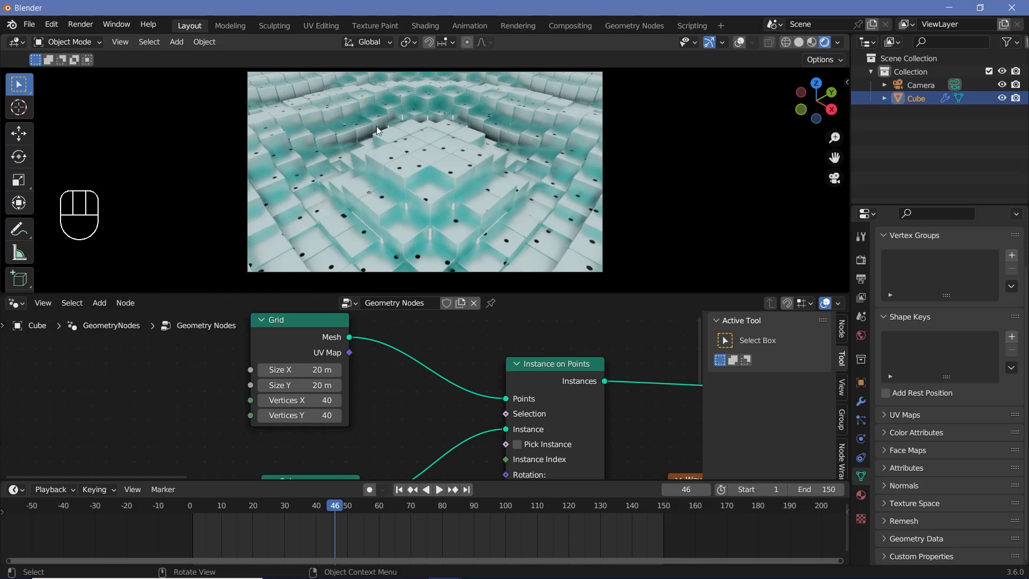
Look over the complete geometry node tree, from the Grid and Cube nodes through the Wave Texture to the material nodes.
scroll(472, 194, "down", 2)
scroll(472, 194, "up", 2)
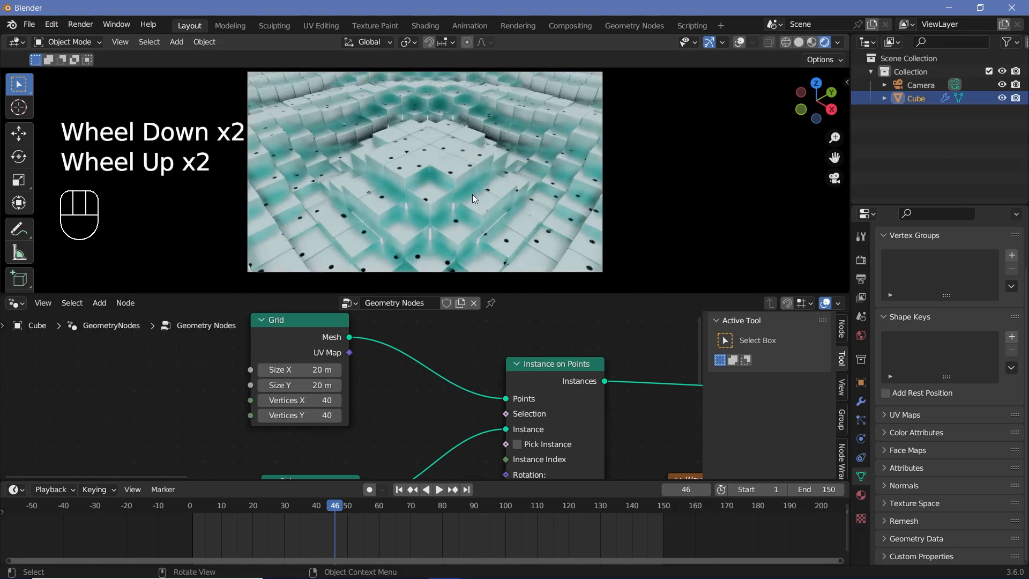
scroll(446, 378, "down", 2)
middle_click_drag(446, 378, 300, 384)
scroll(298, 385, "down", 2)
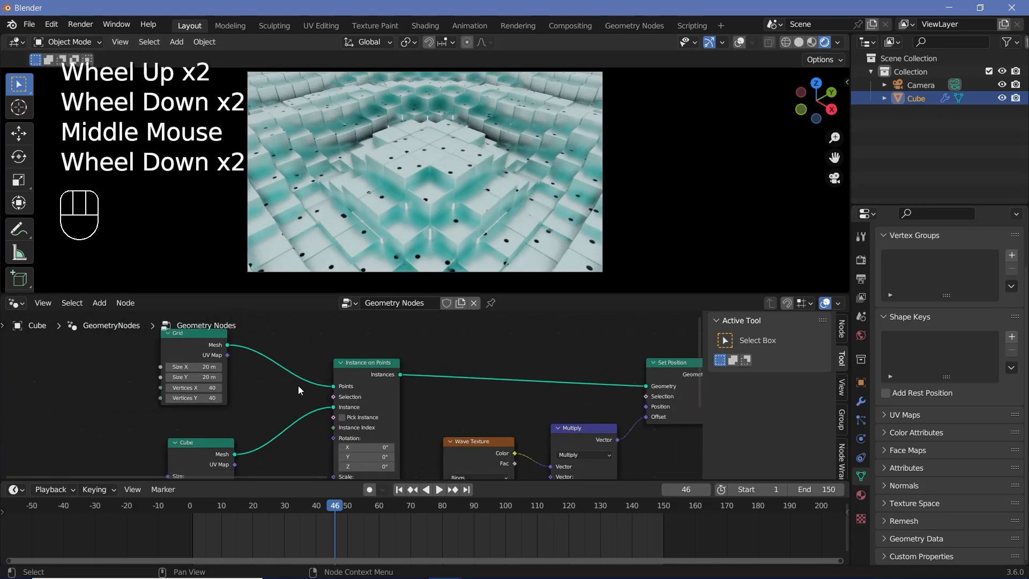
scroll(413, 395, "down", 2)
scroll(464, 405, "down", 1)
scroll(464, 405, "up", 1)
scroll(464, 405, "down", 1)
middle_click_drag(464, 405, 158, 377)
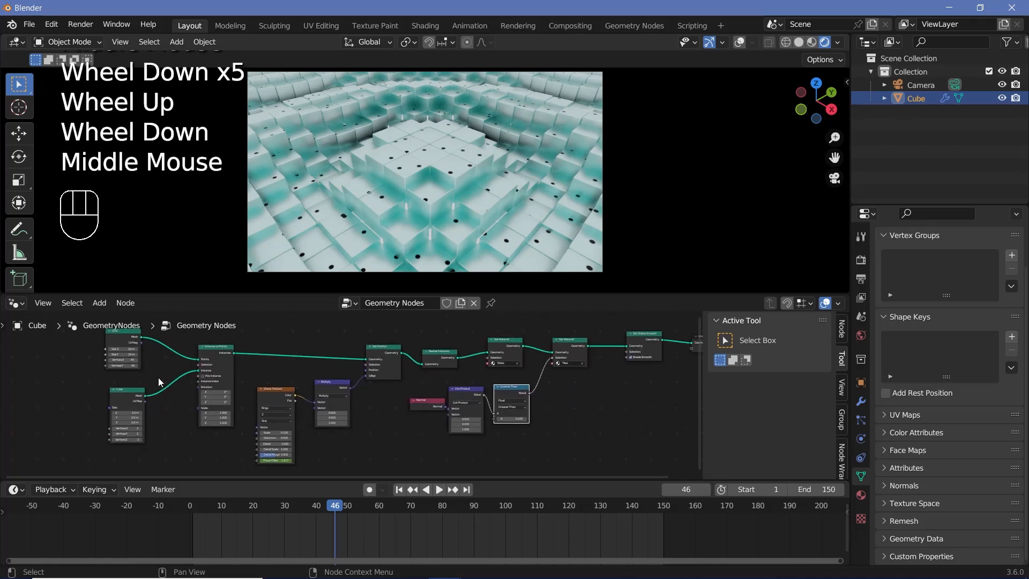
middle_click_drag(460, 416, 571, 371)
scroll(571, 372, "down", 1)
scroll(571, 371, "up", 1)
scroll(461, 391, "up", 2)
scroll(409, 467, "down", 1)
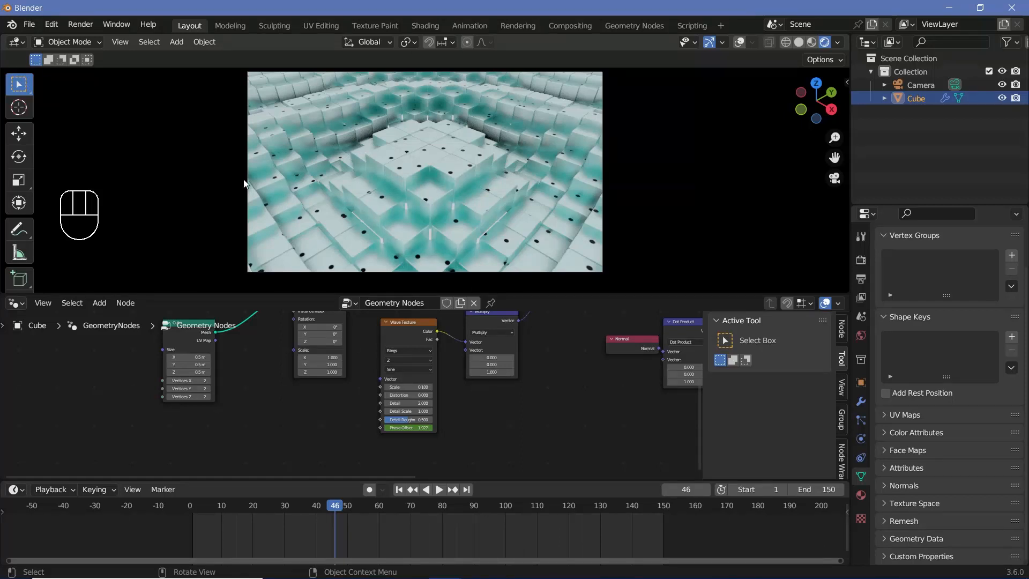
Bring up the render commands for the cube wave scene.
left_click(83, 24)
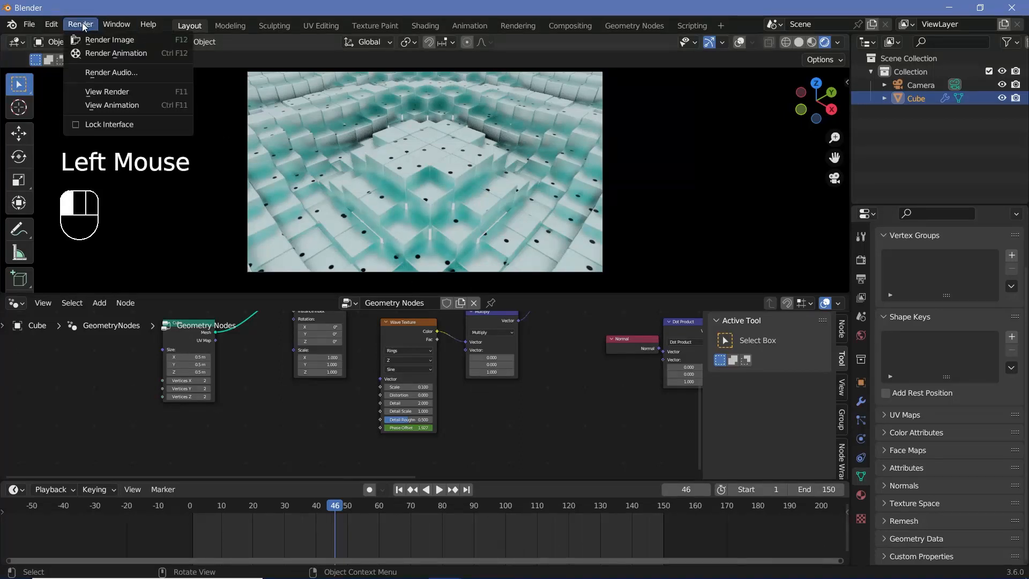